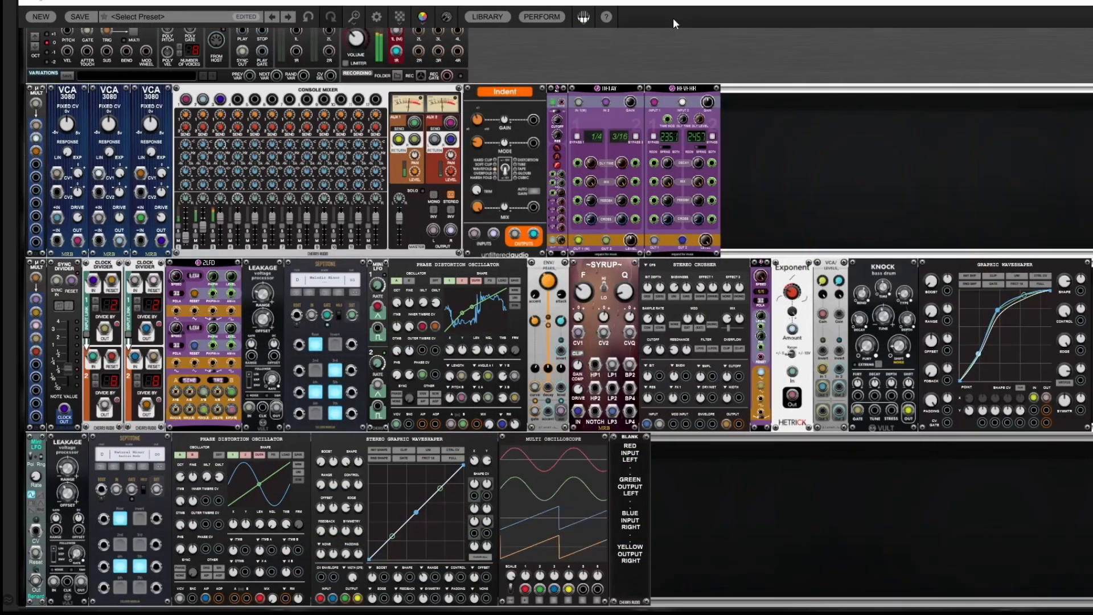
Step: Bend the Stereo Graphic Waveshaper's curve by repositioning its middle node and its lower and upper curve handles
{"action": "scroll", "coordinate": [680, 534], "scroll_direction": "up", "scroll_amount": 2}
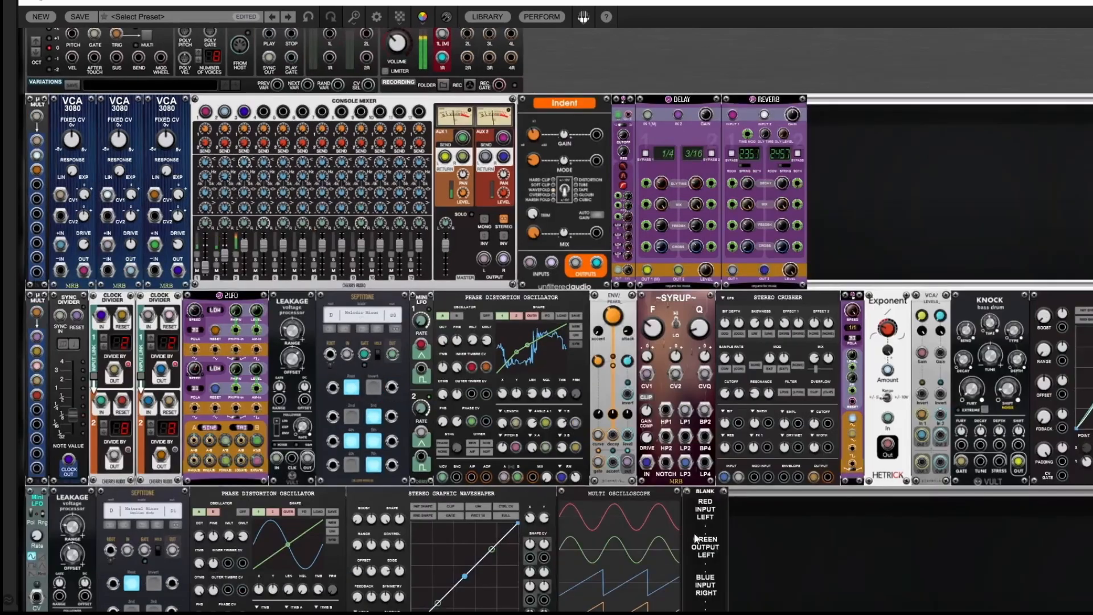
{"action": "scroll", "coordinate": [627, 507], "scroll_direction": "up", "scroll_amount": 3}
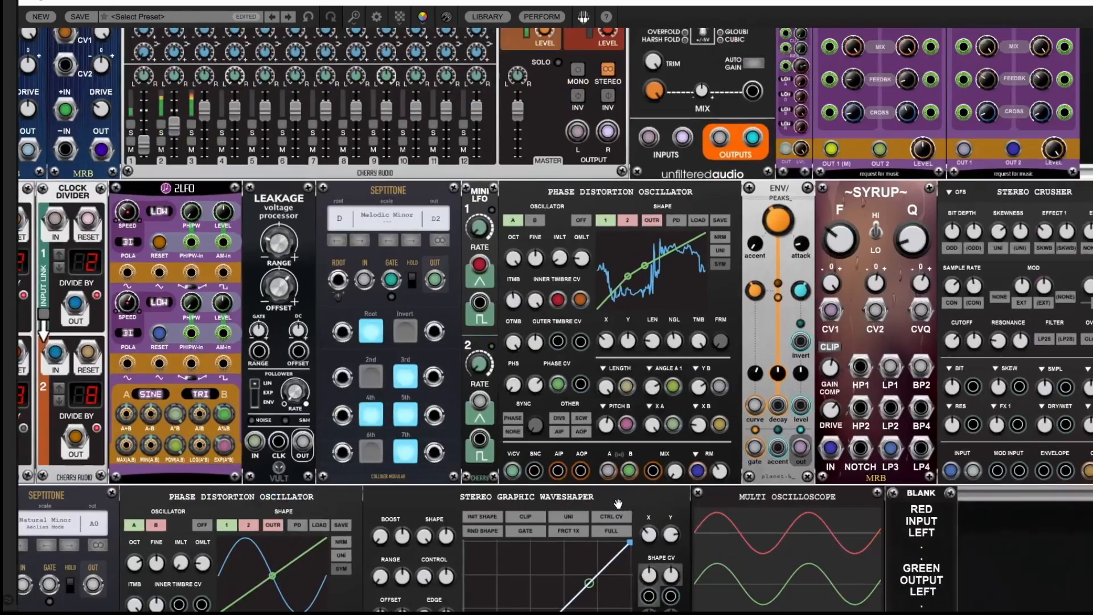
{"action": "scroll", "coordinate": [598, 491], "scroll_direction": "down", "scroll_amount": 4}
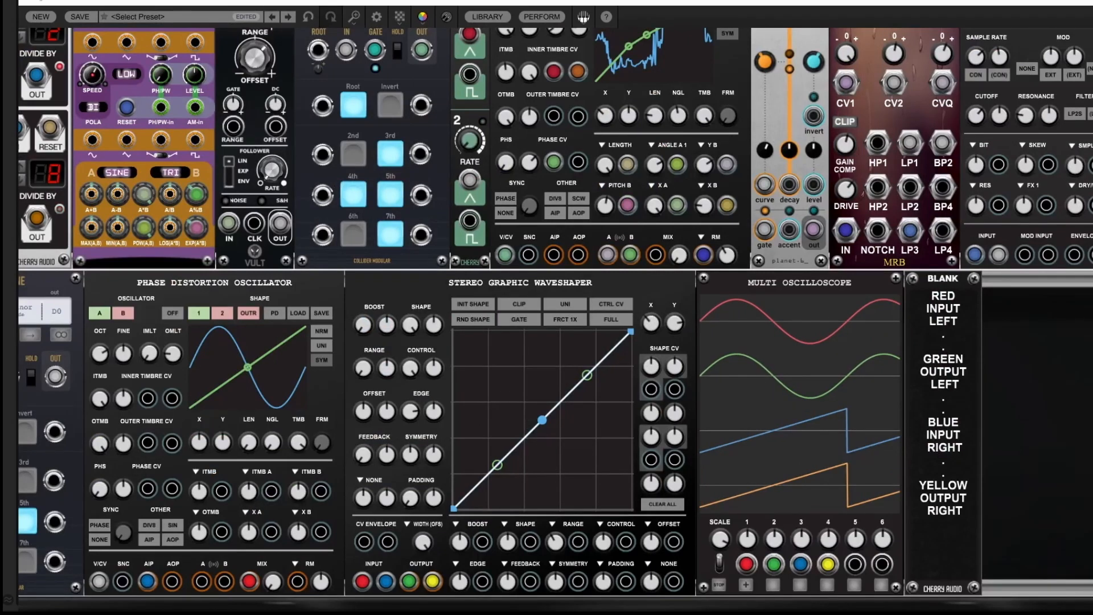
{"action": "scroll", "coordinate": [555, 318], "scroll_direction": "left", "scroll_amount": 1}
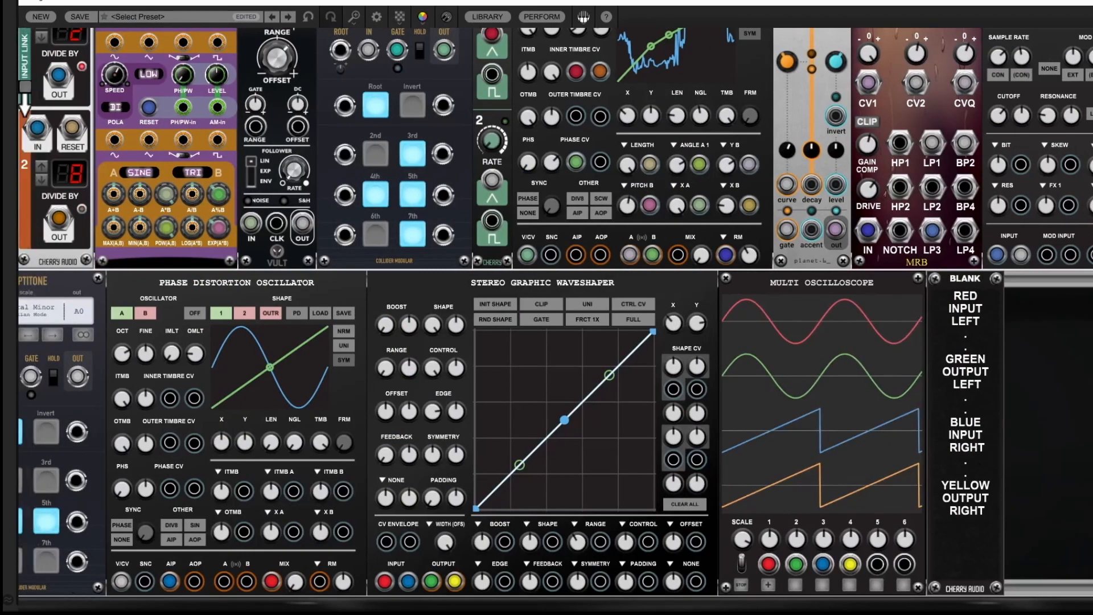
{"action": "scroll", "coordinate": [555, 318], "scroll_direction": "left", "scroll_amount": 4}
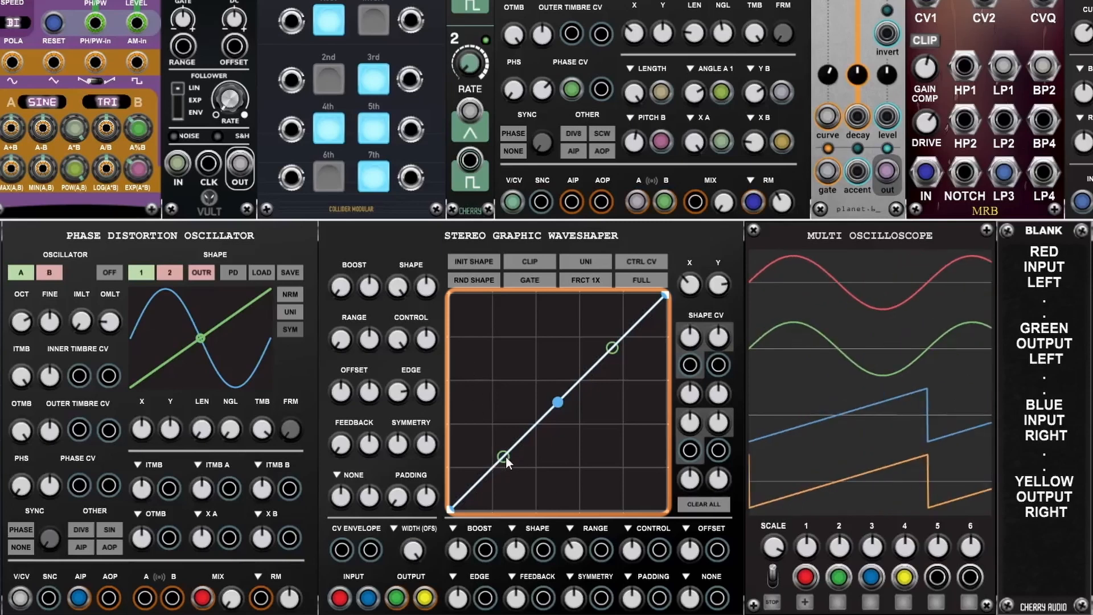
{"action": "mouse_move", "coordinate": [505, 456]}
{"action": "left_mouse_down"}
{"action": "mouse_move", "coordinate": [497, 372]}
{"action": "mouse_move", "coordinate": [504, 468]}
{"action": "left_mouse_up"}
{"action": "mouse_move", "coordinate": [558, 403]}
{"action": "left_mouse_down"}
{"action": "mouse_move", "coordinate": [508, 404]}
{"action": "mouse_move", "coordinate": [520, 374]}
{"action": "mouse_move", "coordinate": [532, 437]}
{"action": "mouse_move", "coordinate": [533, 354]}
{"action": "mouse_move", "coordinate": [512, 440]}
{"action": "mouse_move", "coordinate": [567, 334]}
{"action": "mouse_move", "coordinate": [544, 417]}
{"action": "left_mouse_up"}
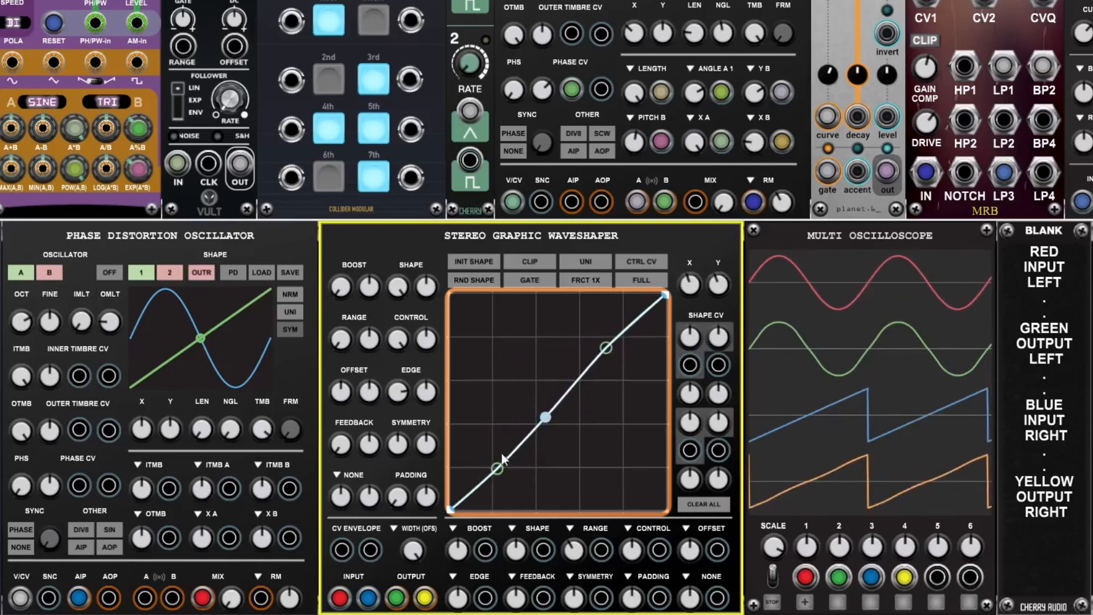
{"action": "left_click_drag", "start_coordinate": [498, 466], "coordinate": [561, 400]}
{"action": "mouse_move", "coordinate": [605, 349]}
{"action": "left_mouse_down"}
{"action": "mouse_move", "coordinate": [607, 438]}
{"action": "mouse_move", "coordinate": [610, 354]}
{"action": "left_mouse_up"}
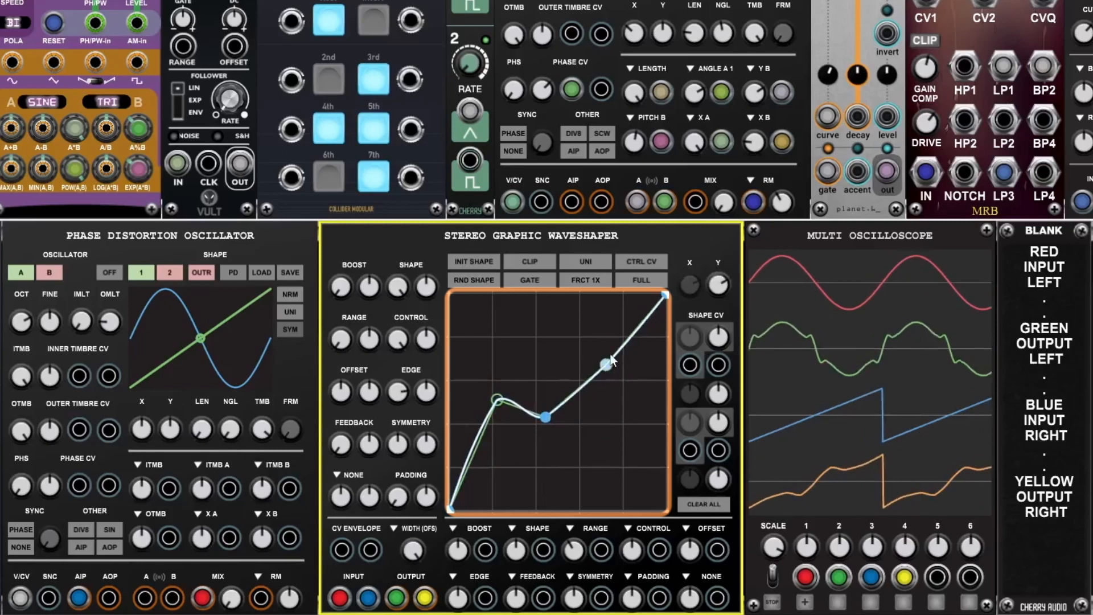
{"action": "left_click_drag", "start_coordinate": [497, 400], "coordinate": [506, 451]}
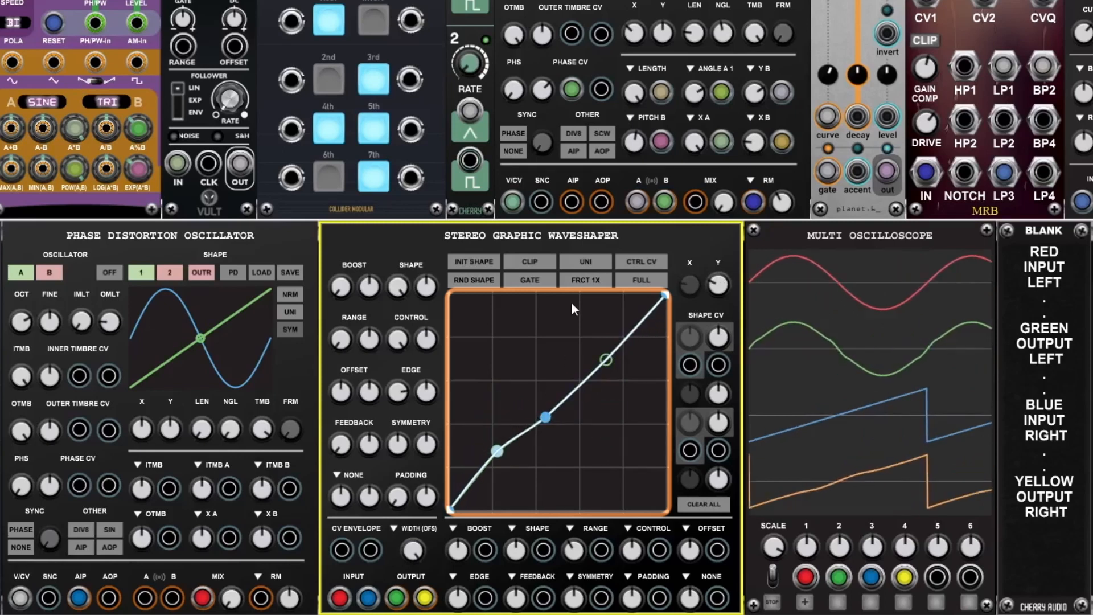
Step: Reset the waveshaper's middle node and both curve handles to their defaults on the straight diagonal
{"action": "double_click", "coordinate": [498, 452]}
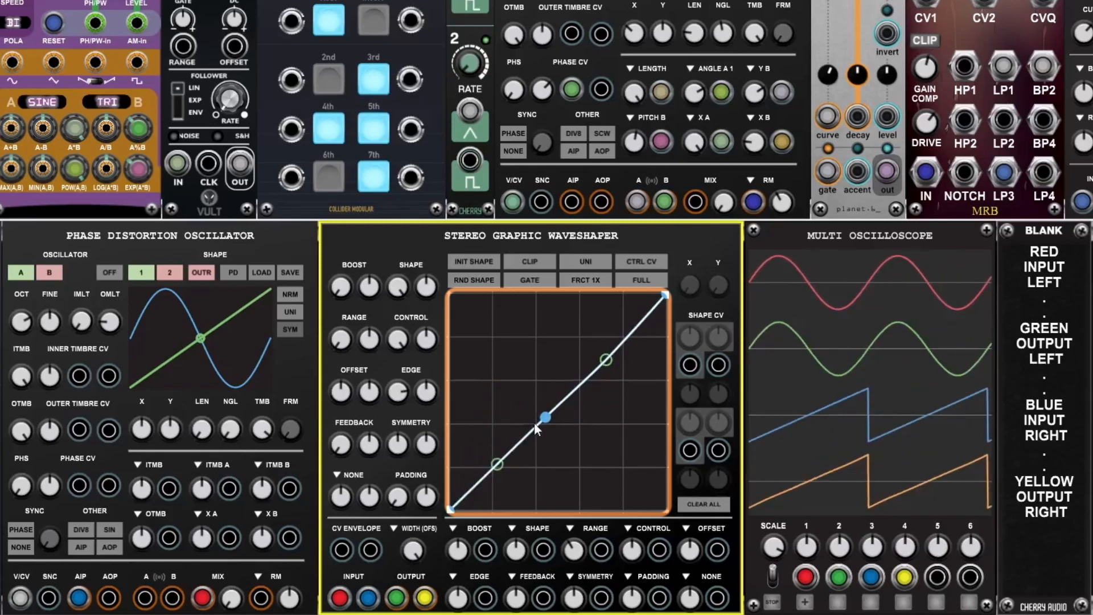
{"action": "double_click", "coordinate": [543, 419]}
{"action": "double_click", "coordinate": [612, 360]}
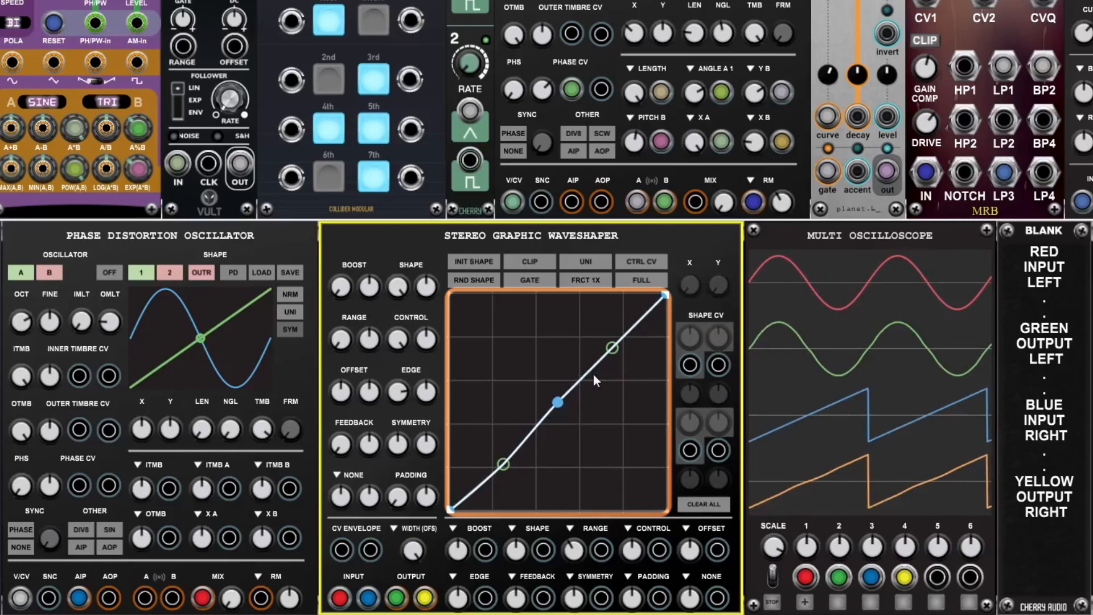
{"action": "double_click", "coordinate": [503, 464]}
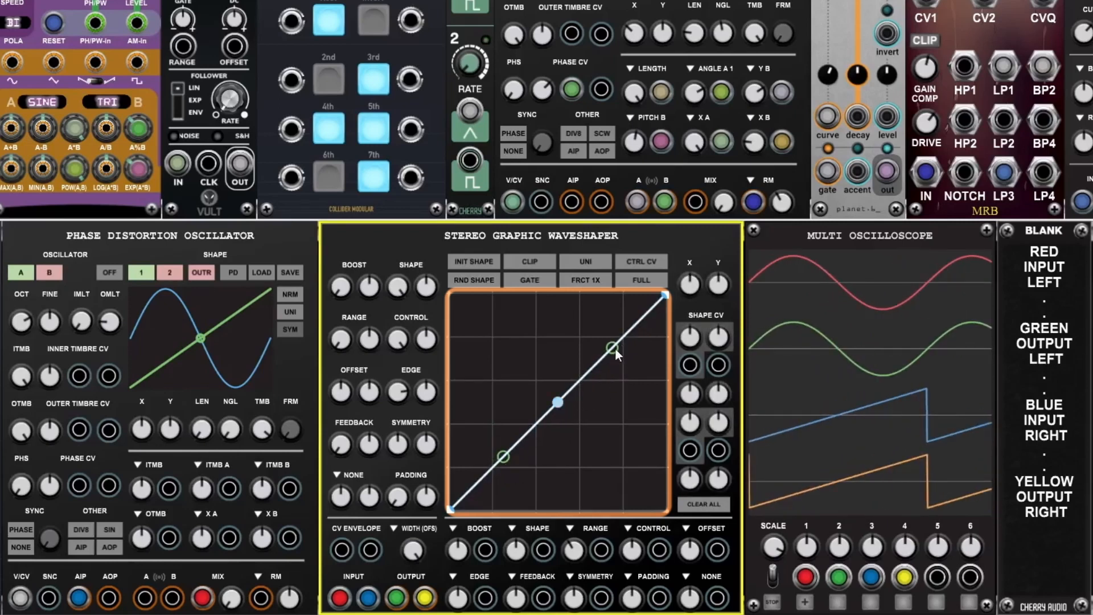
Step: Raise the middle node and both curve handles into a clipping shape, and dip the middle node and lower handle
{"action": "left_click_drag", "start_coordinate": [562, 399], "coordinate": [524, 311]}
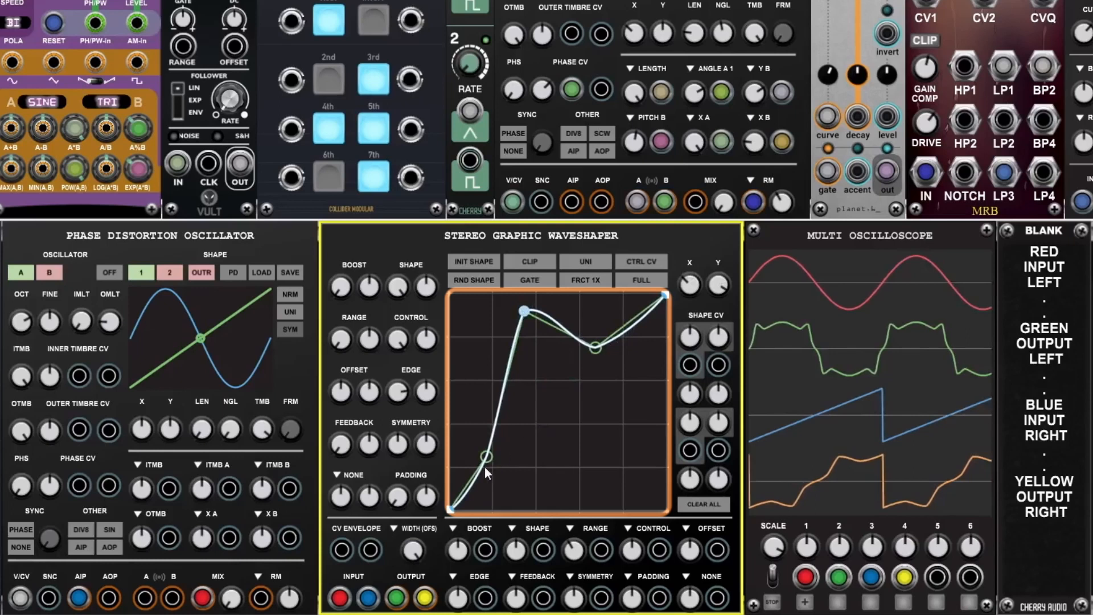
{"action": "left_click_drag", "start_coordinate": [485, 468], "coordinate": [485, 422]}
{"action": "left_click_drag", "start_coordinate": [595, 344], "coordinate": [596, 301]}
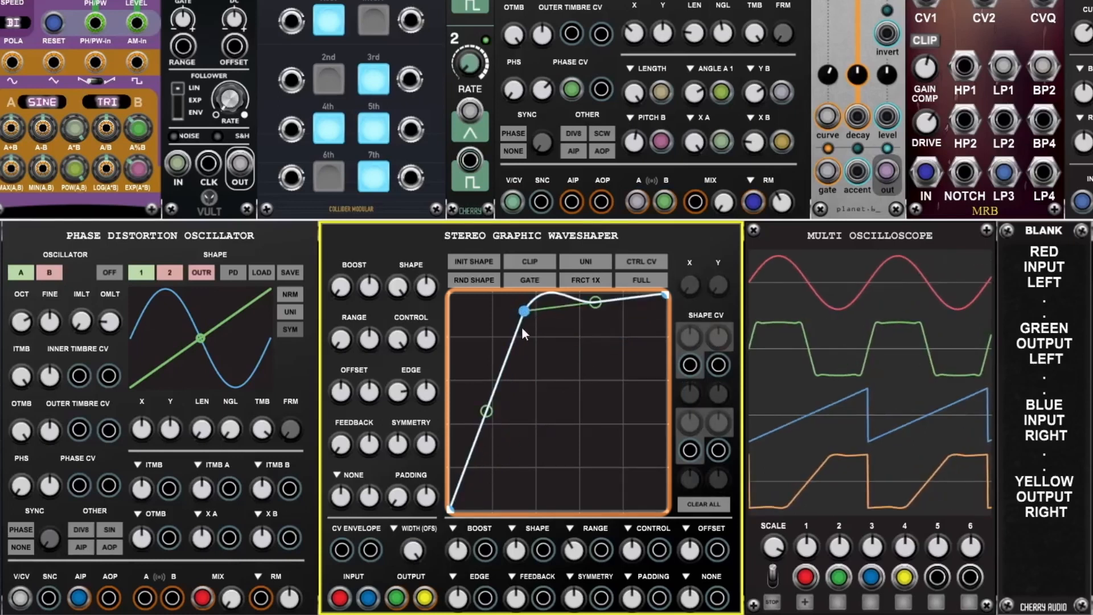
{"action": "left_click_drag", "start_coordinate": [526, 309], "coordinate": [573, 462]}
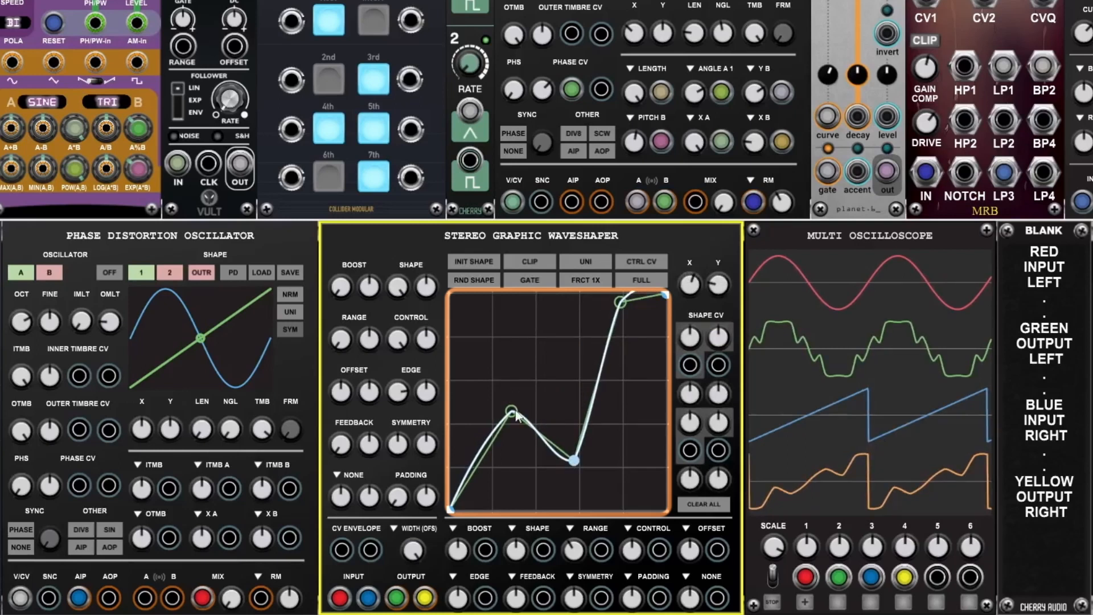
{"action": "left_click_drag", "start_coordinate": [516, 415], "coordinate": [512, 485]}
Step: Return the lower and upper curve handles to the diagonal so the shape is linear
{"action": "left_click_drag", "start_coordinate": [622, 305], "coordinate": [558, 402]}
{"action": "left_click_drag", "start_coordinate": [508, 486], "coordinate": [504, 457]}
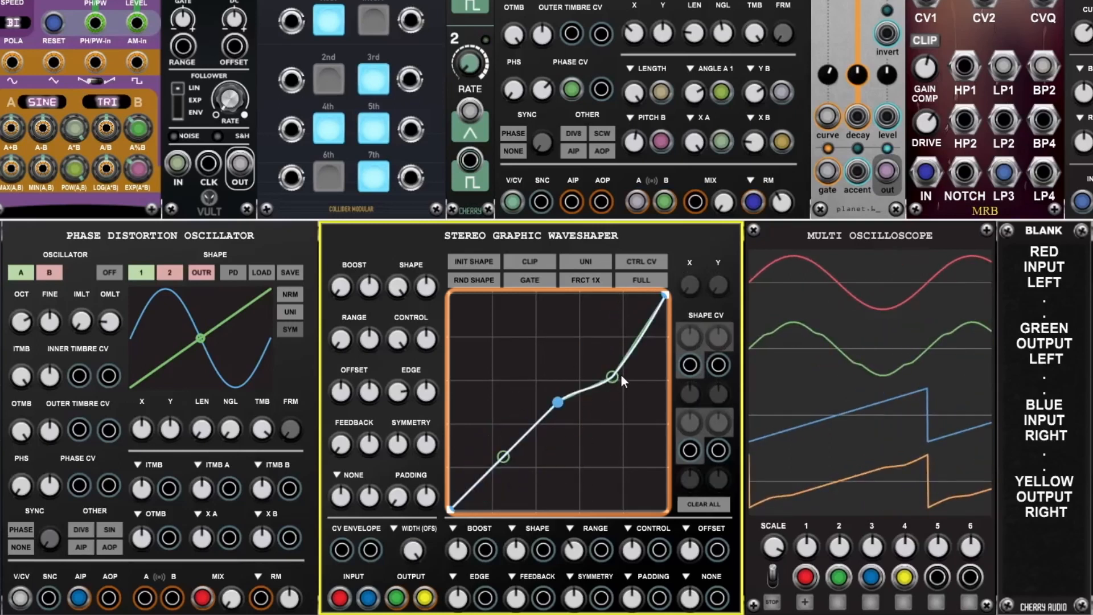
{"action": "left_click_drag", "start_coordinate": [616, 375], "coordinate": [614, 348]}
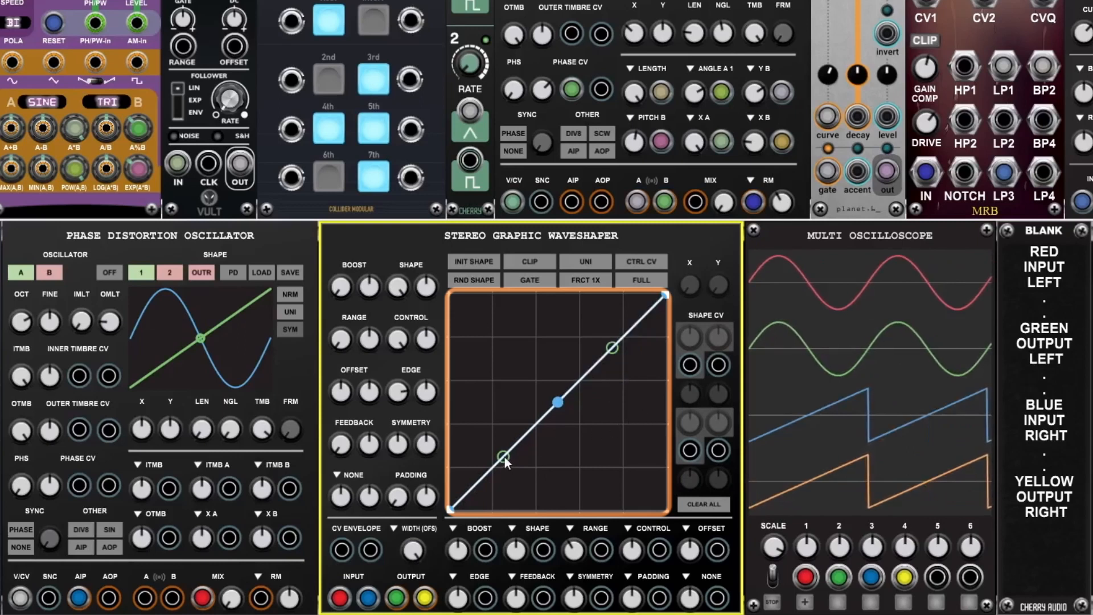
Step: Dip the curve's middle node and try modulating Boost and Shape with a cable from the Phase Distortion Oscillator's B output
{"action": "left_click_drag", "start_coordinate": [504, 457], "coordinate": [589, 471]}
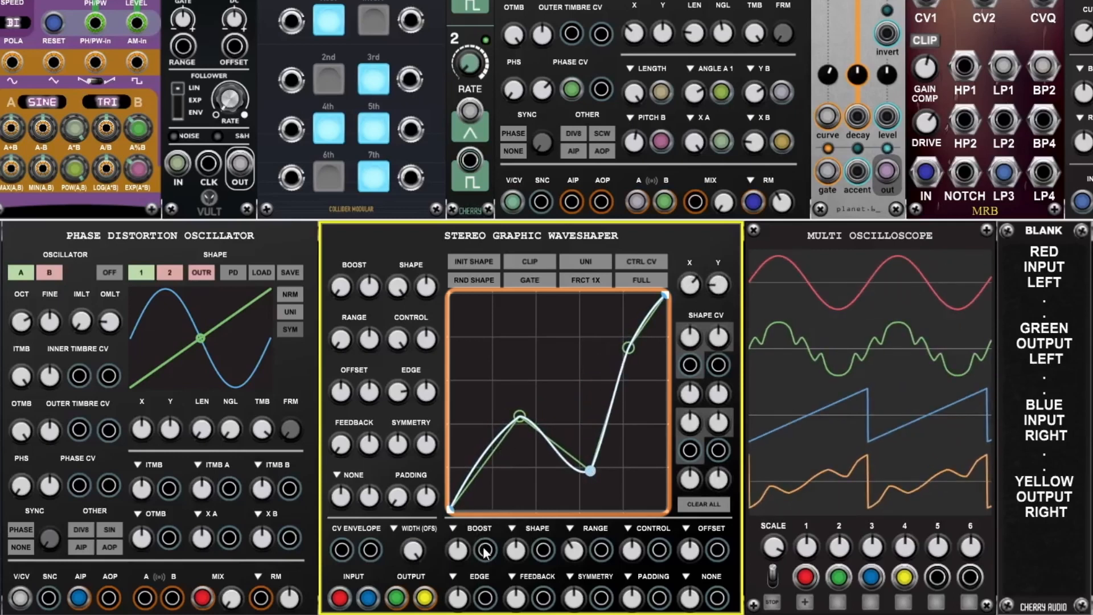
{"action": "left_click_drag", "start_coordinate": [485, 551], "coordinate": [172, 598]}
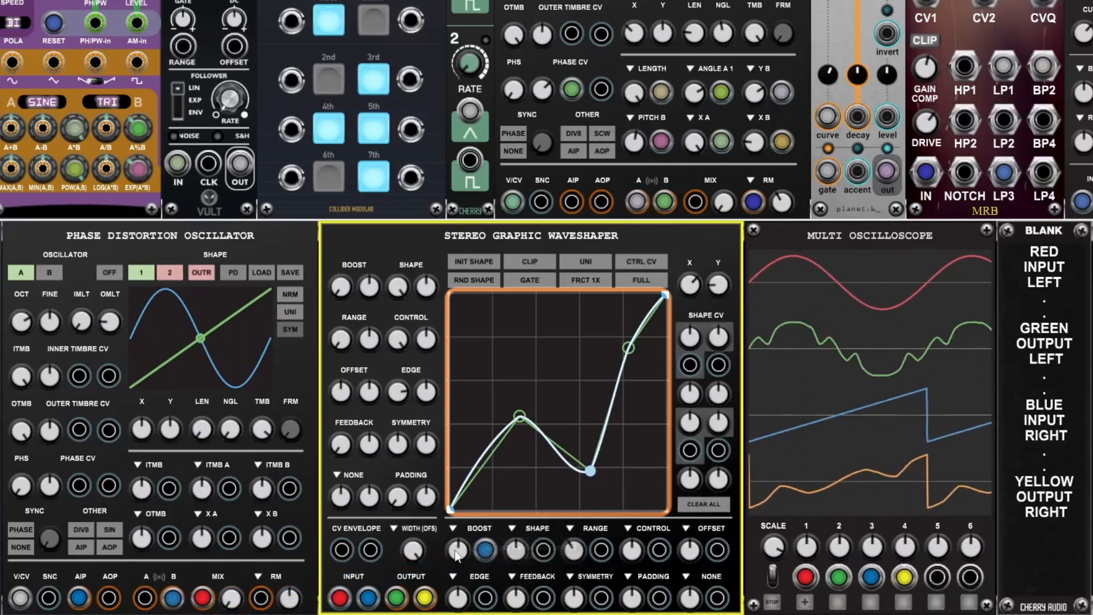
{"action": "left_click_drag", "start_coordinate": [485, 551], "coordinate": [518, 561]}
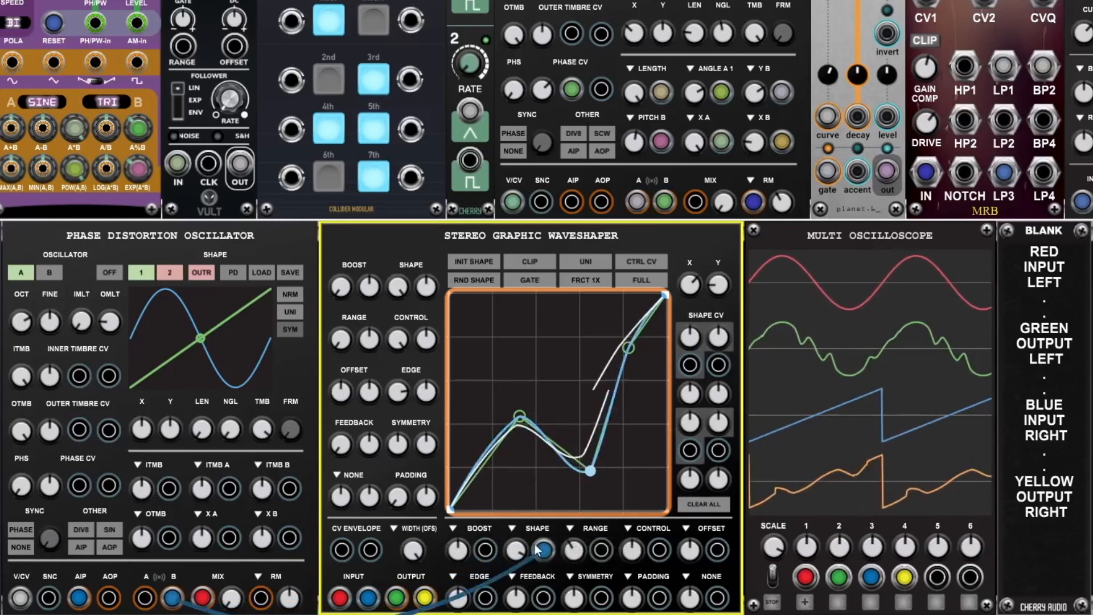
{"action": "left_click_drag", "start_coordinate": [538, 551], "coordinate": [521, 555]}
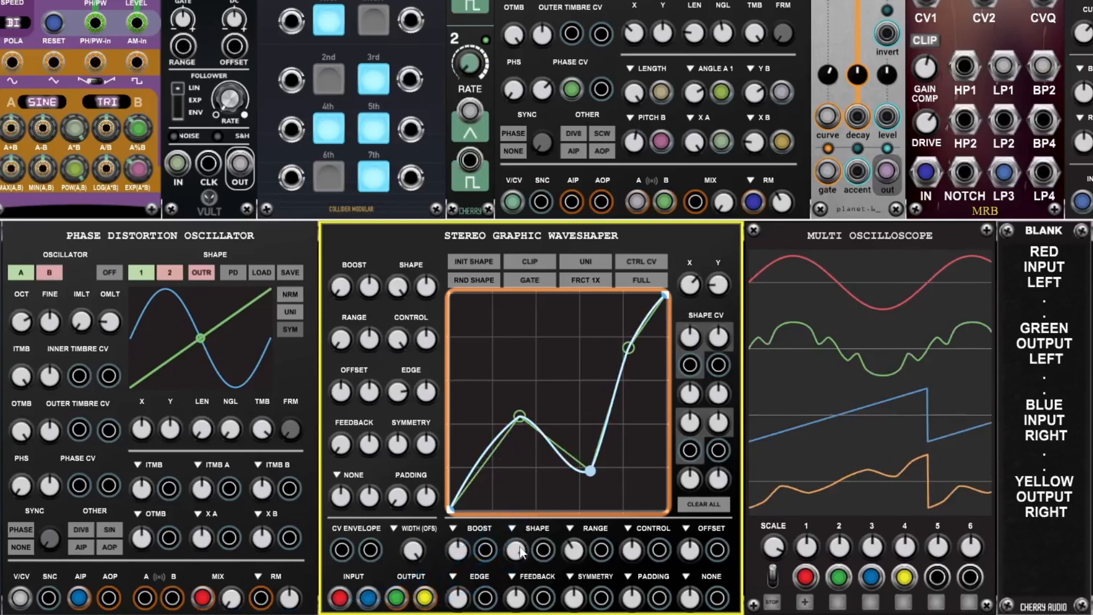
Step: Restore the dipped waveshaper curve to a straight line by resetting its handles and middle node
{"action": "double_click", "coordinate": [521, 416]}
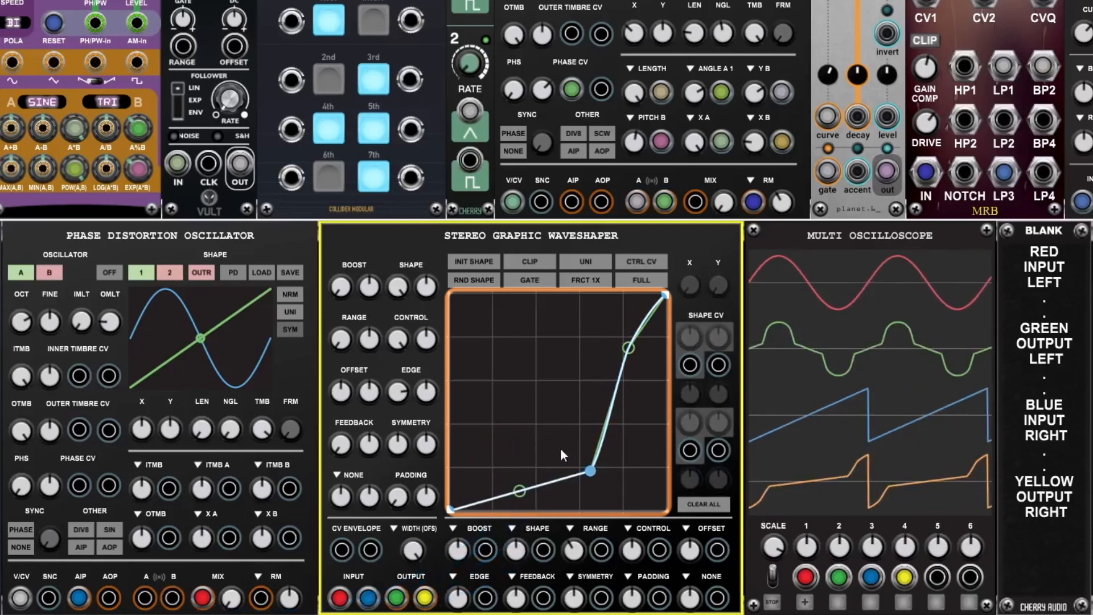
{"action": "double_click", "coordinate": [588, 468]}
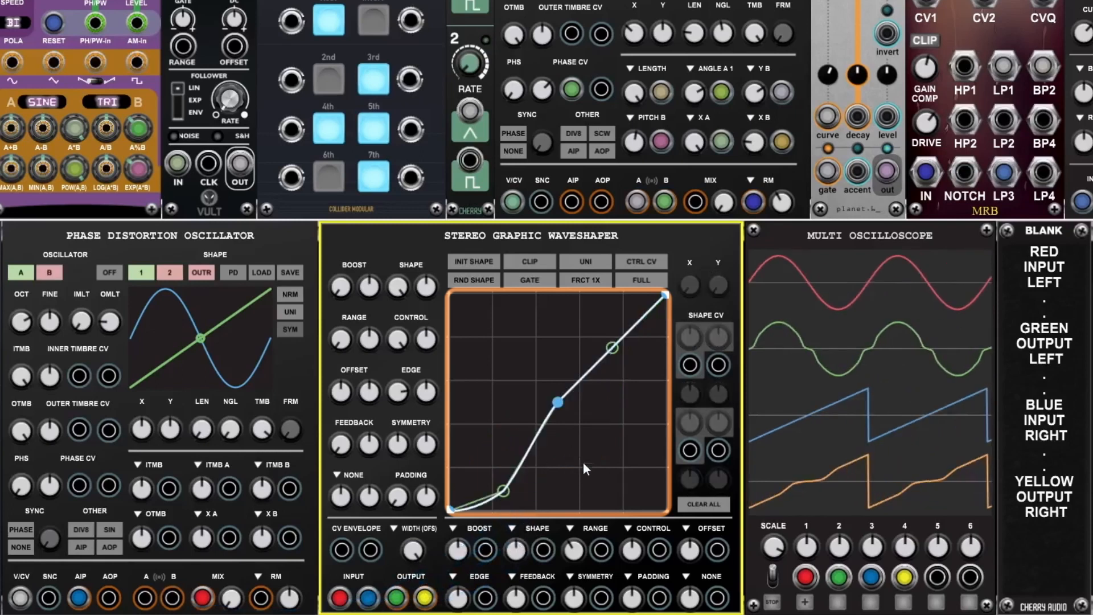
{"action": "right_click", "coordinate": [507, 486]}
{"action": "left_click", "coordinate": [610, 348]}
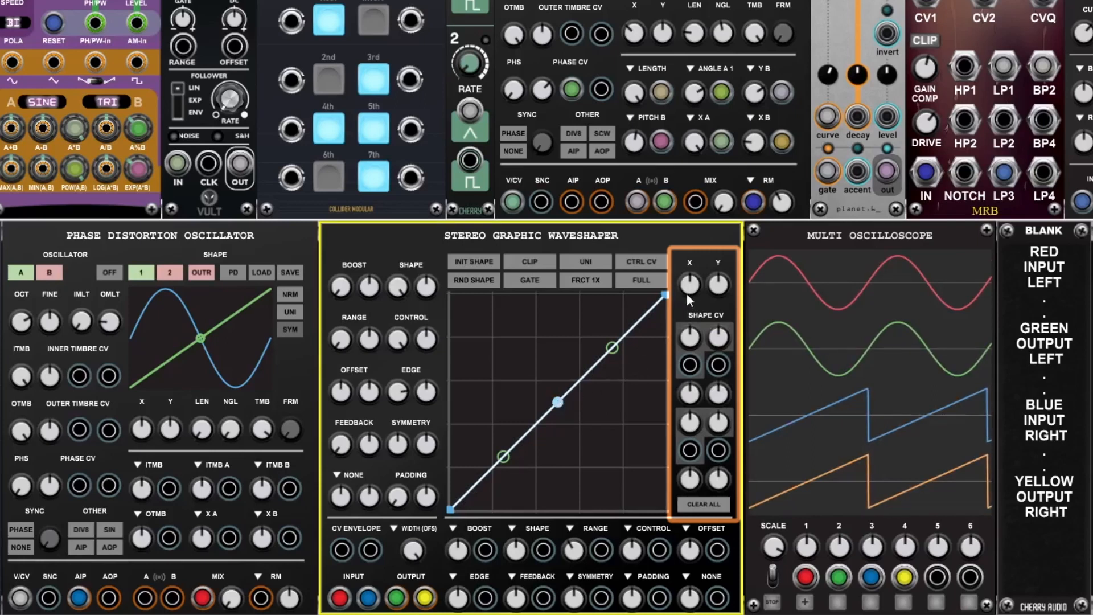
Step: Try the X and Y position controls on the middle node and upper handle, and return both points to the diagonal
{"action": "left_click_drag", "start_coordinate": [687, 294], "coordinate": [721, 292]}
{"action": "left_click", "coordinate": [593, 348]}
{"action": "double_click", "coordinate": [722, 292]}
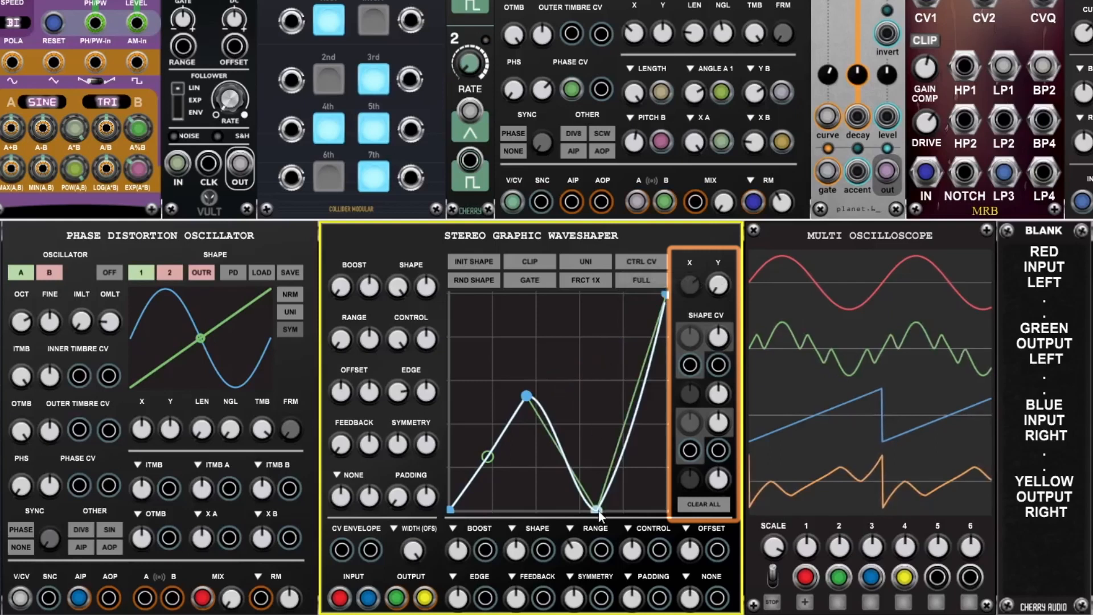
{"action": "double_click", "coordinate": [598, 510]}
{"action": "left_click_drag", "start_coordinate": [524, 396], "coordinate": [558, 402]}
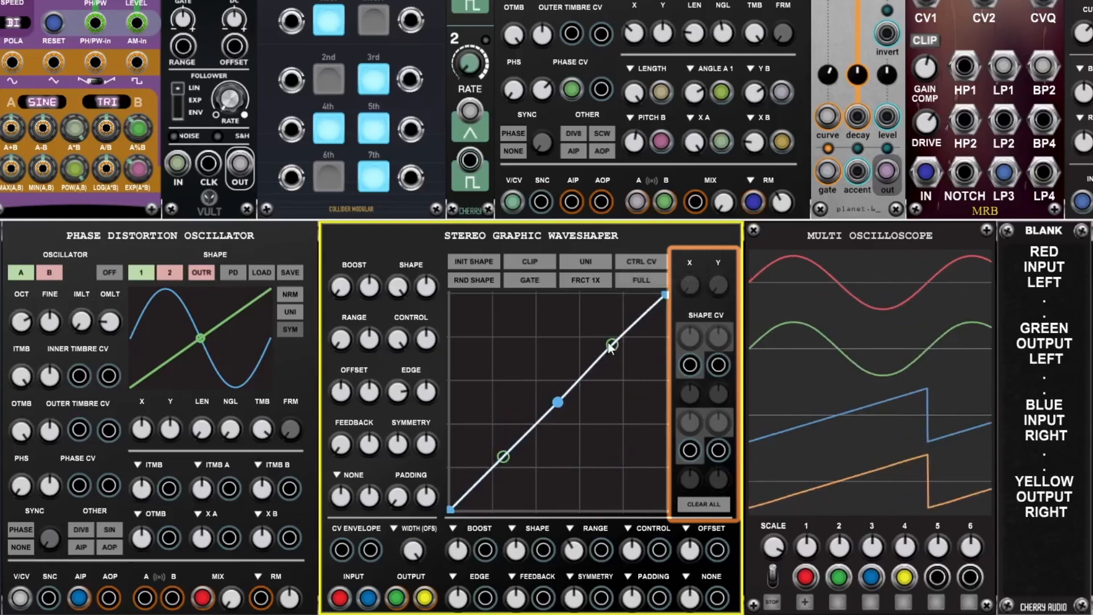
Step: Set the middle node's Point Position X to exactly 0.5 and deselect the node
{"action": "right_click", "coordinate": [689, 285]}
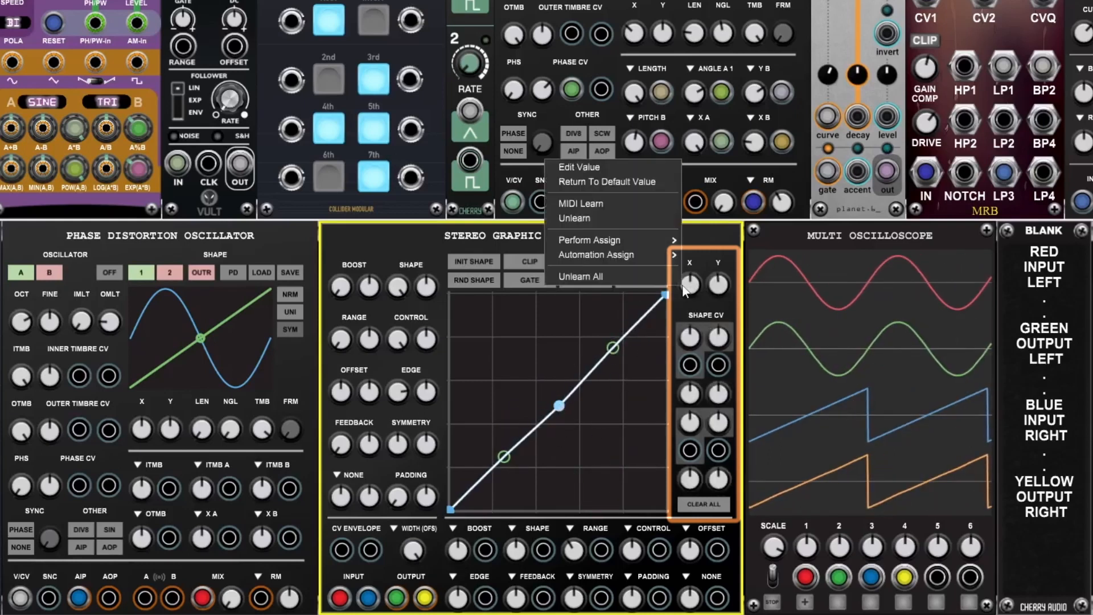
{"action": "left_click", "coordinate": [642, 168]}
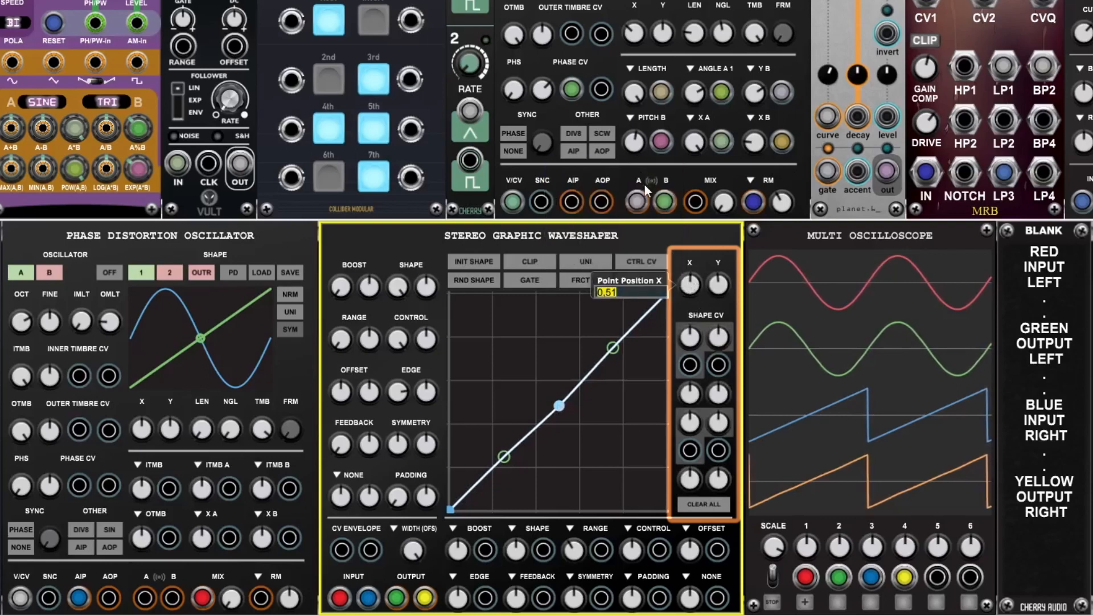
{"action": "type", "text": "0.5"}
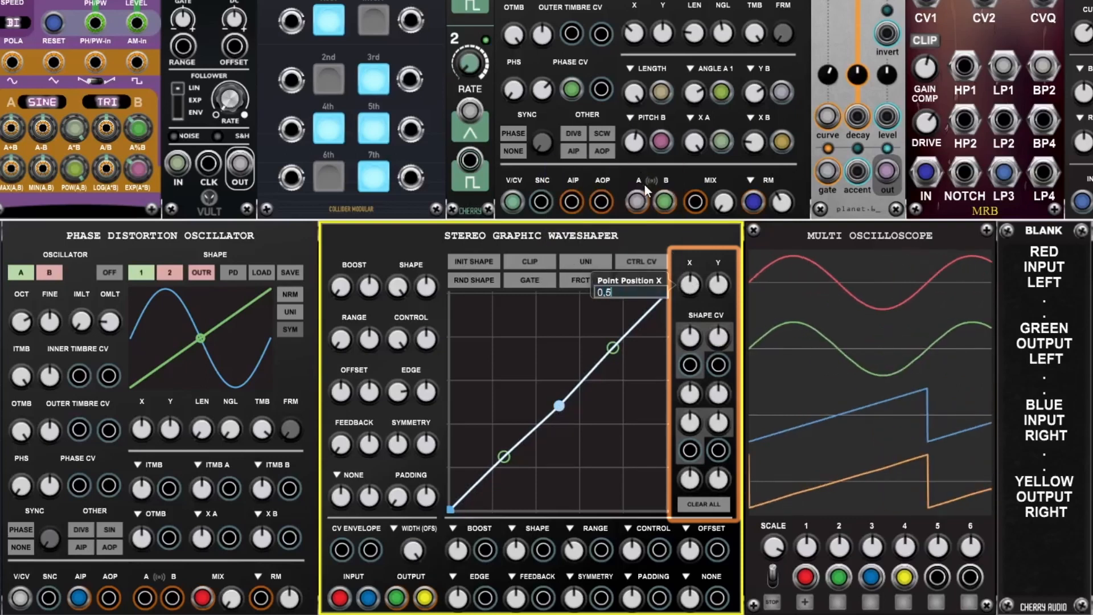
{"action": "key", "text": "Return"}
{"action": "left_click", "coordinate": [615, 407]}
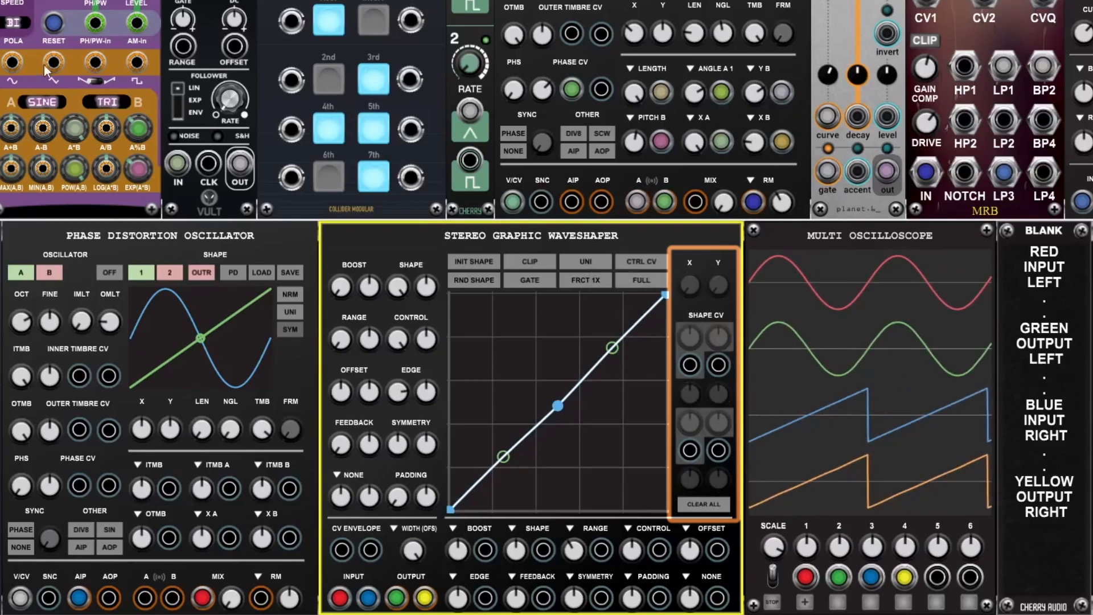
Step: Patch a 2LFO waveform output to the first Shape CV input and set graphCVIn1 to about -0.49 for the middle node
{"action": "left_click_drag", "start_coordinate": [47, 63], "coordinate": [690, 364]}
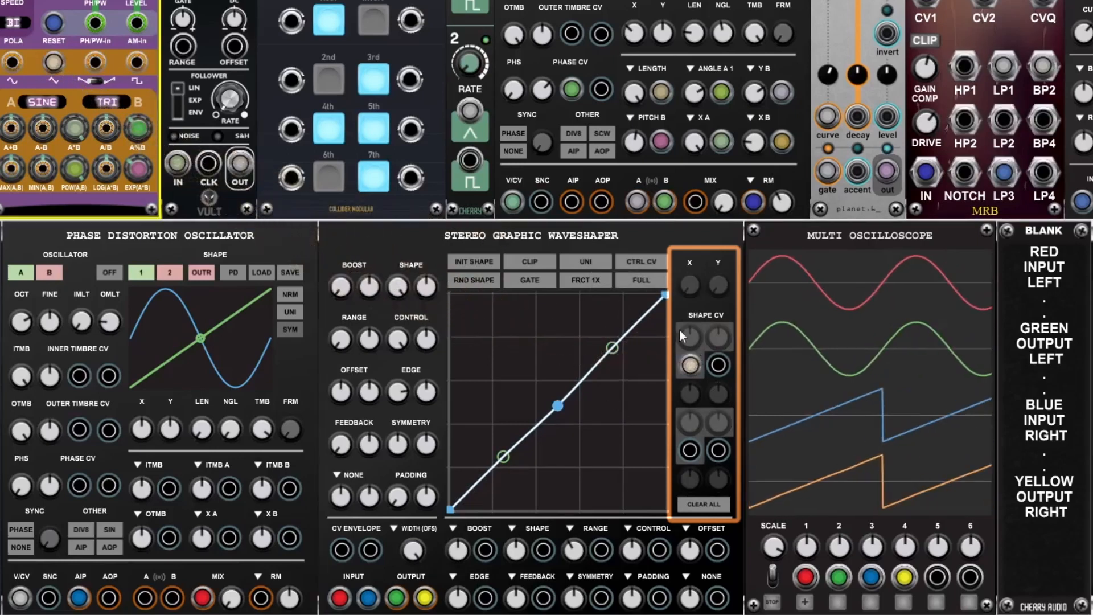
{"action": "left_click", "coordinate": [560, 404]}
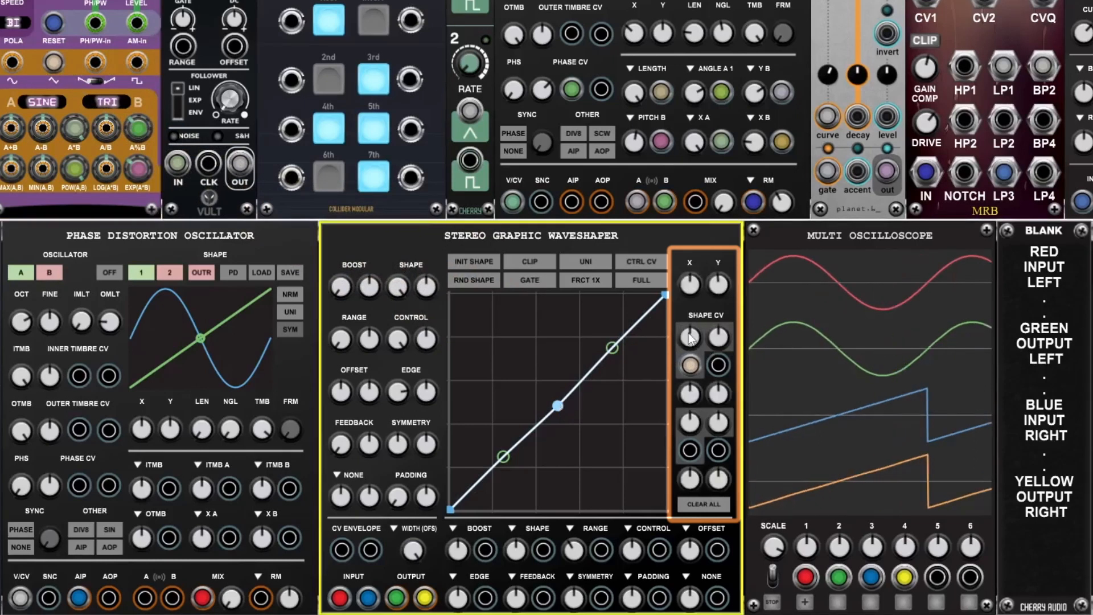
{"action": "left_click_drag", "start_coordinate": [690, 337], "coordinate": [690, 393]}
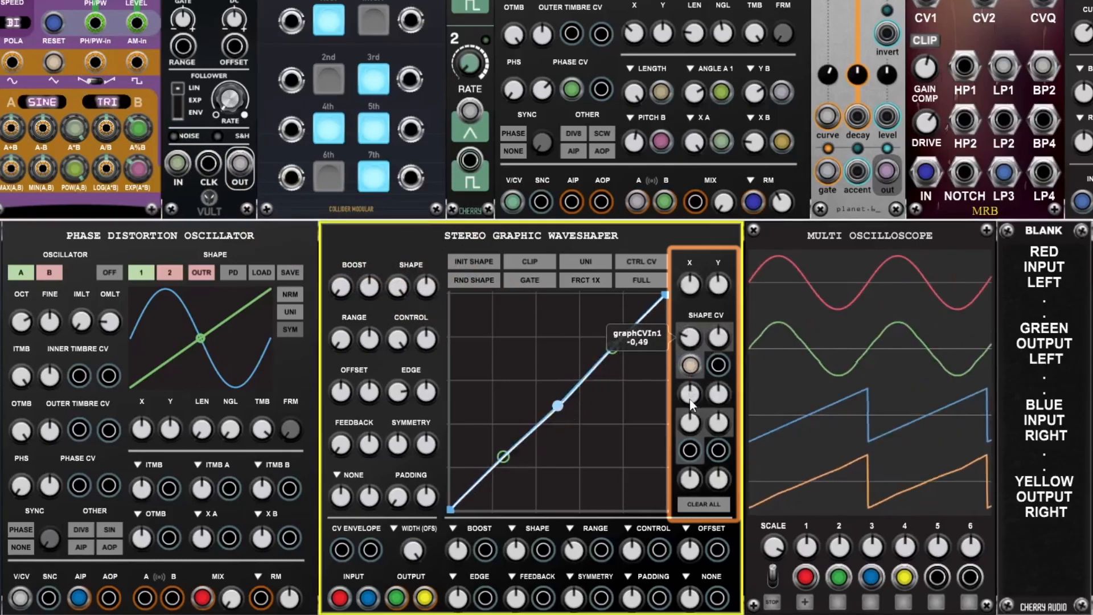
Step: Patch a second modulation signal into the second Shape CV input, and compare the CV settings of the lower handle and middle node
{"action": "left_click_drag", "start_coordinate": [717, 365], "coordinate": [712, 393]}
{"action": "scroll", "coordinate": [760, 372], "scroll_direction": "down", "scroll_amount": 1}
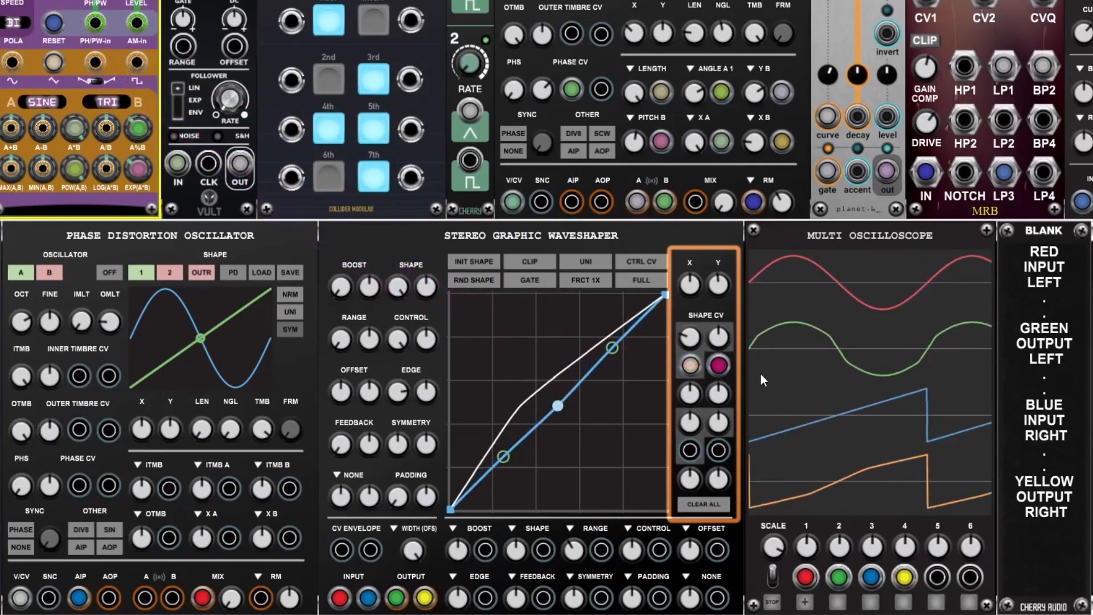
{"action": "left_click", "coordinate": [501, 456]}
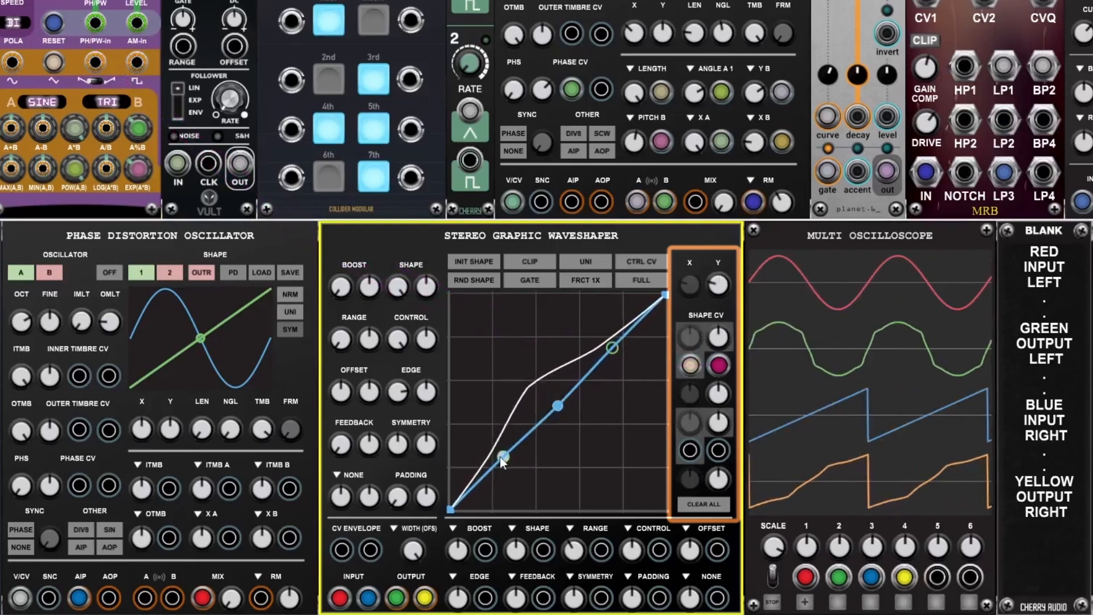
{"action": "left_click", "coordinate": [559, 406]}
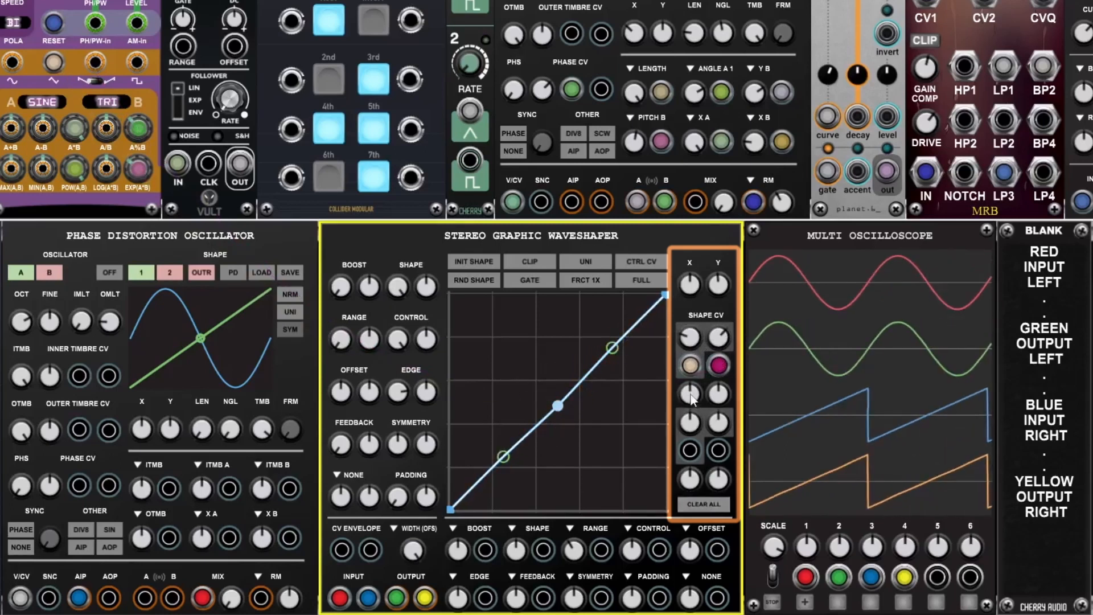
Step: Check the lower handle's CV settings, unplug the cables from the Shape CV inputs, and reset the middle node to its default position
{"action": "left_click", "coordinate": [506, 458]}
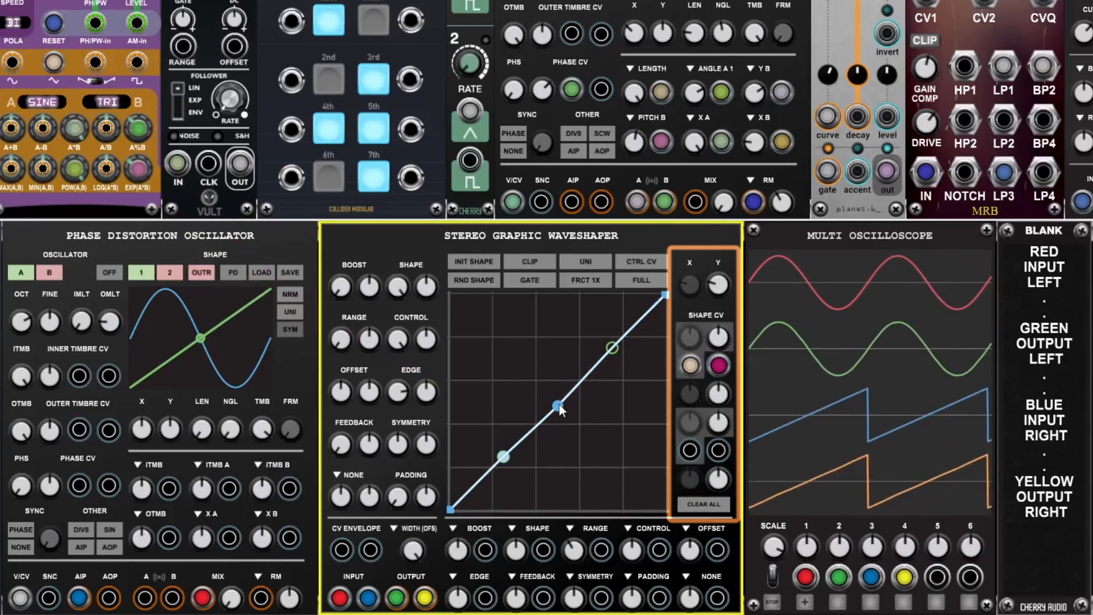
{"action": "left_click", "coordinate": [559, 405]}
{"action": "left_click_drag", "start_coordinate": [691, 366], "coordinate": [813, 385]}
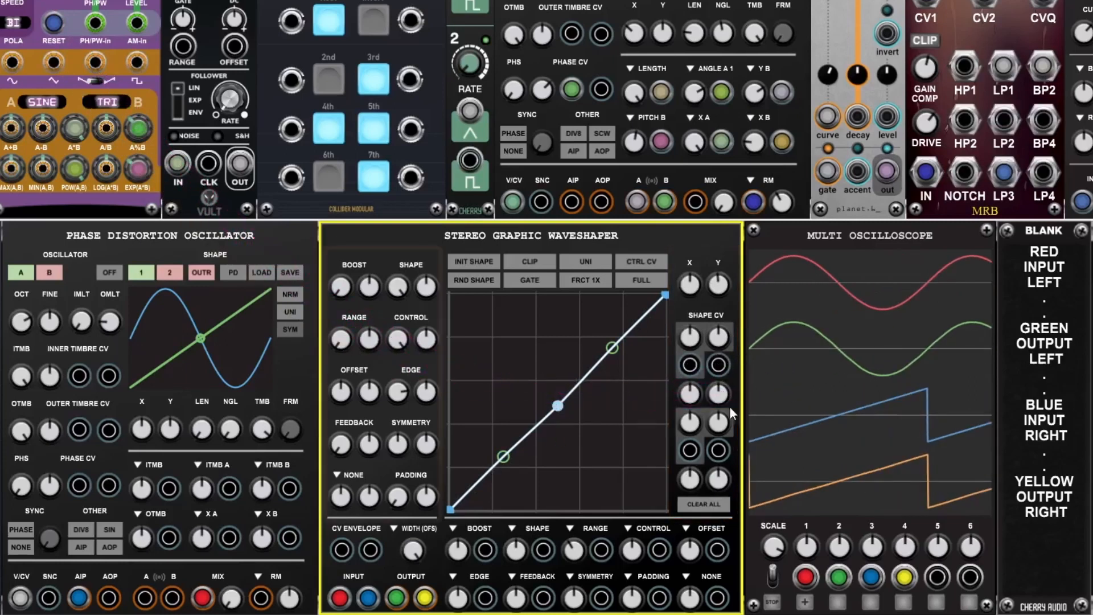
{"action": "double_click", "coordinate": [561, 408]}
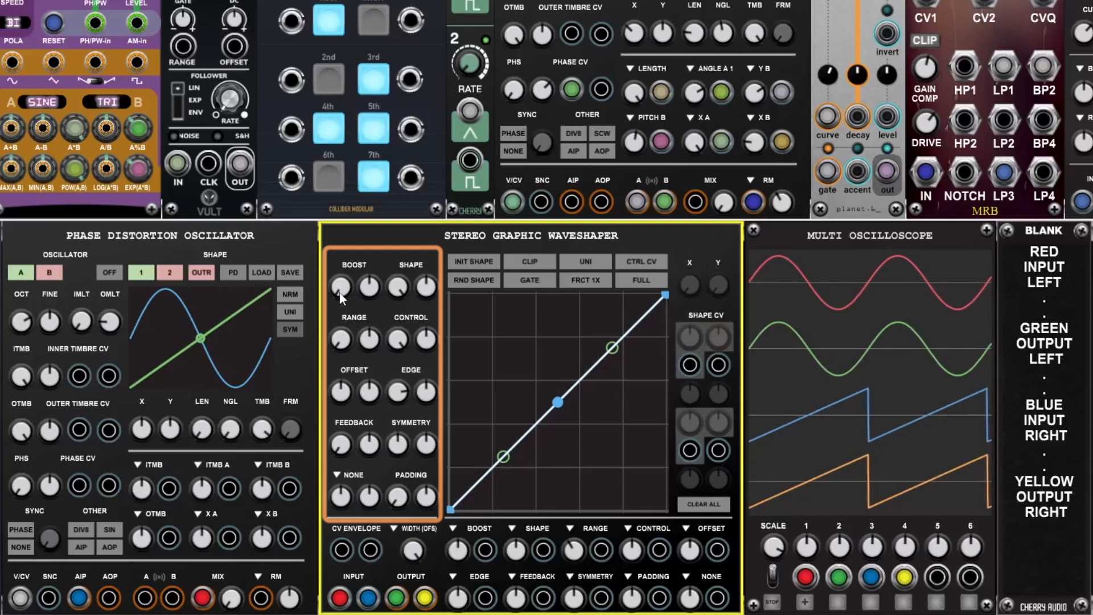
Step: Try out the waveshaper's Boost control and return it to 0.00
{"action": "mouse_move", "coordinate": [339, 292]}
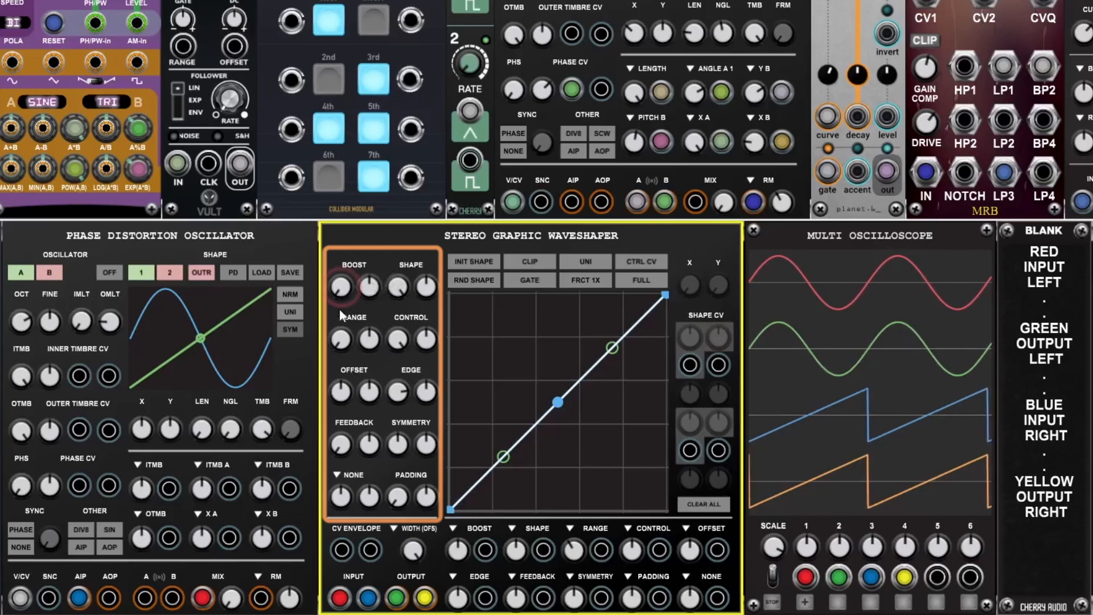
{"action": "left_click", "coordinate": [339, 292]}
{"action": "left_click_drag", "start_coordinate": [339, 293], "coordinate": [377, 343]}
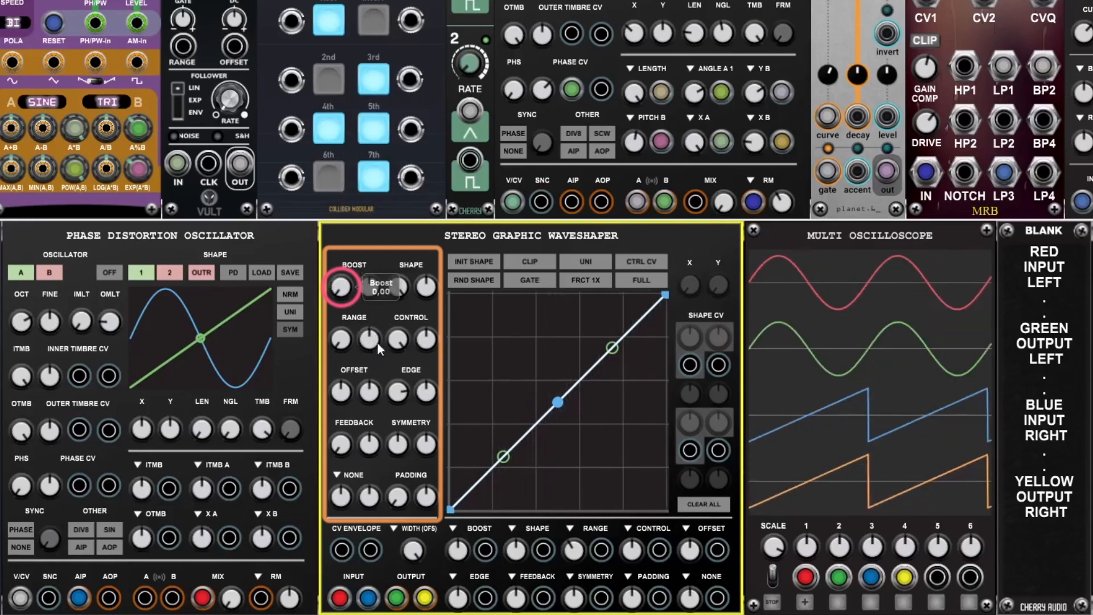
{"action": "left_click_drag", "start_coordinate": [348, 297], "coordinate": [340, 353]}
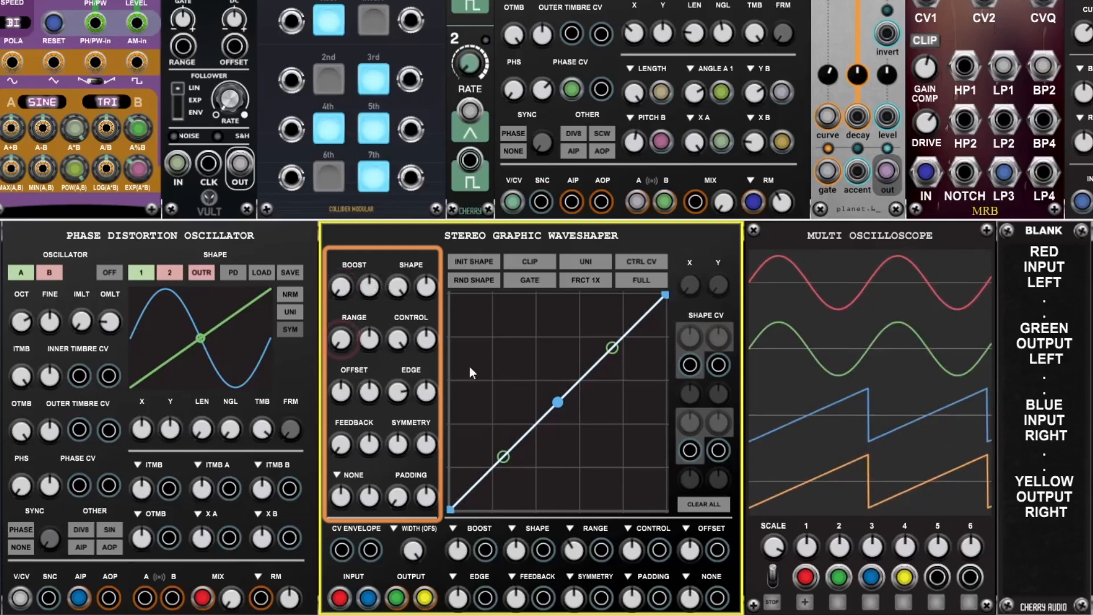
Step: Raise Range, try different heights for the lower curve handle, and reset both the handle and Range
{"action": "mouse_move", "coordinate": [348, 340]}
{"action": "left_mouse_down"}
{"action": "mouse_move", "coordinate": [360, 172]}
{"action": "mouse_move", "coordinate": [362, 199]}
{"action": "left_mouse_up"}
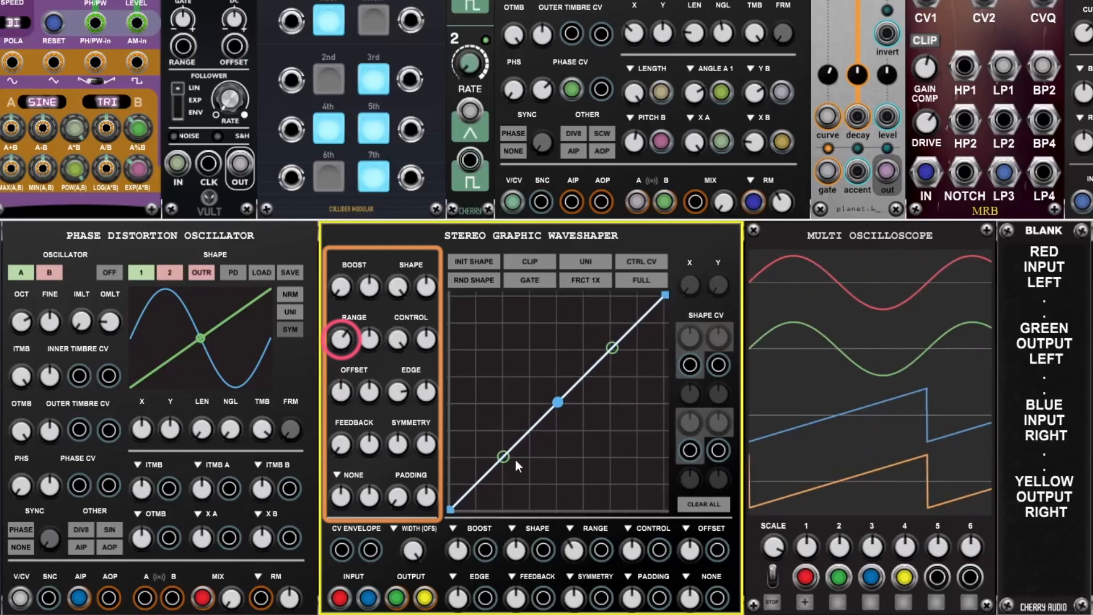
{"action": "left_click_drag", "start_coordinate": [505, 455], "coordinate": [504, 413]}
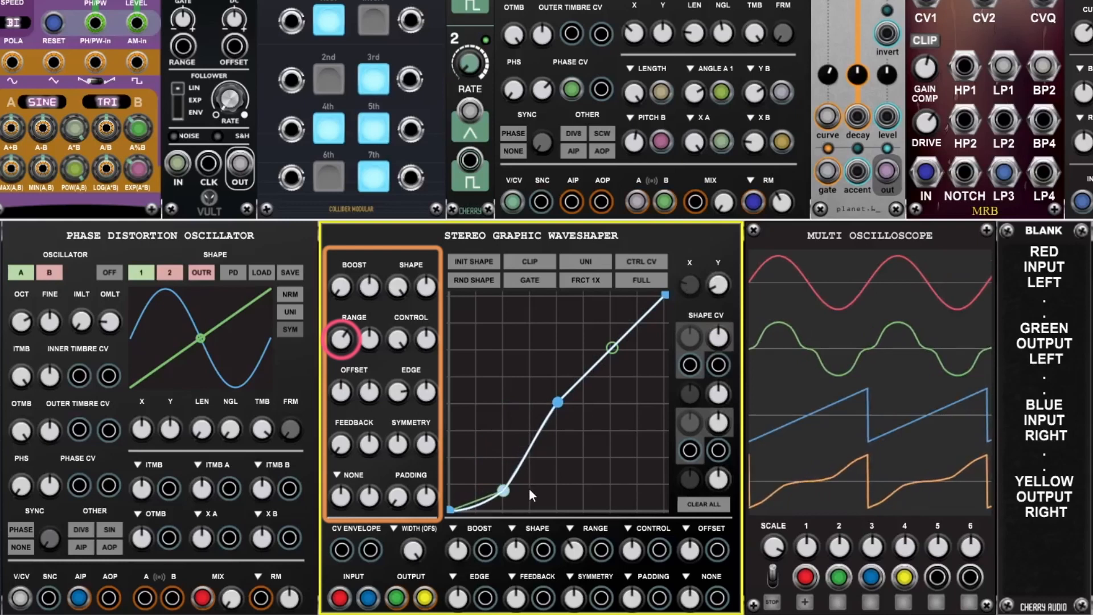
{"action": "left_click_drag", "start_coordinate": [506, 481], "coordinate": [519, 447]}
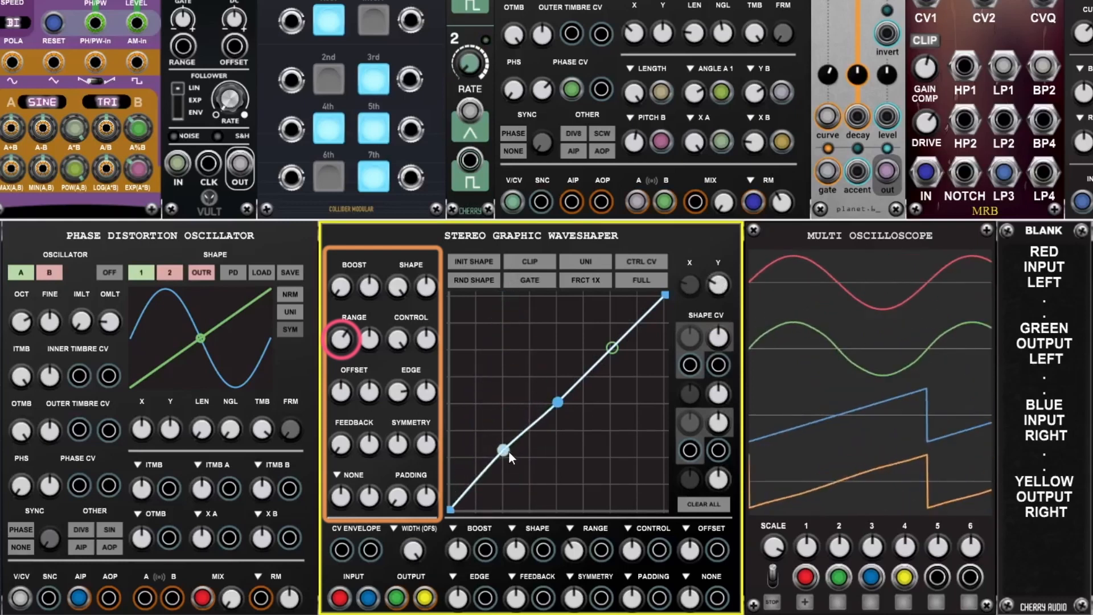
{"action": "double_click", "coordinate": [506, 451]}
{"action": "left_click_drag", "start_coordinate": [343, 341], "coordinate": [401, 546]}
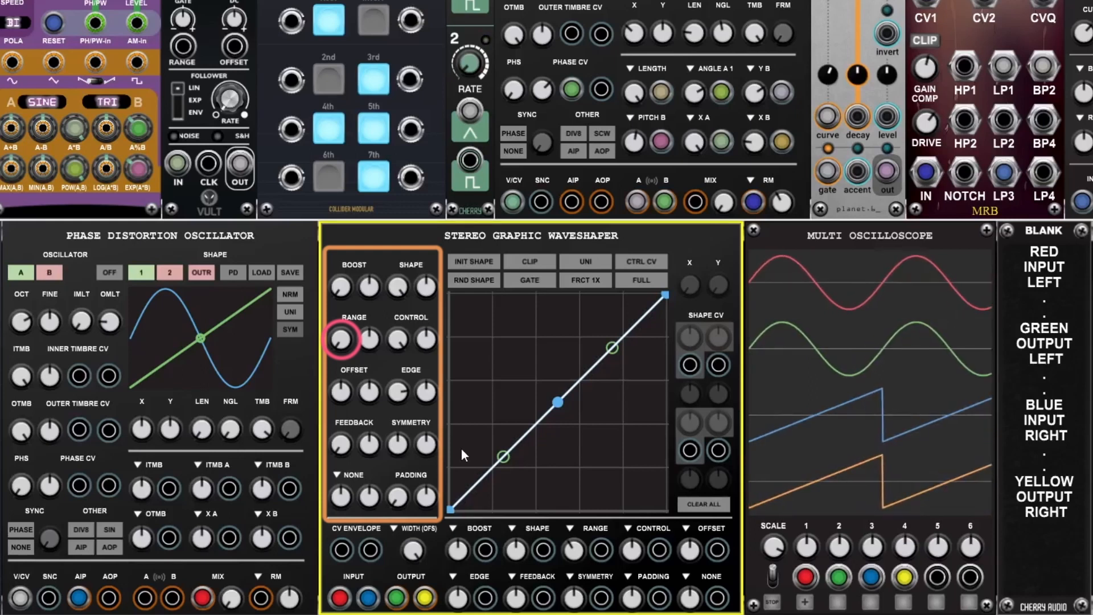
Step: Raise the upper curve handle to the graph's upper edge, vary Range around 0.56, and reset both Range and the handle
{"action": "left_click_drag", "start_coordinate": [341, 340], "coordinate": [348, 209]}
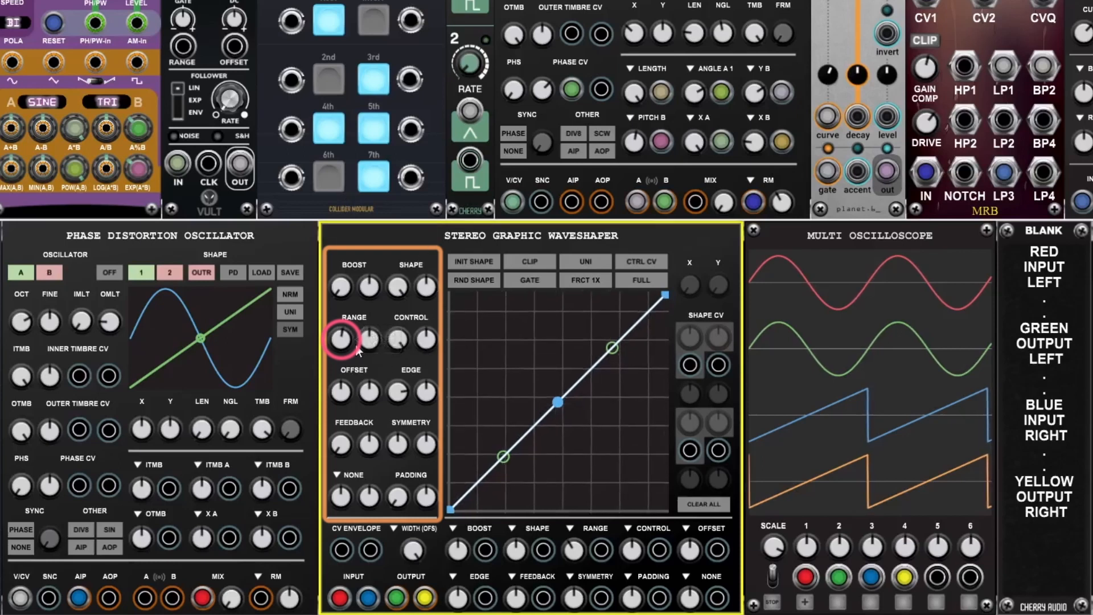
{"action": "left_click_drag", "start_coordinate": [622, 349], "coordinate": [610, 295]}
{"action": "left_click_drag", "start_coordinate": [340, 350], "coordinate": [376, 145]}
{"action": "left_click_drag", "start_coordinate": [382, 287], "coordinate": [373, 337]}
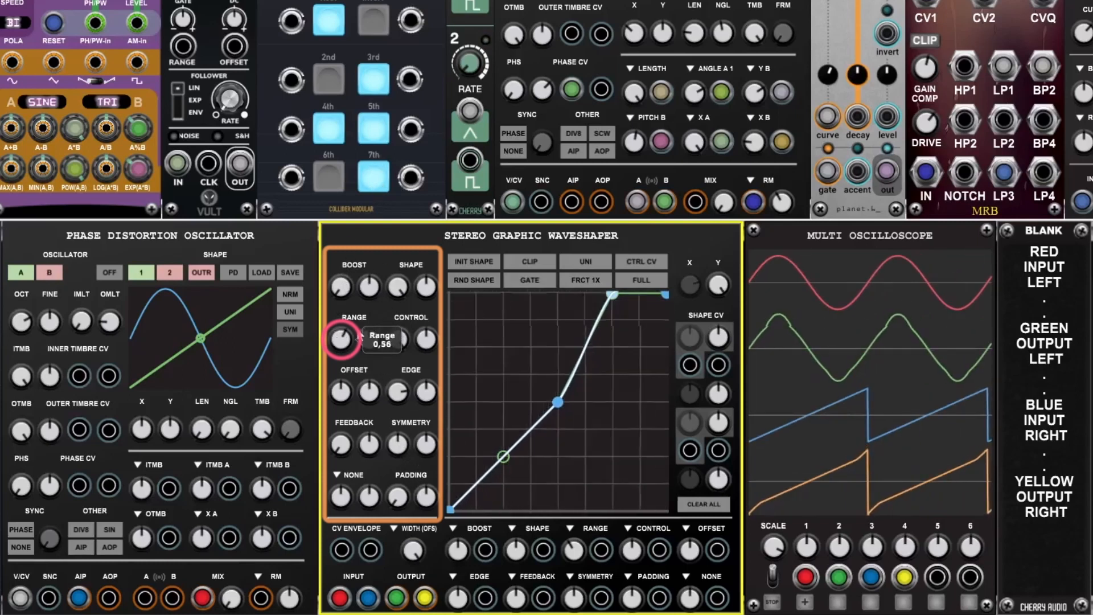
{"action": "double_click", "coordinate": [344, 343]}
{"action": "double_click", "coordinate": [611, 296]}
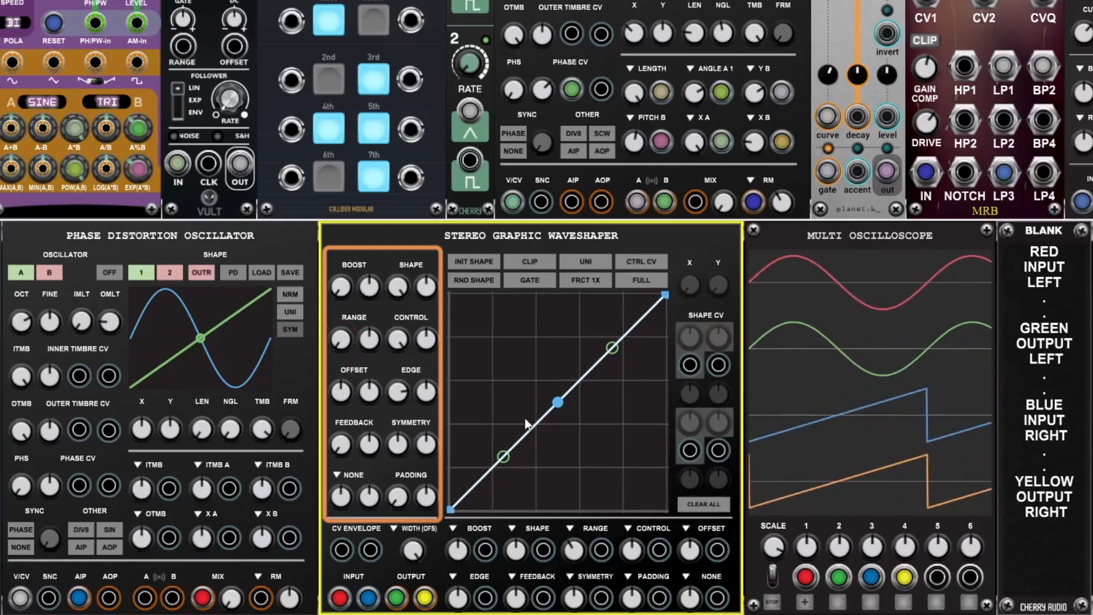
Step: Try the middle node one grid row higher and nearer the curve's start, try Offset down to about 0.20, and reset both
{"action": "left_click_drag", "start_coordinate": [558, 401], "coordinate": [488, 348]}
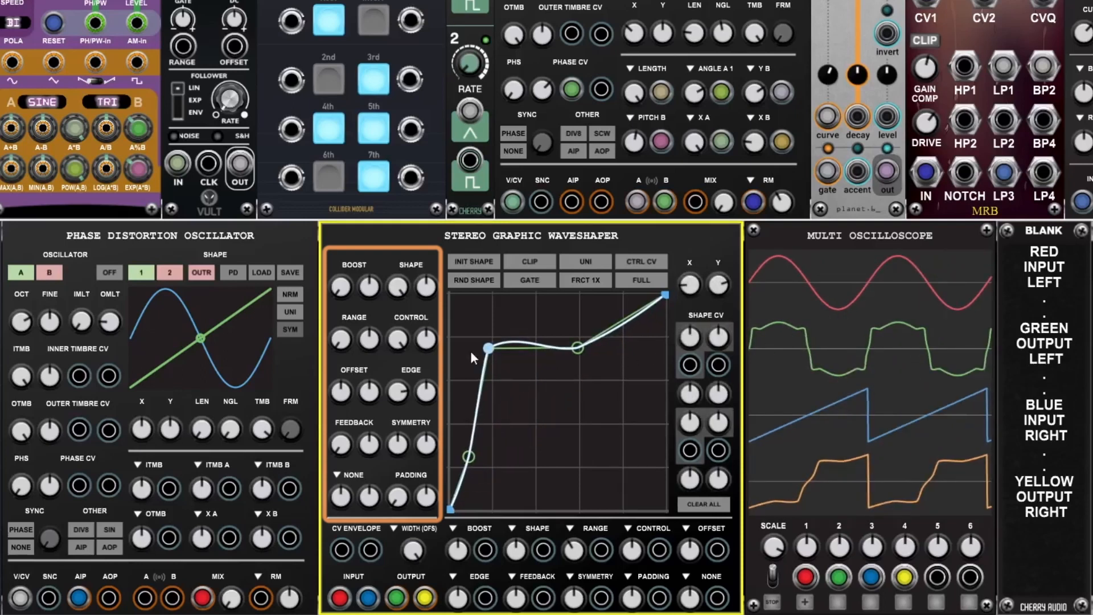
{"action": "double_click", "coordinate": [490, 348]}
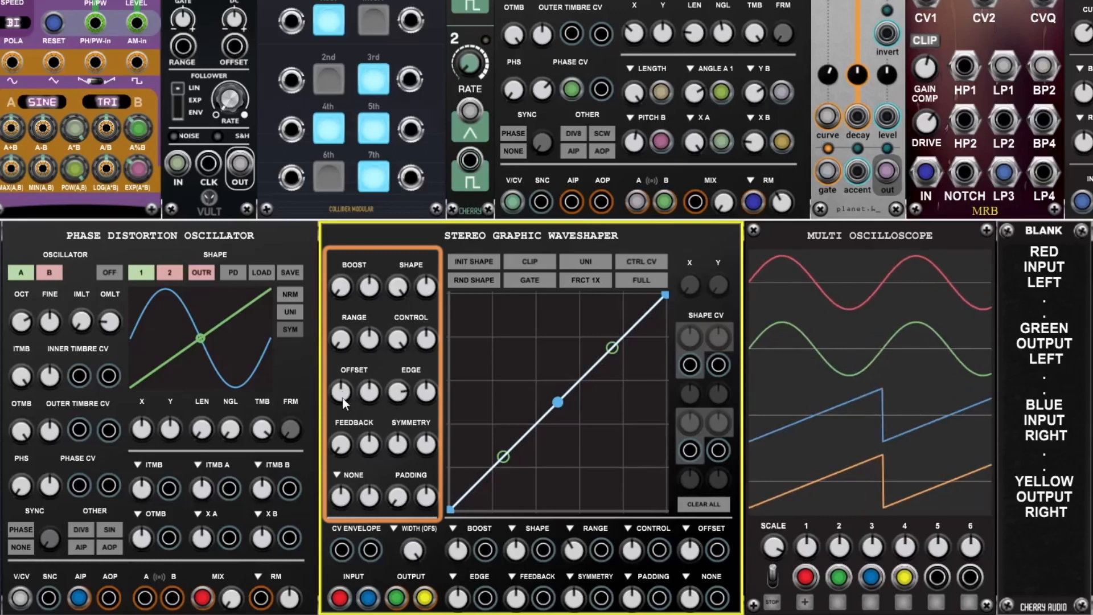
{"action": "left_click_drag", "start_coordinate": [343, 400], "coordinate": [407, 575]}
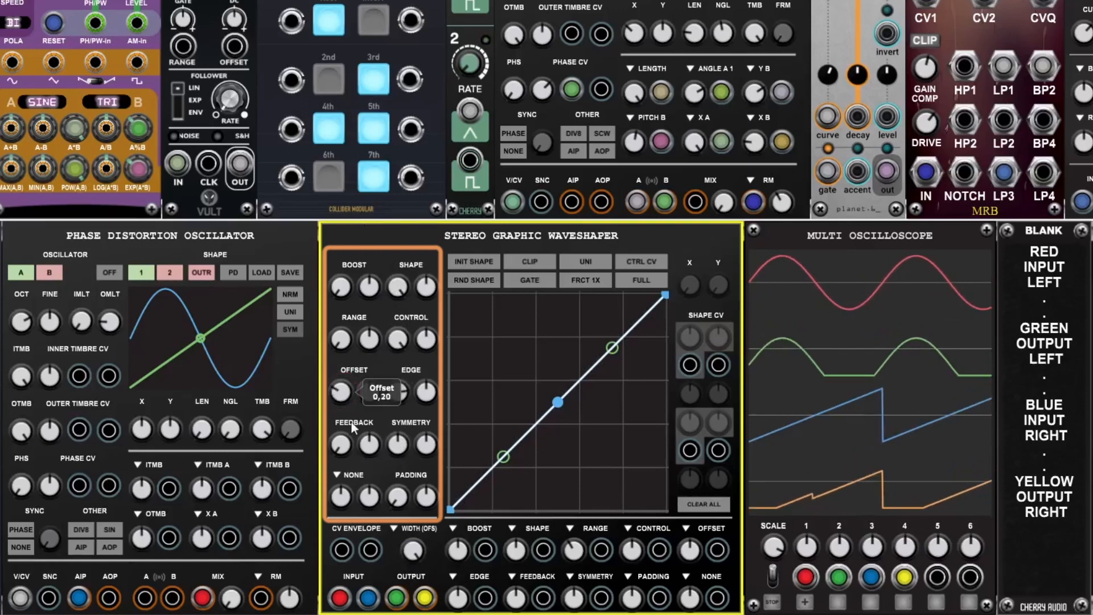
{"action": "double_click", "coordinate": [342, 397]}
{"action": "right_click", "coordinate": [343, 398]}
Step: Look through the effect types, try Feedback together with Offset around 0.48, and return Feedback to 0.00
{"action": "left_click", "coordinate": [345, 471]}
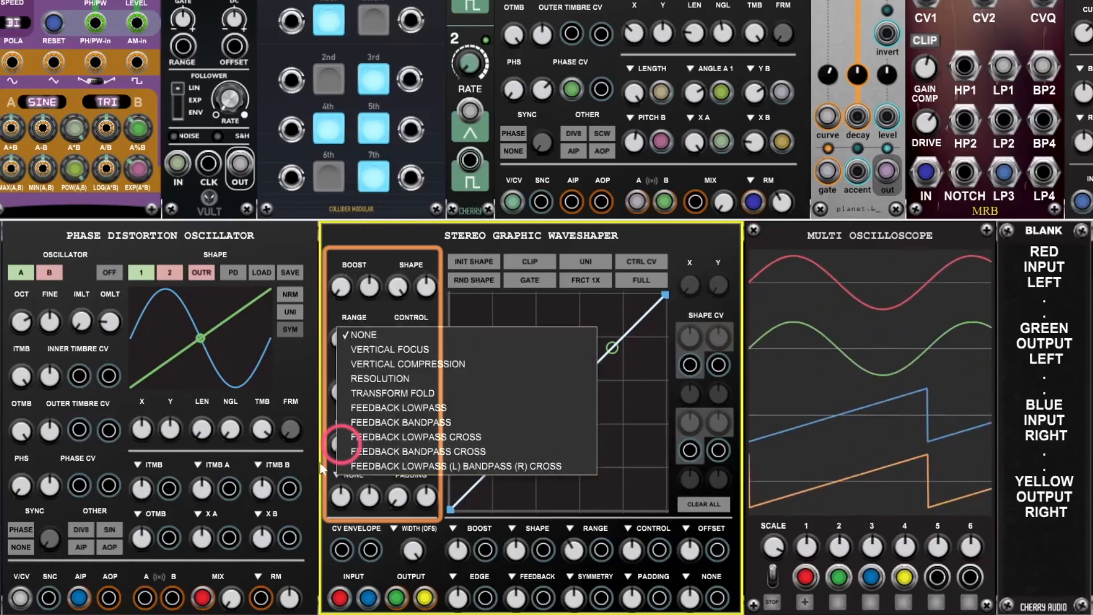
{"action": "left_click", "coordinate": [322, 459]}
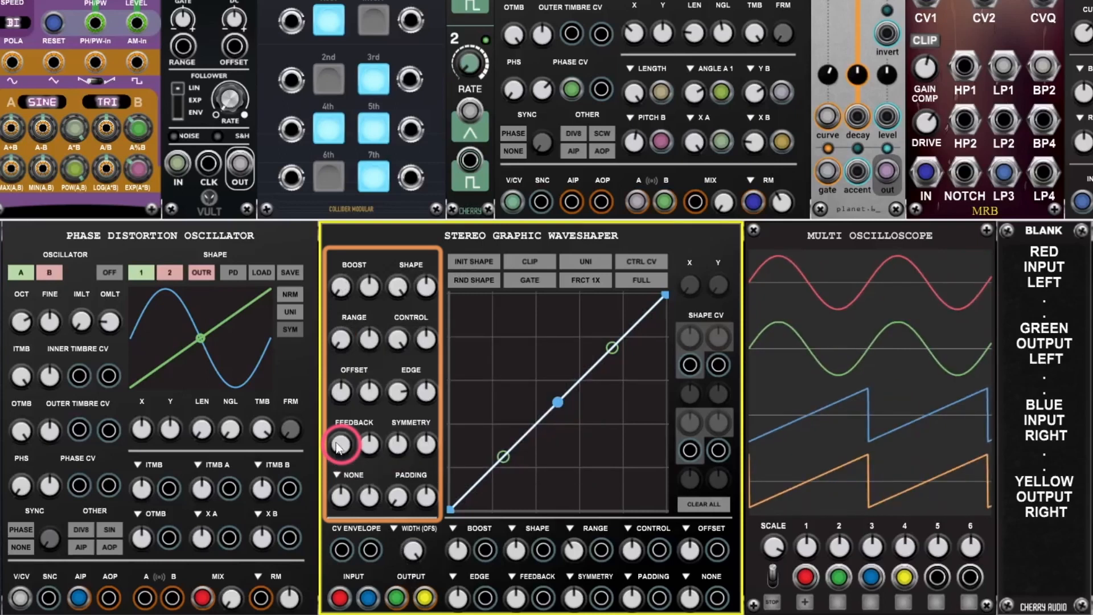
{"action": "mouse_move", "coordinate": [339, 447]}
{"action": "left_mouse_down"}
{"action": "mouse_move", "coordinate": [337, 291]}
{"action": "mouse_move", "coordinate": [345, 441]}
{"action": "mouse_move", "coordinate": [340, 299]}
{"action": "mouse_move", "coordinate": [352, 394]}
{"action": "mouse_move", "coordinate": [345, 434]}
{"action": "left_mouse_up"}
{"action": "left_click_drag", "start_coordinate": [342, 394], "coordinate": [343, 343]}
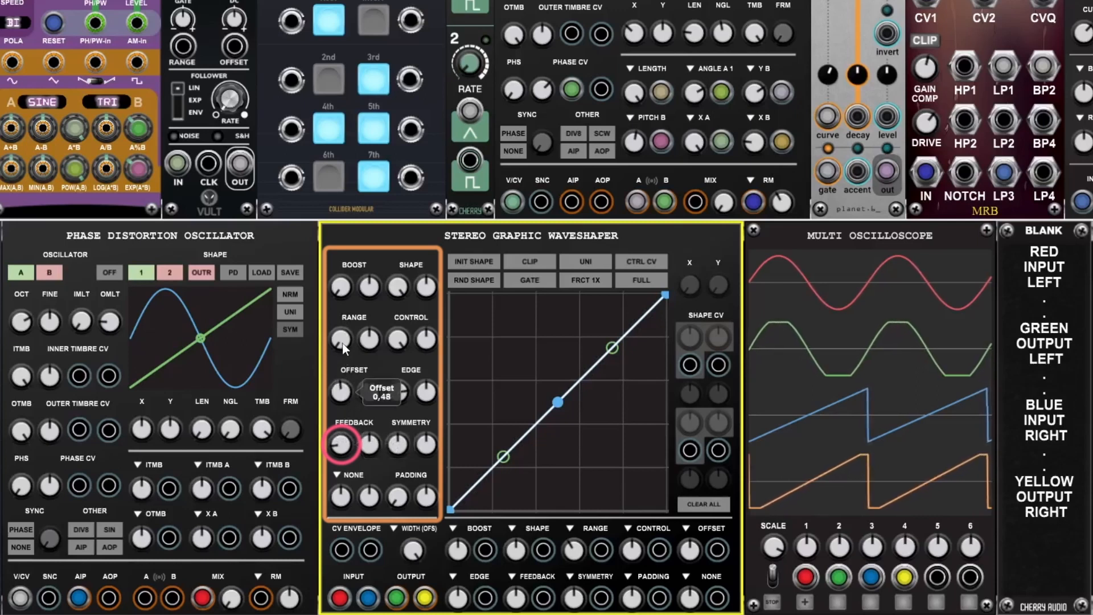
{"action": "left_click_drag", "start_coordinate": [341, 442], "coordinate": [348, 497]}
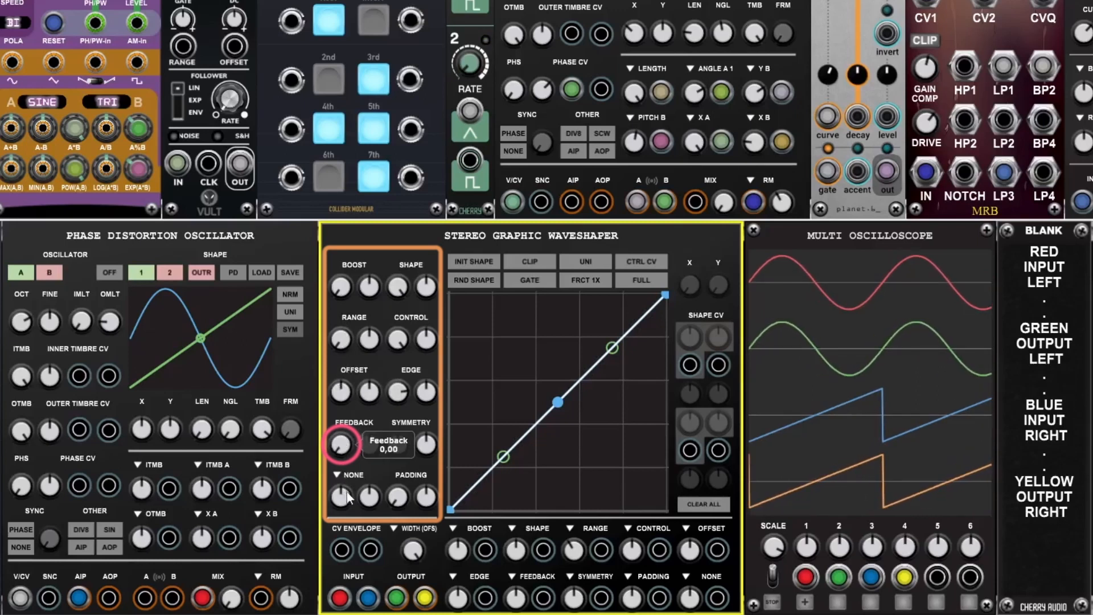
{"action": "mouse_move", "coordinate": [344, 438]}
{"action": "left_mouse_down"}
{"action": "mouse_move", "coordinate": [346, 224]}
{"action": "mouse_move", "coordinate": [370, 297]}
{"action": "mouse_move", "coordinate": [374, 462]}
{"action": "left_mouse_up"}
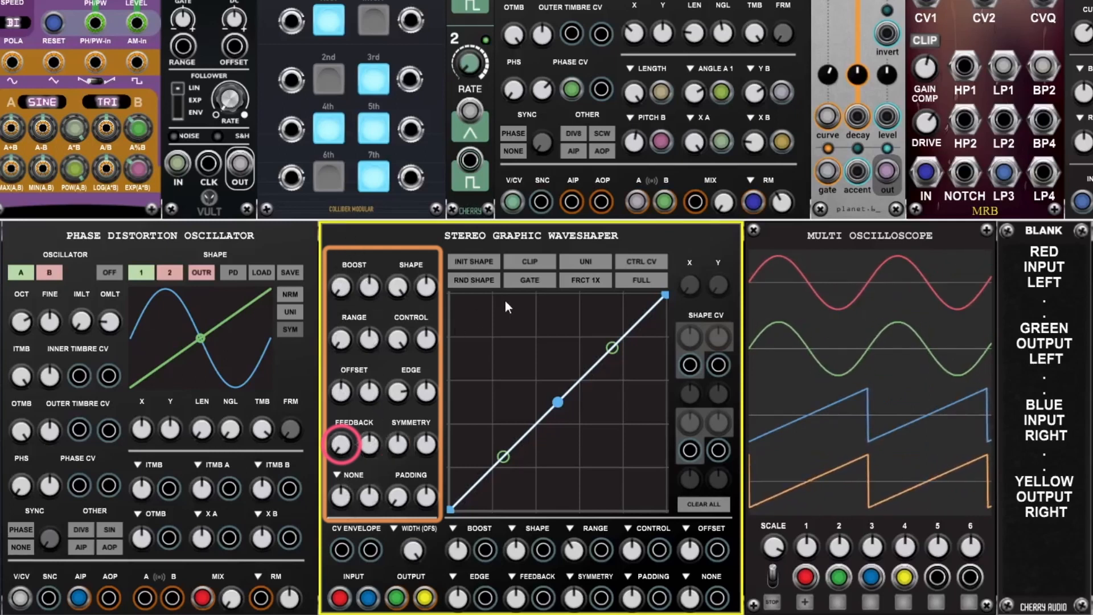
Step: Try Feedback with the overflow mode set to FOLD, return Feedback to 0.00, and restore the CLIP mode
{"action": "left_click", "coordinate": [520, 265]}
{"action": "left_click_drag", "start_coordinate": [341, 444], "coordinate": [392, 453]}
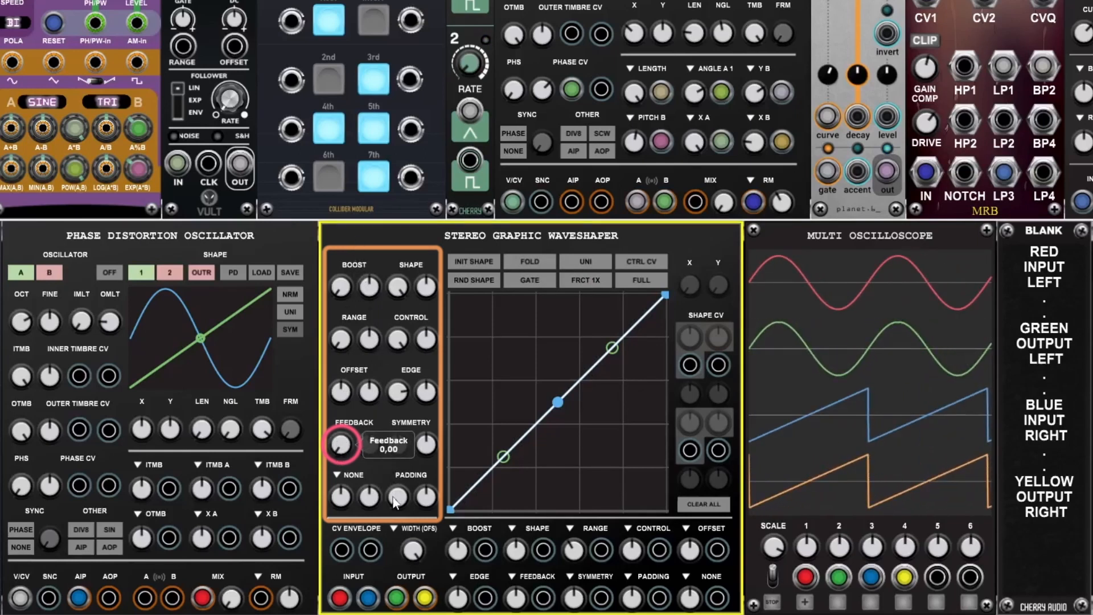
{"action": "left_click", "coordinate": [520, 262]}
{"action": "left_click", "coordinate": [552, 266]}
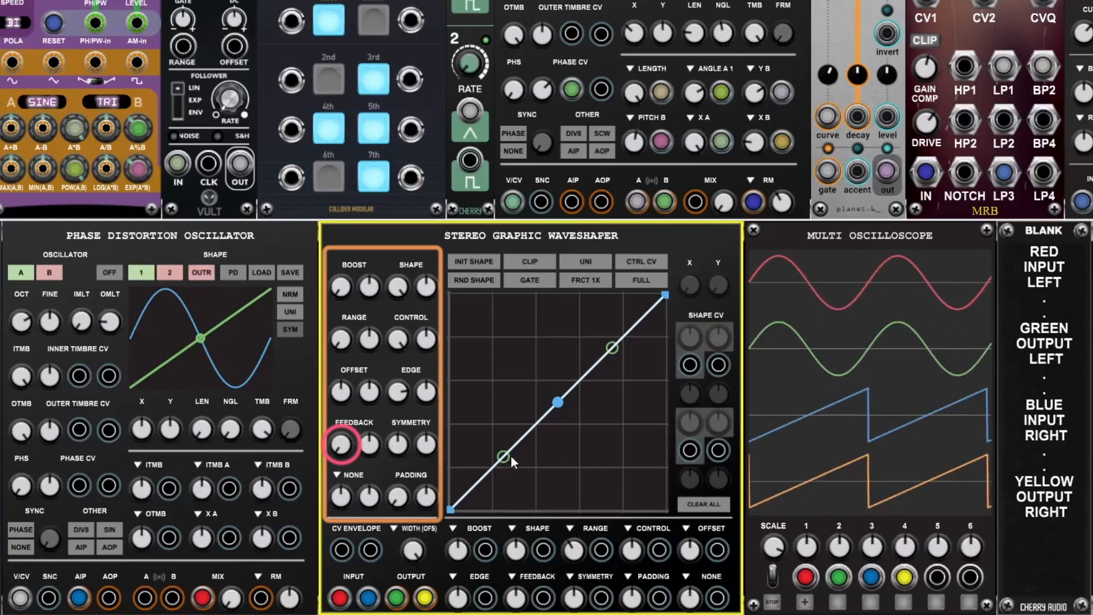
Step: Reshape the curve by lowering the lower handle, raising the upper handle near the graph's maximum, and shifting the middle node toward higher X
{"action": "left_click_drag", "start_coordinate": [504, 456], "coordinate": [509, 471]}
{"action": "left_click_drag", "start_coordinate": [612, 348], "coordinate": [612, 309]}
{"action": "left_click_drag", "start_coordinate": [558, 401], "coordinate": [597, 404]}
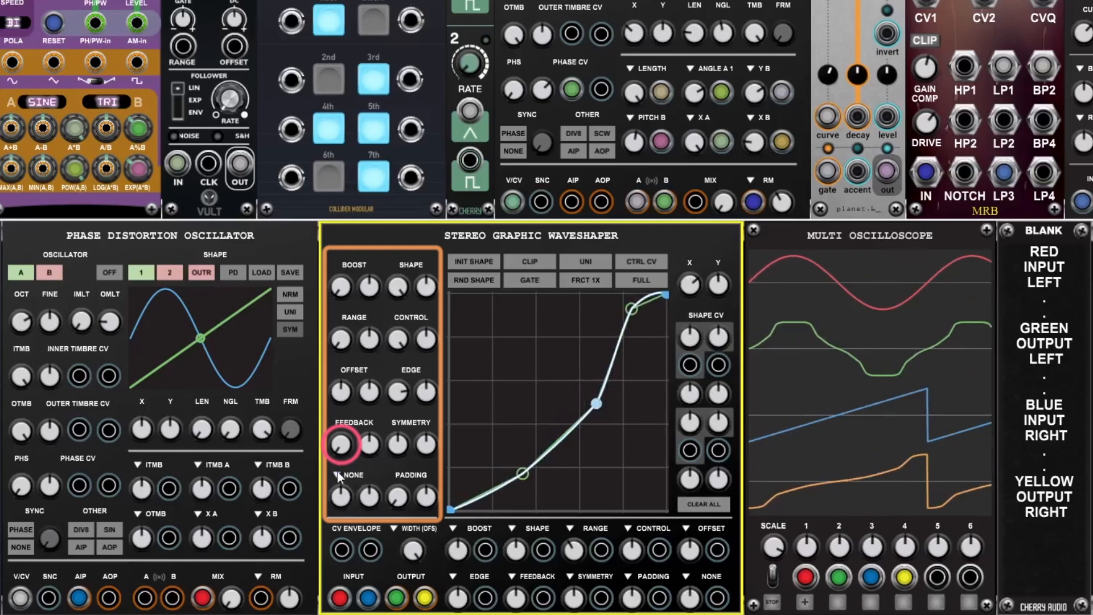
Step: Select the FEEDBACK LOWPASS effect and set Feedback to about 0.36
{"action": "mouse_move", "coordinate": [340, 500]}
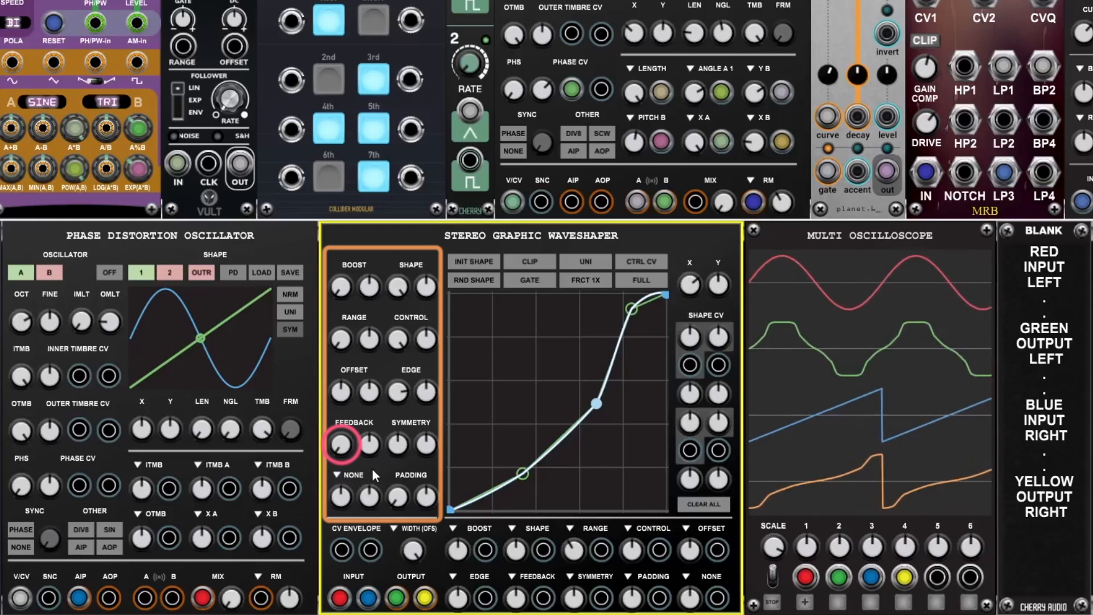
{"action": "left_click", "coordinate": [339, 474]}
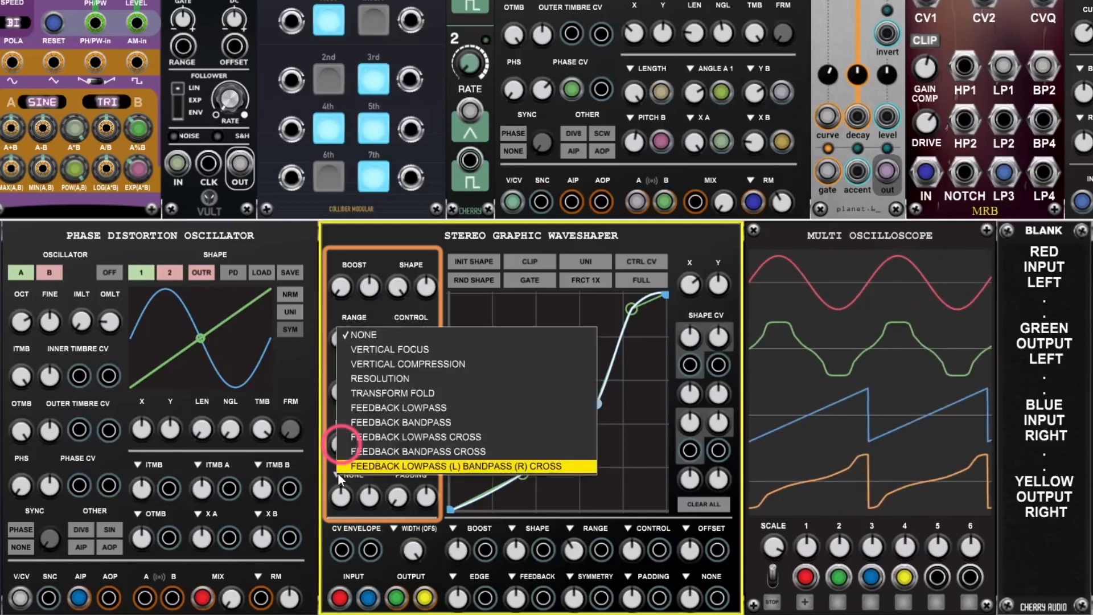
{"action": "left_click", "coordinate": [405, 410]}
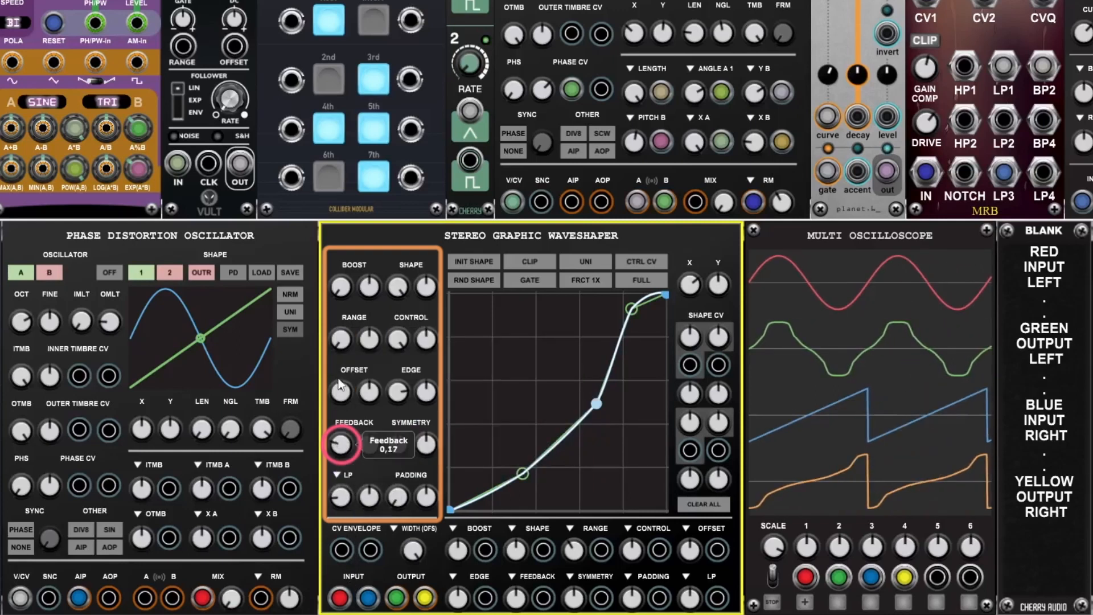
{"action": "left_click_drag", "start_coordinate": [339, 419], "coordinate": [337, 373]}
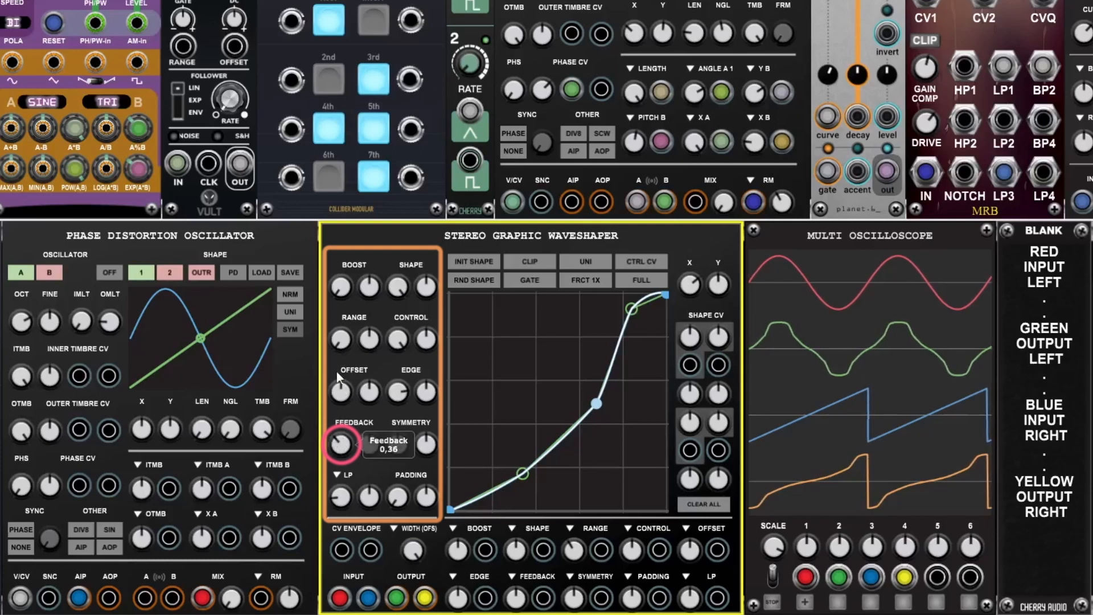
Step: Switch the effect to FEEDBACK BANDPASS, set Feedback to 1.00, and try Effect values from about 0.13 to 0.47
{"action": "left_click", "coordinate": [340, 474]}
{"action": "left_click", "coordinate": [365, 424]}
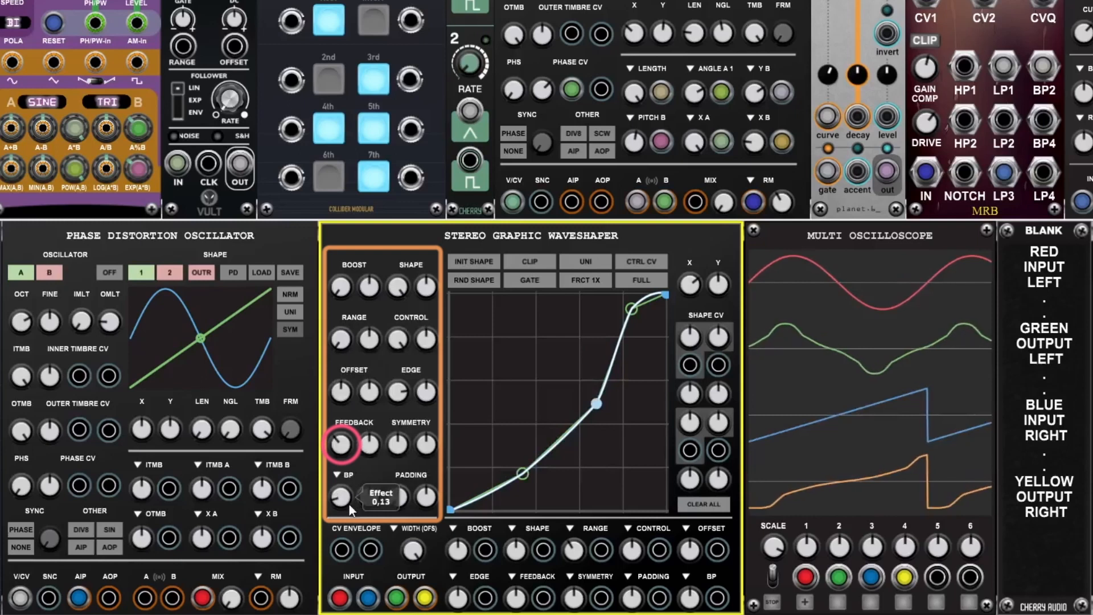
{"action": "left_click_drag", "start_coordinate": [340, 445], "coordinate": [354, 259]}
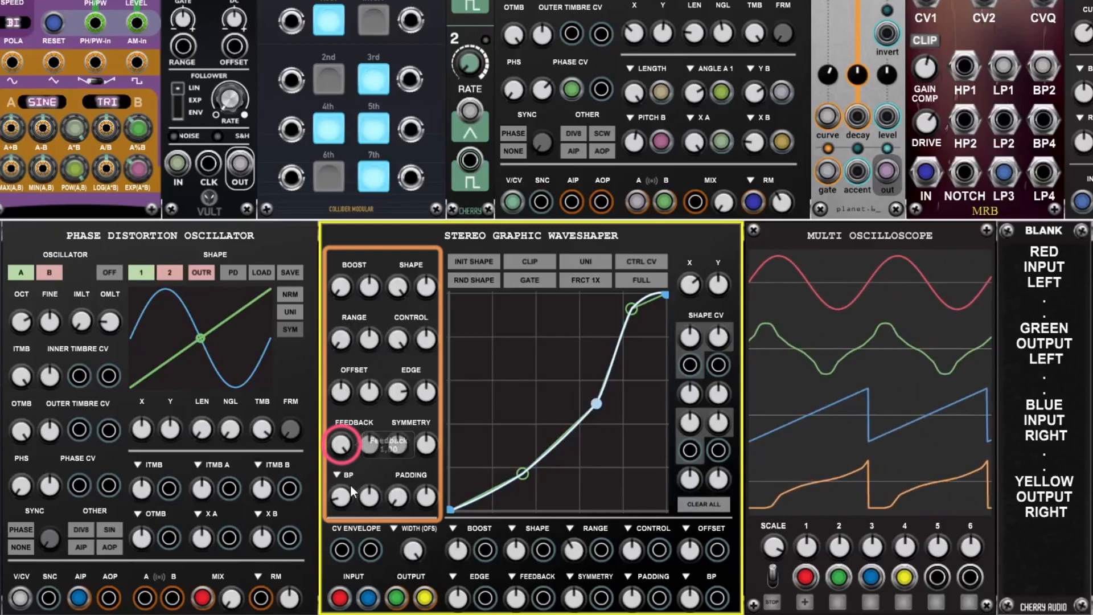
{"action": "left_click_drag", "start_coordinate": [348, 485], "coordinate": [335, 369]}
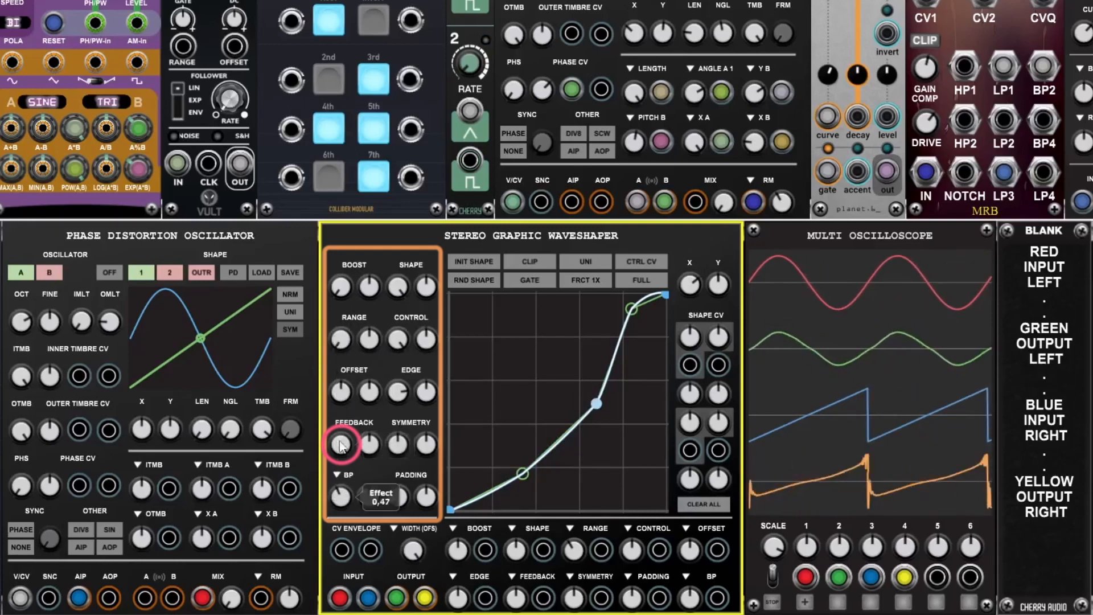
Step: Switch the effect to FEEDBACK BANDPASS CROSS and adjust both Effect knobs, bringing the main one to about 0.54
{"action": "left_click", "coordinate": [336, 473]}
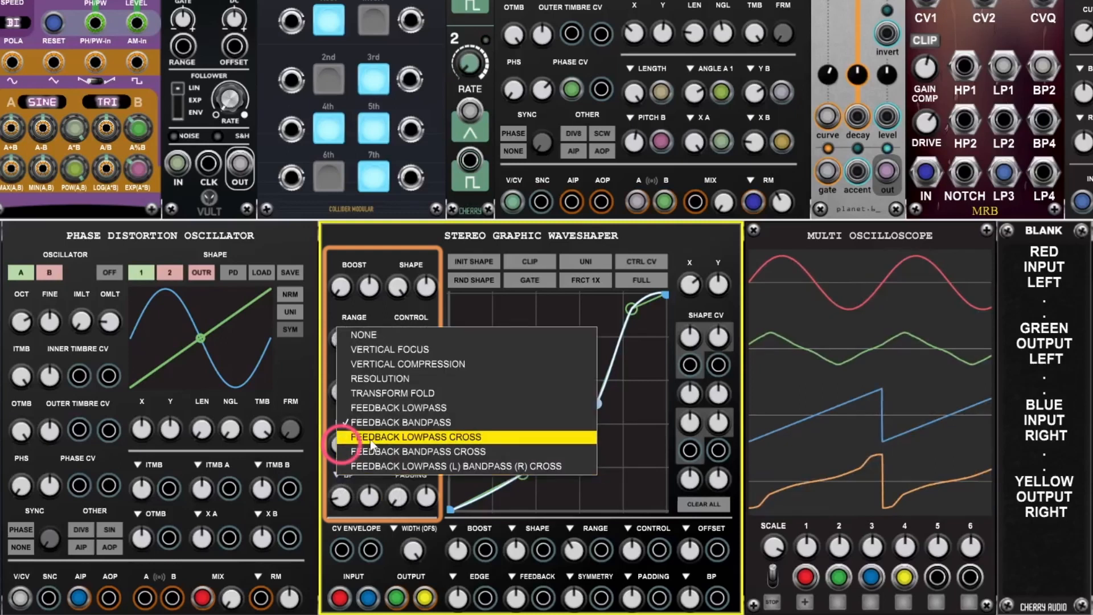
{"action": "left_click", "coordinate": [365, 451]}
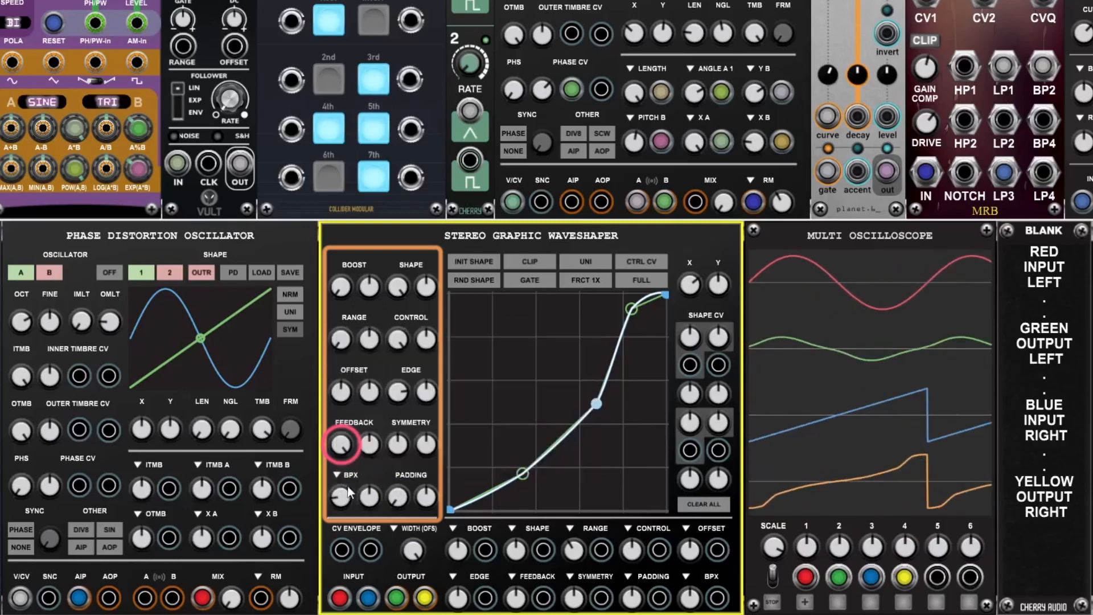
{"action": "mouse_move", "coordinate": [346, 494]}
{"action": "left_mouse_down"}
{"action": "mouse_move", "coordinate": [344, 468]}
{"action": "mouse_move", "coordinate": [343, 524]}
{"action": "mouse_move", "coordinate": [348, 453]}
{"action": "mouse_move", "coordinate": [350, 484]}
{"action": "mouse_move", "coordinate": [370, 441]}
{"action": "mouse_move", "coordinate": [357, 353]}
{"action": "mouse_move", "coordinate": [358, 397]}
{"action": "left_mouse_up"}
{"action": "left_click_drag", "start_coordinate": [364, 505], "coordinate": [366, 527]}
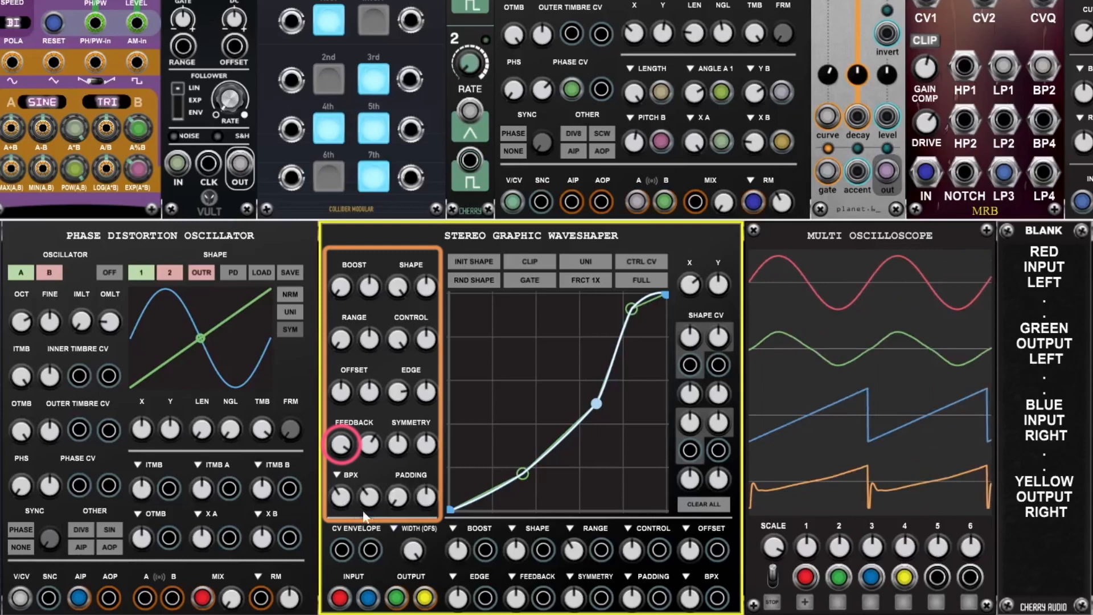
{"action": "mouse_move", "coordinate": [339, 498]}
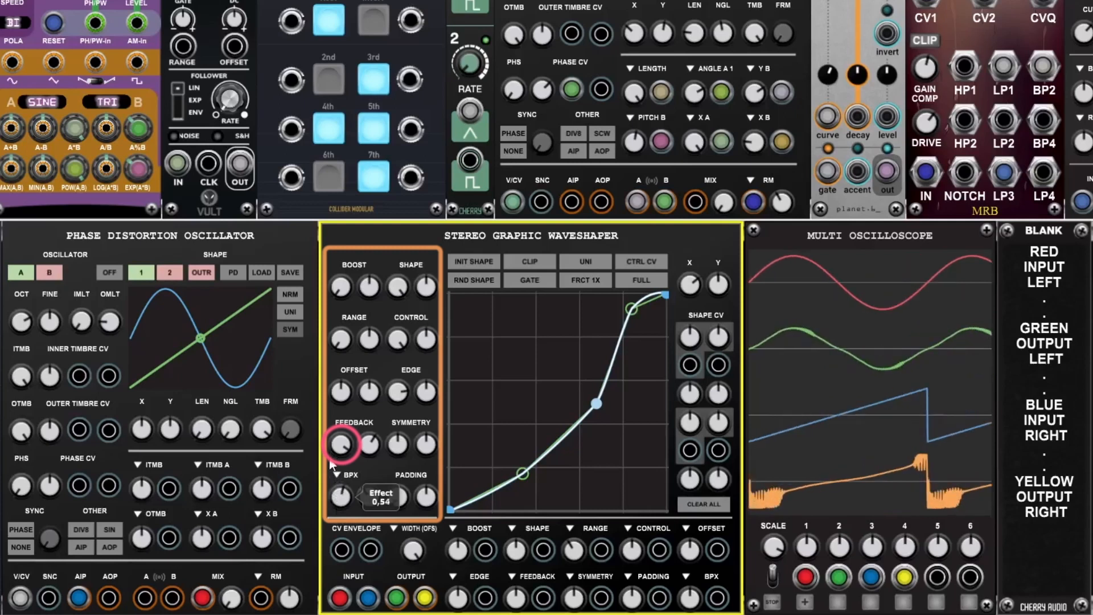
Step: Try Stereo Width values between about 0.96 and 0.78, turn down the second Effect knob, and recentre the second Feedback knob
{"action": "mouse_move", "coordinate": [415, 566]}
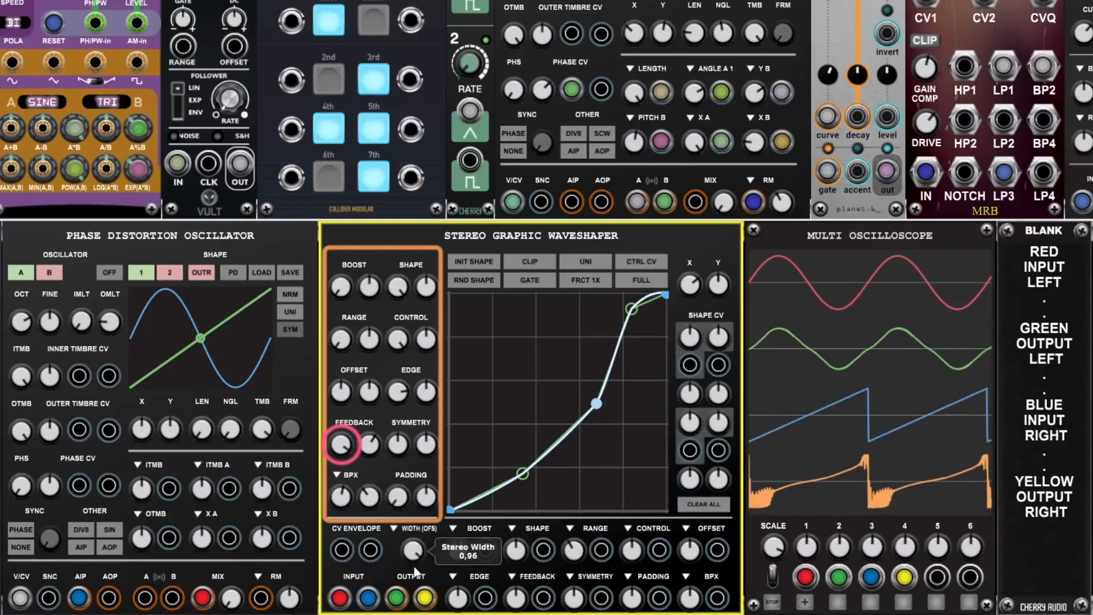
{"action": "left_click_drag", "start_coordinate": [416, 570], "coordinate": [420, 611]}
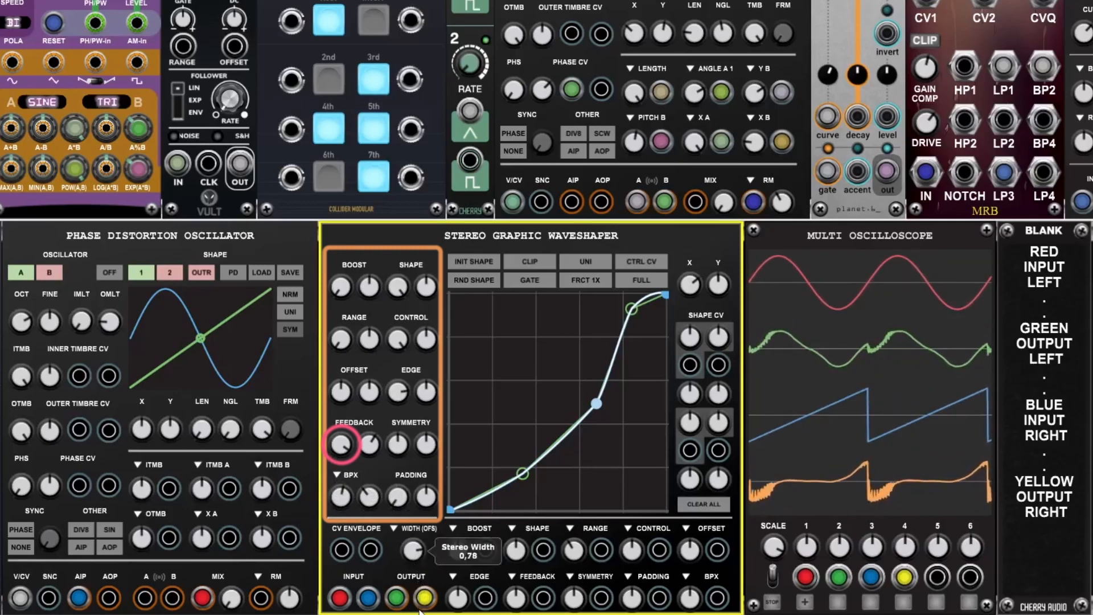
{"action": "mouse_move", "coordinate": [420, 608]}
{"action": "left_mouse_down"}
{"action": "mouse_move", "coordinate": [422, 586]}
{"action": "mouse_move", "coordinate": [422, 598]}
{"action": "left_mouse_up"}
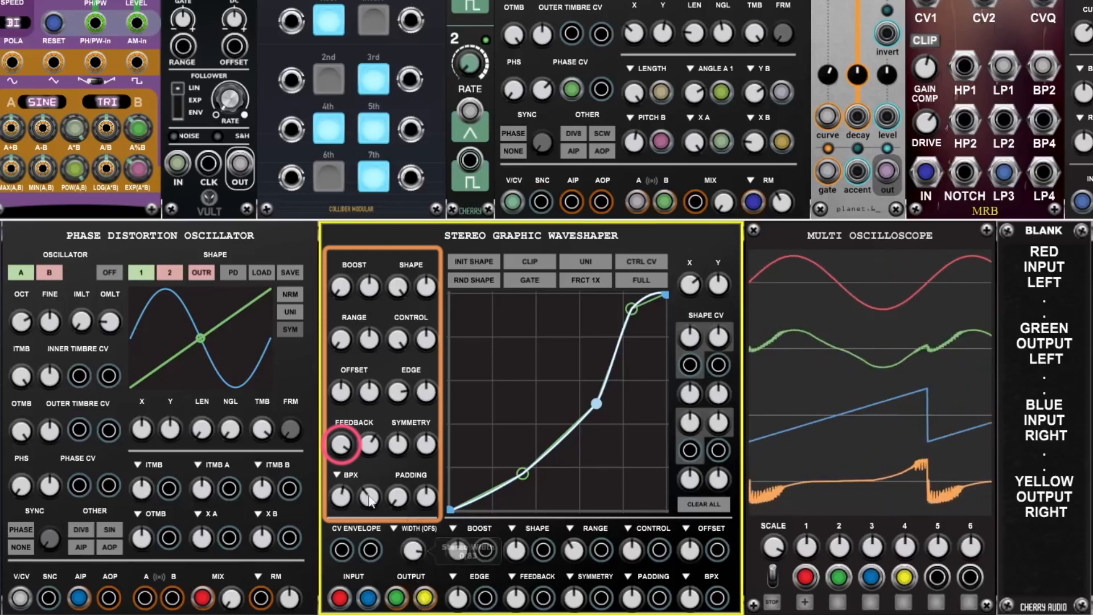
{"action": "mouse_move", "coordinate": [370, 497]}
{"action": "left_mouse_down"}
{"action": "mouse_move", "coordinate": [374, 530]}
{"action": "mouse_move", "coordinate": [374, 510]}
{"action": "left_mouse_up"}
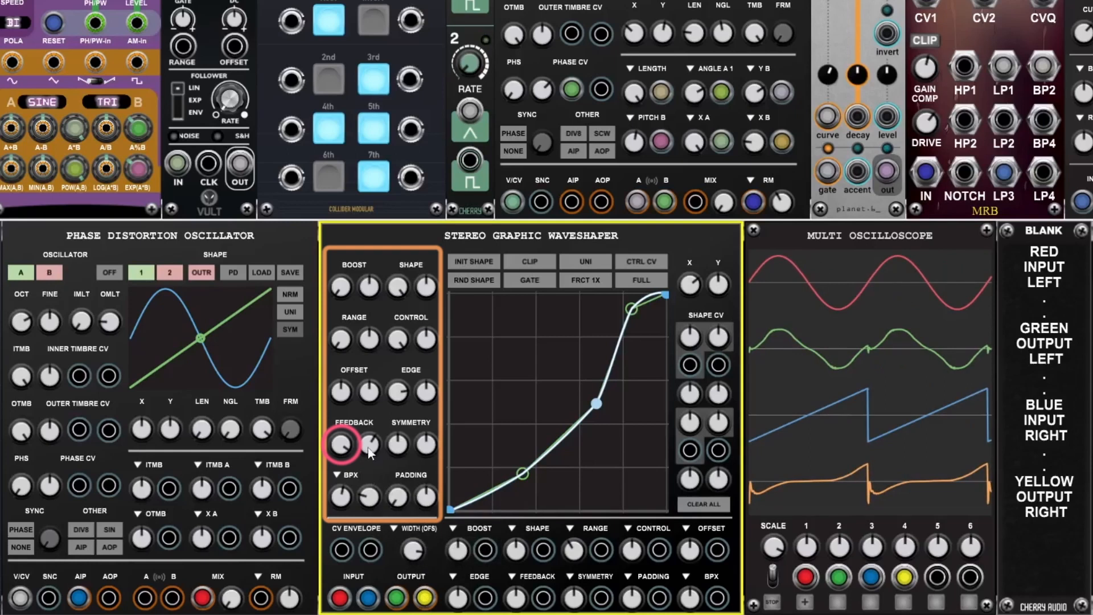
{"action": "mouse_move", "coordinate": [372, 448]}
{"action": "left_mouse_down"}
{"action": "mouse_move", "coordinate": [375, 504]}
{"action": "mouse_move", "coordinate": [372, 445]}
{"action": "mouse_move", "coordinate": [402, 519]}
{"action": "left_mouse_up"}
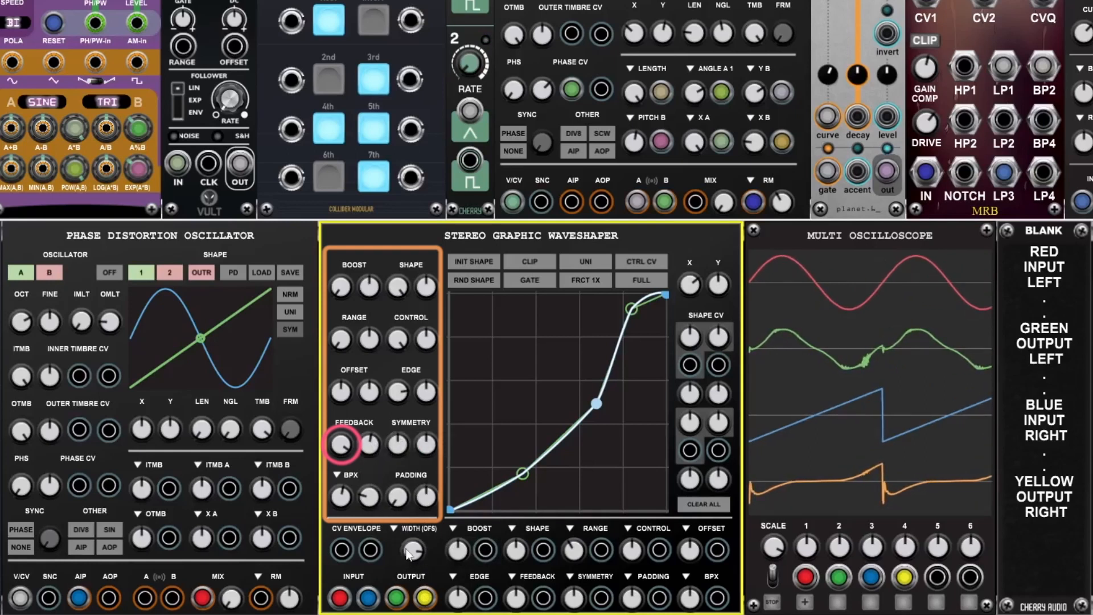
Step: Turn Feedback down to its minimum and set the effect to NONE
{"action": "left_click_drag", "start_coordinate": [348, 450], "coordinate": [349, 464]}
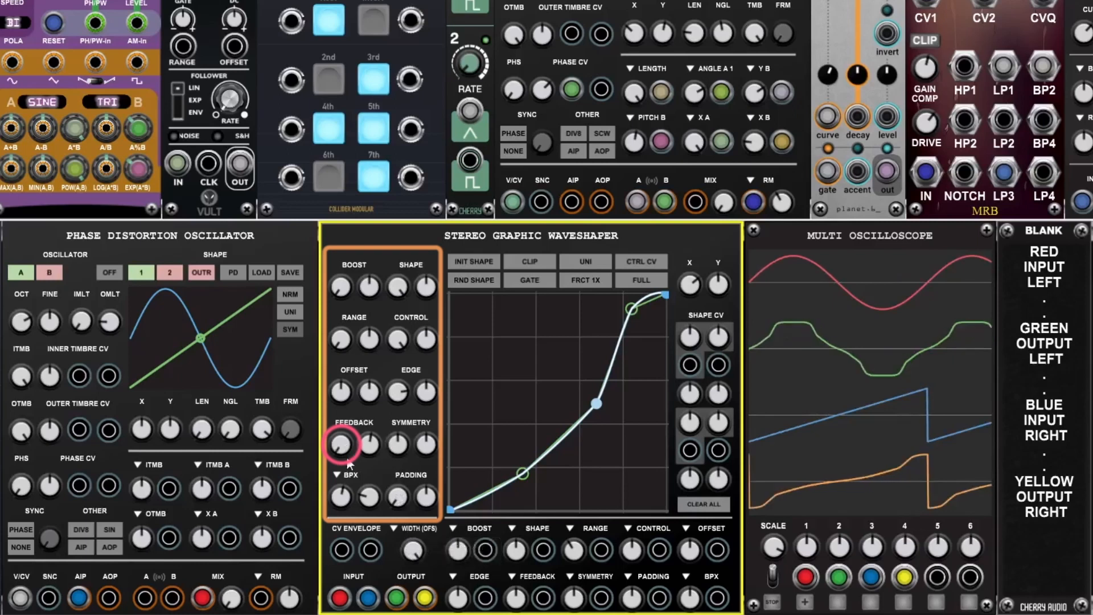
{"action": "mouse_move", "coordinate": [347, 501]}
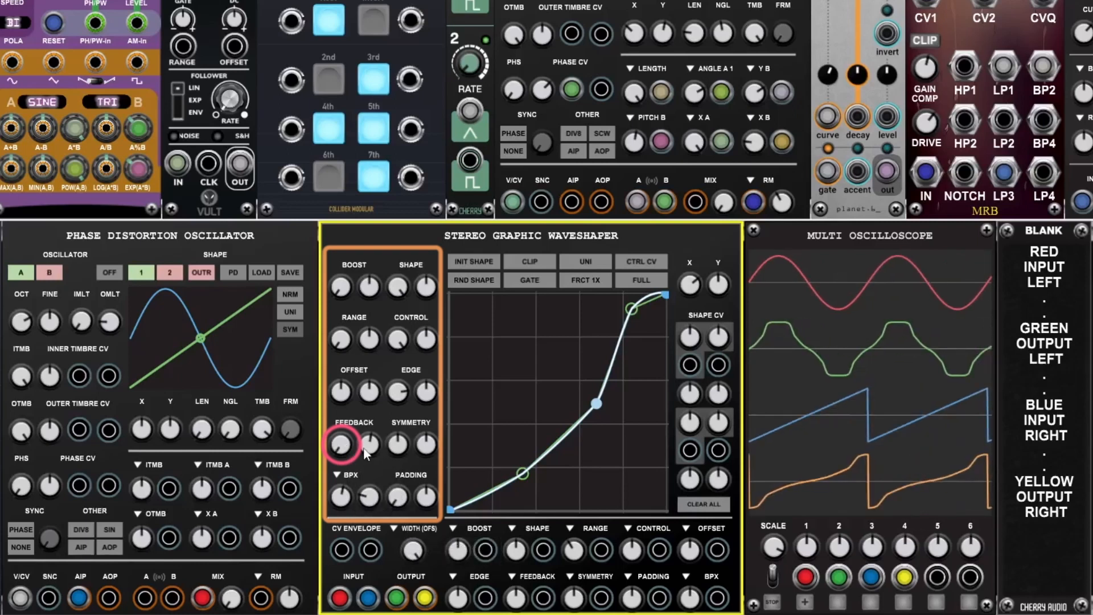
{"action": "left_click", "coordinate": [336, 476]}
{"action": "left_click", "coordinate": [381, 336]}
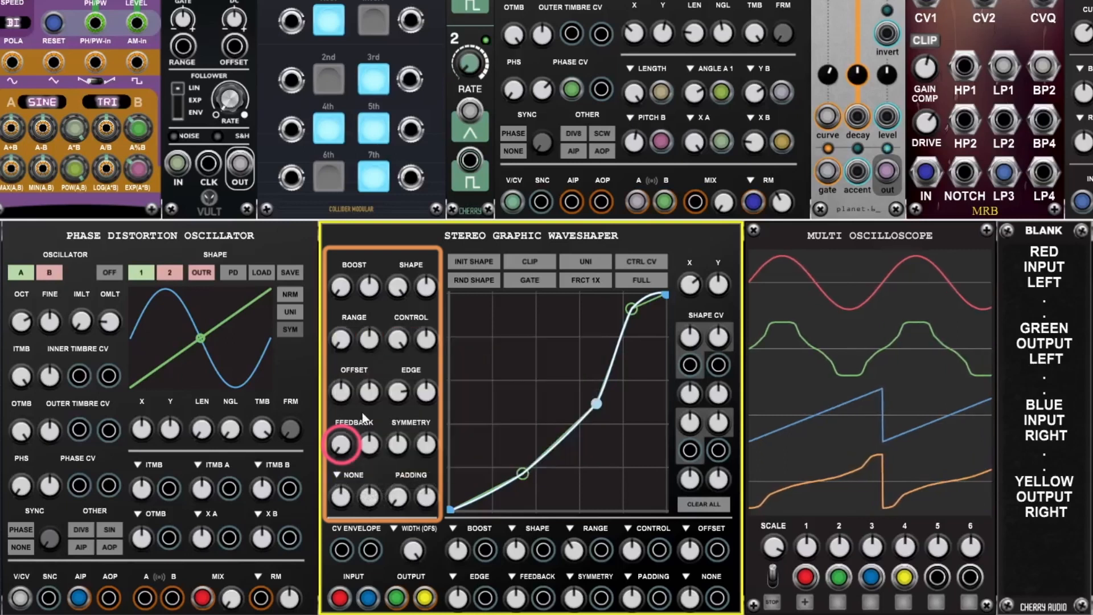
Step: Straighten the shape curve by returning the middle node to the centre and the upper handle to the diagonal
{"action": "left_click_drag", "start_coordinate": [596, 404], "coordinate": [558, 402]}
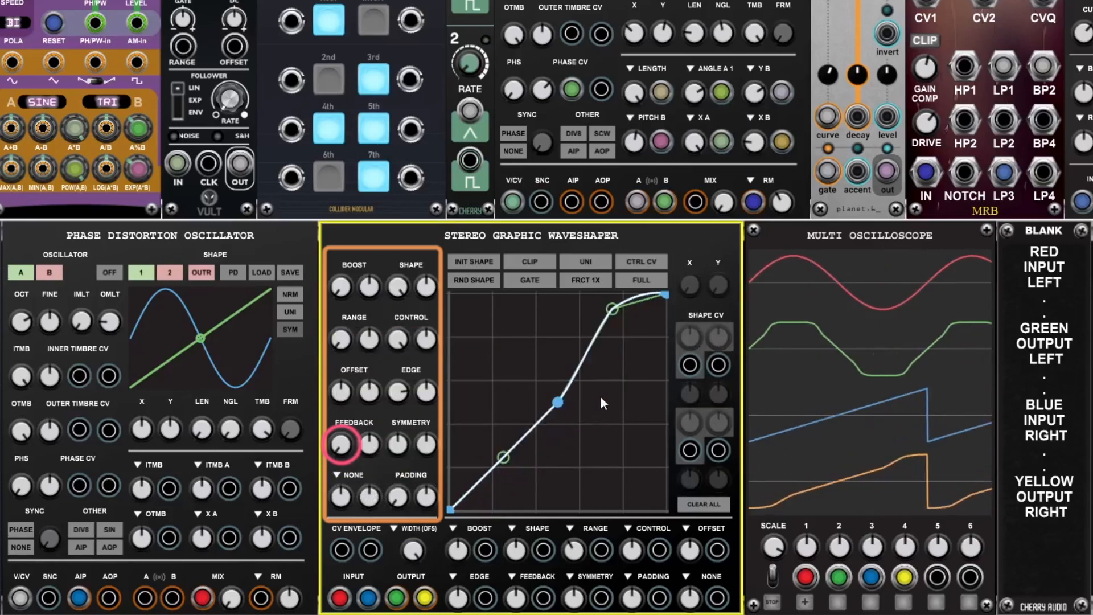
{"action": "left_click_drag", "start_coordinate": [612, 309], "coordinate": [586, 378]}
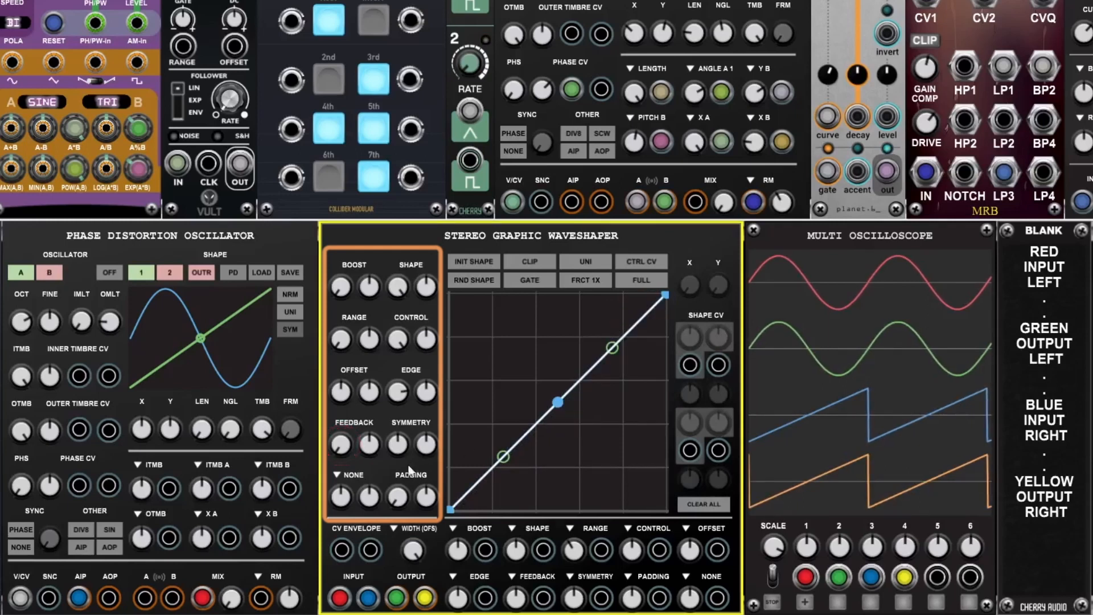
Step: Try Boost with Padding at maximum in both CLIP and FOLD modes, returning to CLIP and minimum Padding
{"action": "left_click_drag", "start_coordinate": [400, 504], "coordinate": [402, 149]}
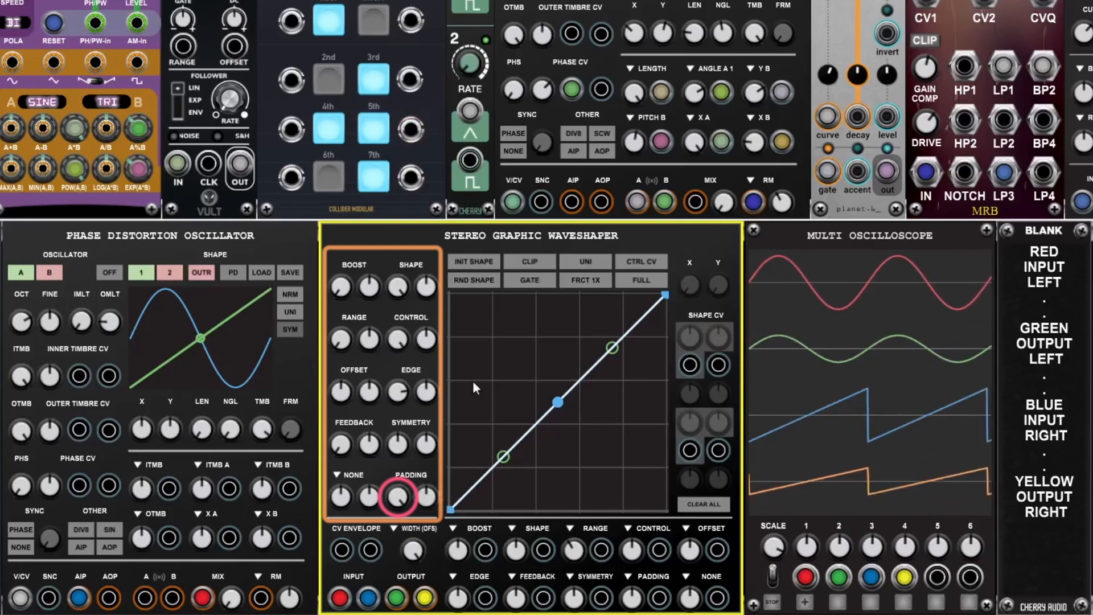
{"action": "left_click_drag", "start_coordinate": [340, 286], "coordinate": [370, 351]}
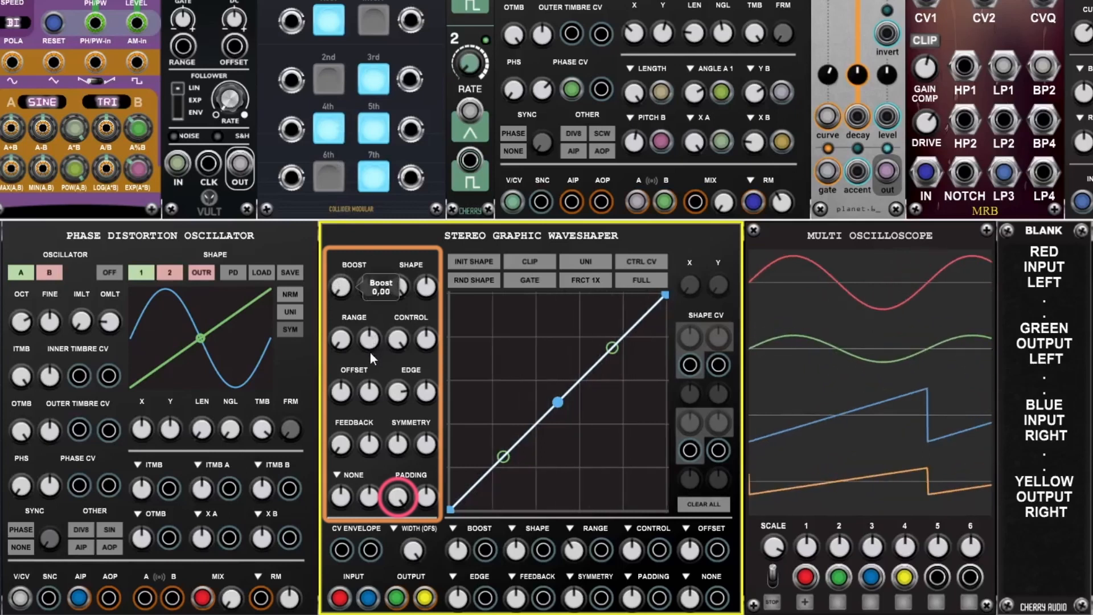
{"action": "left_click", "coordinate": [520, 263]}
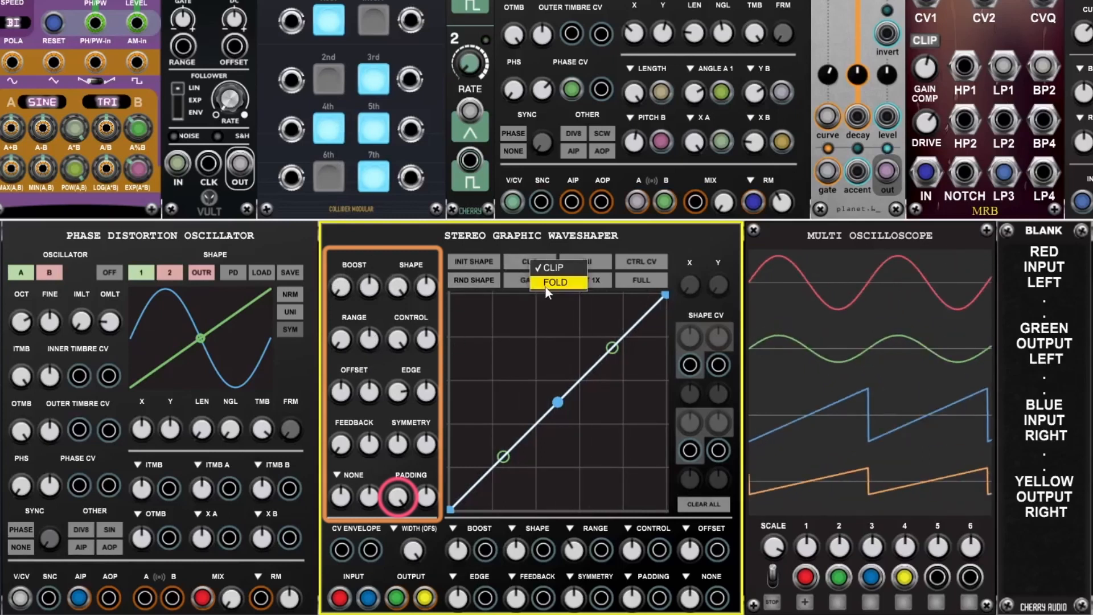
{"action": "left_click_drag", "start_coordinate": [342, 289], "coordinate": [386, 343]}
{"action": "left_click", "coordinate": [528, 261]}
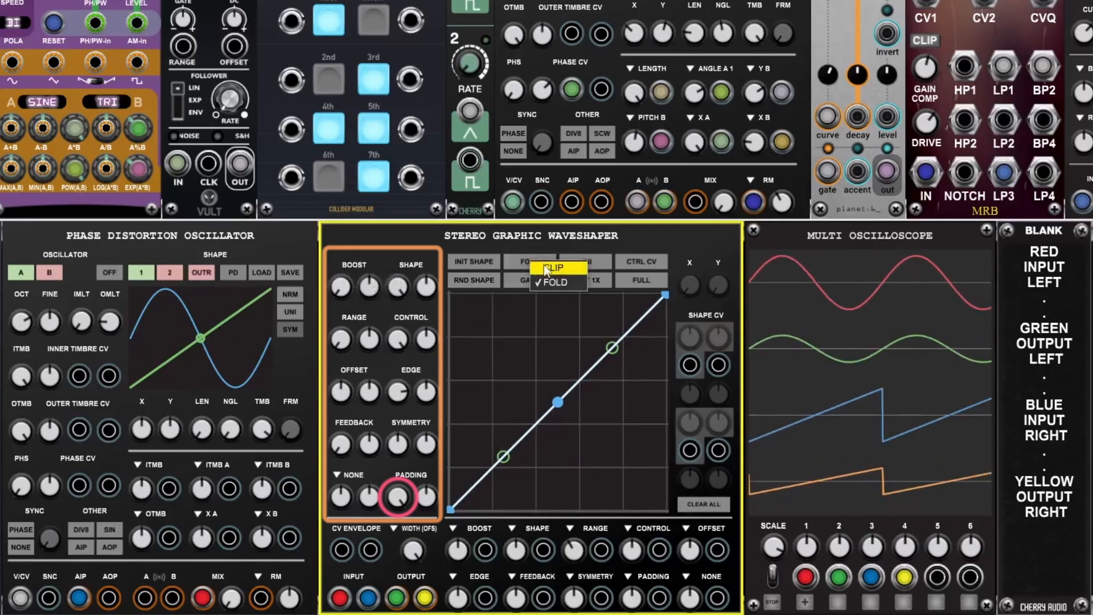
{"action": "left_click", "coordinate": [571, 263]}
{"action": "left_click_drag", "start_coordinate": [399, 498], "coordinate": [411, 569]}
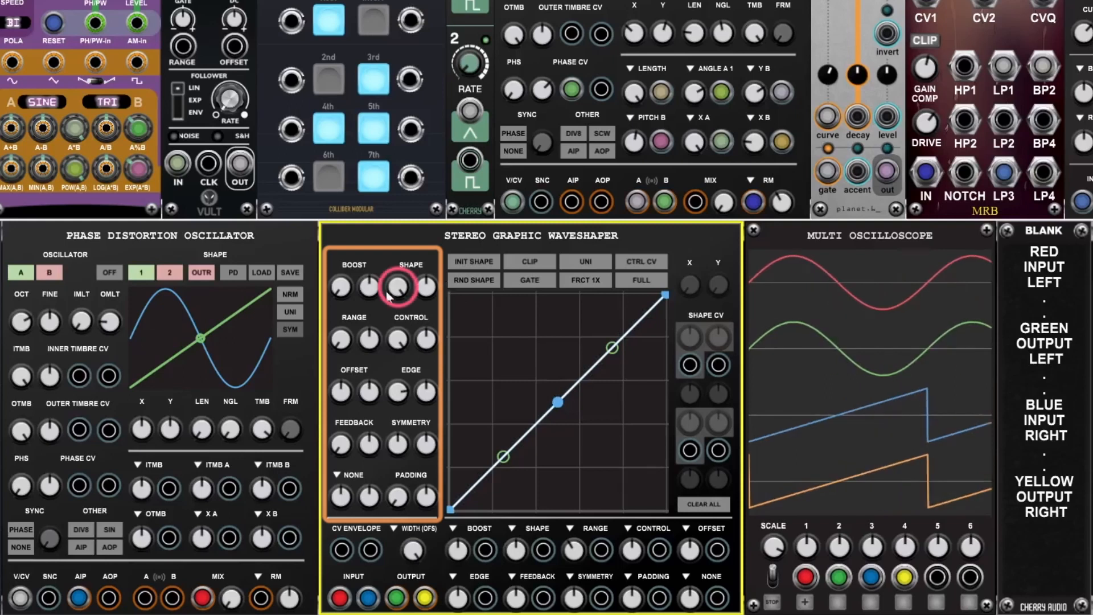
Step: Move the curve's middle node to a higher Y and lower X, and sweep Shape Amount from 1.00 to its minimum
{"action": "left_click_drag", "start_coordinate": [557, 403], "coordinate": [515, 352]}
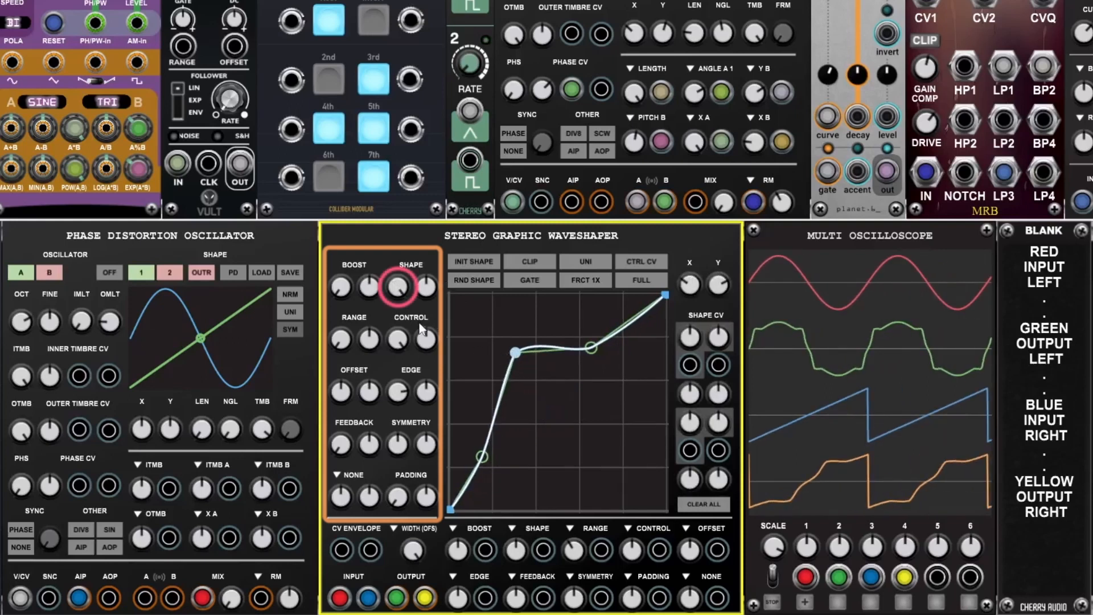
{"action": "mouse_move", "coordinate": [400, 292]}
{"action": "left_mouse_down"}
{"action": "mouse_move", "coordinate": [433, 558]}
{"action": "mouse_move", "coordinate": [414, 251]}
{"action": "mouse_move", "coordinate": [436, 489]}
{"action": "mouse_move", "coordinate": [410, 279]}
{"action": "left_mouse_up"}
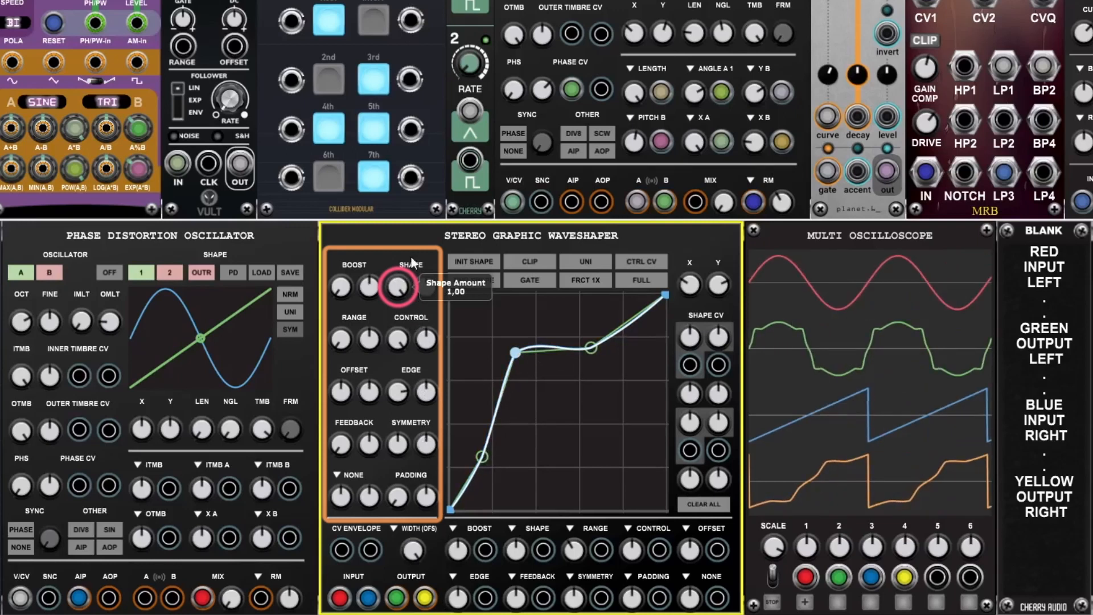
{"action": "left_click_drag", "start_coordinate": [402, 316], "coordinate": [407, 450]}
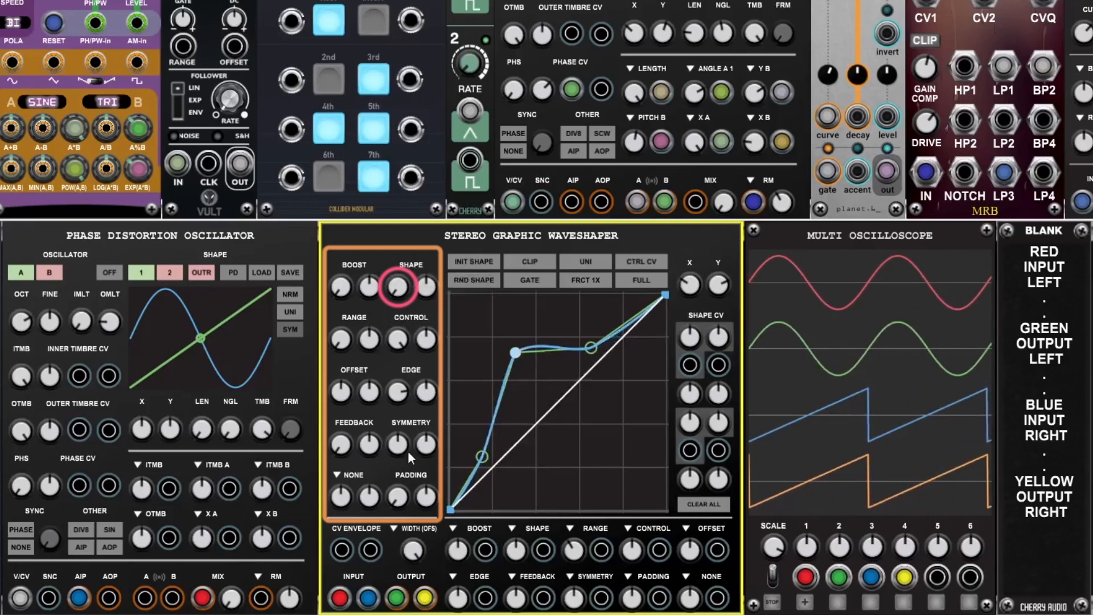
Step: Try Boost and Symmetry with Shape at minimum, and reset Edge and Symmetry to their defaults
{"action": "left_click_drag", "start_coordinate": [401, 403], "coordinate": [395, 356]}
{"action": "left_click_drag", "start_coordinate": [346, 289], "coordinate": [374, 374]}
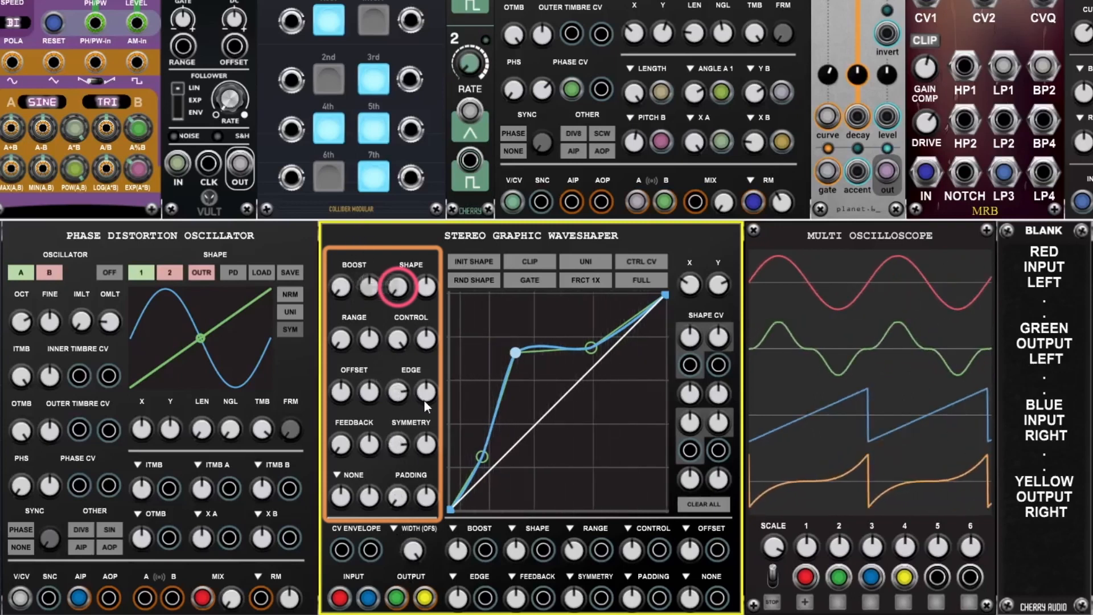
{"action": "double_click", "coordinate": [395, 396]}
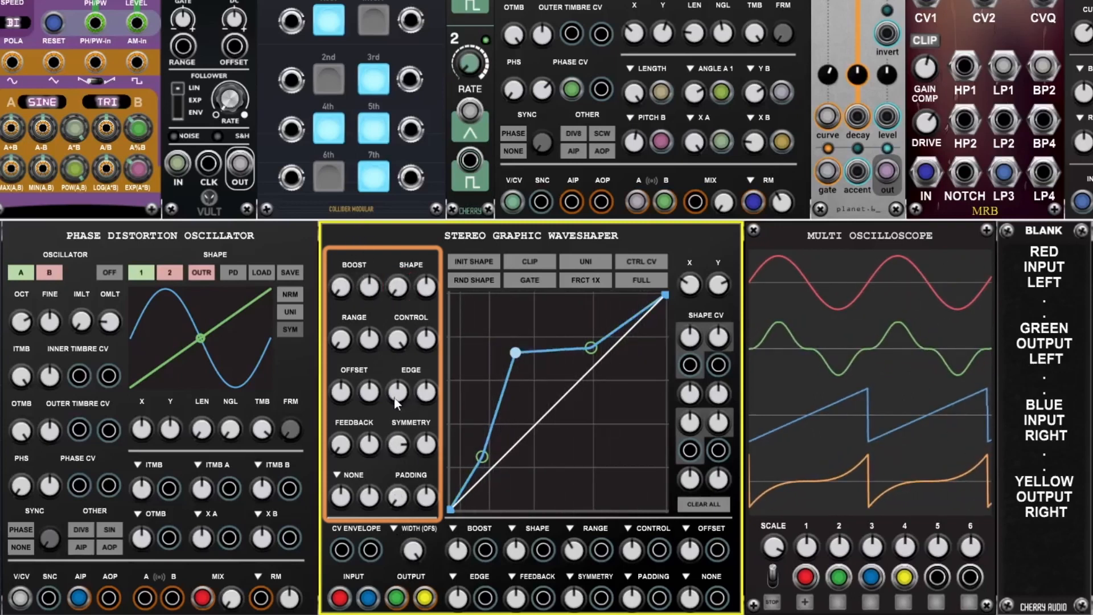
{"action": "double_click", "coordinate": [396, 452]}
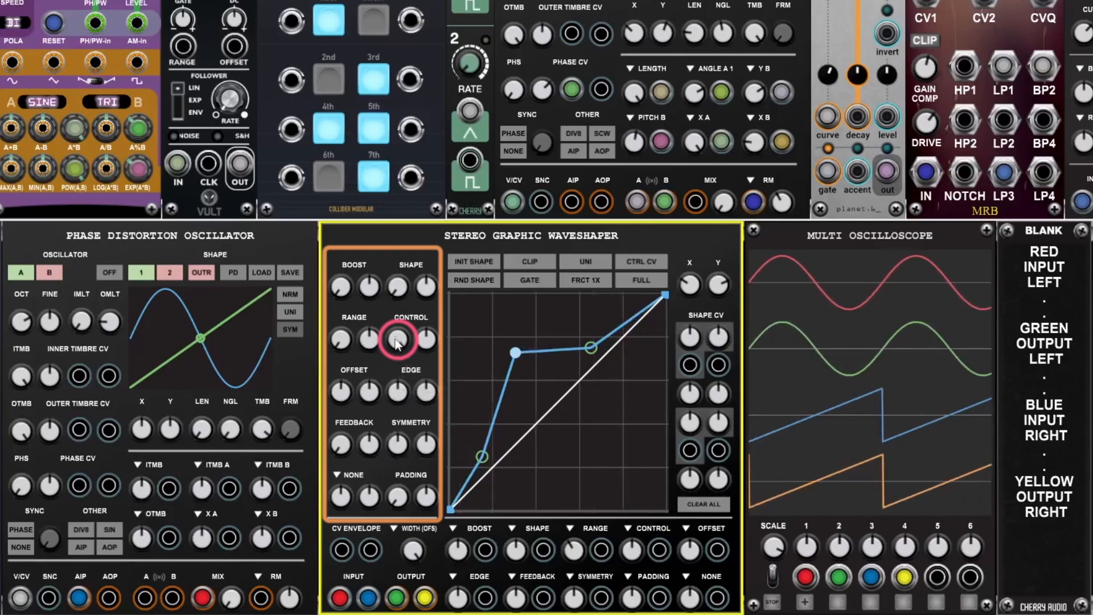
Step: Raise Shape to maximum and sweep Control Amount down to its minimum, resetting it to 1.00
{"action": "left_click_drag", "start_coordinate": [397, 286], "coordinate": [425, 111]}
{"action": "left_click_drag", "start_coordinate": [412, 341], "coordinate": [412, 274]}
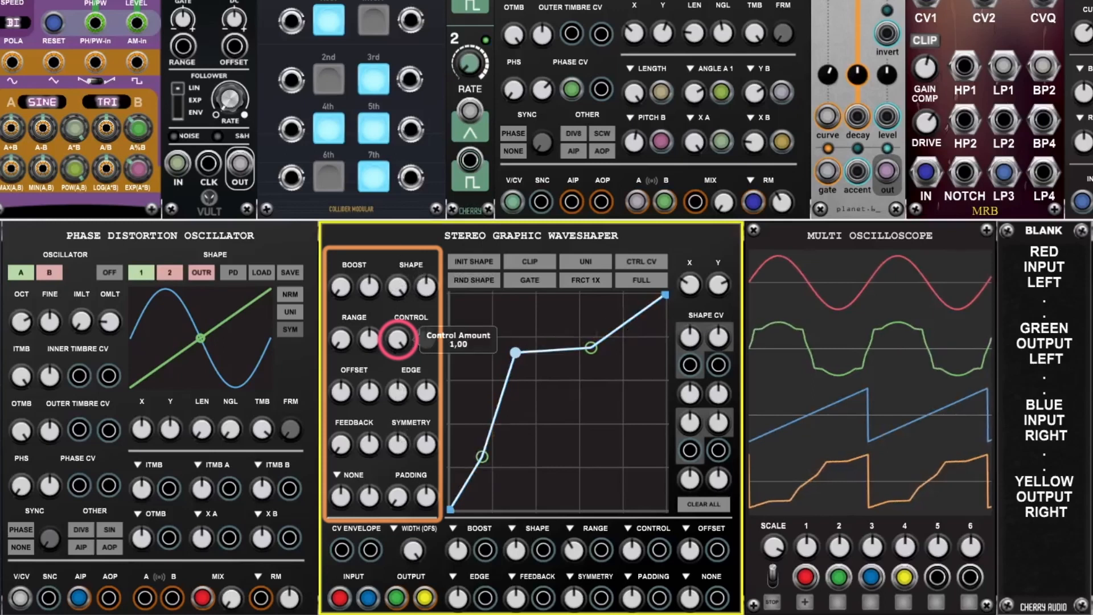
{"action": "left_click_drag", "start_coordinate": [364, 173], "coordinate": [420, 462]}
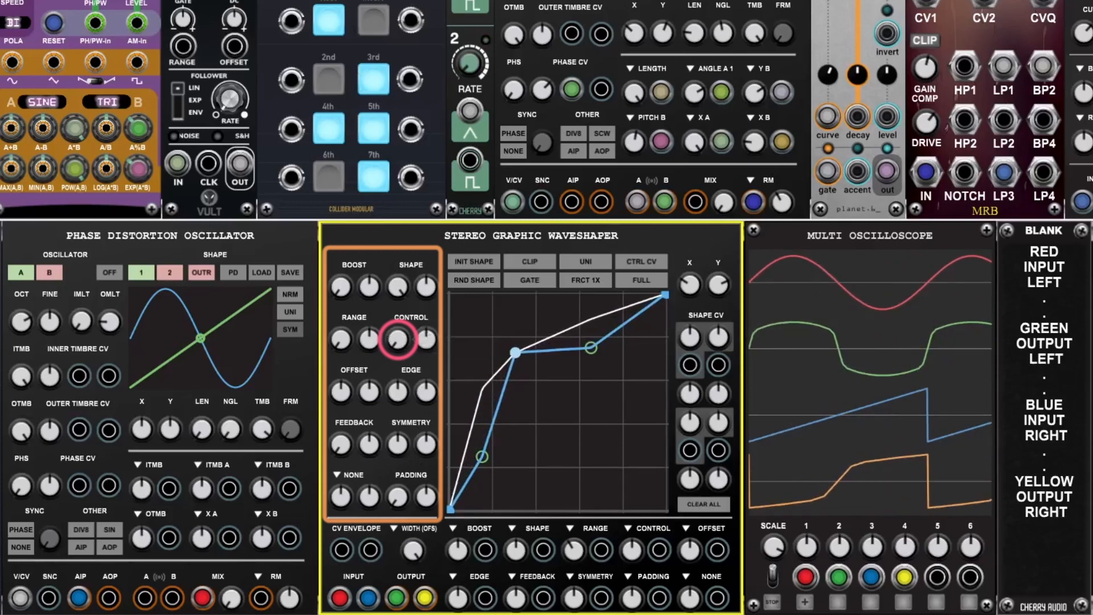
{"action": "double_click", "coordinate": [400, 344]}
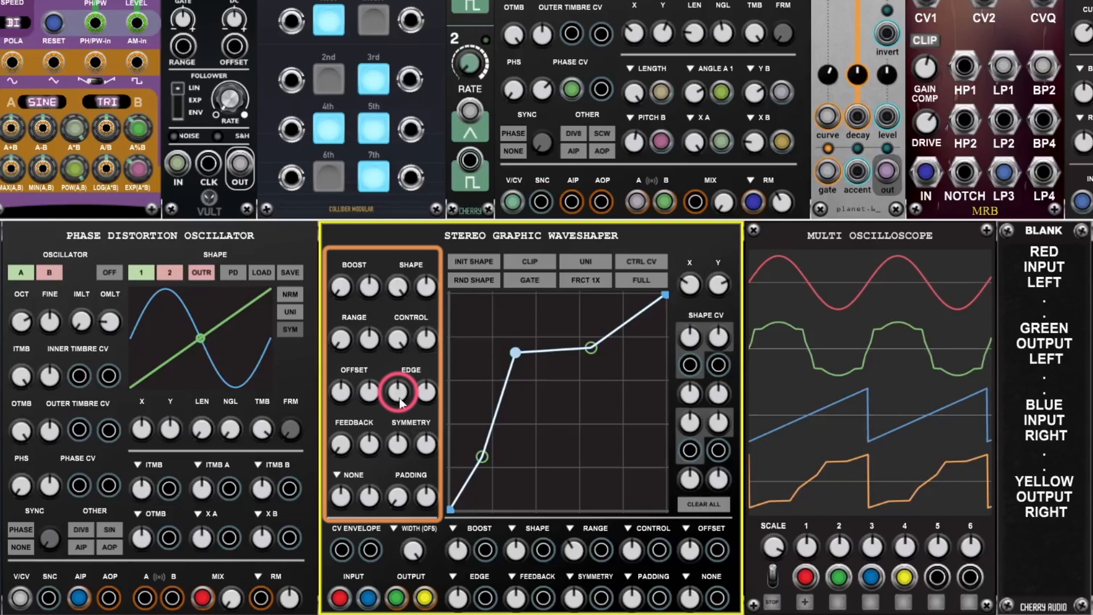
Step: Sweep the Edge and Symmetry knobs through their ranges, returning Edge to centre and Symmetry to 0.50
{"action": "left_click_drag", "start_coordinate": [401, 392], "coordinate": [370, 164]}
{"action": "left_click_drag", "start_coordinate": [375, 267], "coordinate": [417, 391]}
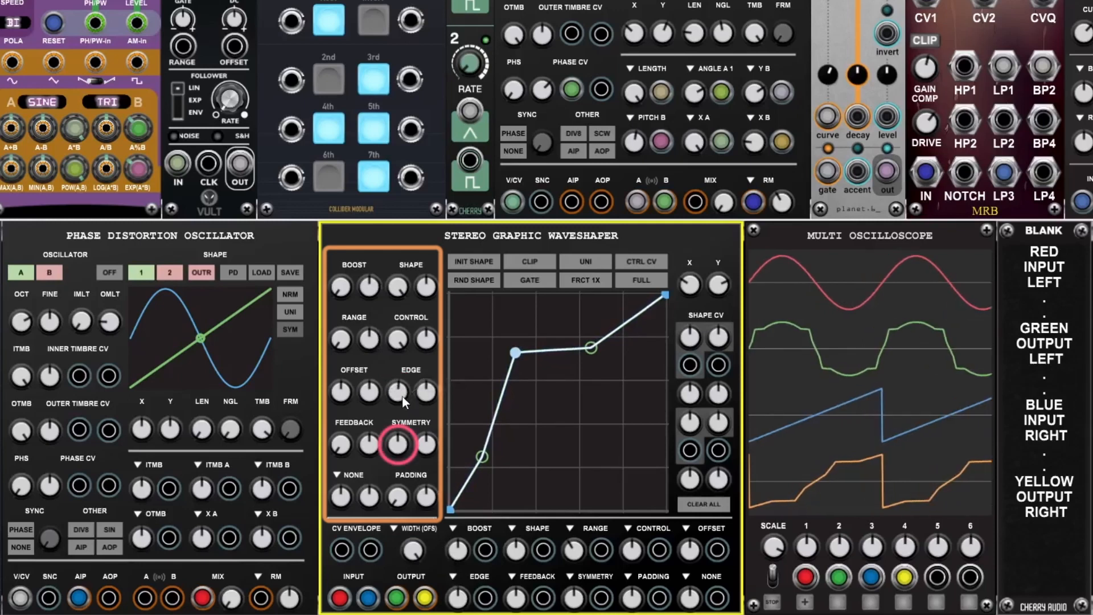
{"action": "mouse_move", "coordinate": [401, 448]}
{"action": "left_mouse_down"}
{"action": "mouse_move", "coordinate": [389, 354]}
{"action": "mouse_move", "coordinate": [399, 455]}
{"action": "left_mouse_up"}
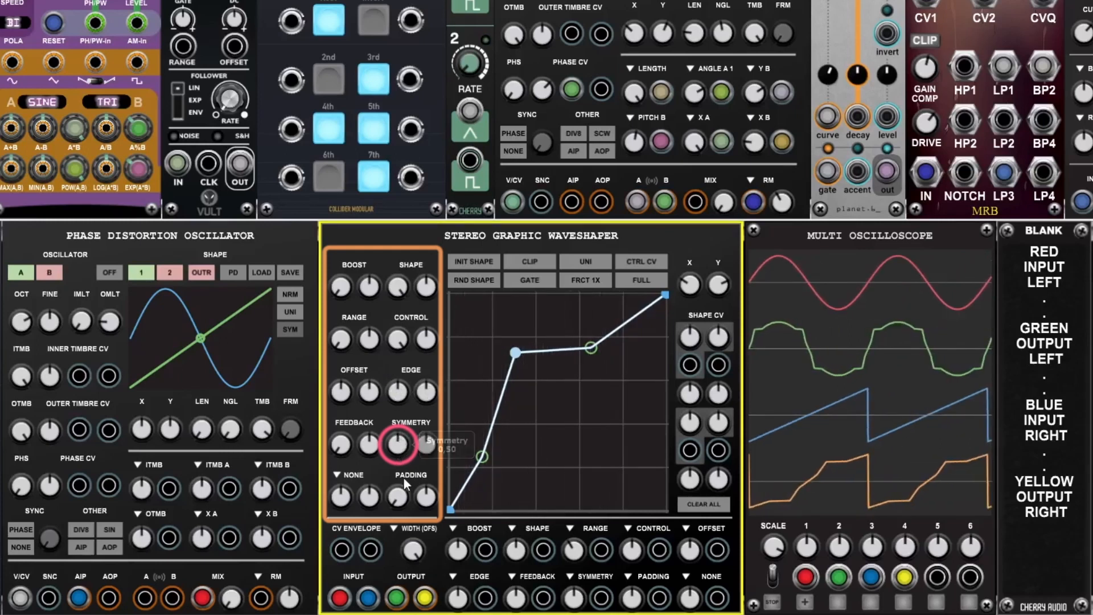
{"action": "double_click", "coordinate": [402, 452]}
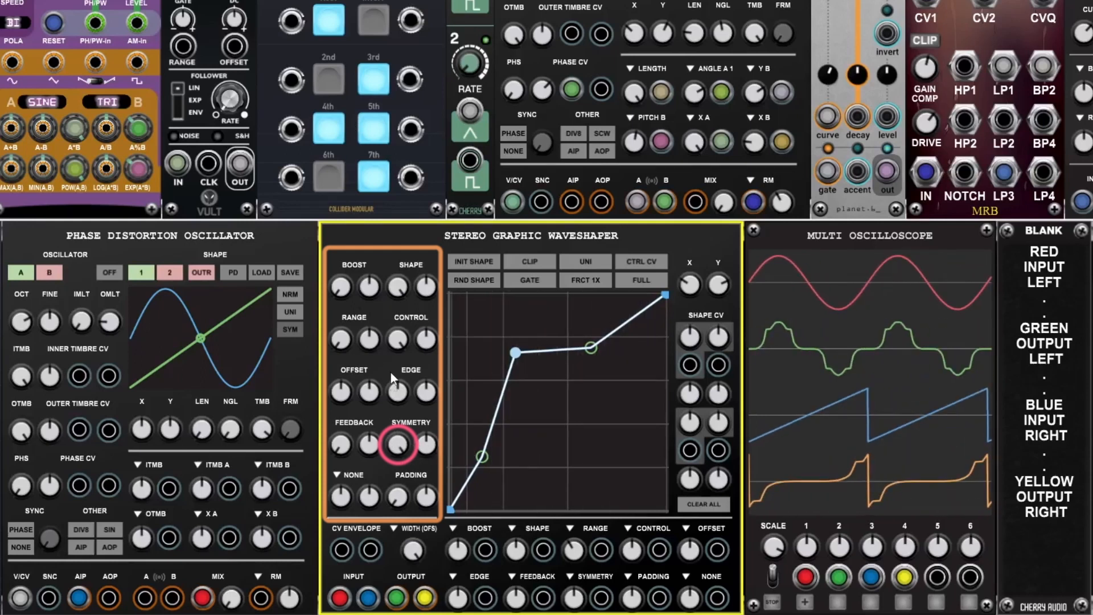
{"action": "mouse_move", "coordinate": [398, 449]}
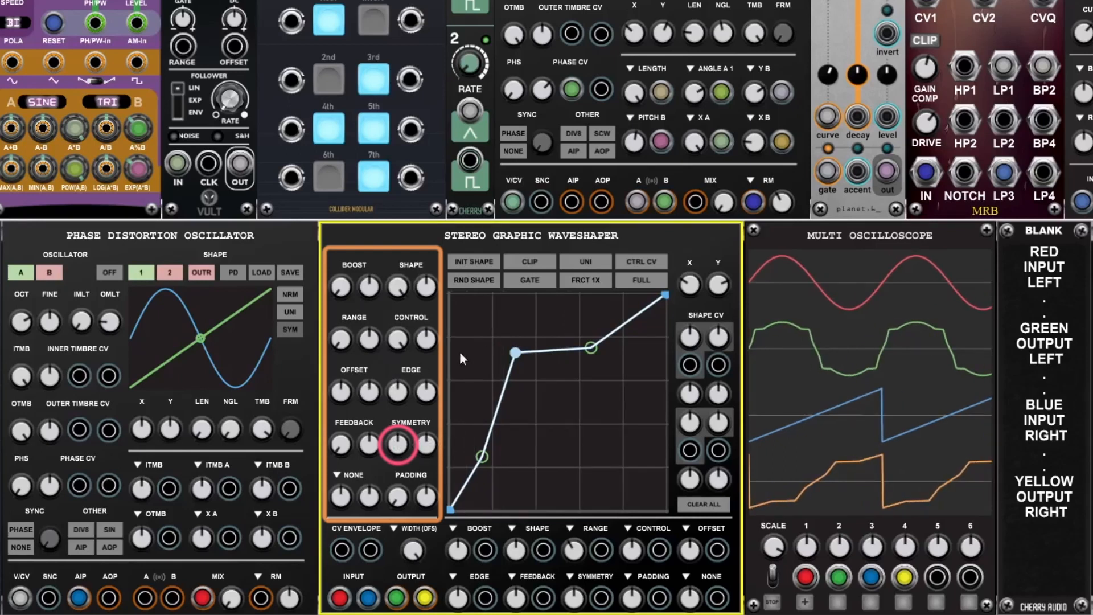
Step: Reset the middle curve node to restore the straight diagonal and turn Shape down
{"action": "double_click", "coordinate": [515, 353]}
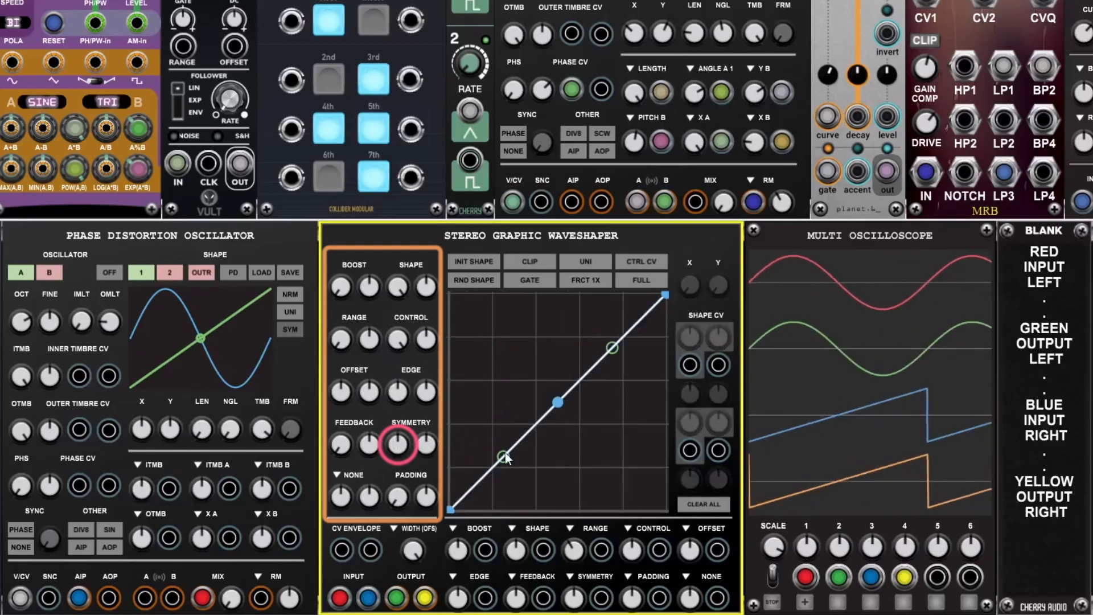
{"action": "left_click_drag", "start_coordinate": [396, 295], "coordinate": [402, 426]}
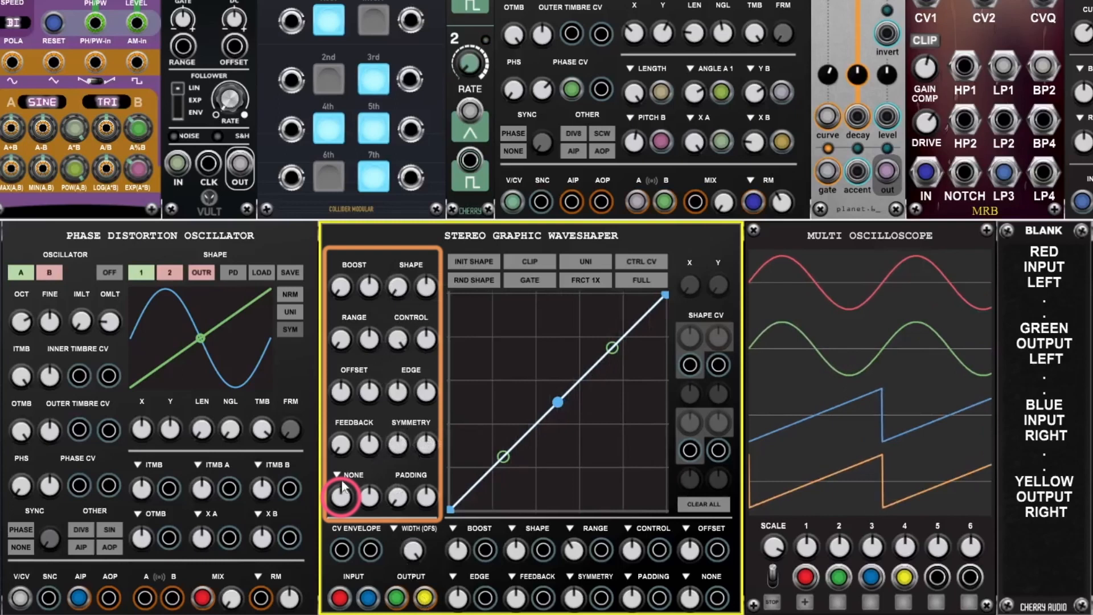
Step: Select the VERTICAL FOCUS effect and try the main Effect knob in UNI mode
{"action": "left_click", "coordinate": [335, 476]}
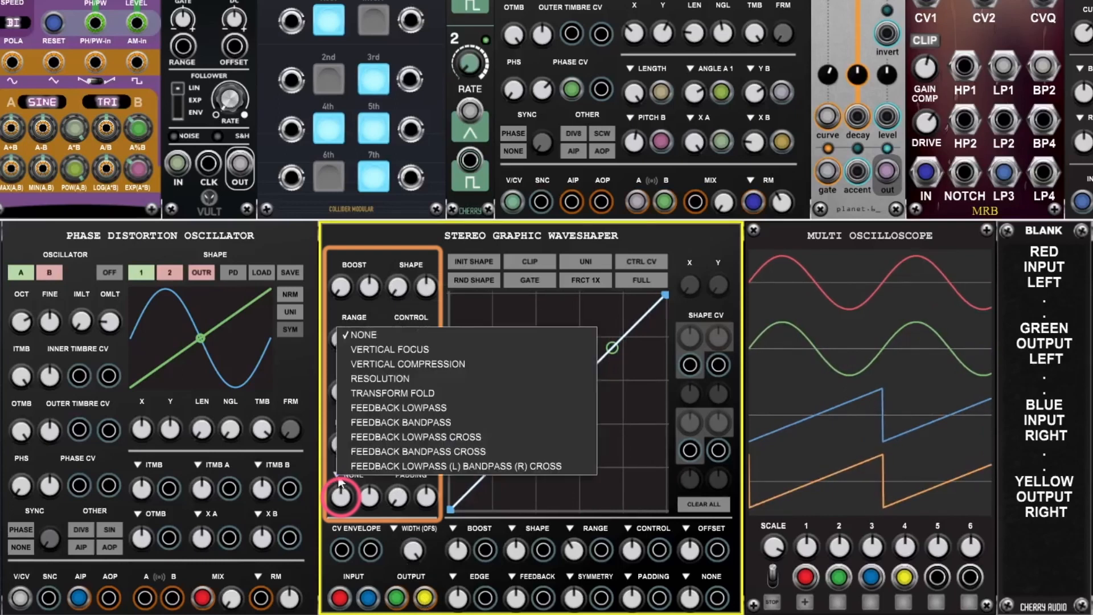
{"action": "left_click", "coordinate": [401, 350]}
{"action": "mouse_move", "coordinate": [340, 486]}
{"action": "left_mouse_down"}
{"action": "mouse_move", "coordinate": [336, 360]}
{"action": "mouse_move", "coordinate": [357, 560]}
{"action": "left_mouse_up"}
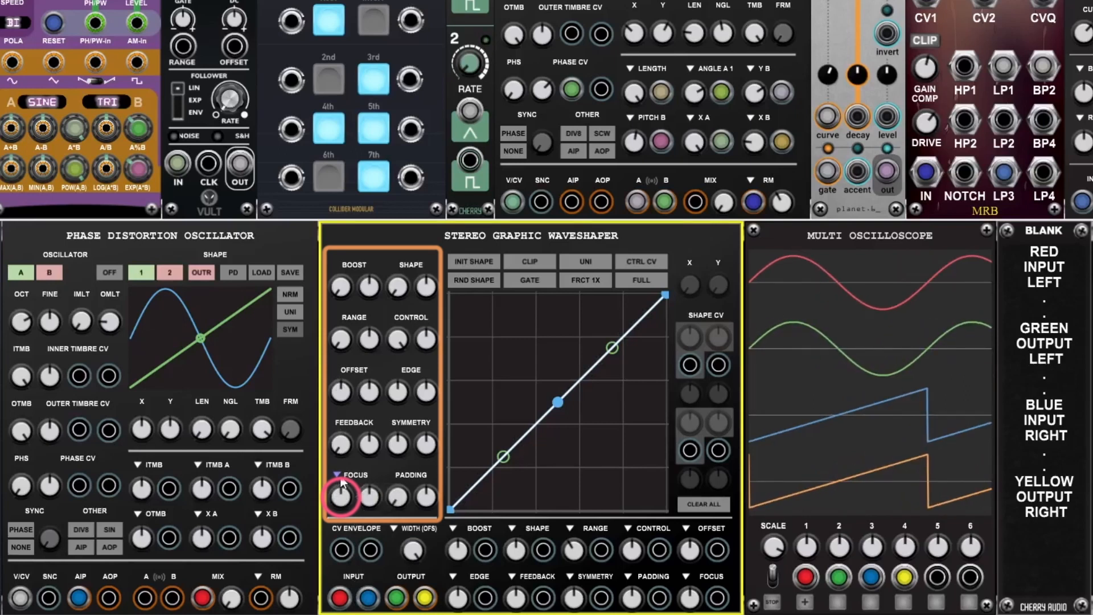
Step: Switch the waveshaper from UNI to BI mode and raise the main Effect knob to about 0.67
{"action": "left_click", "coordinate": [596, 285]}
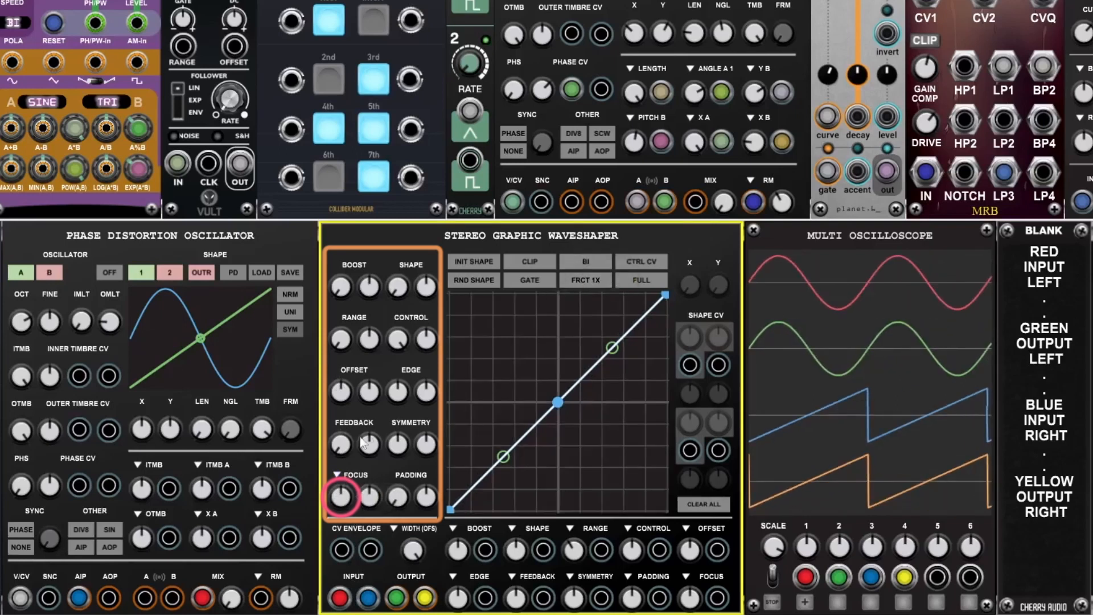
{"action": "left_click_drag", "start_coordinate": [342, 491], "coordinate": [336, 446]}
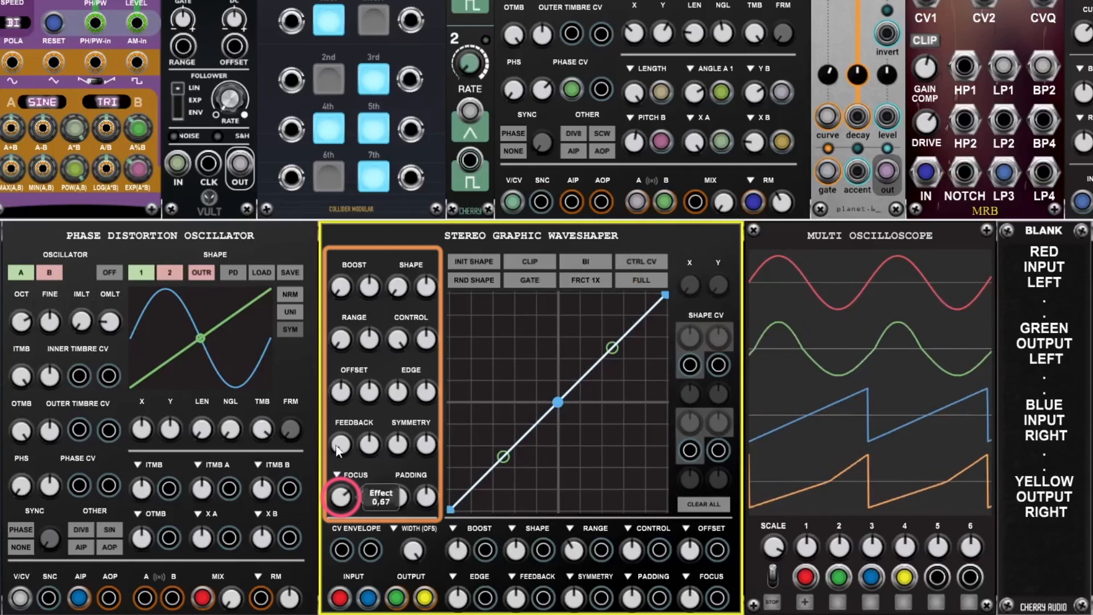
Step: Change the effect to VERTICAL COMPRESSION
{"action": "left_click", "coordinate": [340, 474]}
{"action": "left_click", "coordinate": [394, 372]}
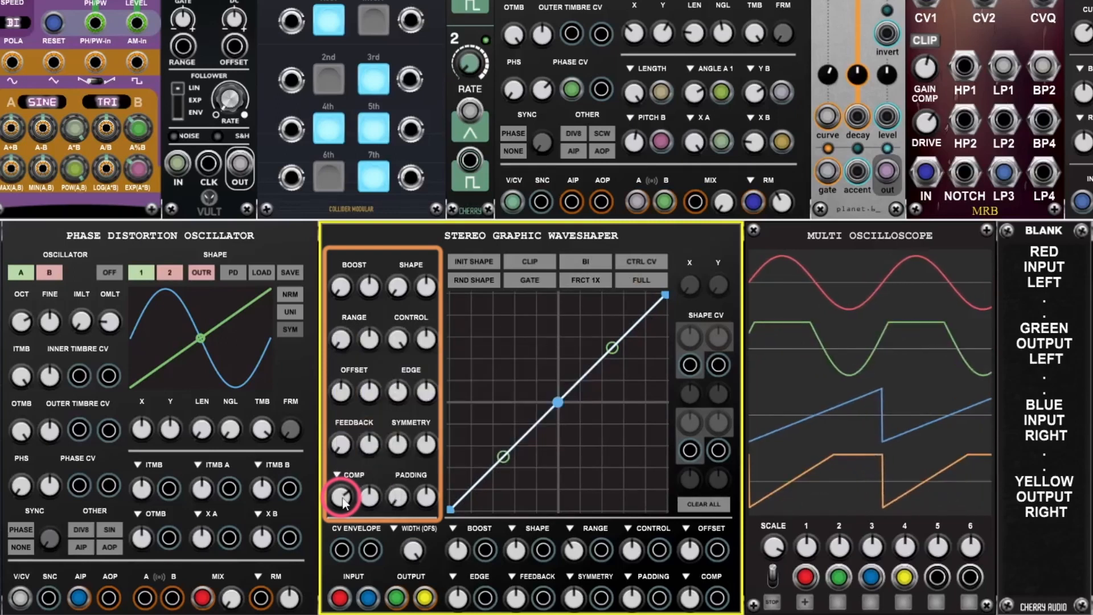
Step: Try the main Effect knob with VERTICAL COMPRESSION in BI and UNI modes, leaving UNI mode active and the knob reset
{"action": "left_click_drag", "start_coordinate": [344, 501], "coordinate": [344, 537]}
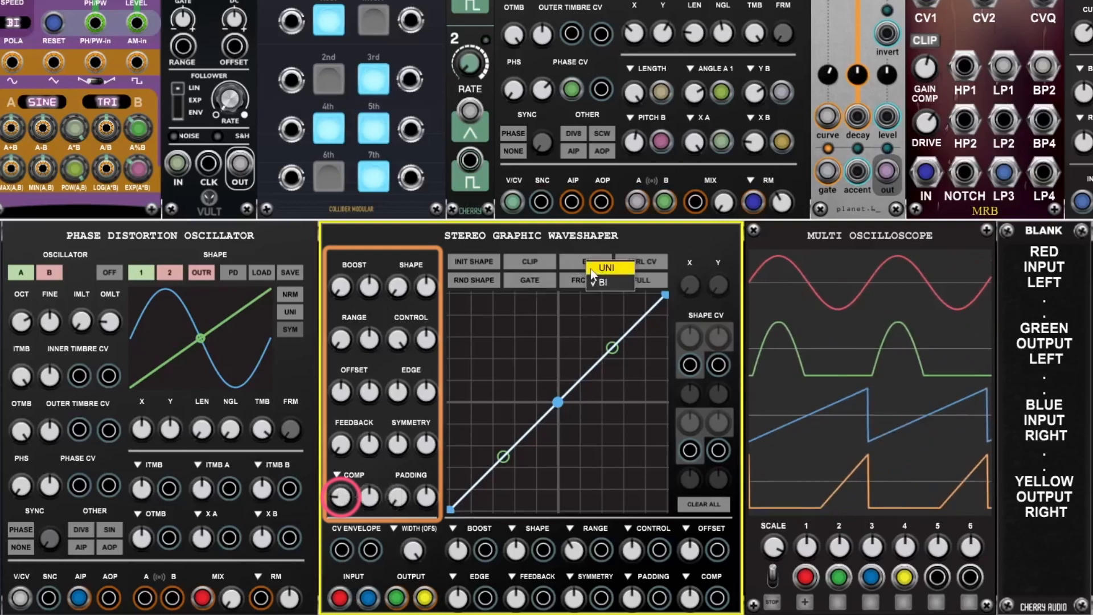
{"action": "left_click", "coordinate": [592, 268]}
{"action": "mouse_move", "coordinate": [341, 496]}
{"action": "left_mouse_down"}
{"action": "mouse_move", "coordinate": [336, 344]}
{"action": "mouse_move", "coordinate": [344, 482]}
{"action": "left_mouse_up"}
{"action": "double_click", "coordinate": [342, 498]}
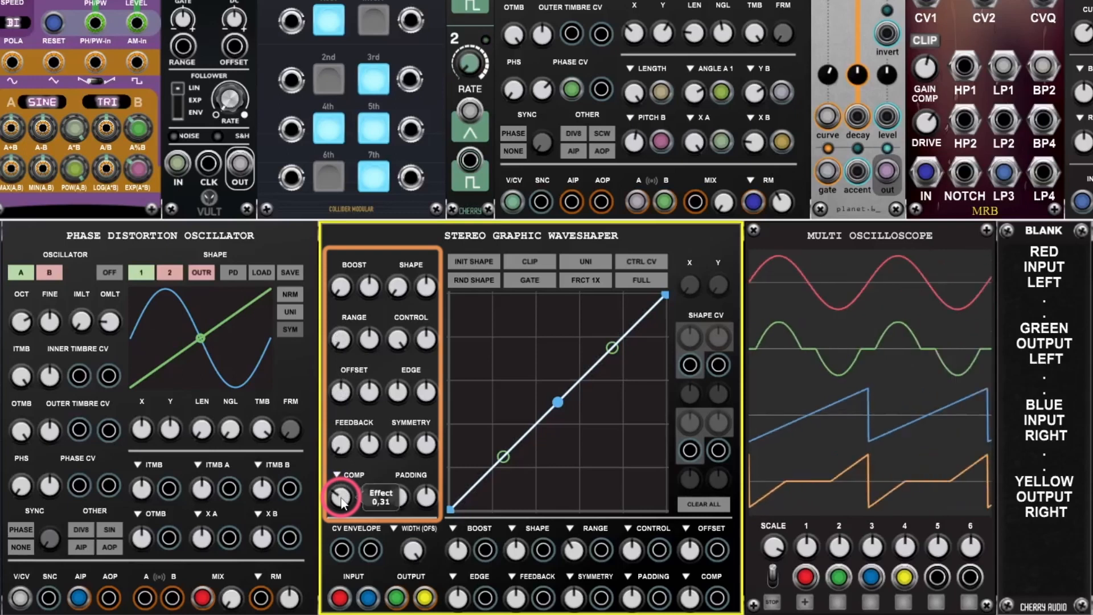
Step: With the RESOLUTION effect selected, patch the LFO's first waveform output into the Shape CV input and pull the middle curve node well above the diagonal
{"action": "left_click", "coordinate": [352, 471]}
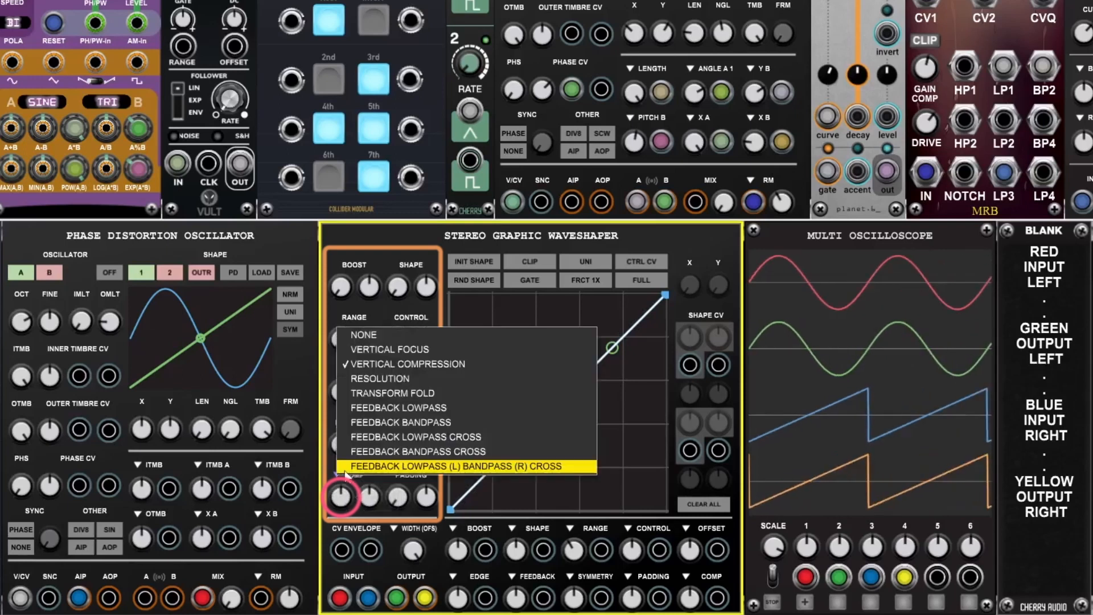
{"action": "left_click", "coordinate": [376, 379]}
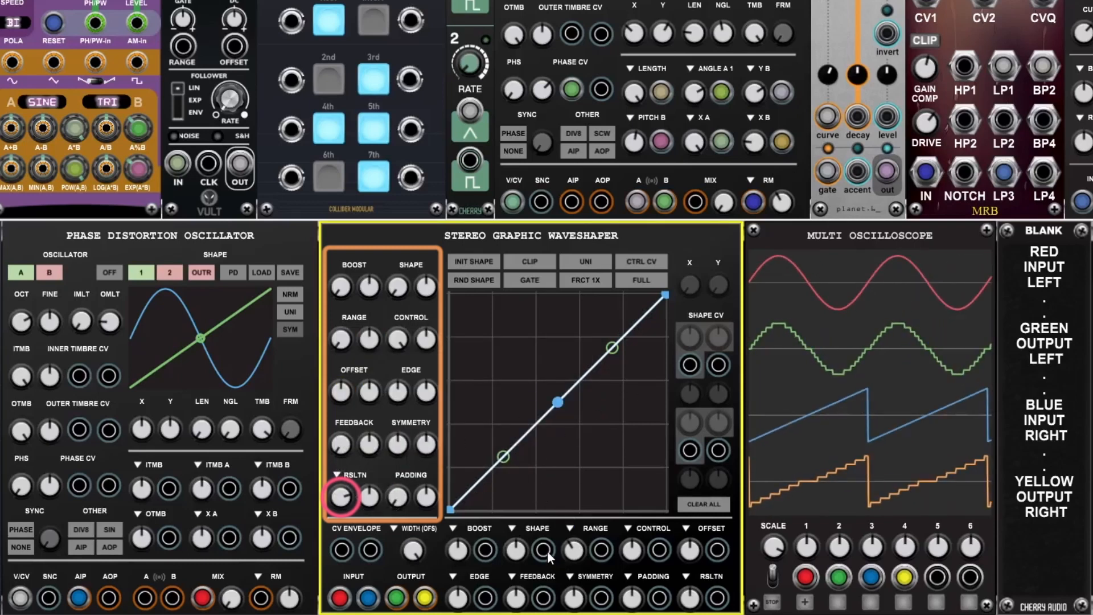
{"action": "left_click_drag", "start_coordinate": [543, 549], "coordinate": [12, 63]}
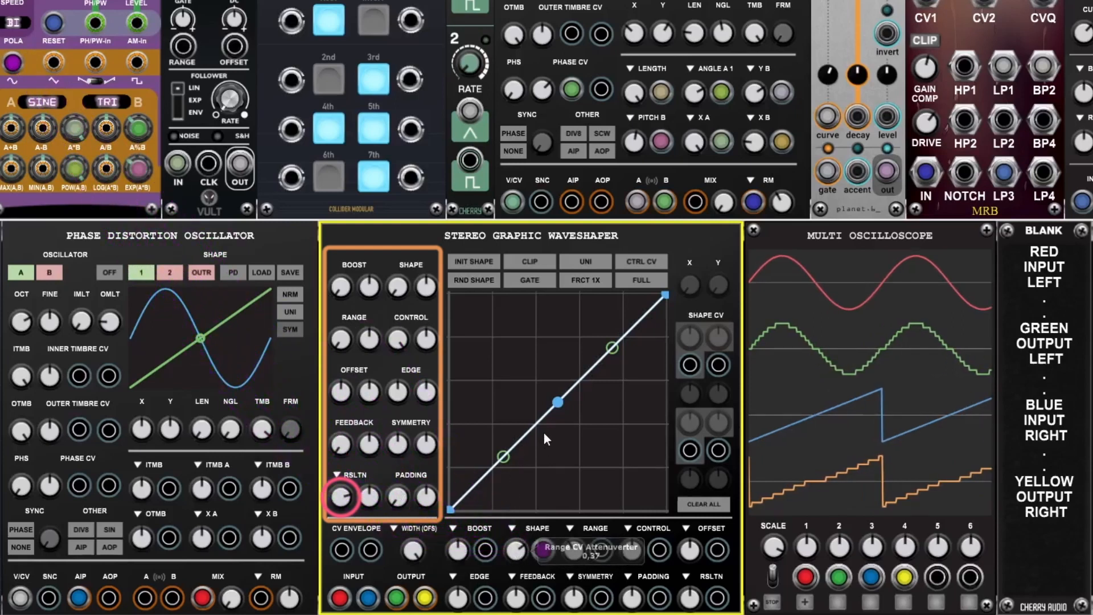
{"action": "left_click_drag", "start_coordinate": [558, 402], "coordinate": [507, 377]}
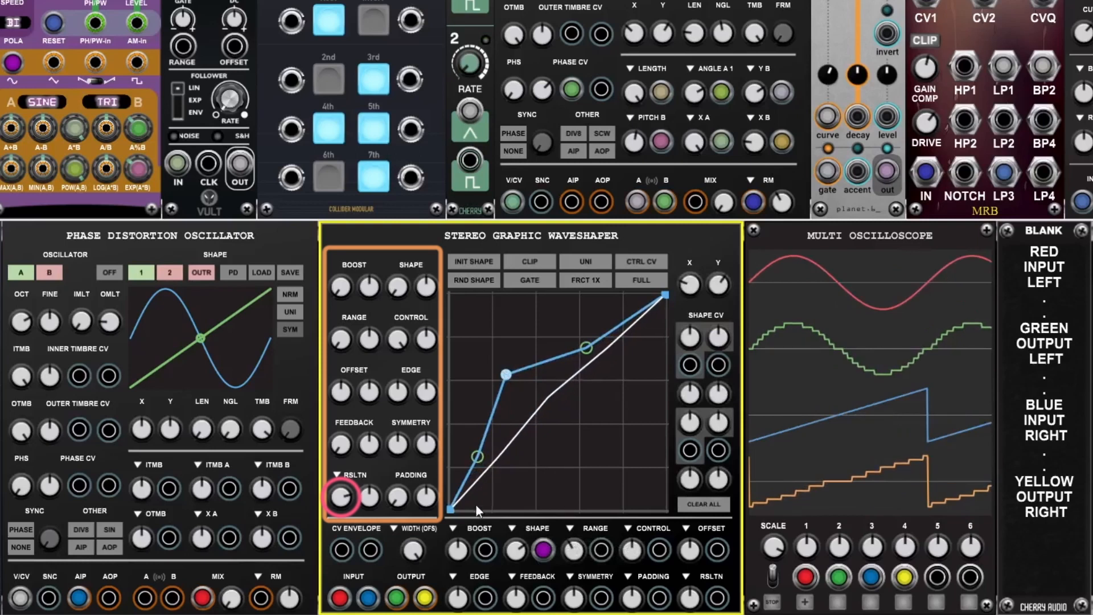
Step: Change the effect to TRANSFORM FOLD and lower the main Effect knob to about 0.41
{"action": "left_click", "coordinate": [336, 476]}
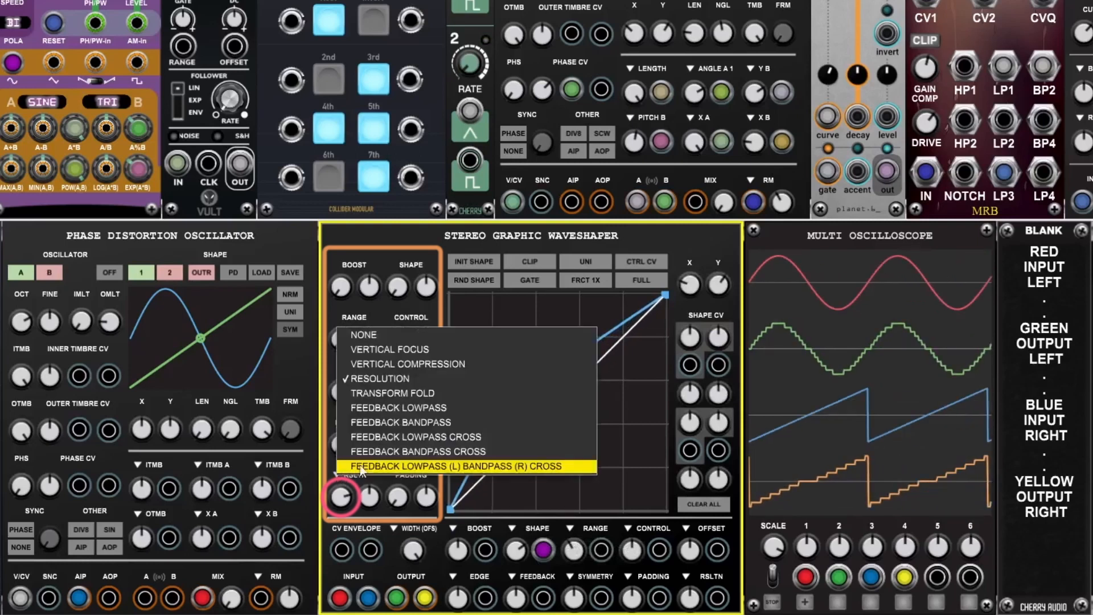
{"action": "left_click", "coordinate": [373, 393]}
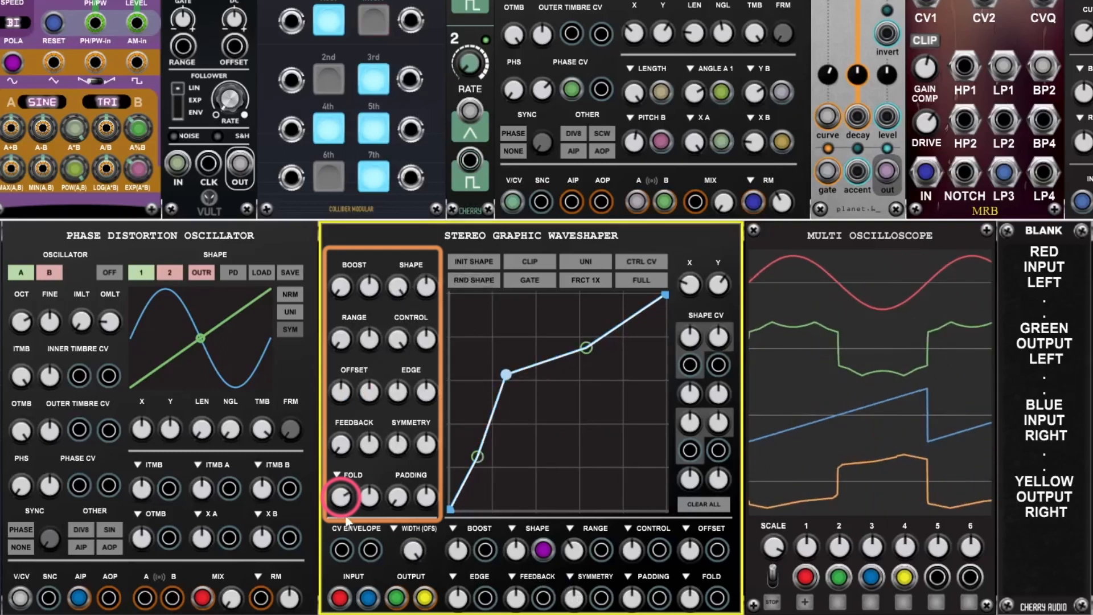
{"action": "left_click_drag", "start_coordinate": [347, 519], "coordinate": [359, 558]}
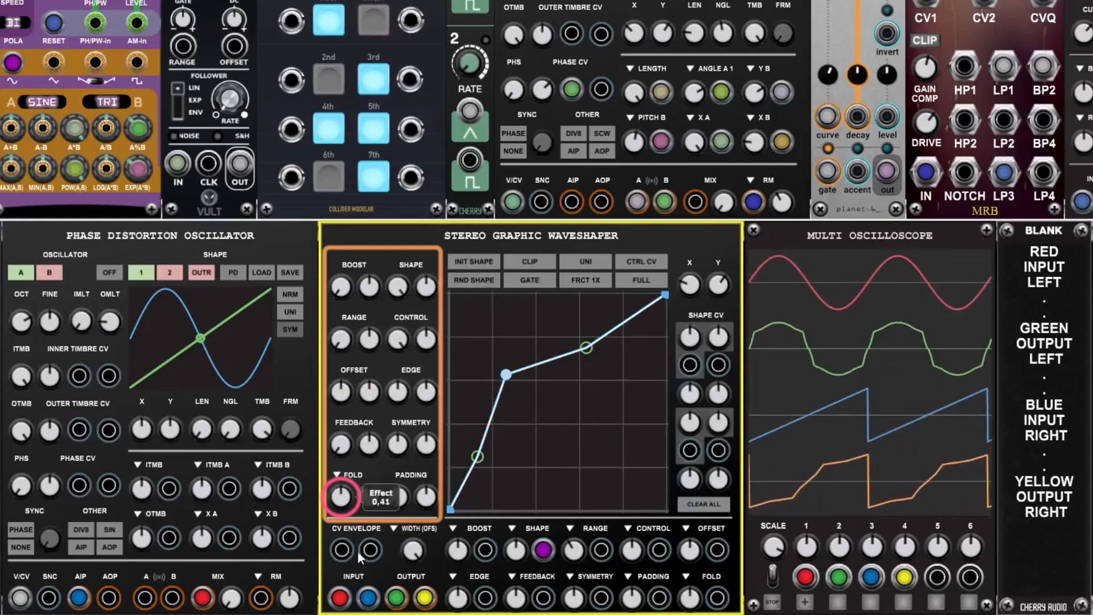
Step: Reset the middle curve node to the straight diagonal and sweep the main Effect knob up to 1.00
{"action": "double_click", "coordinate": [502, 375]}
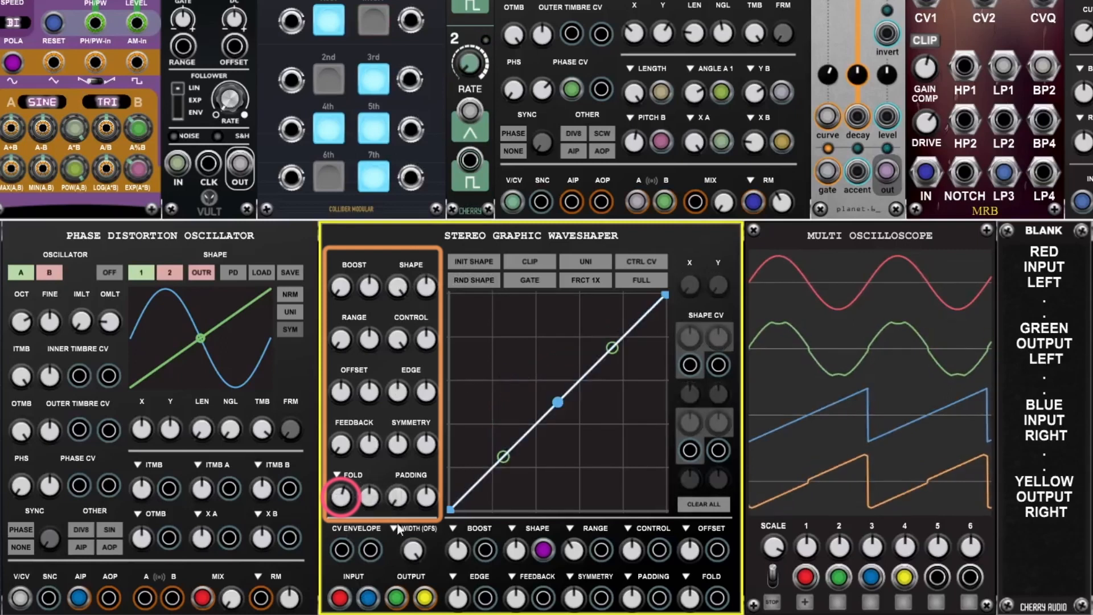
{"action": "left_click_drag", "start_coordinate": [346, 505], "coordinate": [346, 364]}
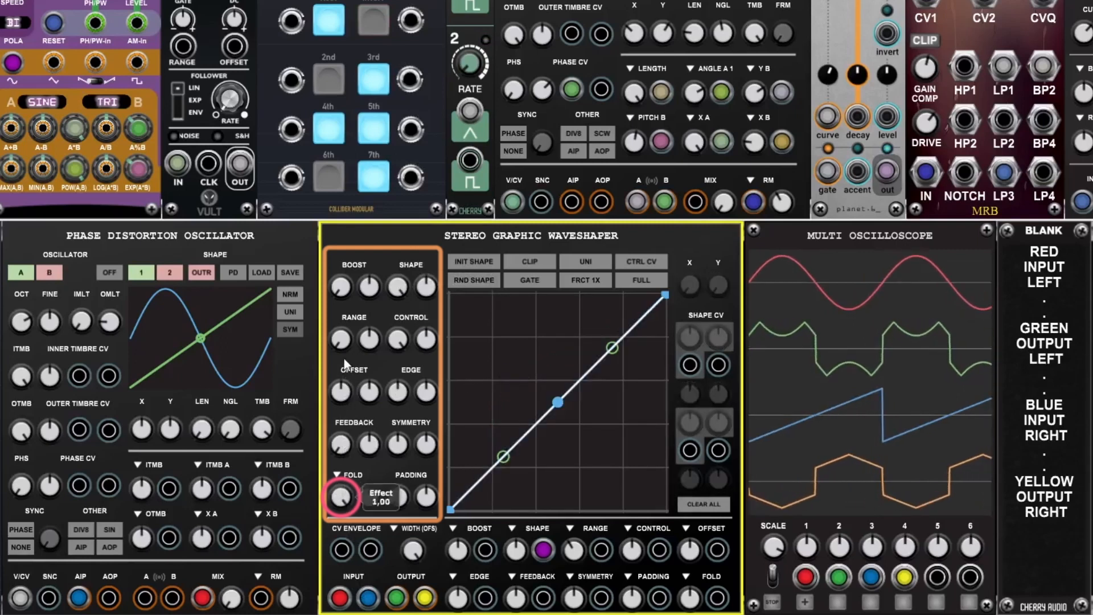
{"action": "mouse_move", "coordinate": [343, 422]}
{"action": "left_mouse_down"}
{"action": "mouse_move", "coordinate": [344, 609]}
{"action": "mouse_move", "coordinate": [343, 402]}
{"action": "left_mouse_up"}
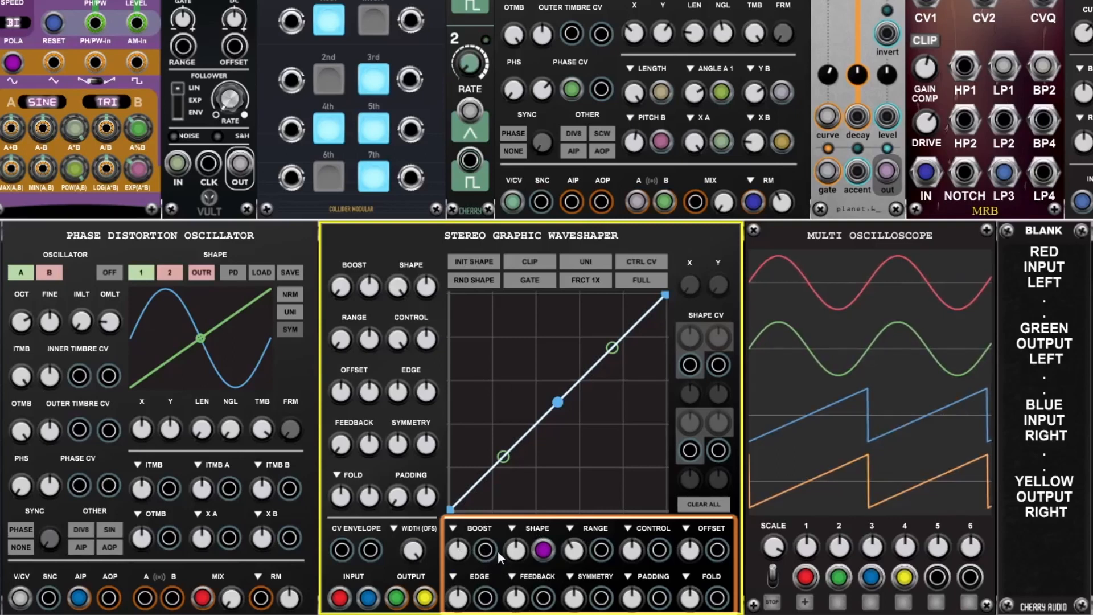
Step: Patch an LFO module output into the Boost CV input and raise the Boost CV attenuverter to about 0.16
{"action": "left_click_drag", "start_coordinate": [488, 549], "coordinate": [14, 103]}
{"action": "scroll", "coordinate": [483, 359], "scroll_direction": "down", "scroll_amount": 1}
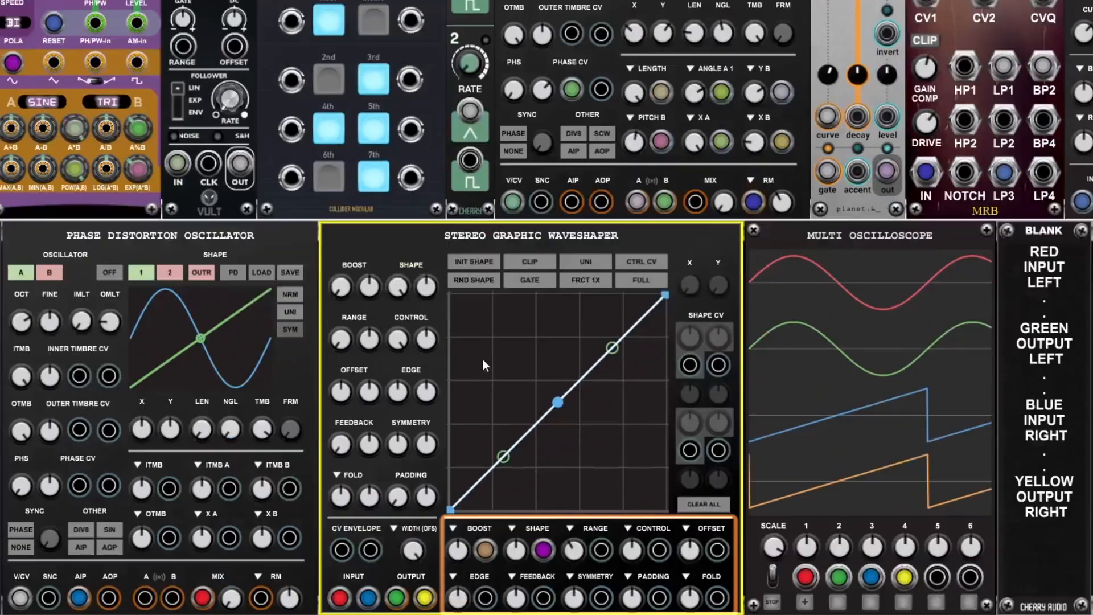
{"action": "left_click_drag", "start_coordinate": [456, 547], "coordinate": [454, 527]}
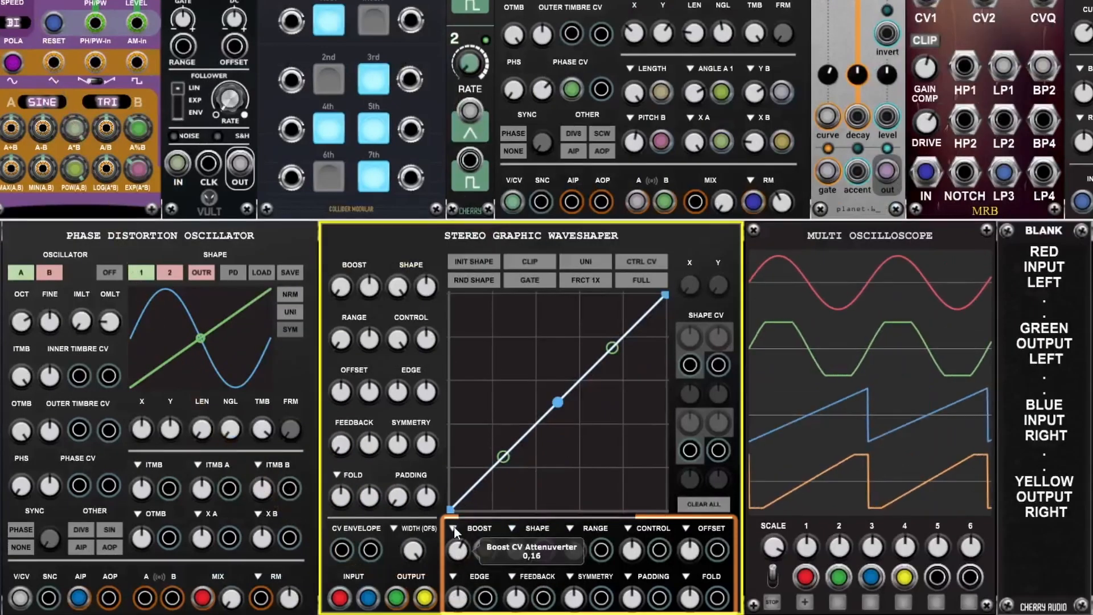
Step: Keep BOOST as the first CV input's destination and reassign the Shape CV input to OFFSET
{"action": "left_click", "coordinate": [454, 528]}
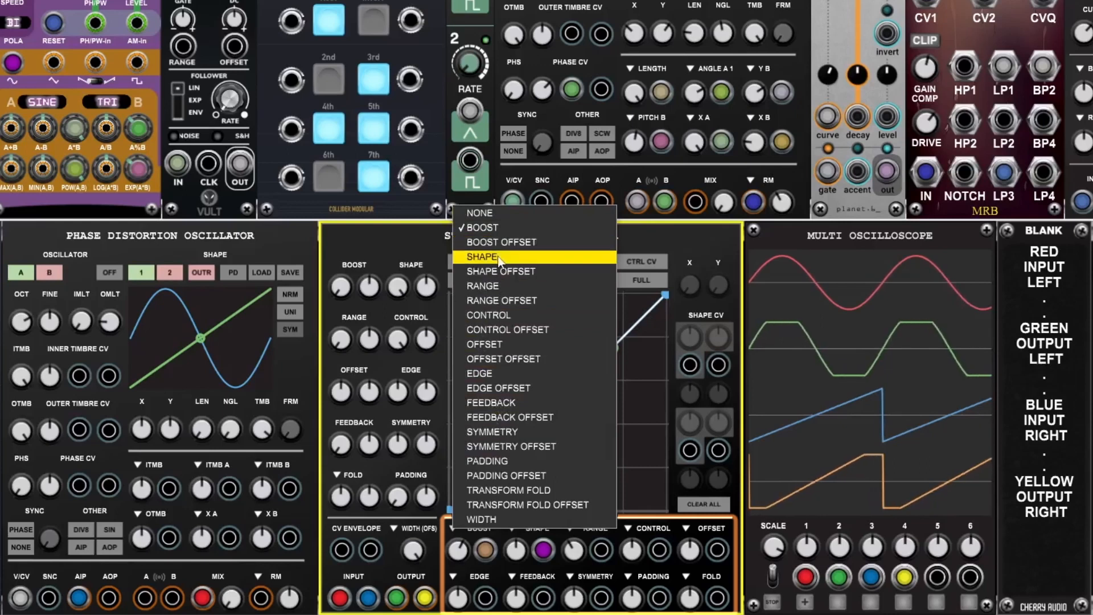
{"action": "left_click", "coordinate": [494, 228]}
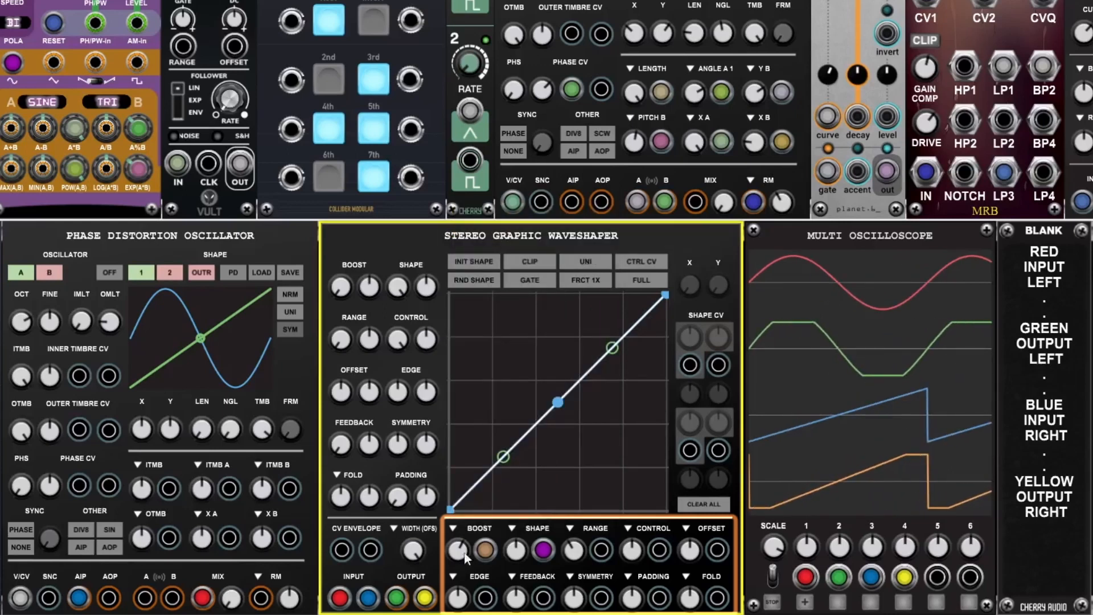
{"action": "left_click", "coordinate": [510, 530]}
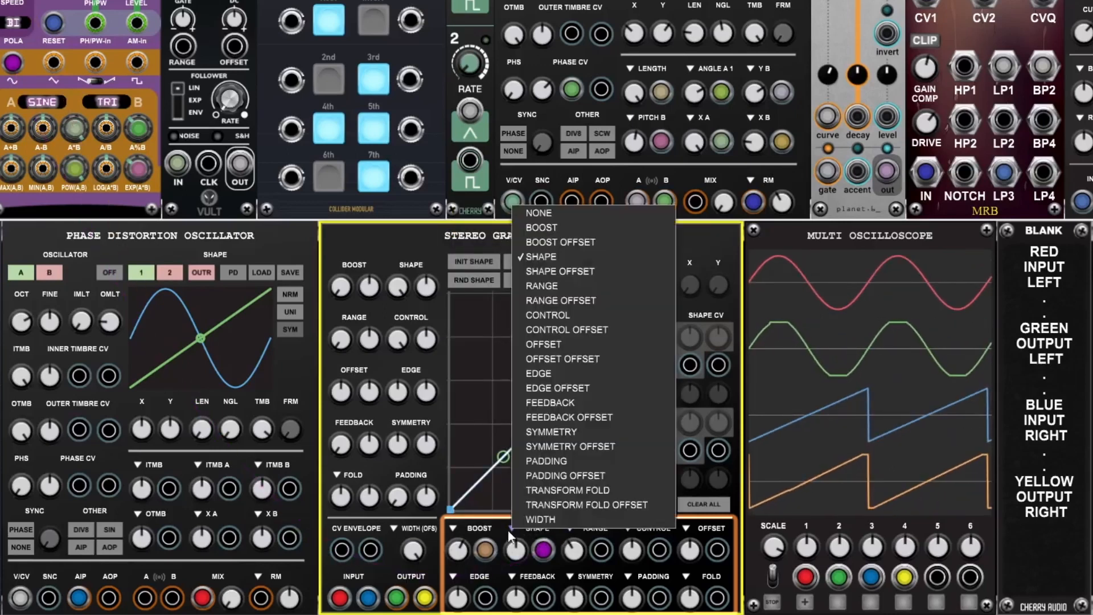
{"action": "left_click", "coordinate": [561, 345]}
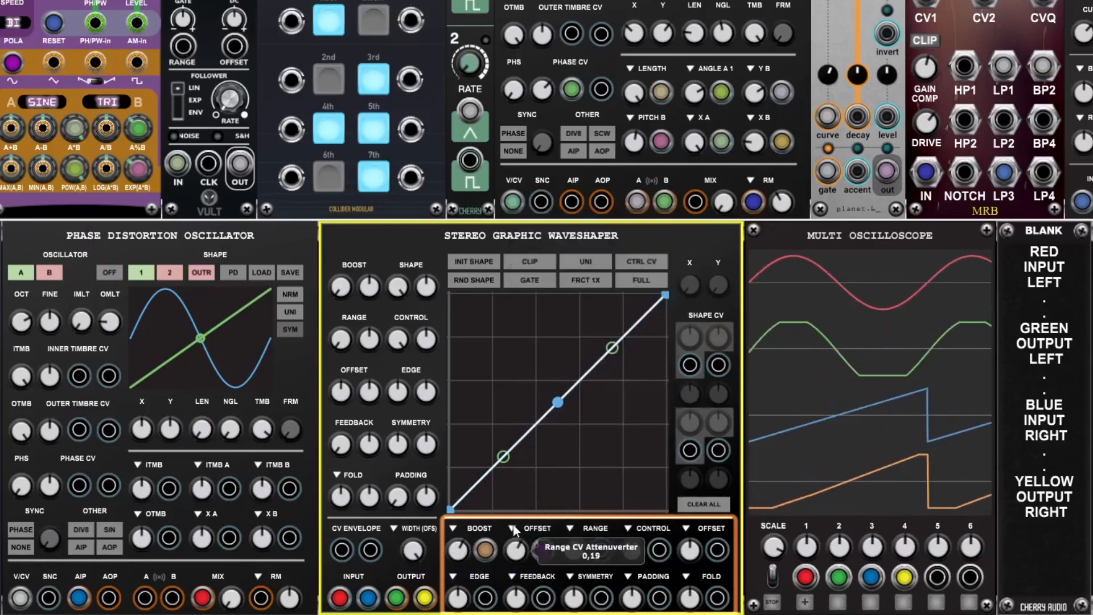
Step: Switch the width mode to INDEPENDENT, review the separate left and right CV destinations, and restore the OFFSET mode
{"action": "left_click", "coordinate": [393, 526]}
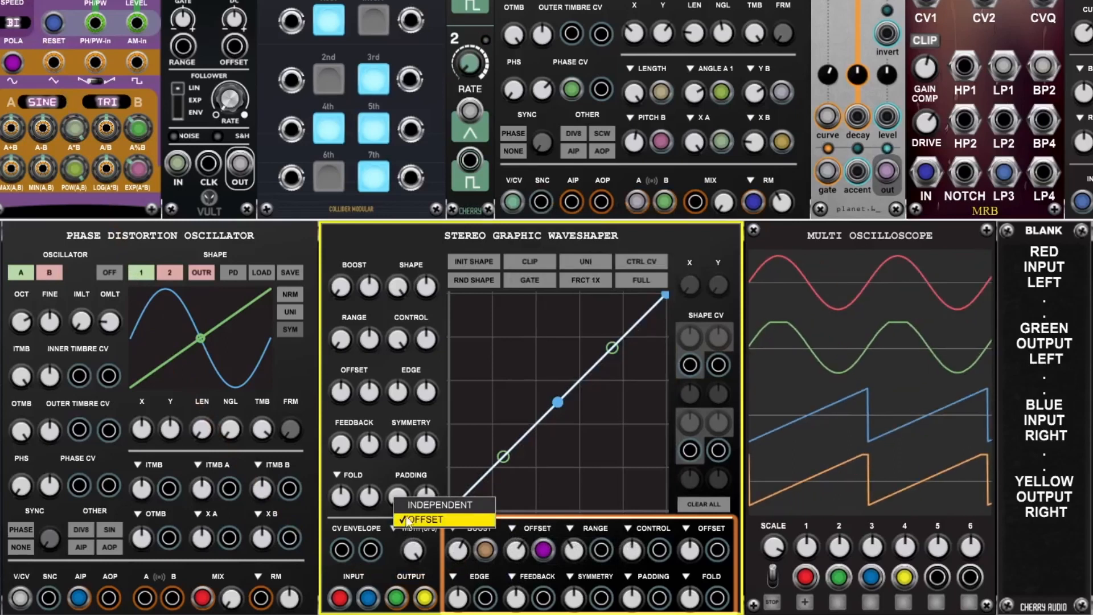
{"action": "left_click", "coordinate": [420, 514]}
{"action": "left_click", "coordinate": [518, 535]}
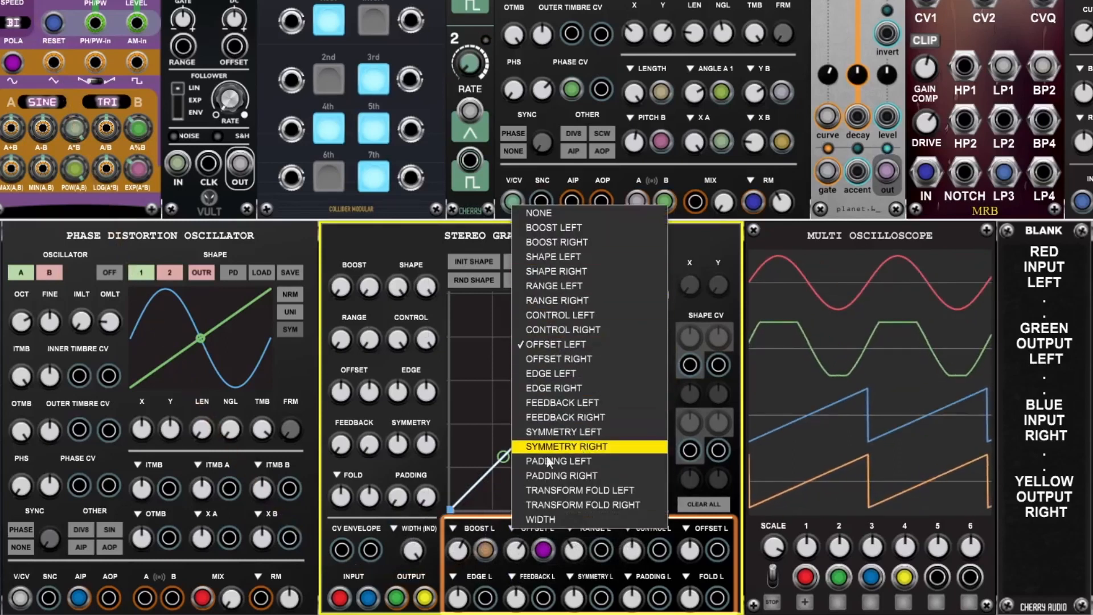
{"action": "left_click", "coordinate": [393, 528]}
{"action": "left_click", "coordinate": [393, 514]}
Step: Change the effect to VERTICAL FOCUS and view the destination list of the effect's CV input
{"action": "left_click", "coordinate": [337, 475]}
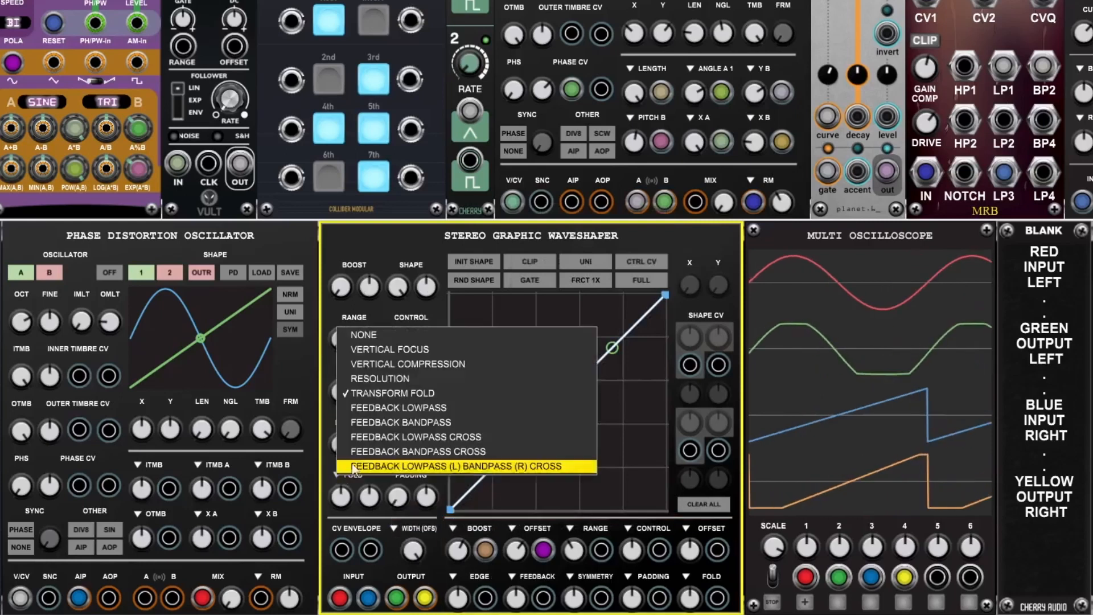
{"action": "left_click", "coordinate": [388, 353]}
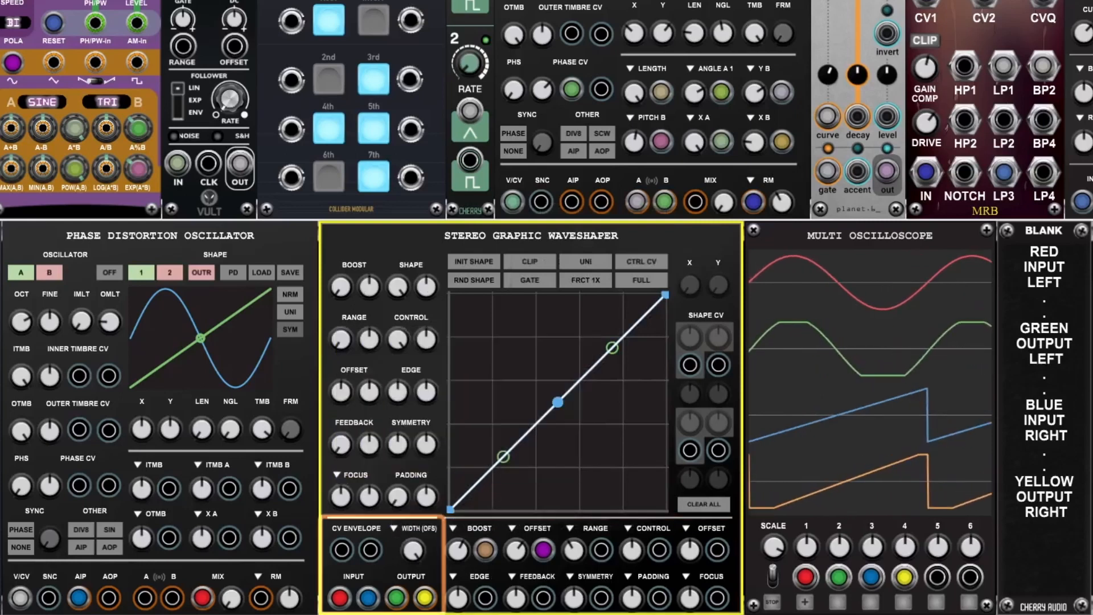
{"action": "left_click", "coordinate": [710, 581]}
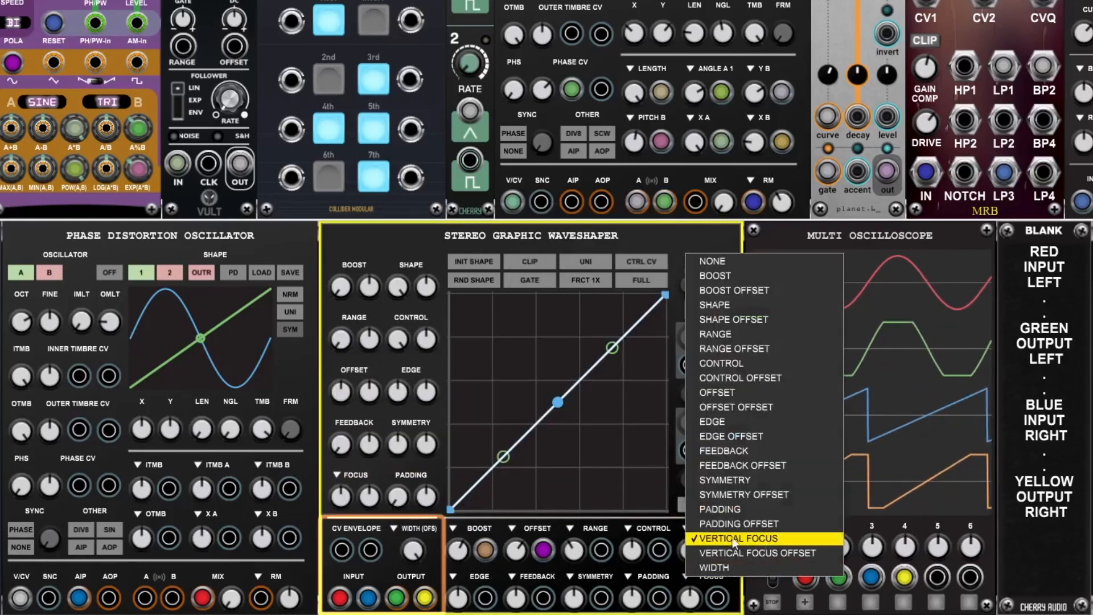
Step: Change the effect to FEEDBACK LOWPASS CROSS
{"action": "left_click", "coordinate": [340, 474]}
{"action": "left_click", "coordinate": [364, 439]}
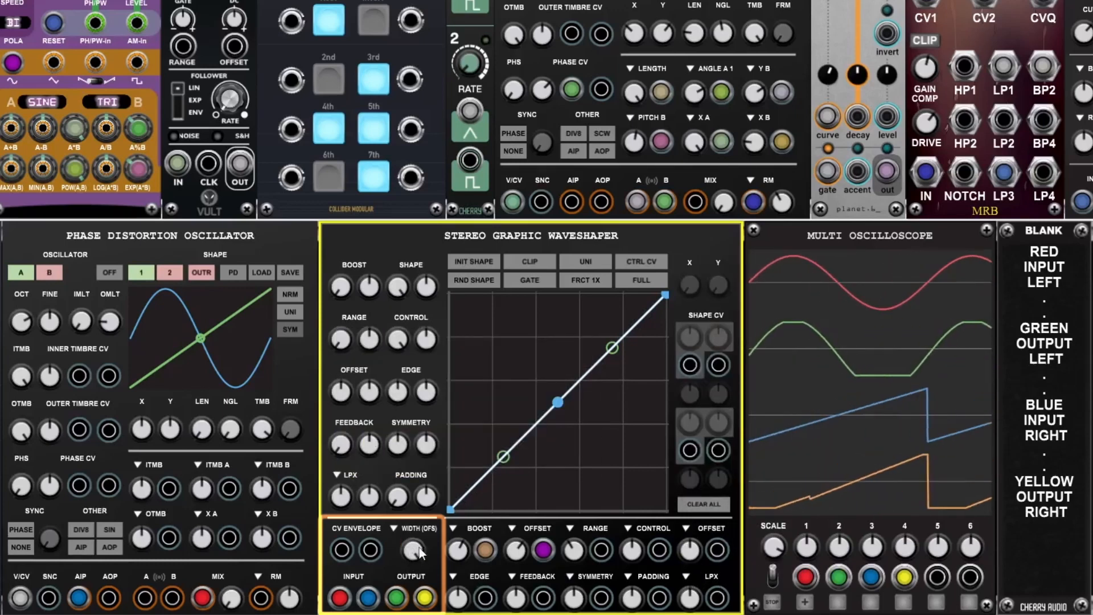
Step: Lower Stereo Width to 0.50 and reset the attenuverter of the Offset CV input
{"action": "left_click_drag", "start_coordinate": [414, 551], "coordinate": [414, 557]}
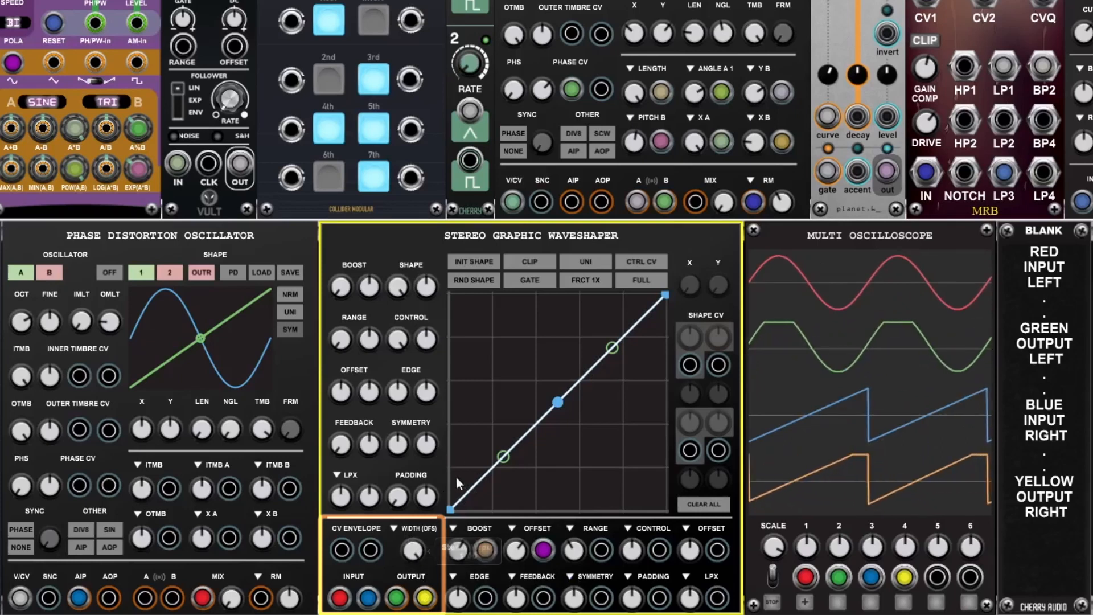
{"action": "left_click_drag", "start_coordinate": [413, 550], "coordinate": [414, 557]}
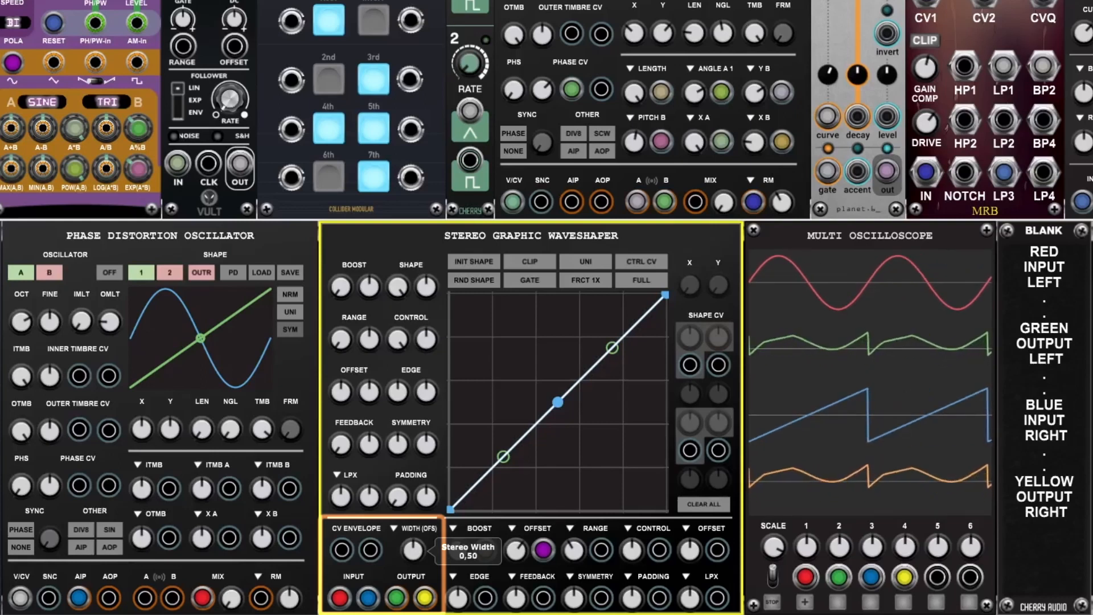
{"action": "double_click", "coordinate": [522, 553]}
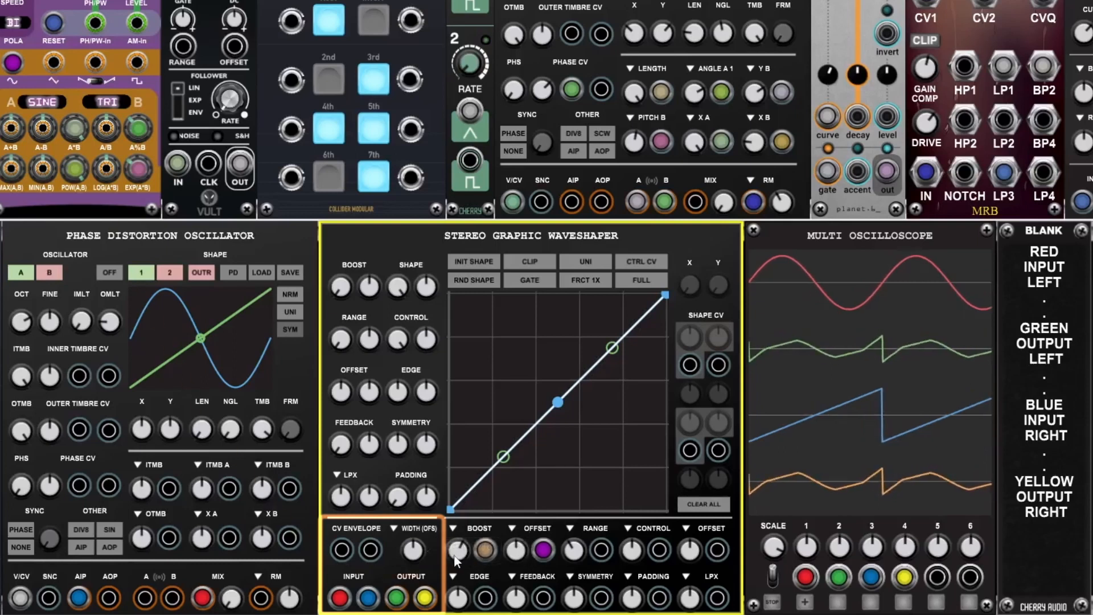
Step: Raise Stereo Width gradually to 1.00
{"action": "left_click_drag", "start_coordinate": [411, 550], "coordinate": [411, 512]}
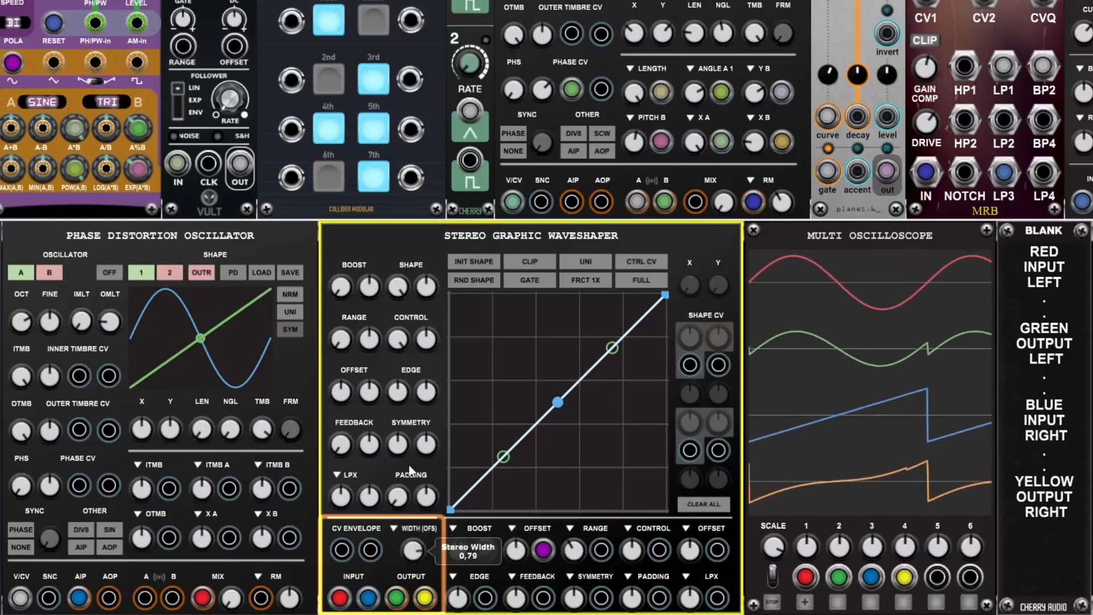
{"action": "left_click_drag", "start_coordinate": [409, 443], "coordinate": [408, 399]}
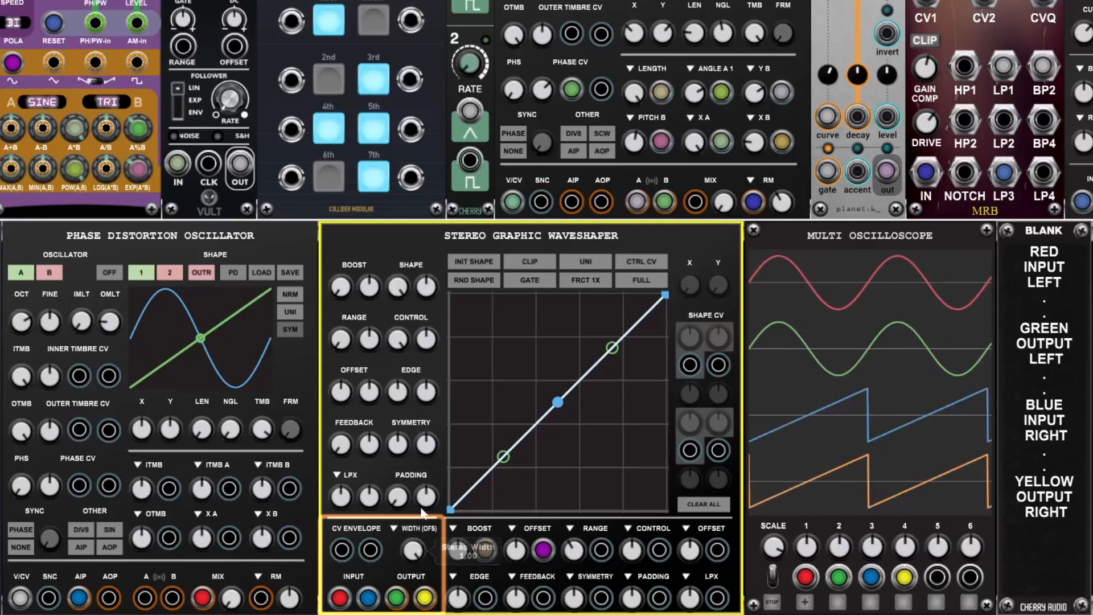
{"action": "mouse_move", "coordinate": [413, 552]}
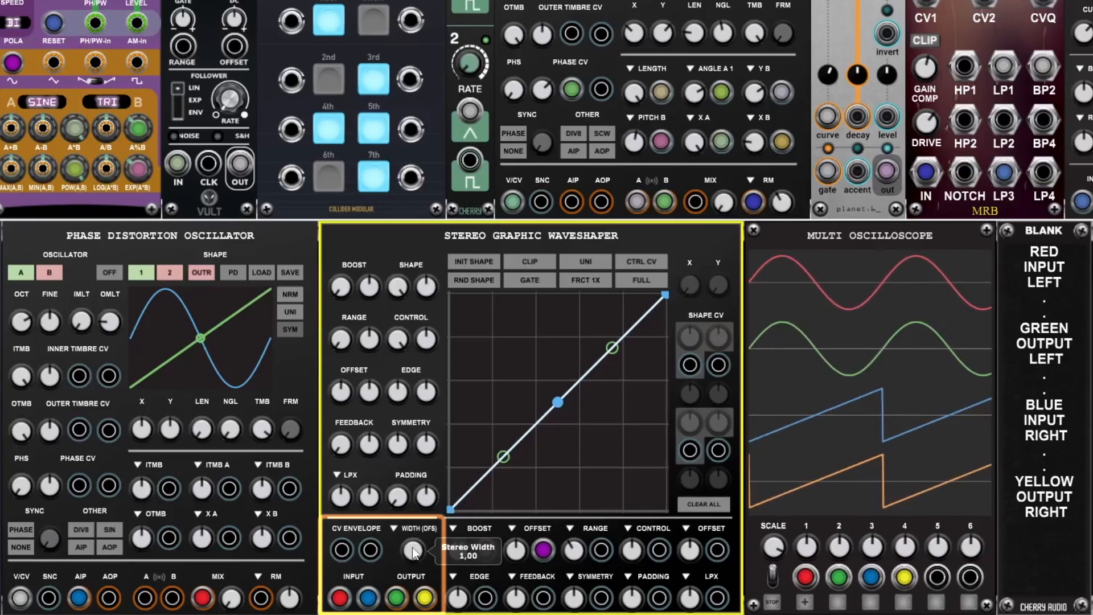
Step: Sweep Stereo Width back and forth between its minimum and maximum to compare swapped and normal stereo channels
{"action": "left_click_drag", "start_coordinate": [414, 553], "coordinate": [414, 592]}
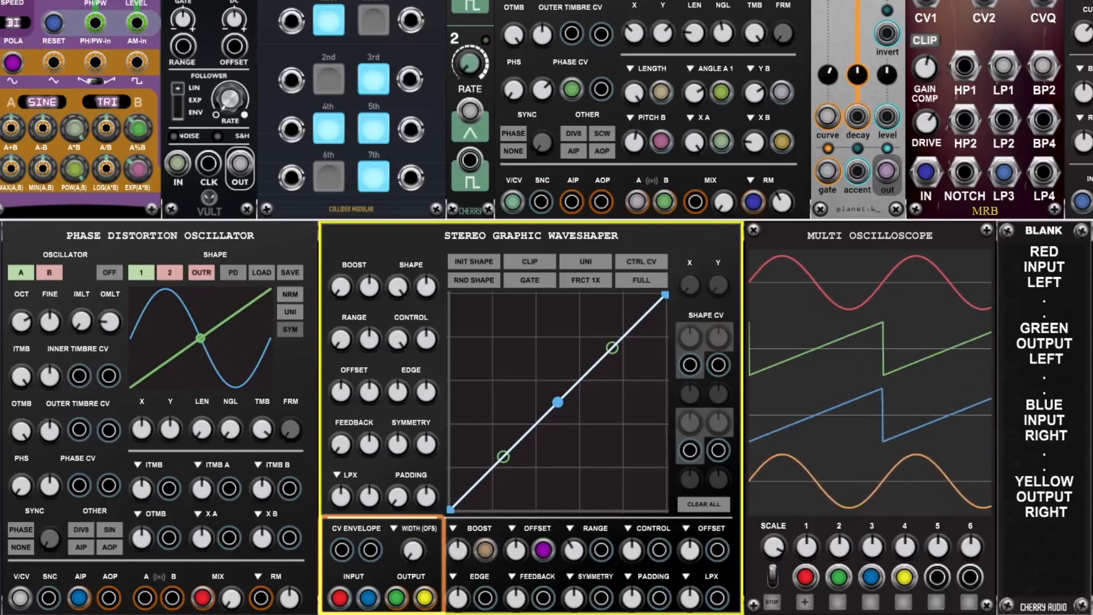
{"action": "left_click_drag", "start_coordinate": [412, 550], "coordinate": [408, 515]}
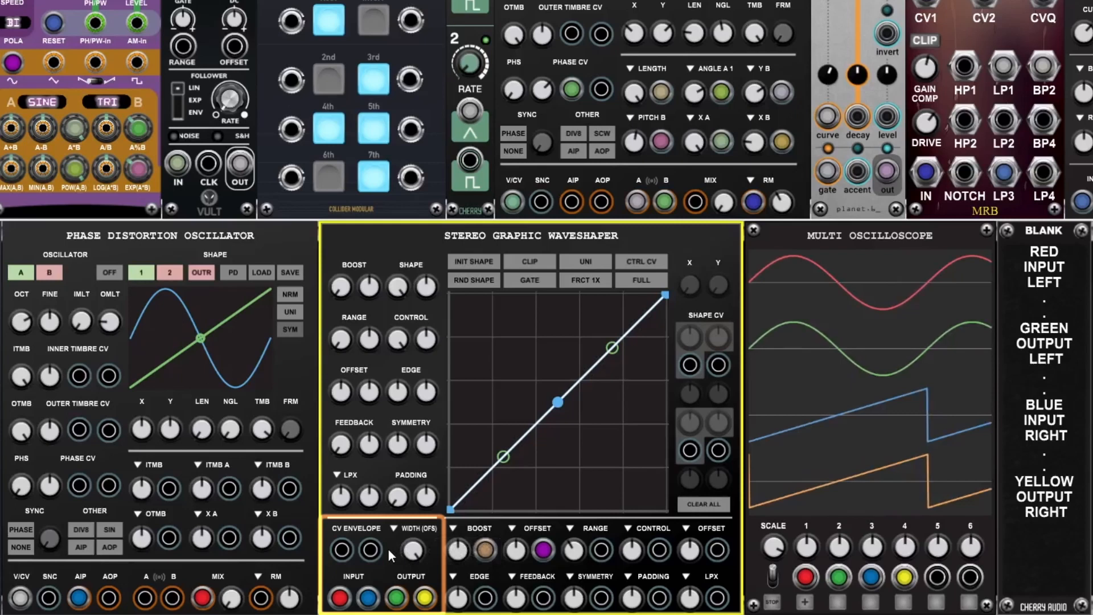
{"action": "left_click_drag", "start_coordinate": [412, 550], "coordinate": [412, 583]}
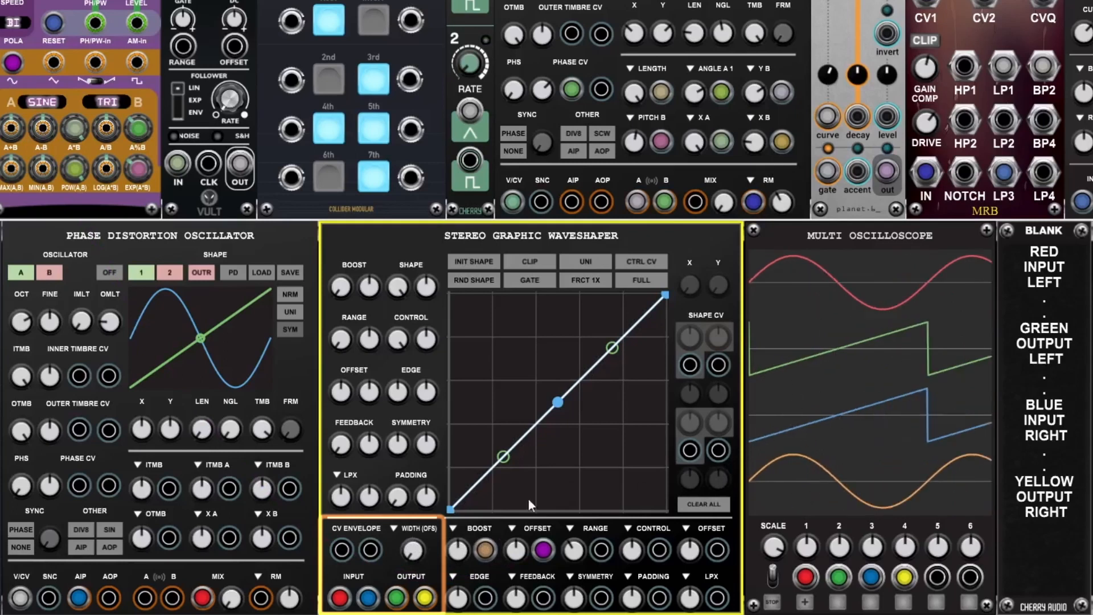
{"action": "mouse_move", "coordinate": [413, 559]}
{"action": "left_mouse_down"}
{"action": "mouse_move", "coordinate": [412, 532]}
{"action": "mouse_move", "coordinate": [413, 579]}
{"action": "left_mouse_up"}
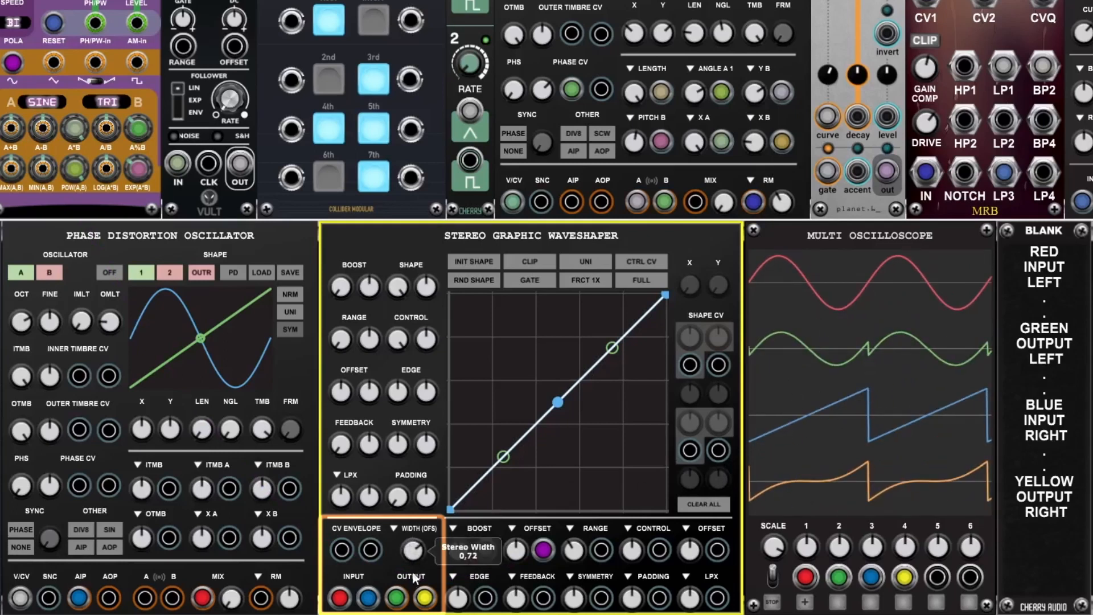
Step: Switch the stereo width mode from OFFSET to INDEPENDENT
{"action": "left_click", "coordinate": [394, 528]}
{"action": "left_click", "coordinate": [416, 509]}
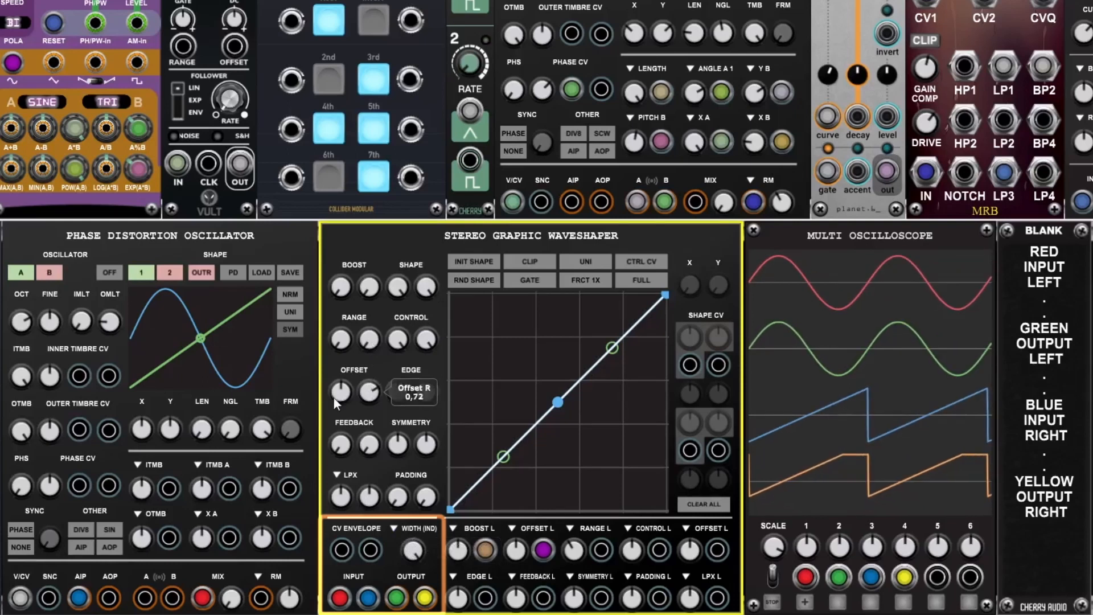
Step: Vary the Offset and Symmetry knobs separately for the left and right channels, resetting each pair to its default
{"action": "left_click_drag", "start_coordinate": [343, 399], "coordinate": [350, 493]}
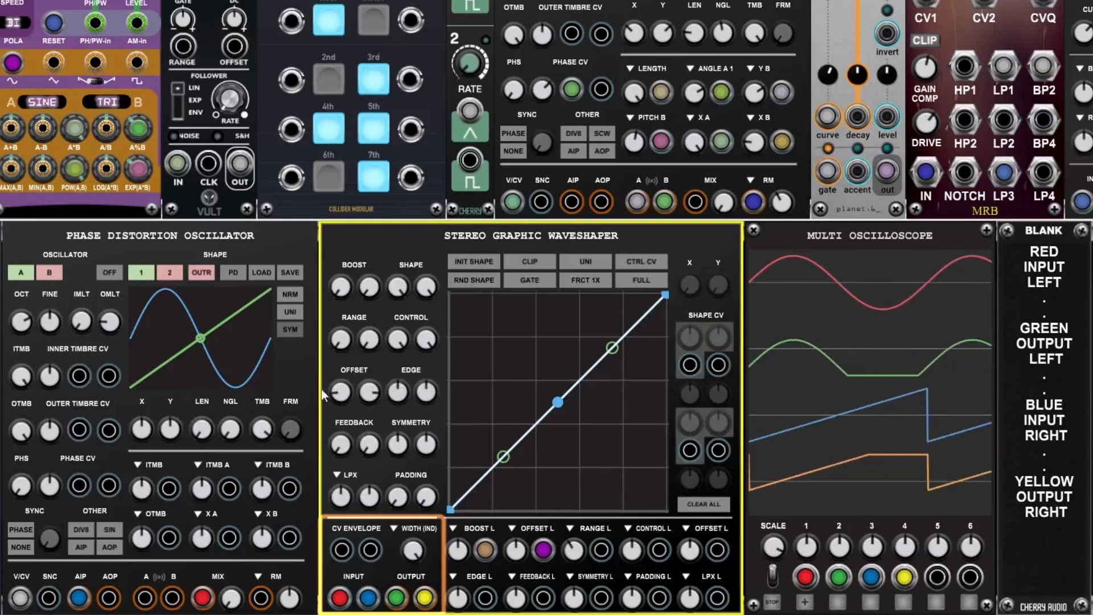
{"action": "double_click", "coordinate": [340, 393]}
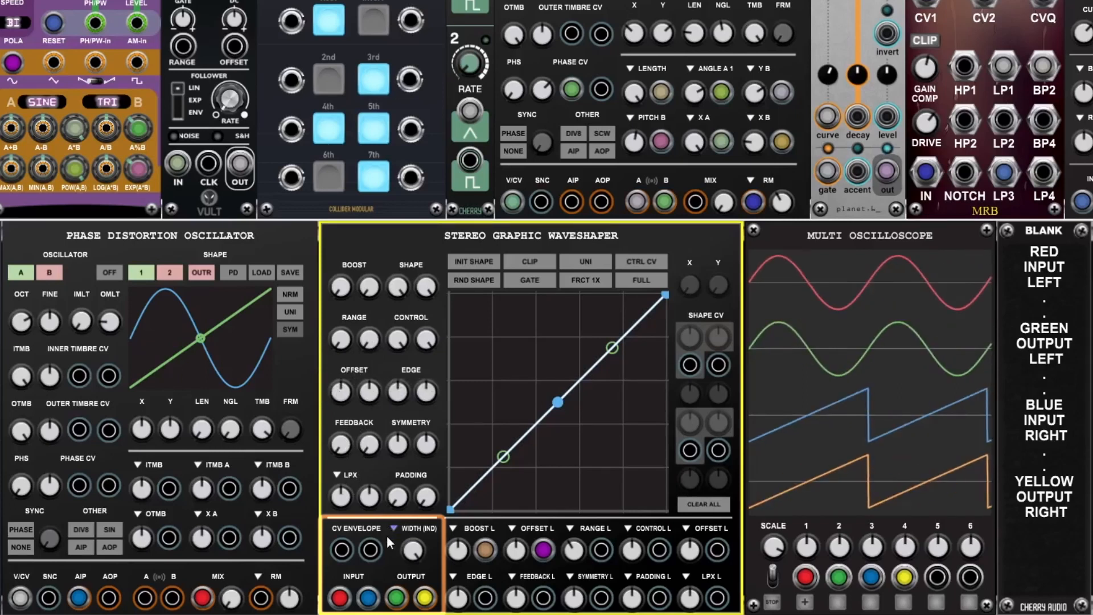
{"action": "mouse_move", "coordinate": [398, 445]}
{"action": "left_mouse_down"}
{"action": "mouse_move", "coordinate": [394, 401]}
{"action": "mouse_move", "coordinate": [393, 453]}
{"action": "mouse_move", "coordinate": [430, 480]}
{"action": "mouse_move", "coordinate": [432, 535]}
{"action": "left_mouse_up"}
{"action": "double_click", "coordinate": [394, 450]}
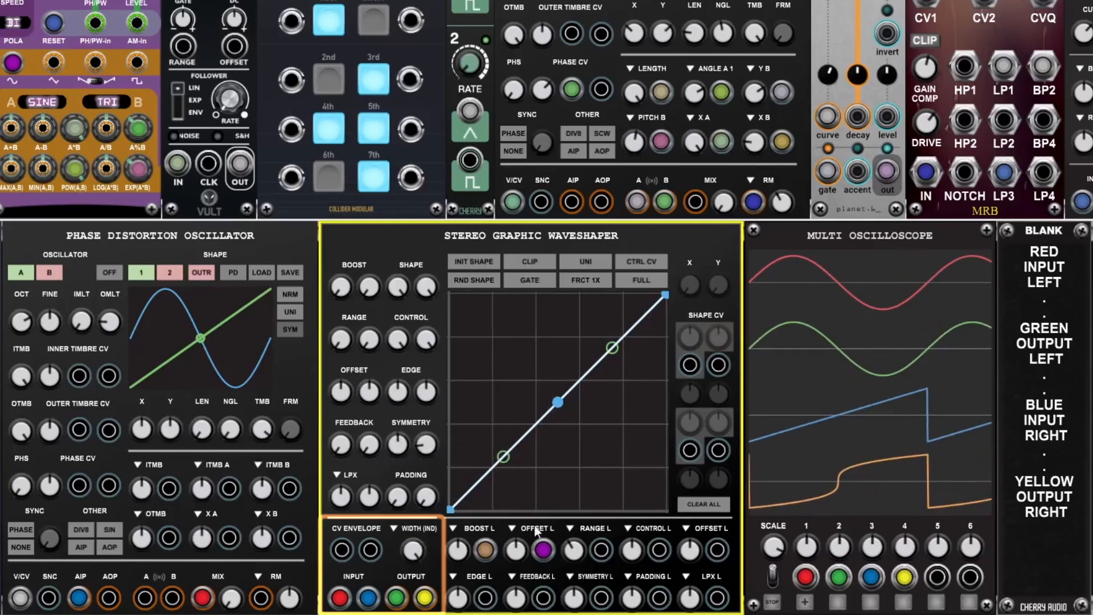
{"action": "double_click", "coordinate": [424, 453]}
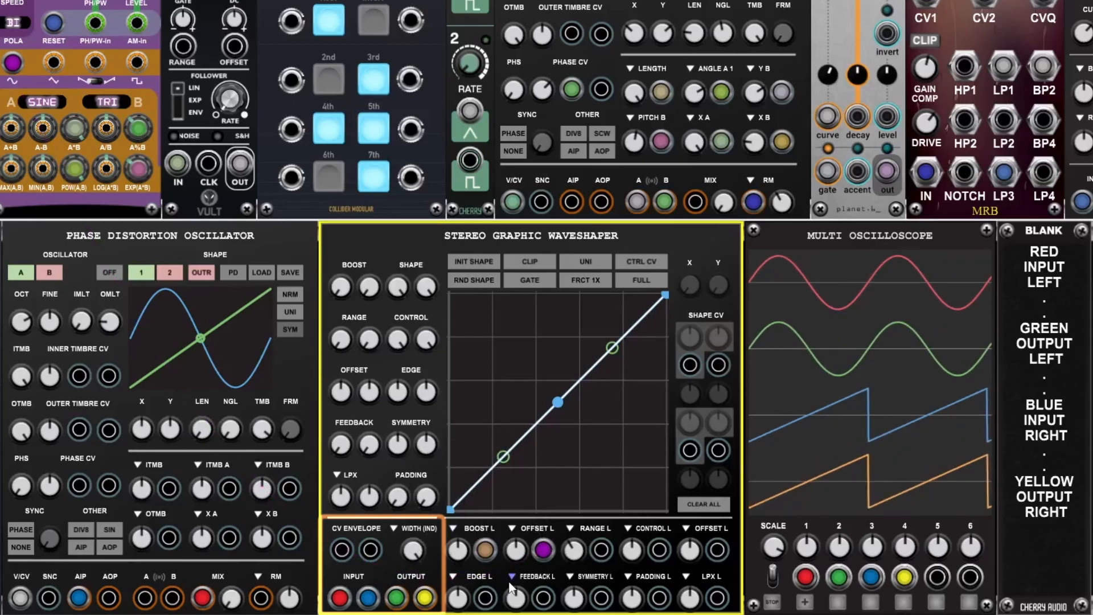
Step: Switch the stereo width mode to OFFSET, vary the two Offset knobs, and reset both to their defaults
{"action": "left_click", "coordinate": [399, 532]}
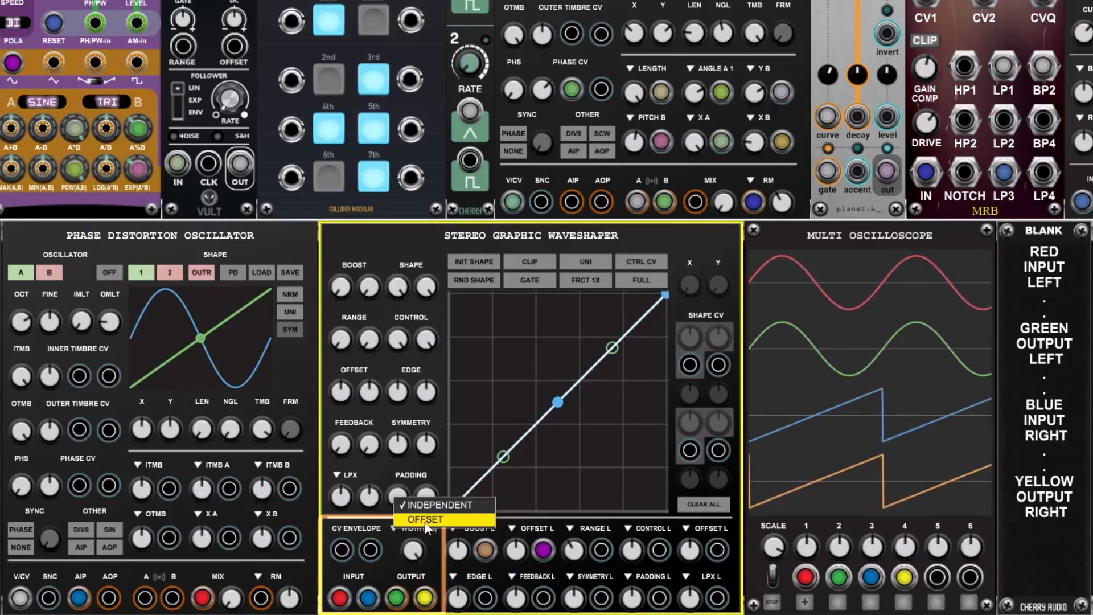
{"action": "left_click", "coordinate": [410, 516]}
{"action": "left_click_drag", "start_coordinate": [346, 384], "coordinate": [348, 323]}
{"action": "left_click_drag", "start_coordinate": [376, 393], "coordinate": [386, 429]}
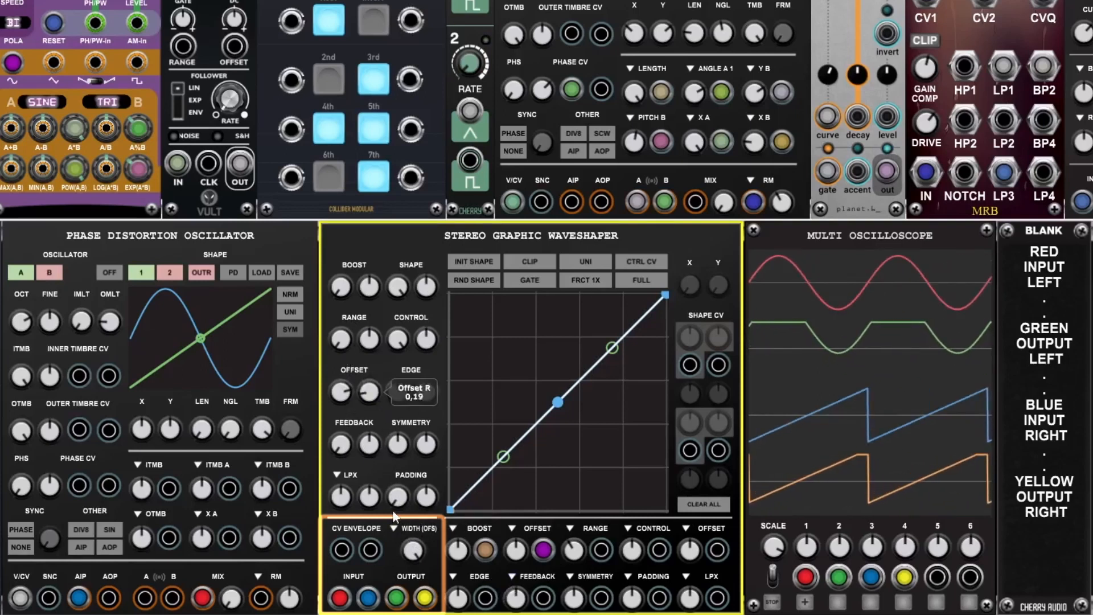
{"action": "double_click", "coordinate": [342, 394]}
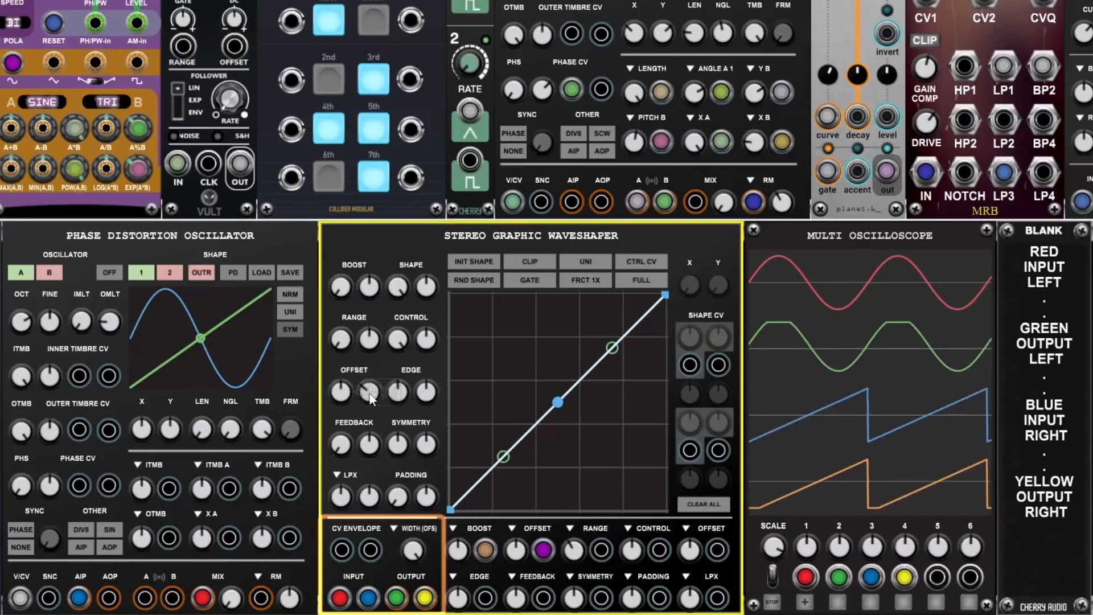
{"action": "double_click", "coordinate": [370, 392]}
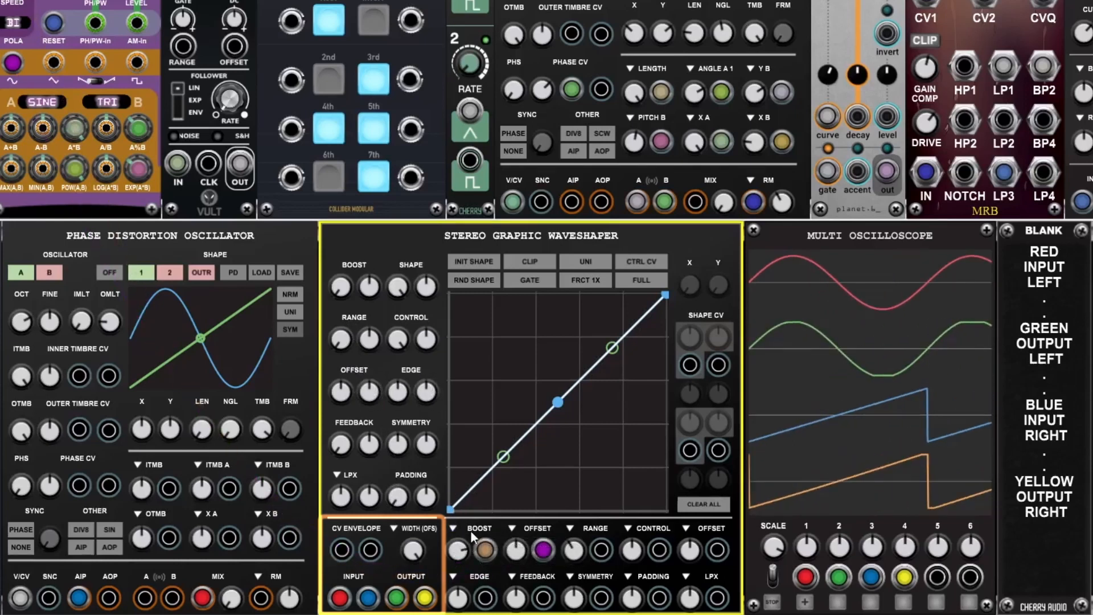
Step: Assign the first CV input to BOOST OFFSET and open its list of destinations again
{"action": "left_click", "coordinate": [454, 527]}
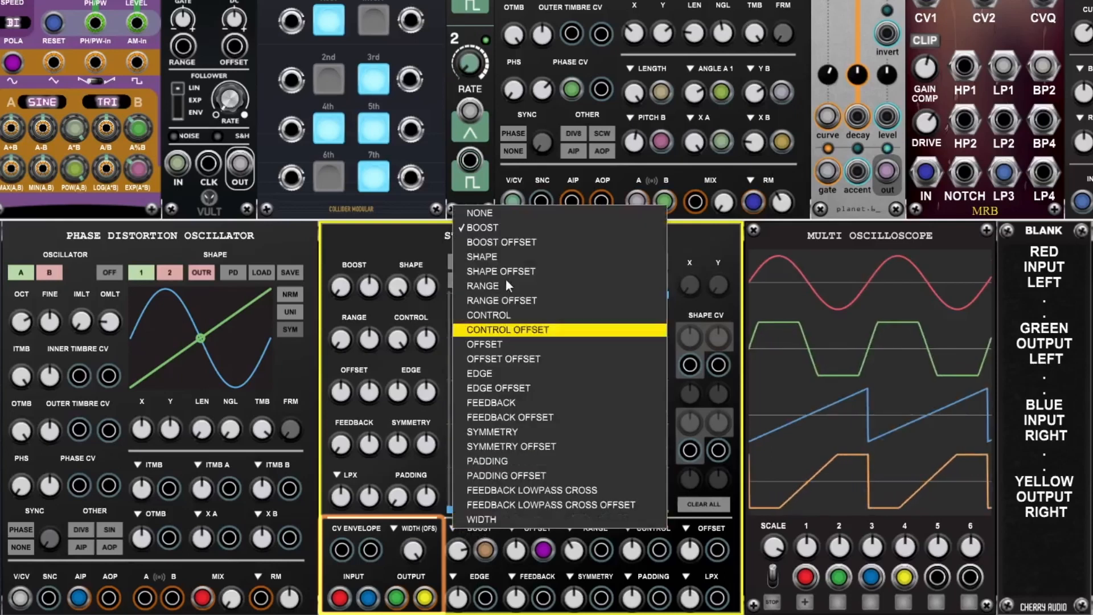
{"action": "left_click", "coordinate": [495, 242]}
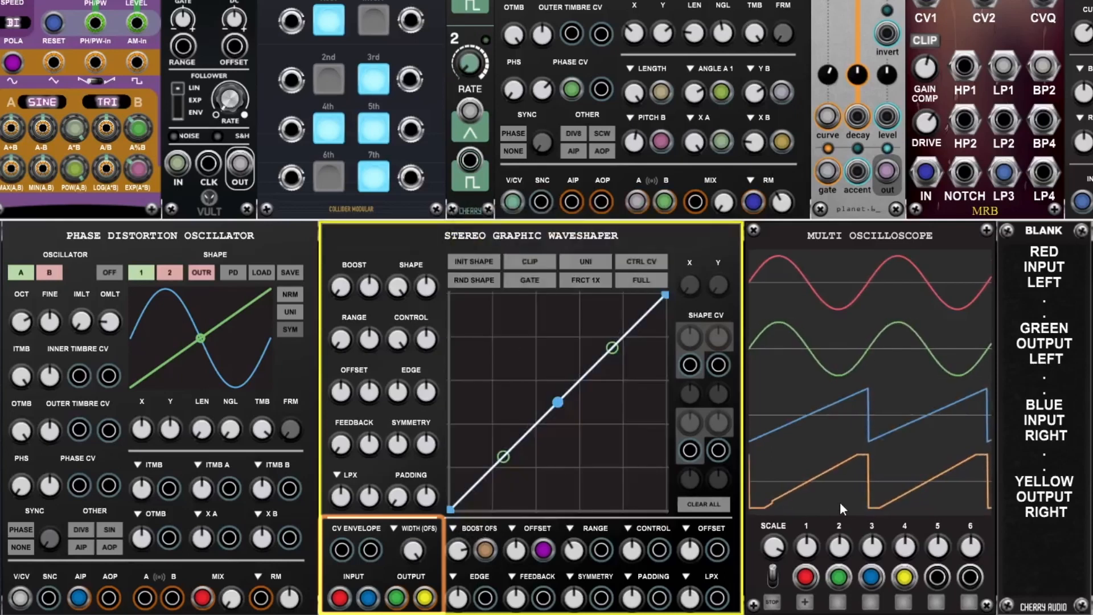
{"action": "left_click", "coordinate": [453, 529]}
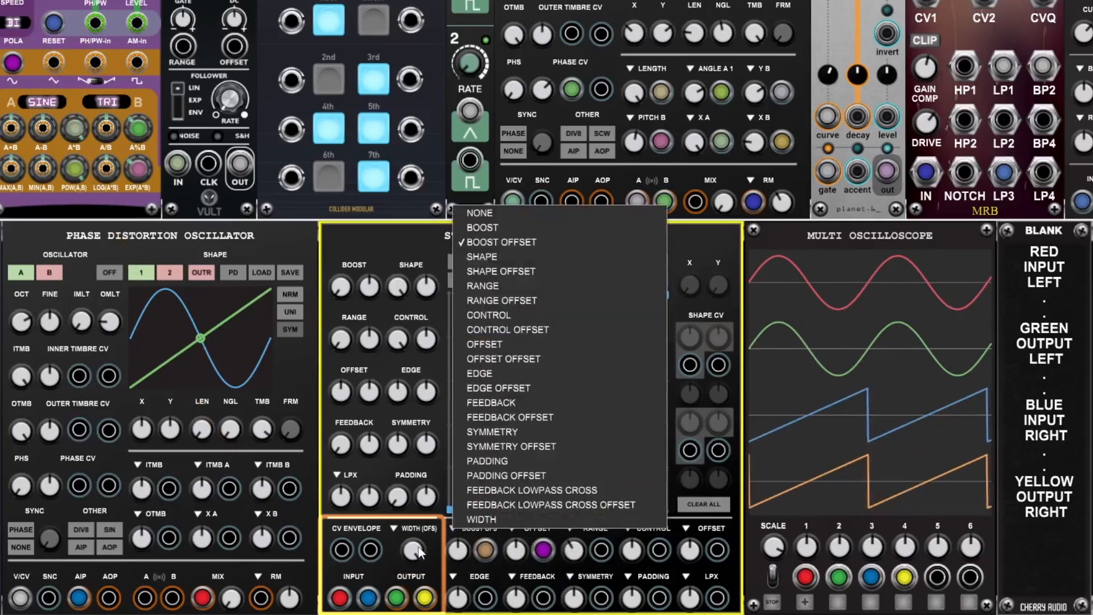
Step: Switch the stereo width mode to INDEPENDENT and set the selectable effect to FEEDBACK BANDPASS CROSS
{"action": "left_click", "coordinate": [394, 528]}
{"action": "left_click", "coordinate": [414, 507]}
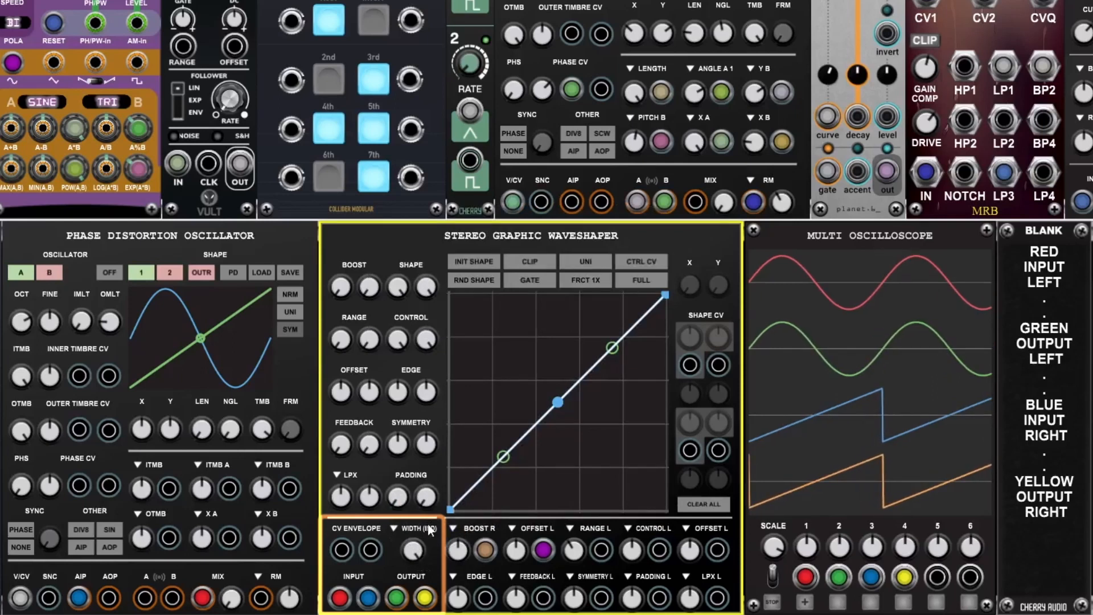
{"action": "left_click", "coordinate": [338, 475]}
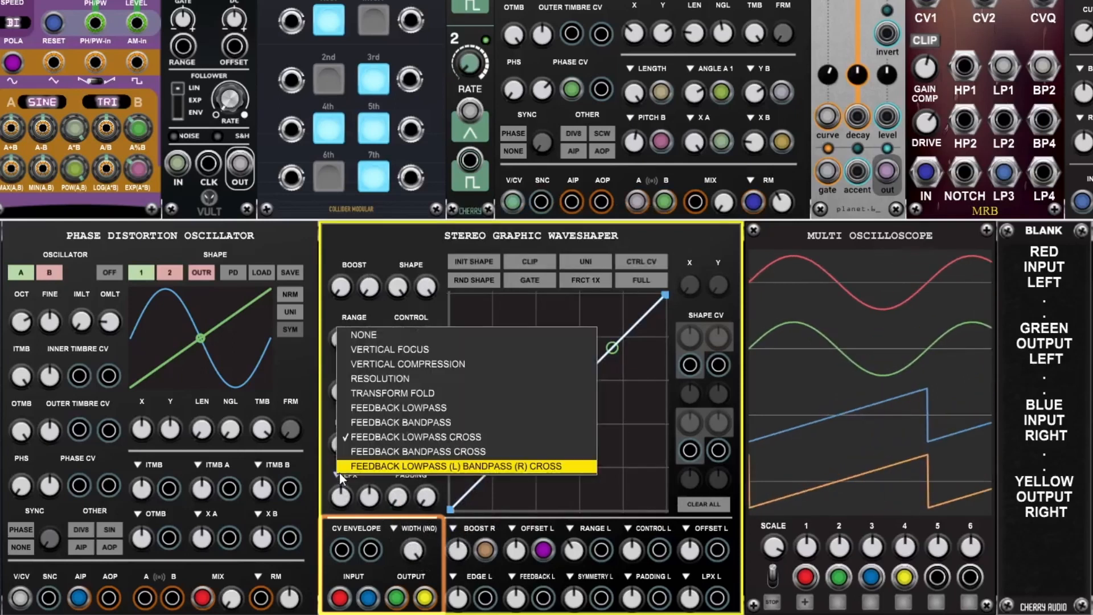
{"action": "left_click", "coordinate": [377, 459]}
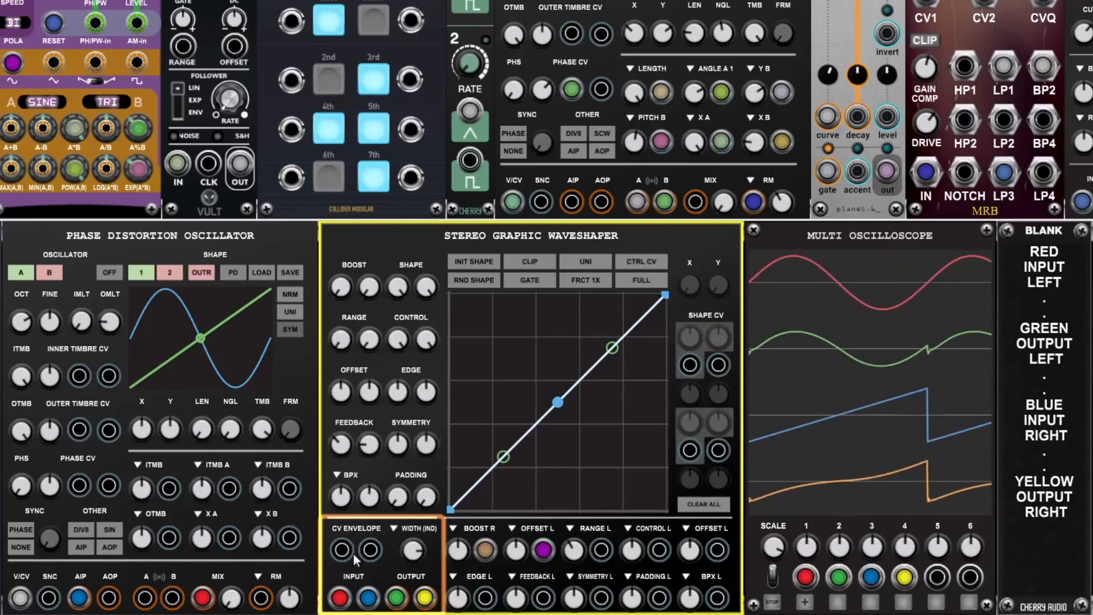
Step: Patch modulation outputs into the left and right CV ENVELOPE inputs and turn up the Offset L CV attenuverter
{"action": "left_click_drag", "start_coordinate": [312, 498], "coordinate": [95, 62]}
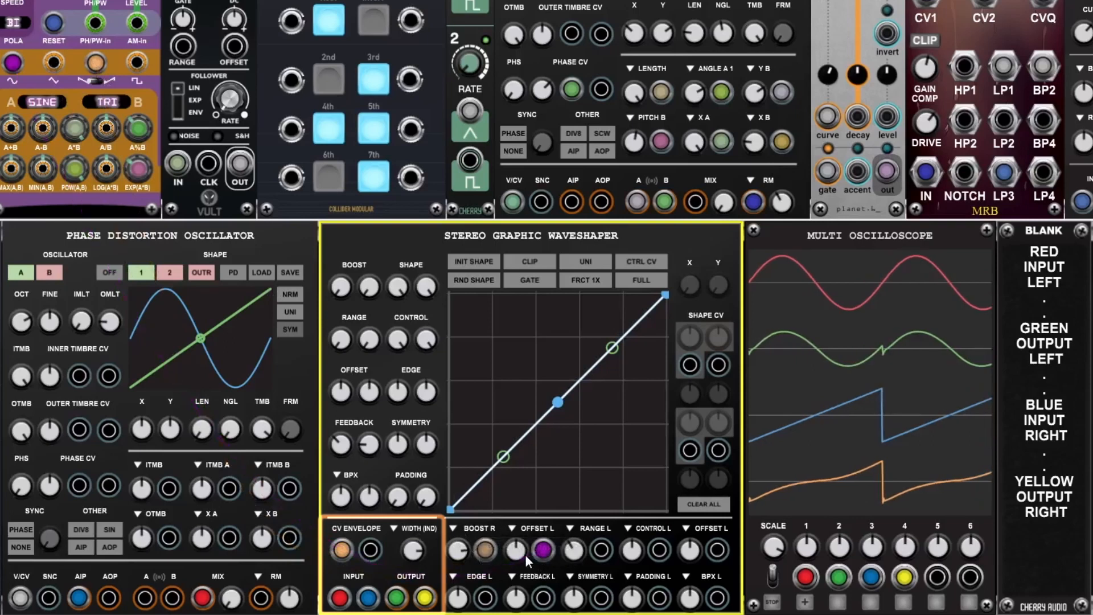
{"action": "left_click_drag", "start_coordinate": [524, 555], "coordinate": [518, 470]}
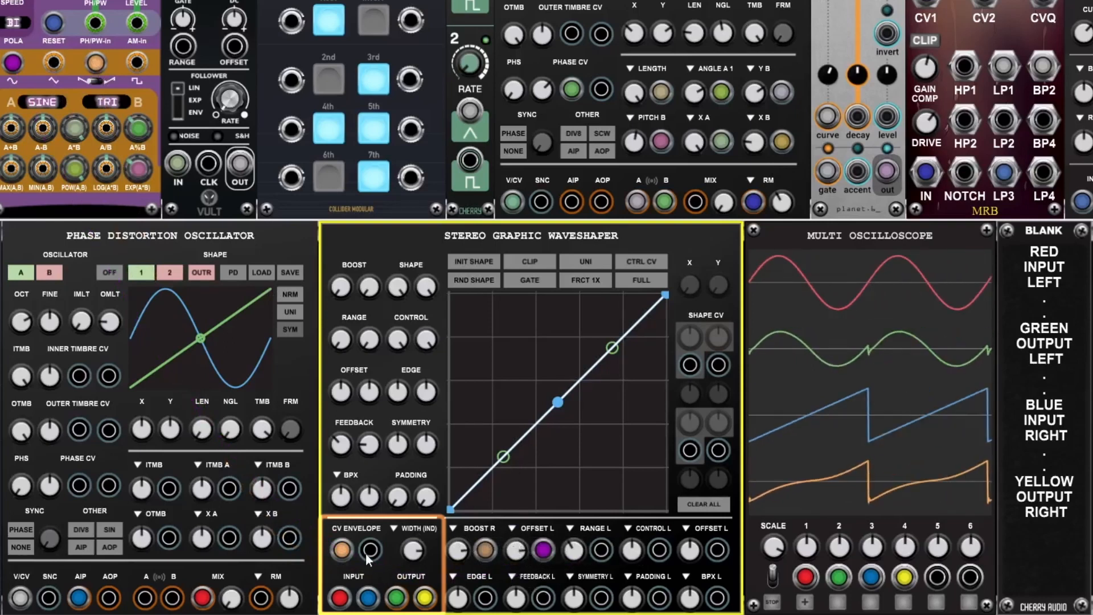
{"action": "left_click_drag", "start_coordinate": [370, 549], "coordinate": [121, 157]}
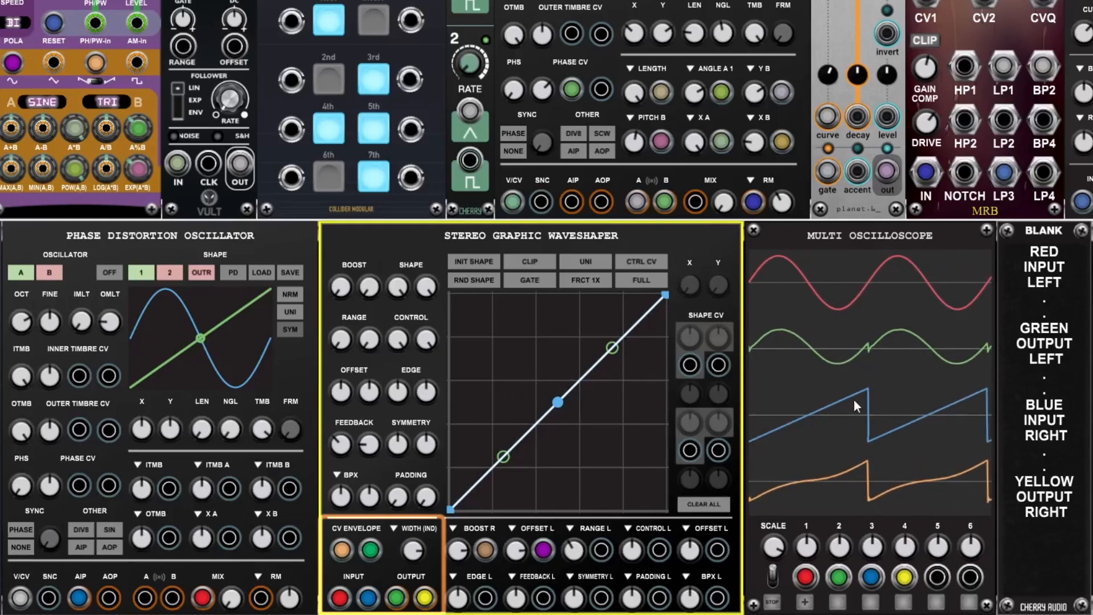
Step: Replace both CV ENVELOPE cables with signals from different modulation sources
{"action": "left_click_drag", "start_coordinate": [1092, 199], "coordinate": [315, 499]}
{"action": "left_click", "coordinate": [346, 547]}
{"action": "left_click_drag", "start_coordinate": [369, 551], "coordinate": [1055, 170]}
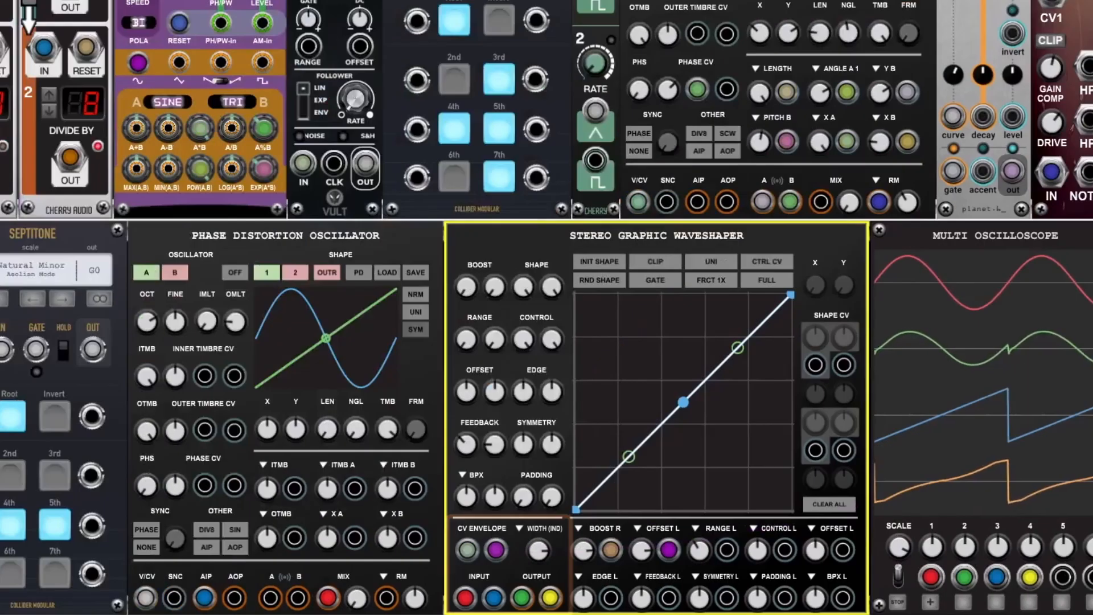
Step: Pull the cable from the Boost R CV input across the neighbouring CV inputs and plug it back in
{"action": "mouse_move", "coordinate": [608, 551]}
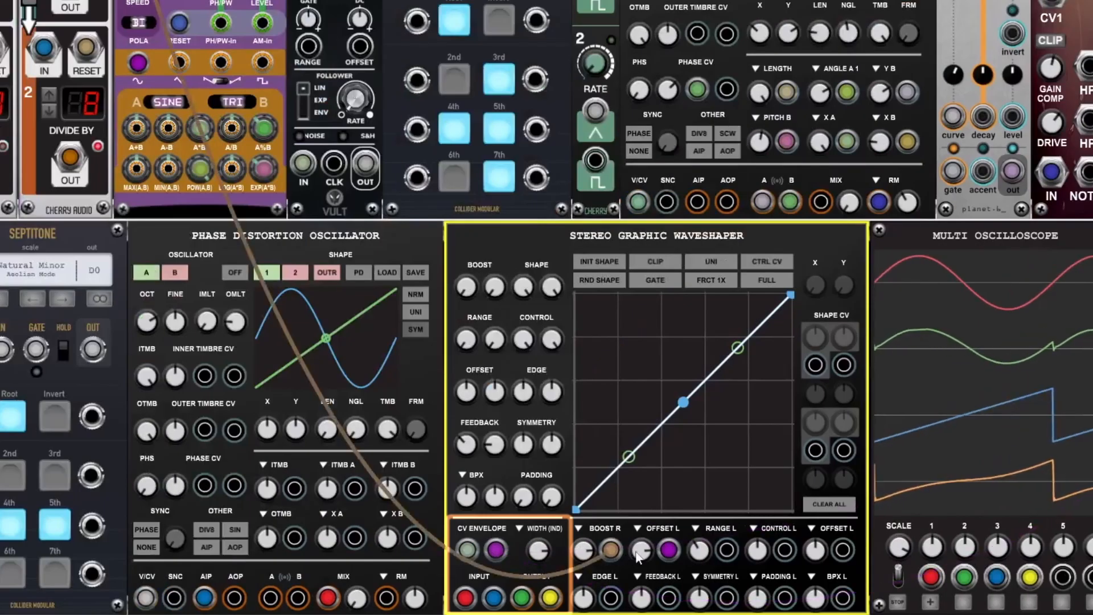
{"action": "left_click_drag", "start_coordinate": [607, 550], "coordinate": [727, 550]}
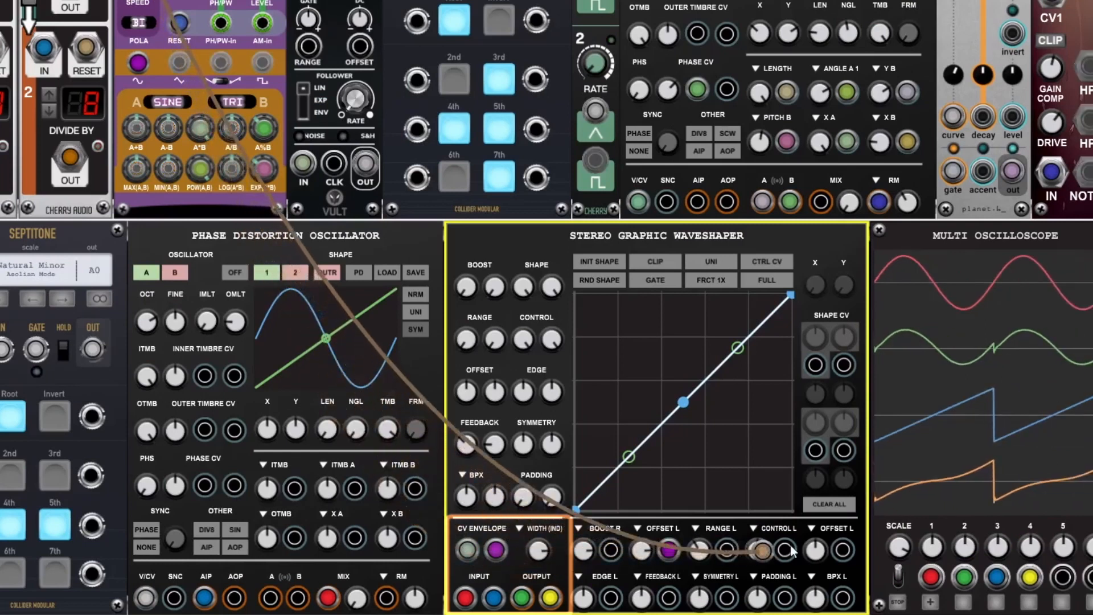
{"action": "left_click_drag", "start_coordinate": [663, 564], "coordinate": [610, 550]}
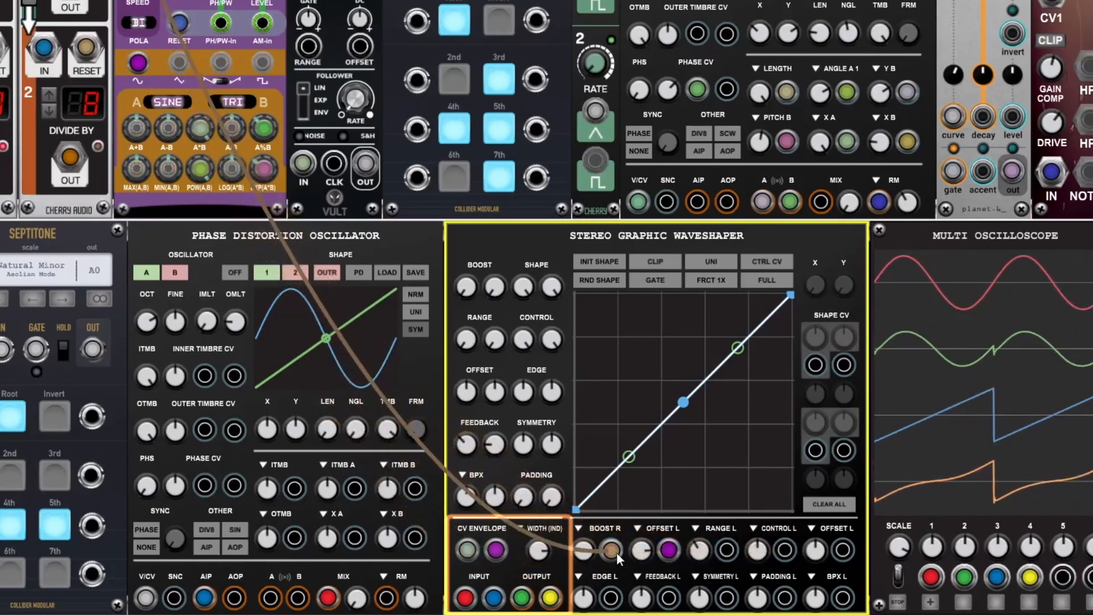
Step: Switch the stereo width mode from INDEPENDENT to OFFSET
{"action": "left_click", "coordinate": [541, 533]}
{"action": "left_click", "coordinate": [536, 519]}
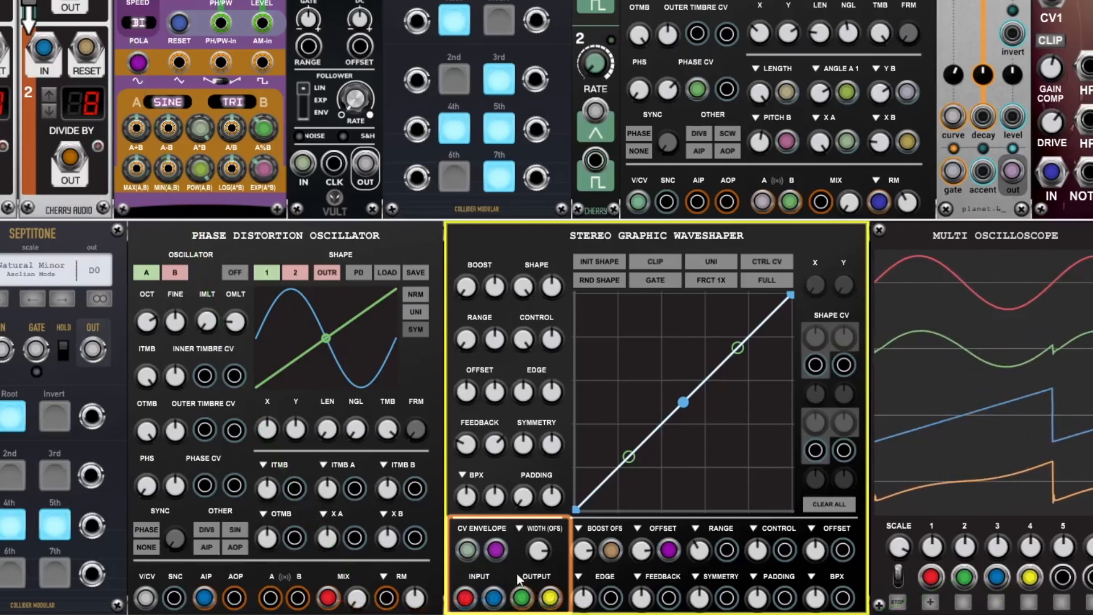
Step: Unplug and reconnect the cables of the right audio INPUT and the right CV ENVELOPE input
{"action": "left_click_drag", "start_coordinate": [493, 597], "coordinate": [486, 609]}
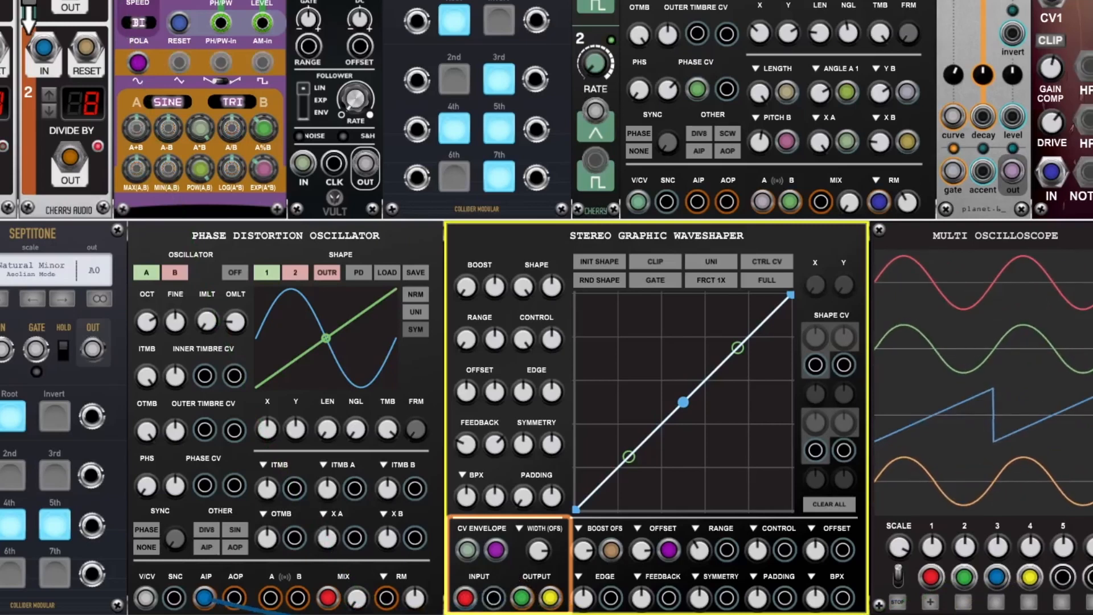
{"action": "left_click_drag", "start_coordinate": [495, 608], "coordinate": [493, 597]}
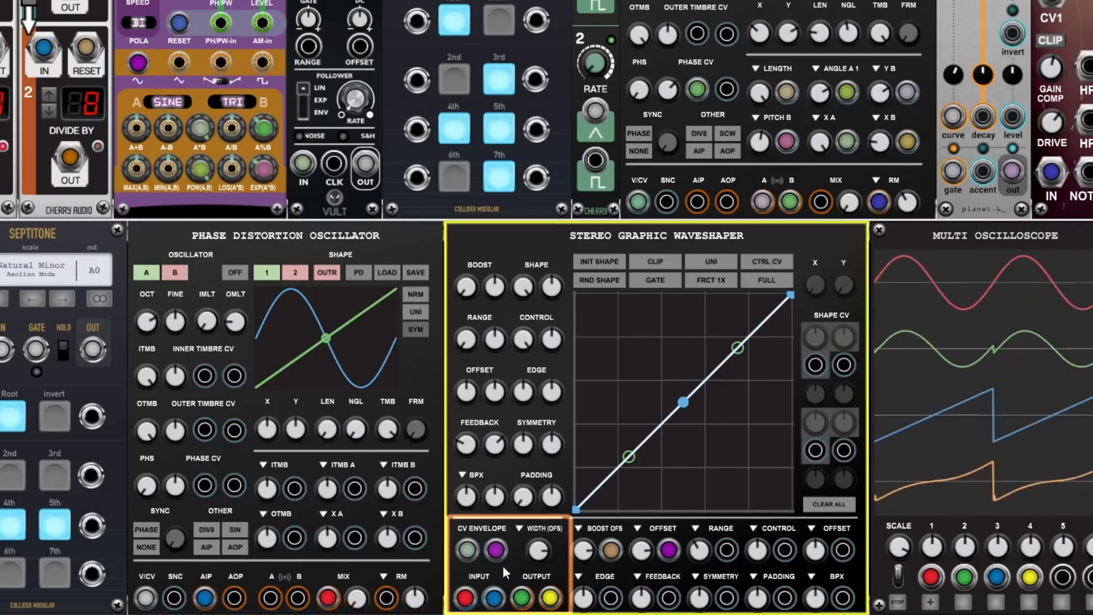
{"action": "mouse_move", "coordinate": [496, 549]}
{"action": "left_mouse_down"}
{"action": "mouse_move", "coordinate": [529, 576]}
{"action": "mouse_move", "coordinate": [496, 550]}
{"action": "left_mouse_up"}
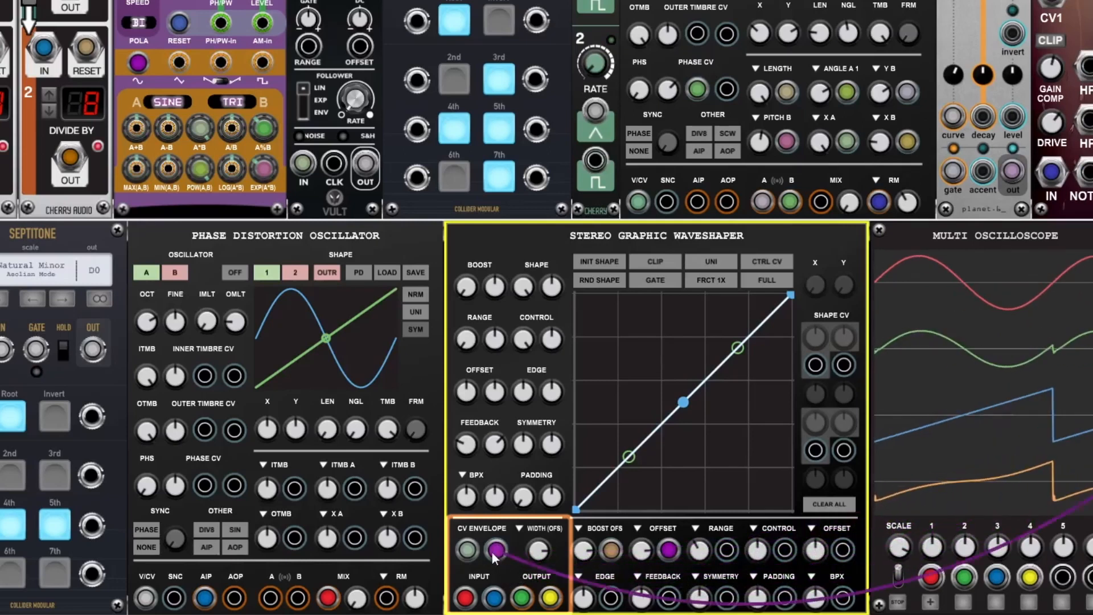
{"action": "mouse_move", "coordinate": [500, 552]}
{"action": "left_mouse_down"}
{"action": "mouse_move", "coordinate": [518, 569]}
{"action": "mouse_move", "coordinate": [495, 550]}
{"action": "left_mouse_up"}
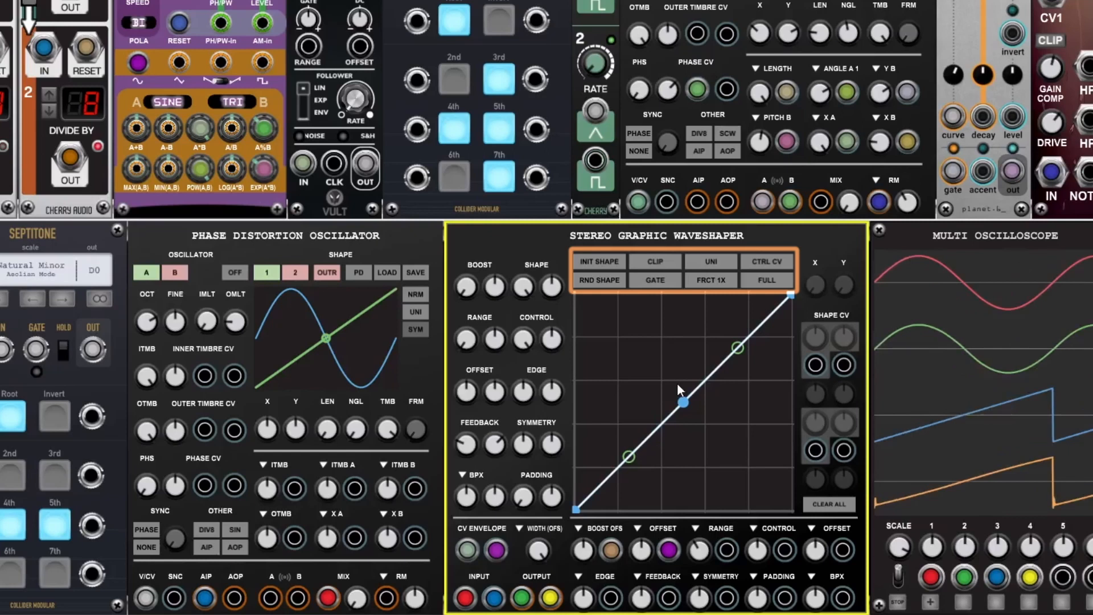
Step: Initialize the waveshaper curve with 3, 5 and 7 points in turn
{"action": "left_click", "coordinate": [596, 262]}
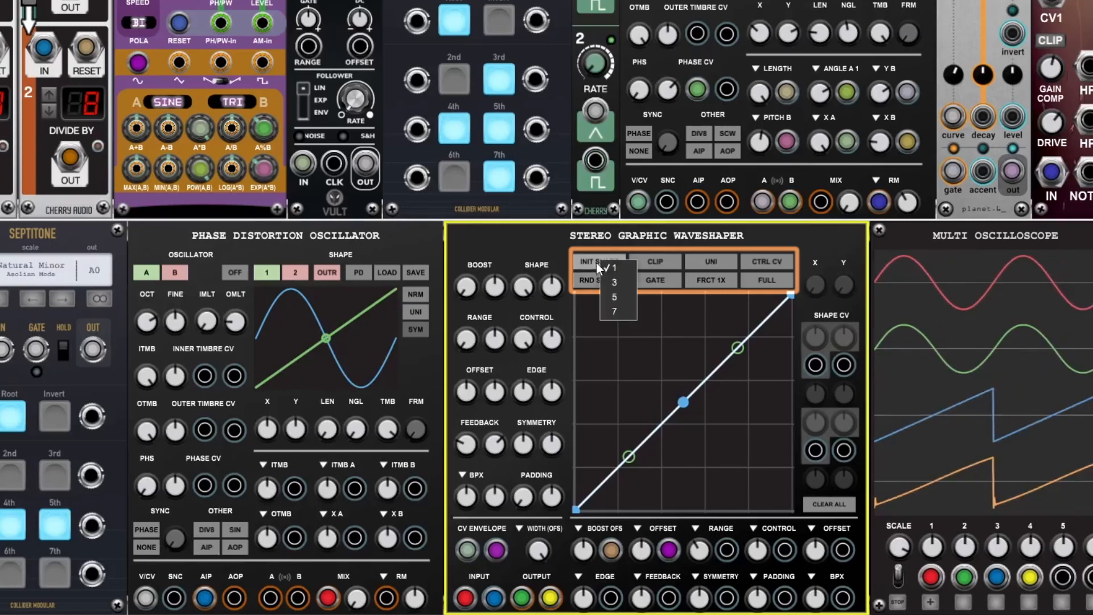
{"action": "left_click", "coordinate": [619, 282]}
{"action": "left_click", "coordinate": [601, 260]}
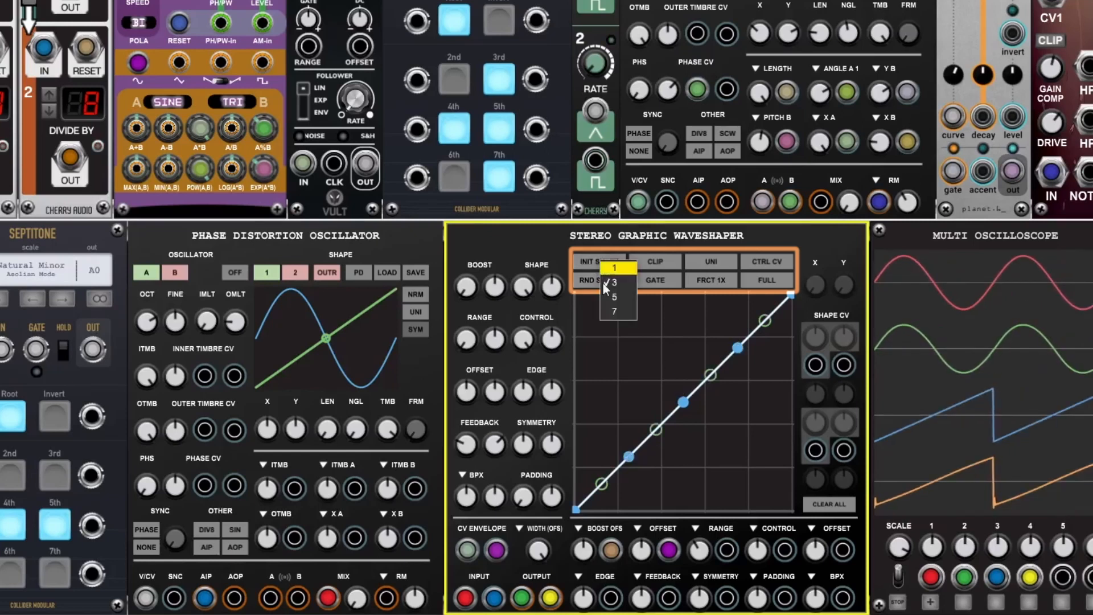
{"action": "left_click", "coordinate": [609, 299]}
{"action": "left_click", "coordinate": [599, 260]}
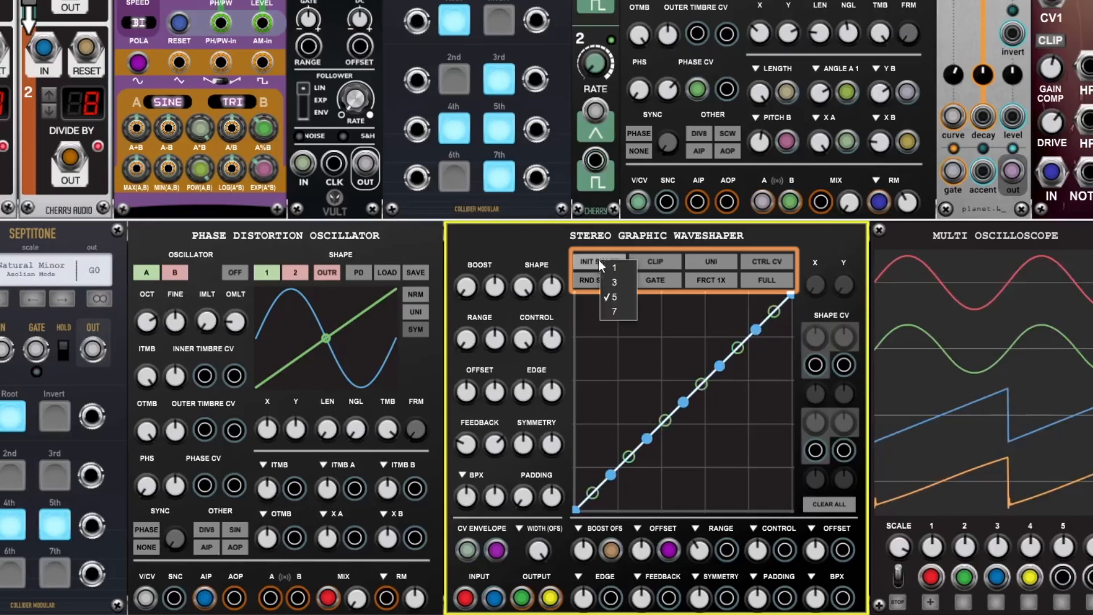
{"action": "left_click", "coordinate": [613, 313]}
Step: Pull the points of the seven-point curve into a zigzag, then initialize the curve with 1 point
{"action": "left_click_drag", "start_coordinate": [600, 486], "coordinate": [635, 489]}
{"action": "left_click_drag", "start_coordinate": [656, 429], "coordinate": [647, 368]}
{"action": "left_click_drag", "start_coordinate": [683, 402], "coordinate": [698, 444]}
{"action": "left_click_drag", "start_coordinate": [704, 359], "coordinate": [754, 384]}
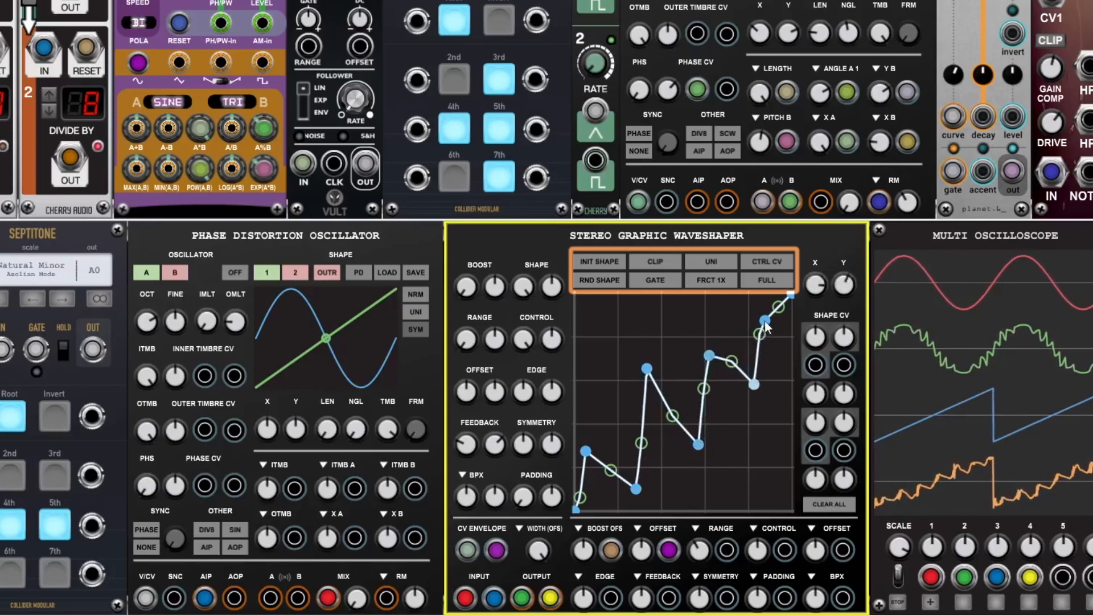
{"action": "left_click_drag", "start_coordinate": [764, 321], "coordinate": [774, 400]}
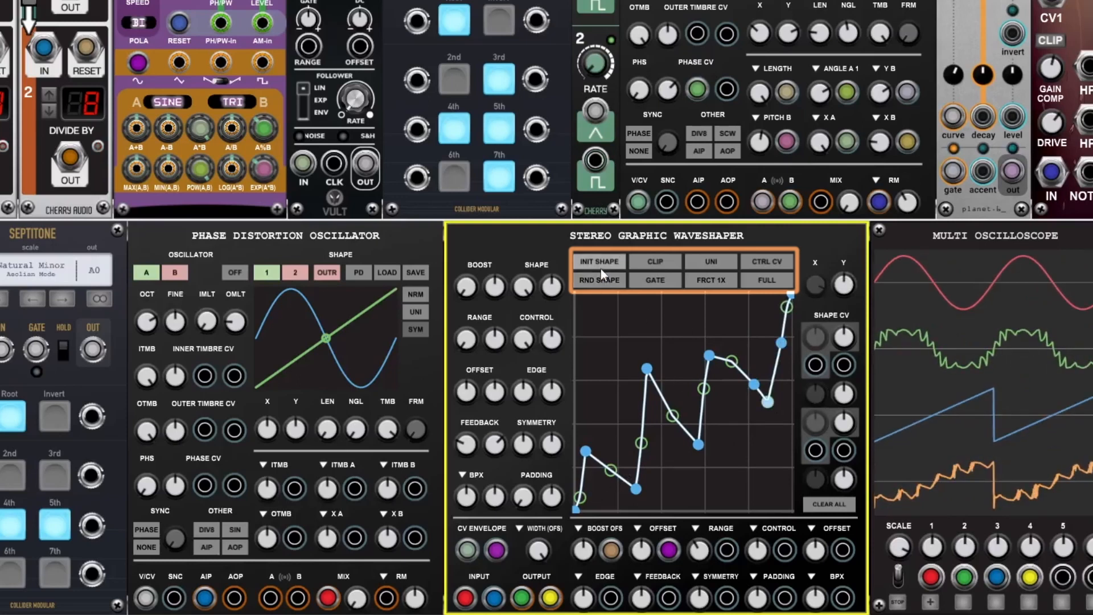
{"action": "left_click", "coordinate": [614, 273]}
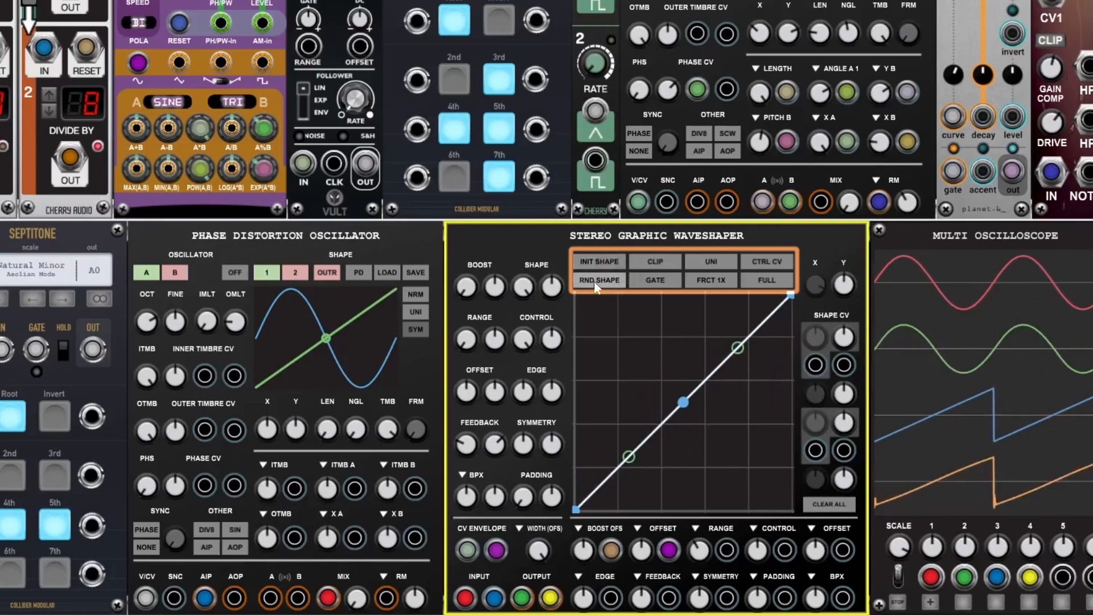
Step: Randomize the curve shape repeatedly, changing the randomization option between the first and the following variations
{"action": "left_click", "coordinate": [595, 284]}
{"action": "left_click", "coordinate": [595, 285]}
{"action": "left_click", "coordinate": [595, 284]}
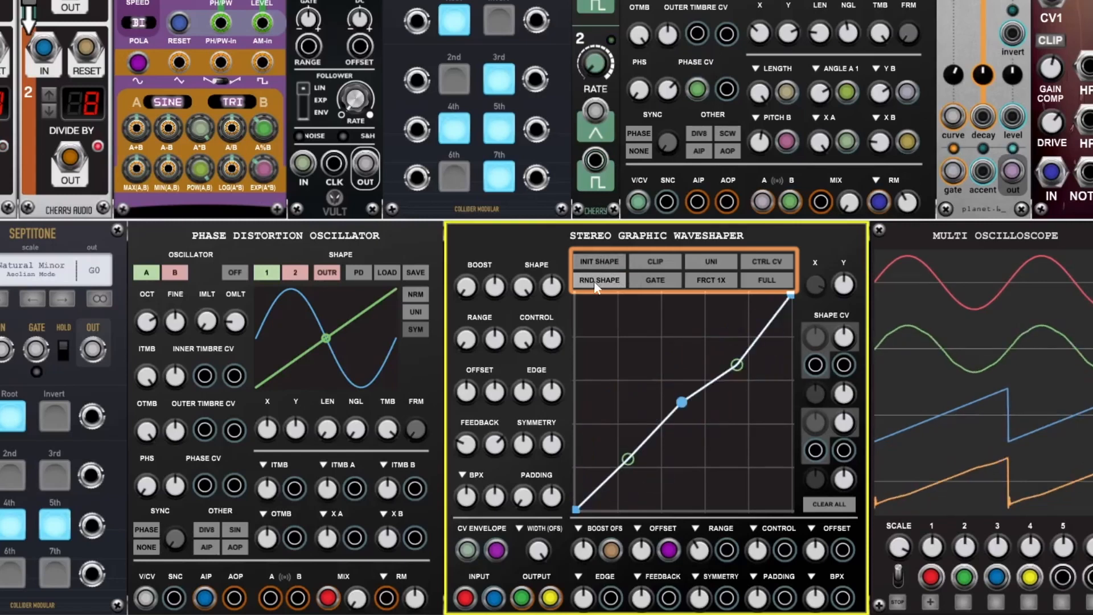
{"action": "right_click", "coordinate": [596, 279]}
{"action": "left_click", "coordinate": [606, 289]}
{"action": "left_click", "coordinate": [607, 288]}
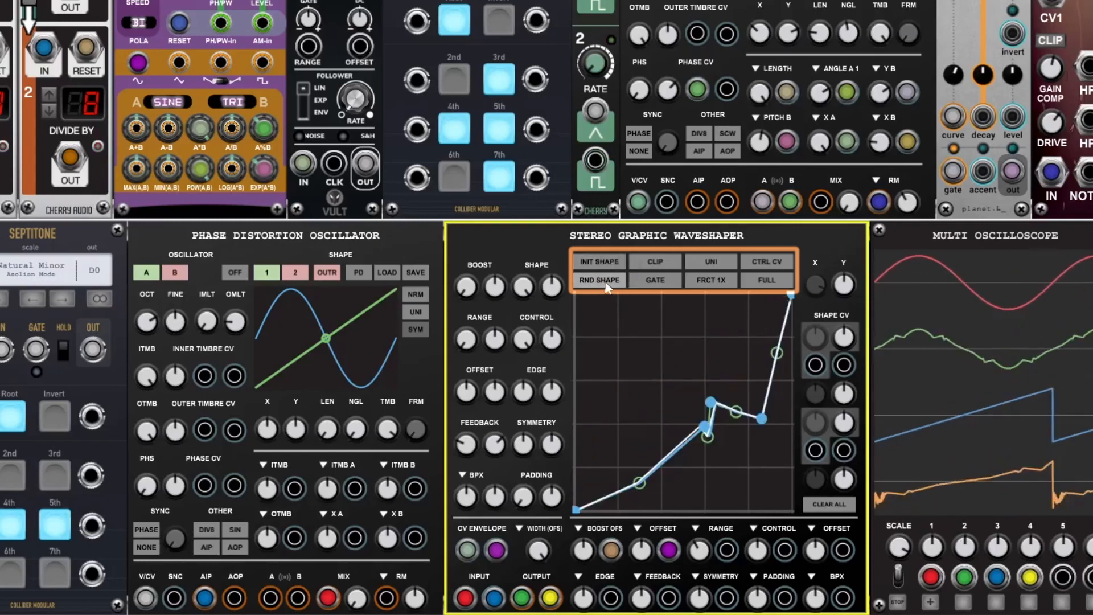
{"action": "left_click", "coordinate": [607, 288]}
{"action": "left_click", "coordinate": [607, 289]}
{"action": "left_click", "coordinate": [607, 288]}
{"action": "left_click", "coordinate": [607, 288]}
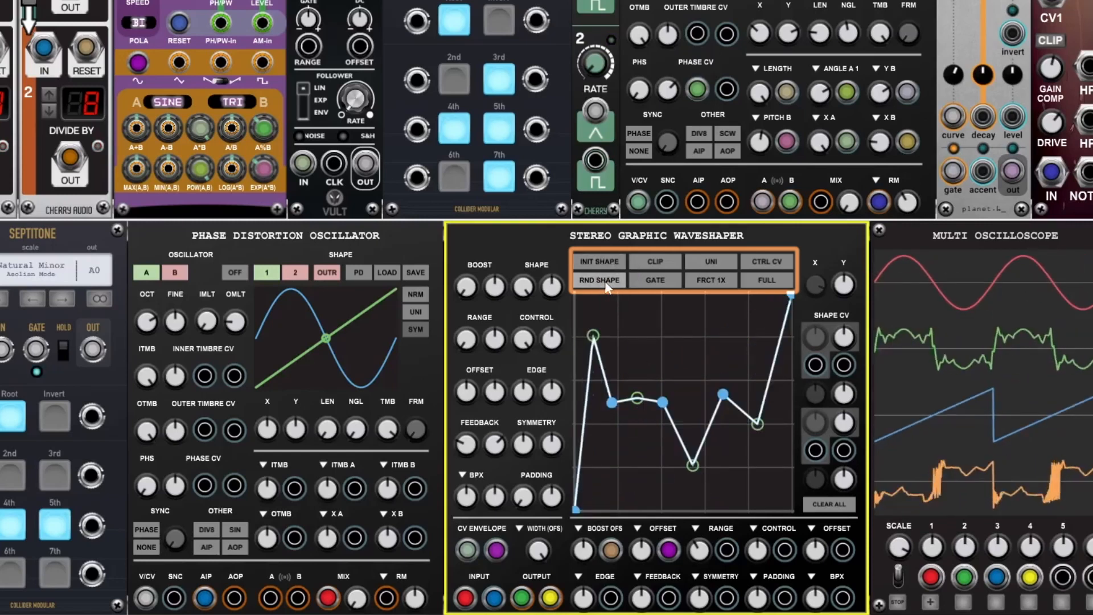
Step: Generate several more random variations of the waveshaper curve
{"action": "left_click", "coordinate": [607, 288]}
{"action": "left_click", "coordinate": [607, 288]}
{"action": "left_click", "coordinate": [603, 289]}
{"action": "left_click", "coordinate": [601, 291]}
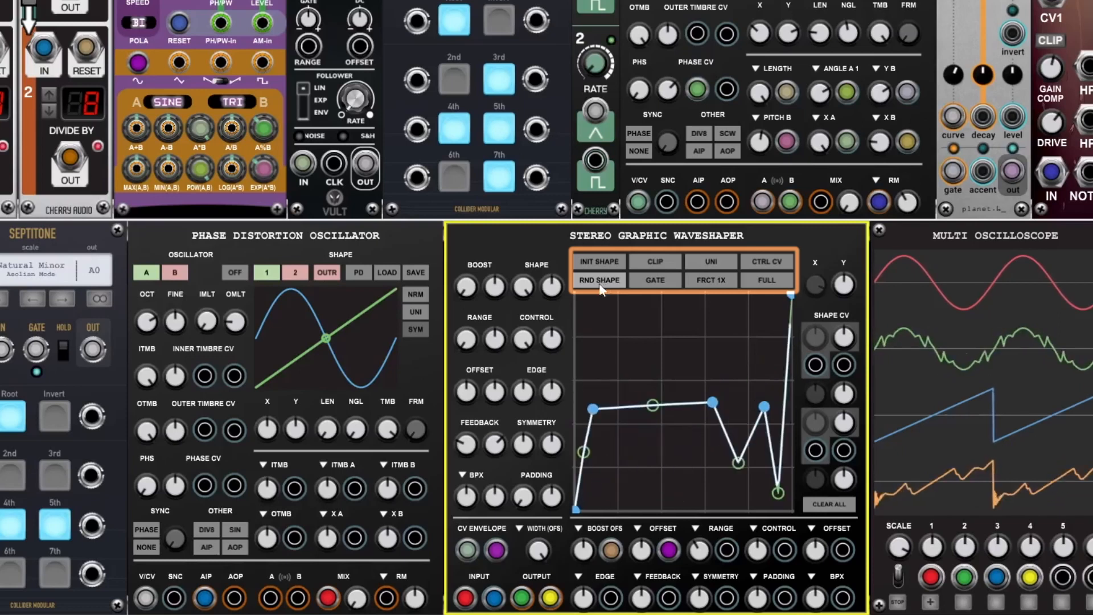
{"action": "left_click", "coordinate": [600, 291]}
{"action": "left_click", "coordinate": [600, 291]}
{"action": "left_click", "coordinate": [600, 291]}
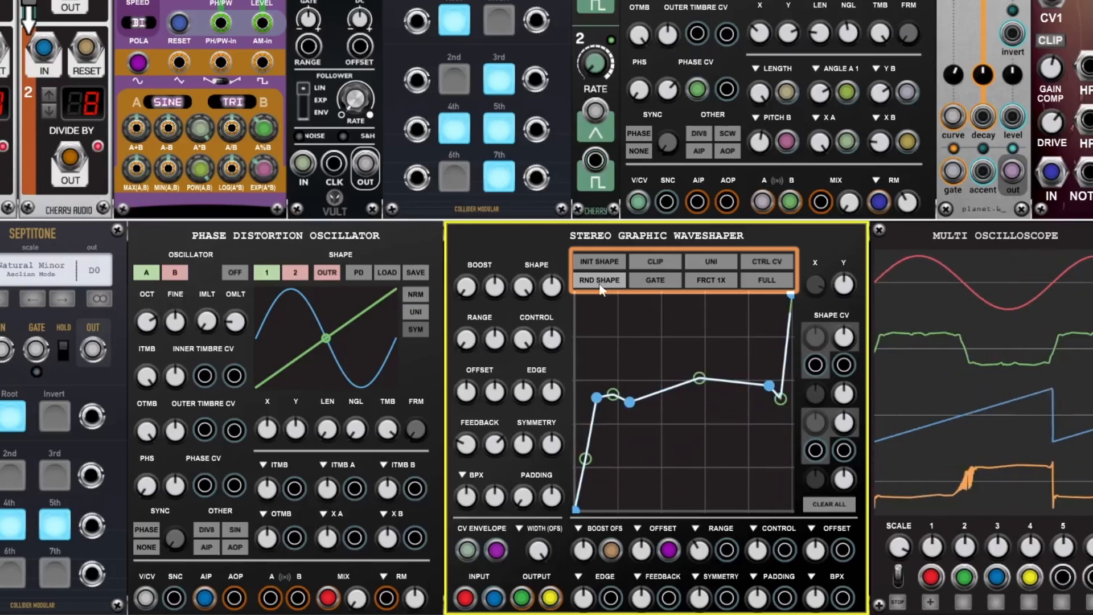
{"action": "left_click", "coordinate": [600, 290]}
Step: Lower a point in the curve's lower part and raise two in its upper part, then initialize the curve with 1 point
{"action": "left_click_drag", "start_coordinate": [623, 394], "coordinate": [626, 448]}
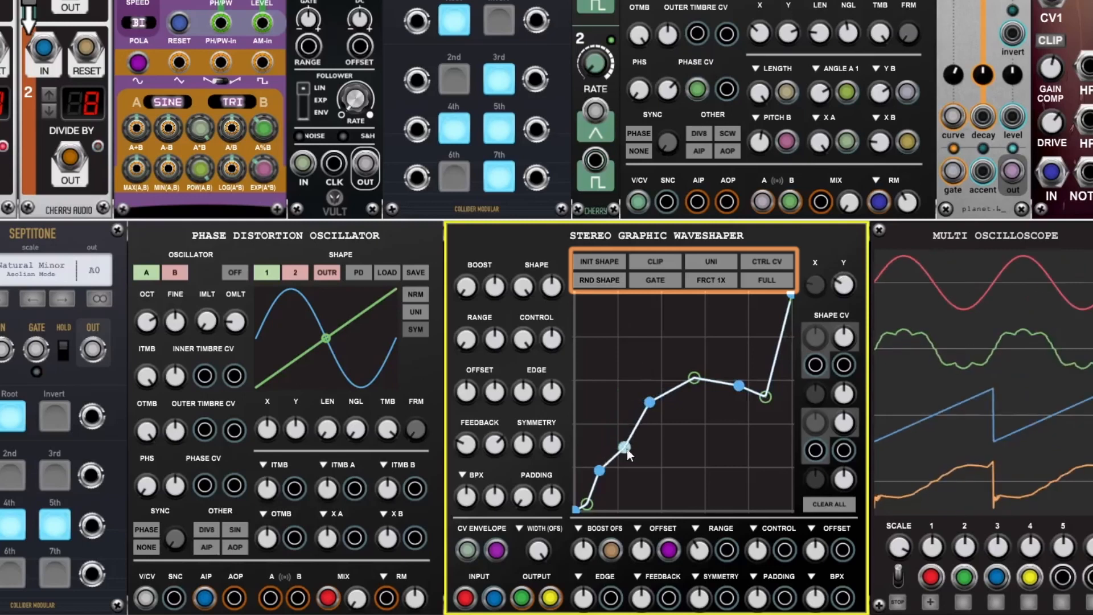
{"action": "left_click_drag", "start_coordinate": [766, 397], "coordinate": [742, 313]}
{"action": "left_click_drag", "start_coordinate": [740, 387], "coordinate": [735, 304]}
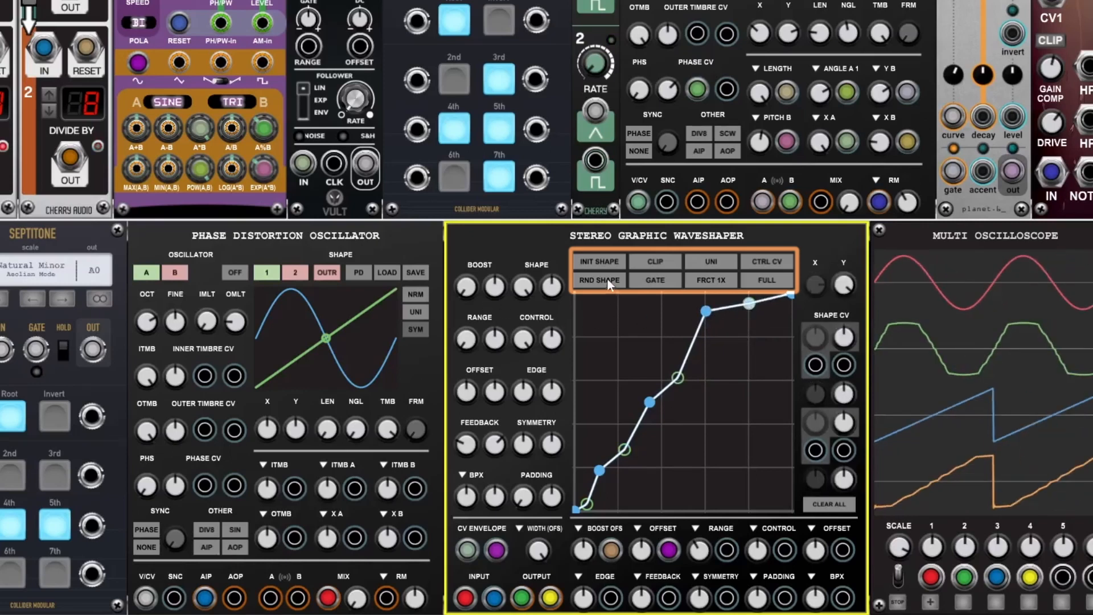
{"action": "left_click", "coordinate": [607, 262]}
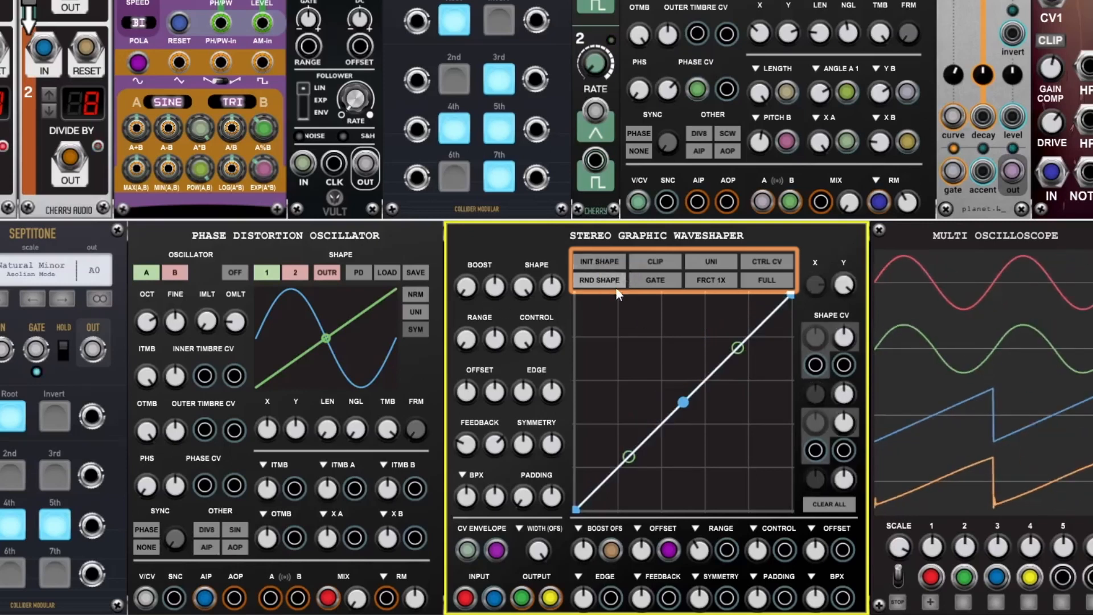
Step: Compare the CLIP and FOLD modes while raising and lowering the left BOOST knob, ending in CLIP mode with BOOST raised
{"action": "left_click", "coordinate": [670, 264]}
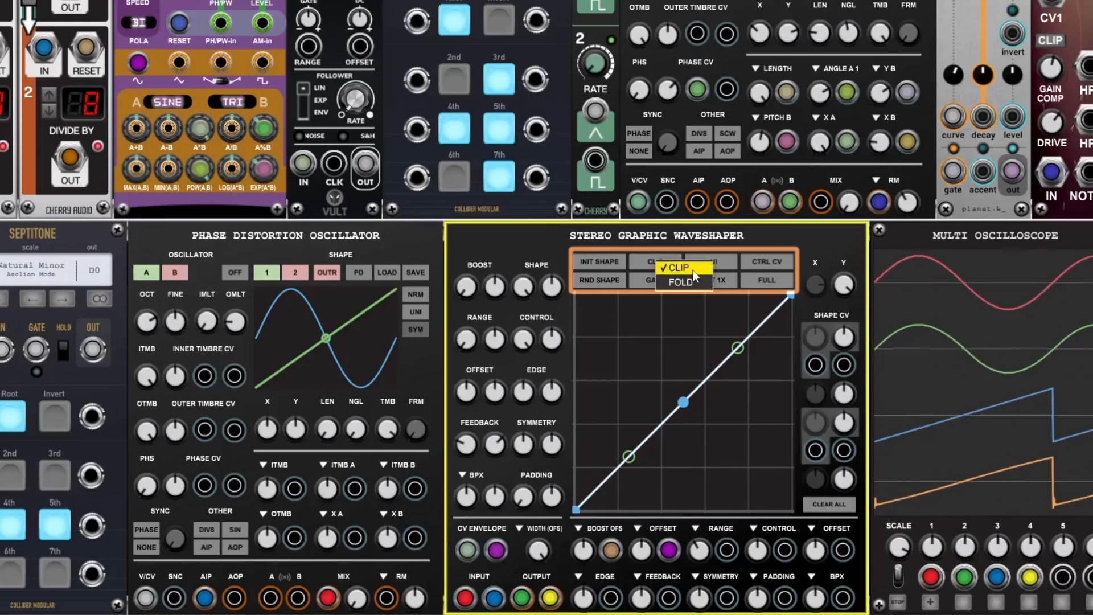
{"action": "left_click_drag", "start_coordinate": [470, 282], "coordinate": [451, 87]}
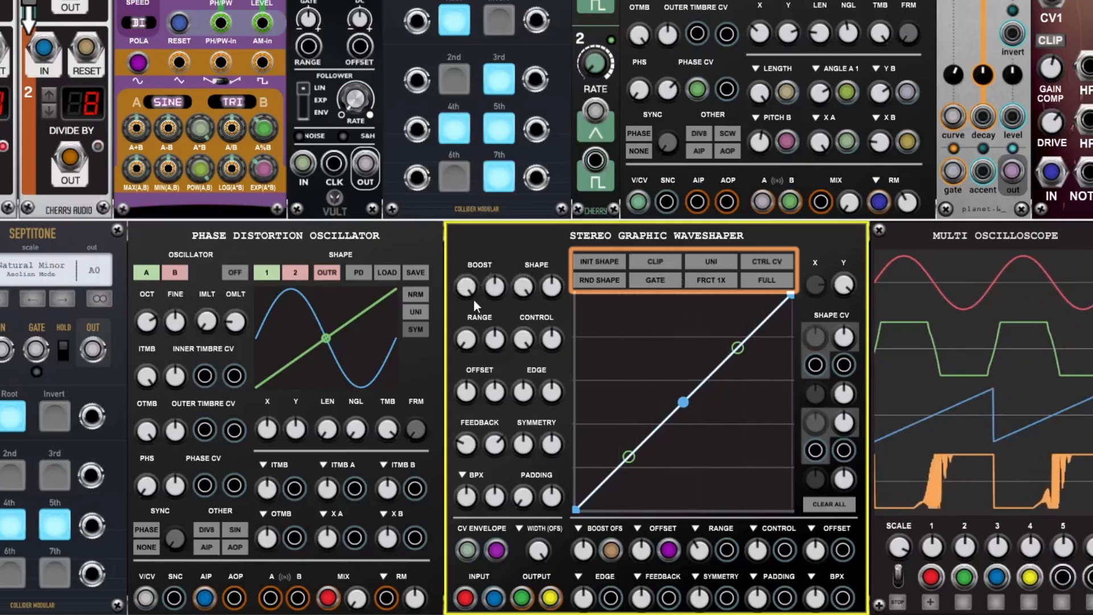
{"action": "left_click", "coordinate": [657, 262]}
{"action": "left_click", "coordinate": [668, 287]}
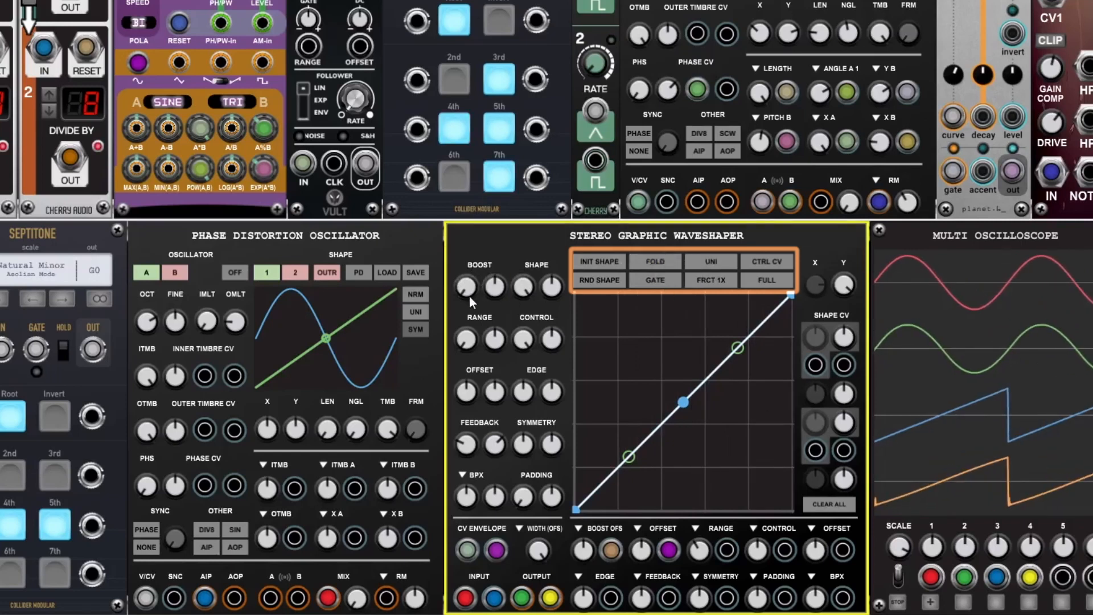
{"action": "left_click_drag", "start_coordinate": [468, 289], "coordinate": [474, 320]}
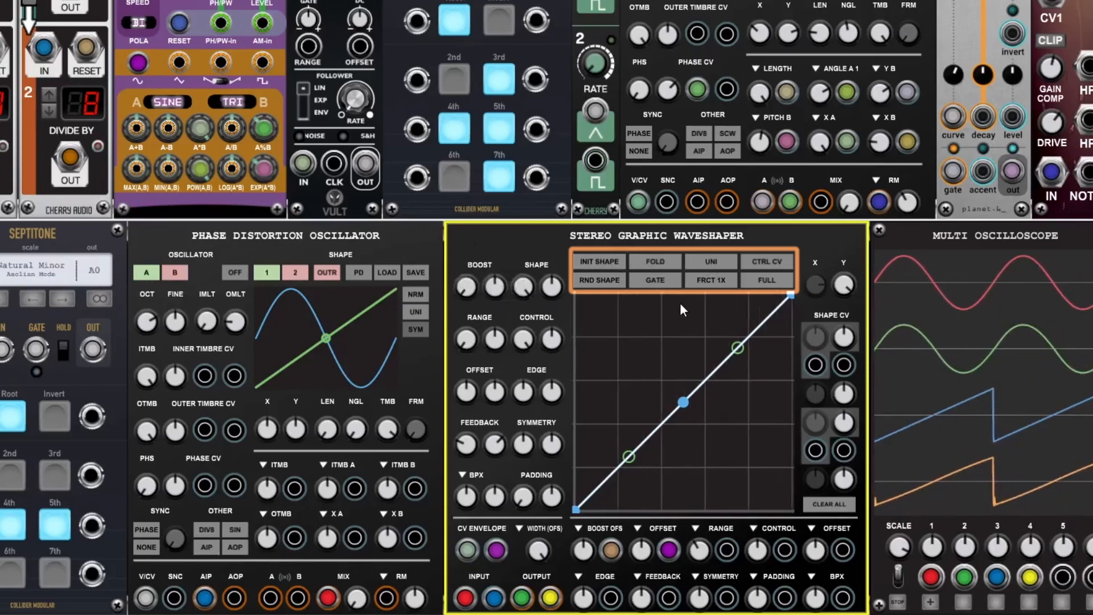
{"action": "left_click", "coordinate": [657, 263]}
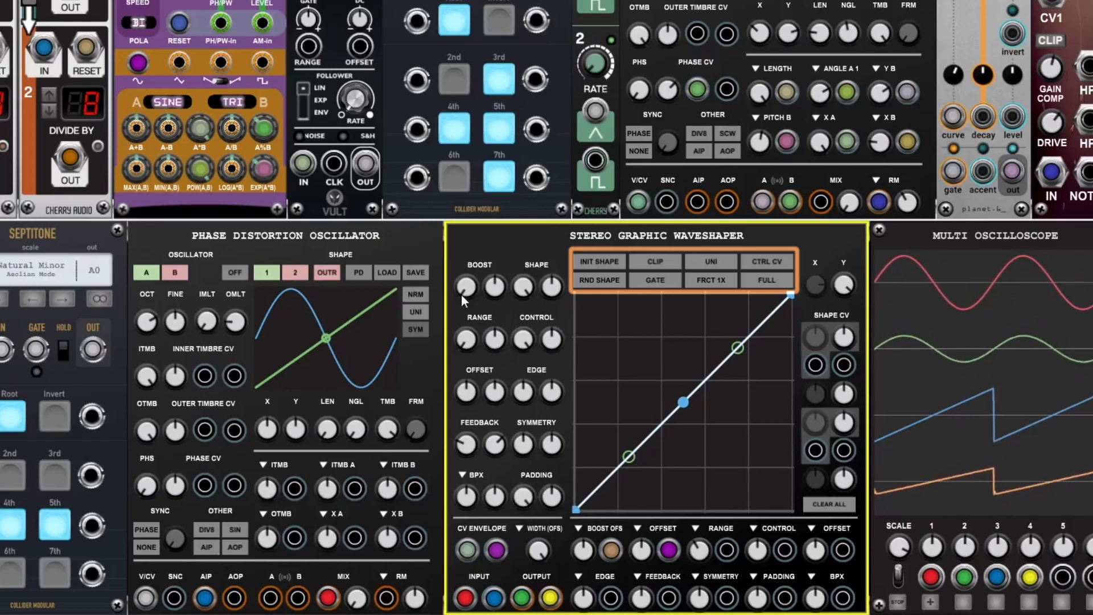
{"action": "left_click_drag", "start_coordinate": [469, 297], "coordinate": [463, 143]}
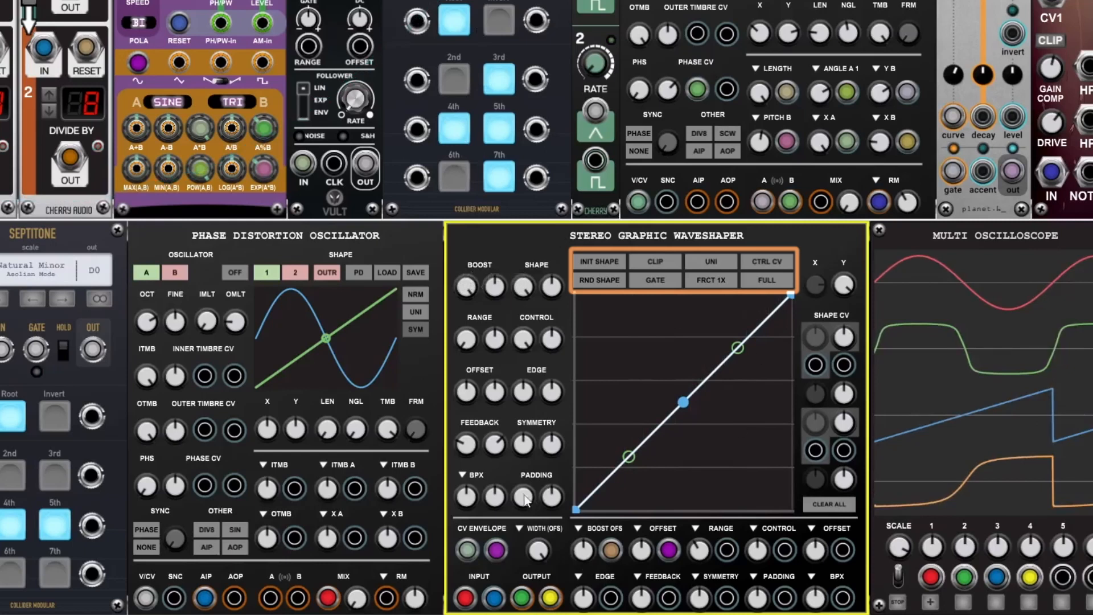
Step: Adjust the left PADDING knob and set the BPX parameter to NONE
{"action": "mouse_move", "coordinate": [524, 497]}
{"action": "left_mouse_down"}
{"action": "mouse_move", "coordinate": [524, 603]}
{"action": "mouse_move", "coordinate": [499, 453]}
{"action": "mouse_move", "coordinate": [471, 523]}
{"action": "mouse_move", "coordinate": [474, 603]}
{"action": "left_mouse_up"}
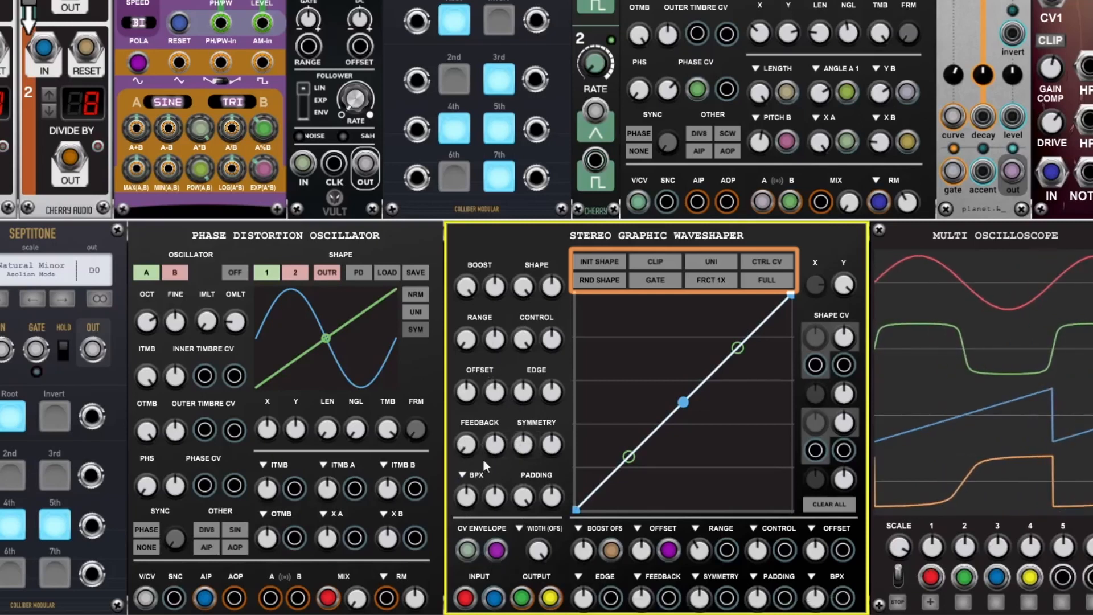
{"action": "left_click", "coordinate": [470, 476]}
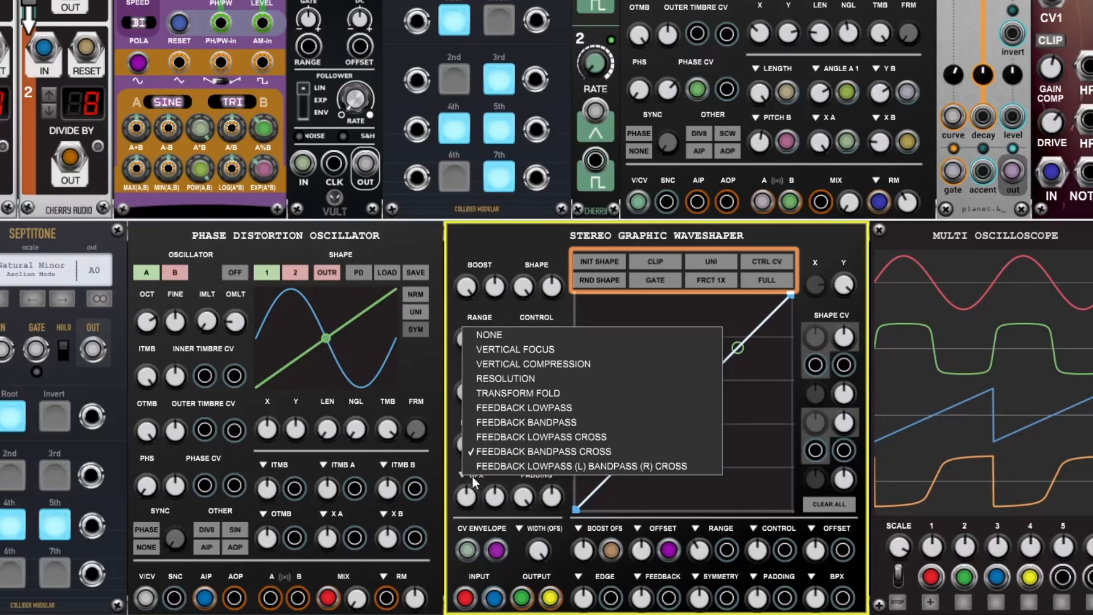
{"action": "left_click", "coordinate": [495, 334]}
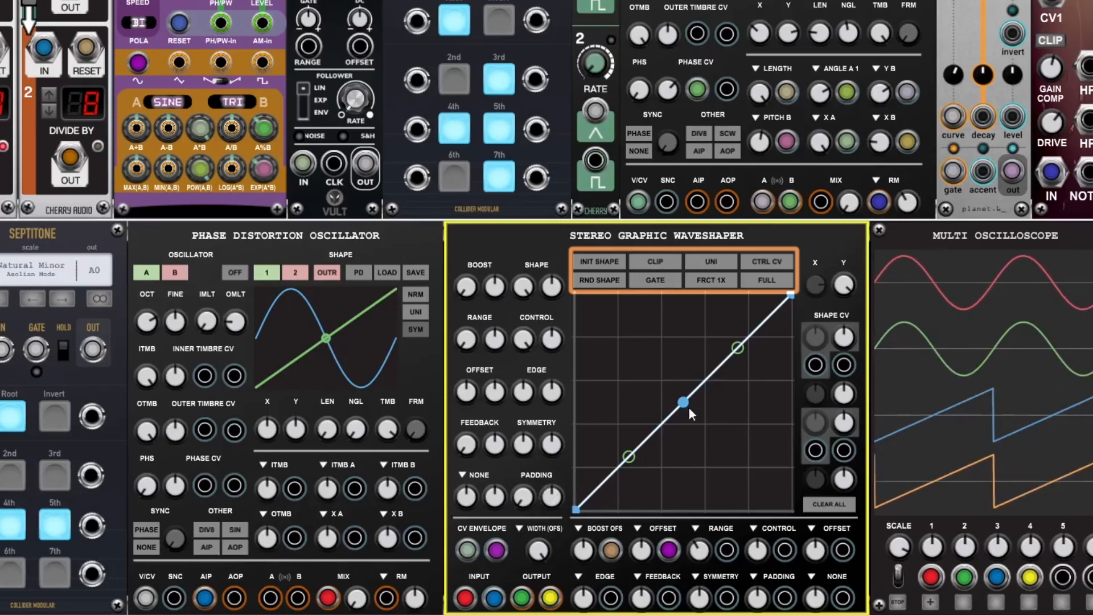
Step: Pull the curve's points up to its upper limit and smooth it with the left EDGE knob, then initialize the curve with 1 point
{"action": "left_click_drag", "start_coordinate": [685, 404], "coordinate": [690, 318]}
{"action": "left_click_drag", "start_coordinate": [742, 348], "coordinate": [740, 296]}
{"action": "left_click_drag", "start_coordinate": [525, 393], "coordinate": [548, 155]}
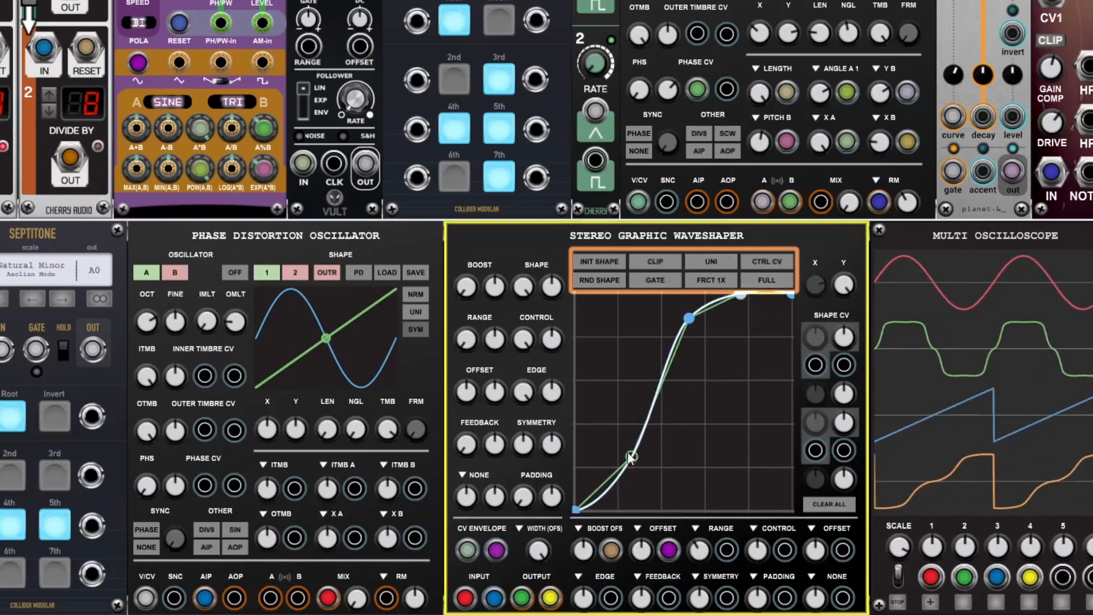
{"action": "left_click_drag", "start_coordinate": [631, 457], "coordinate": [646, 444]}
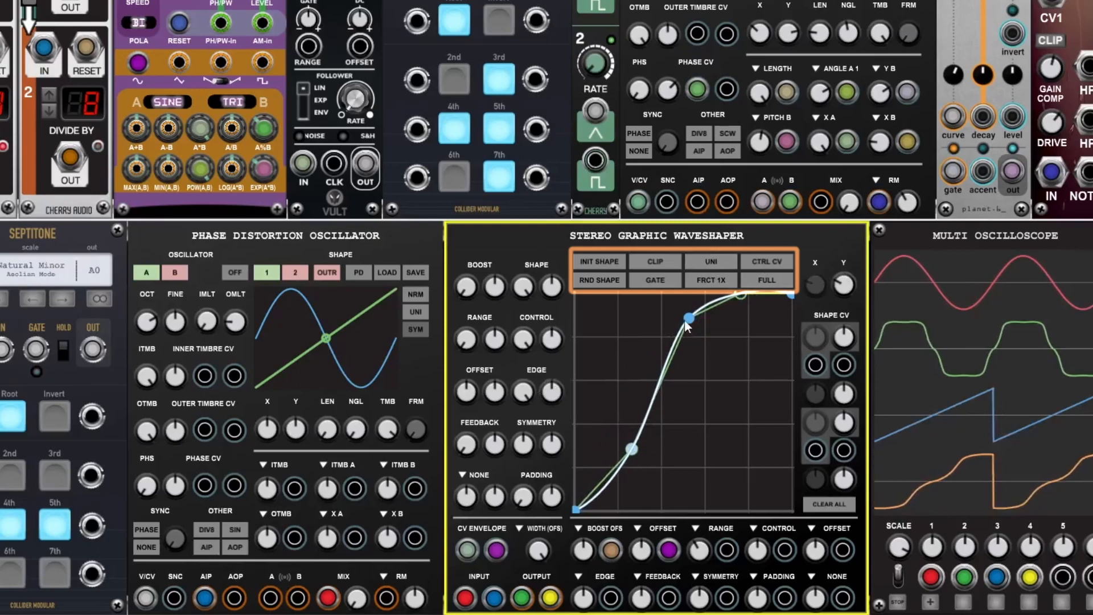
{"action": "left_click_drag", "start_coordinate": [684, 319], "coordinate": [686, 295]}
{"action": "left_click_drag", "start_coordinate": [635, 450], "coordinate": [620, 268]}
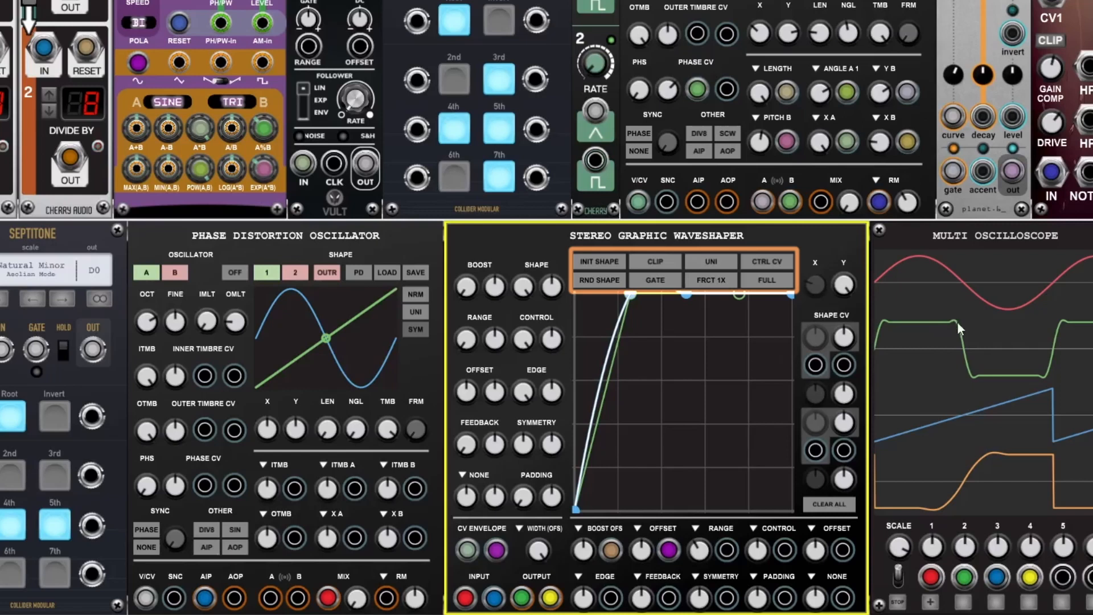
{"action": "left_click", "coordinate": [602, 263]}
{"action": "left_click", "coordinate": [621, 270]}
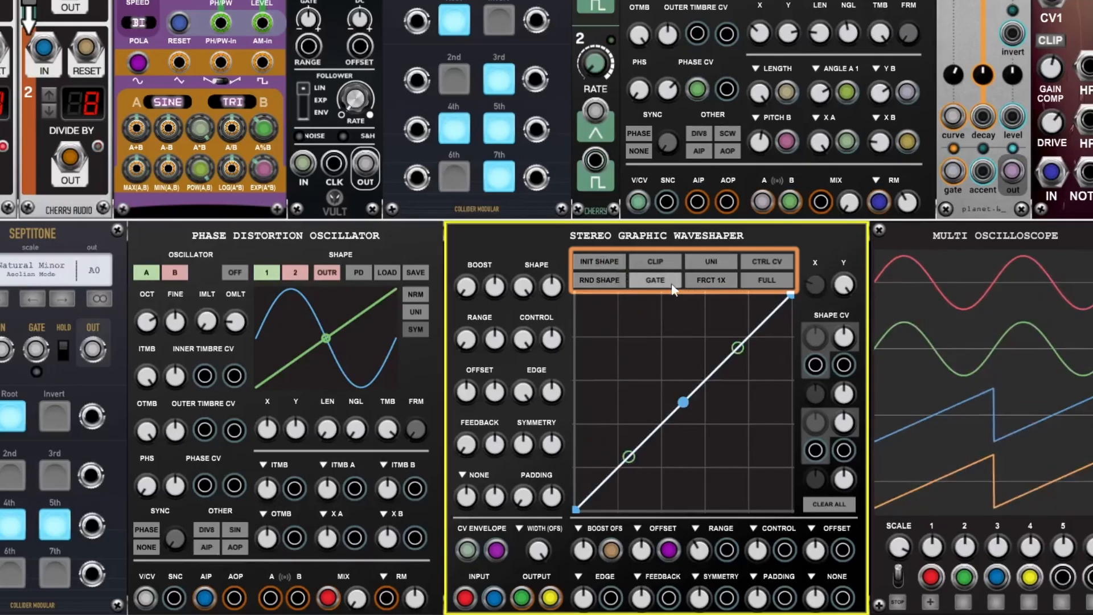
Step: Show the GATE mode options, then unplug and reconnect the left INPUT cable
{"action": "left_click", "coordinate": [657, 281]}
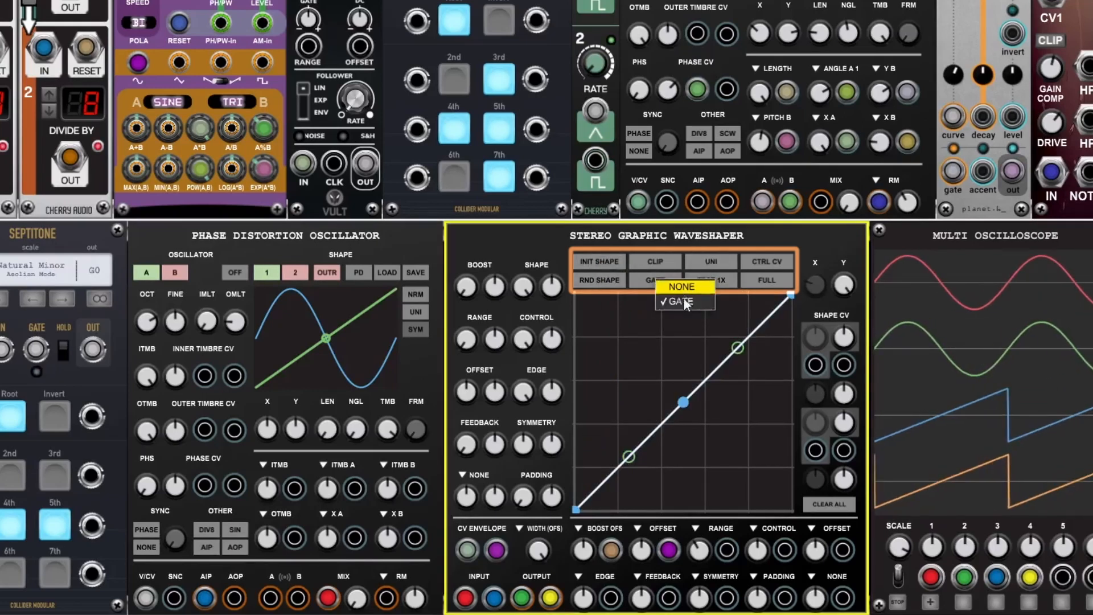
{"action": "mouse_move", "coordinate": [466, 599]}
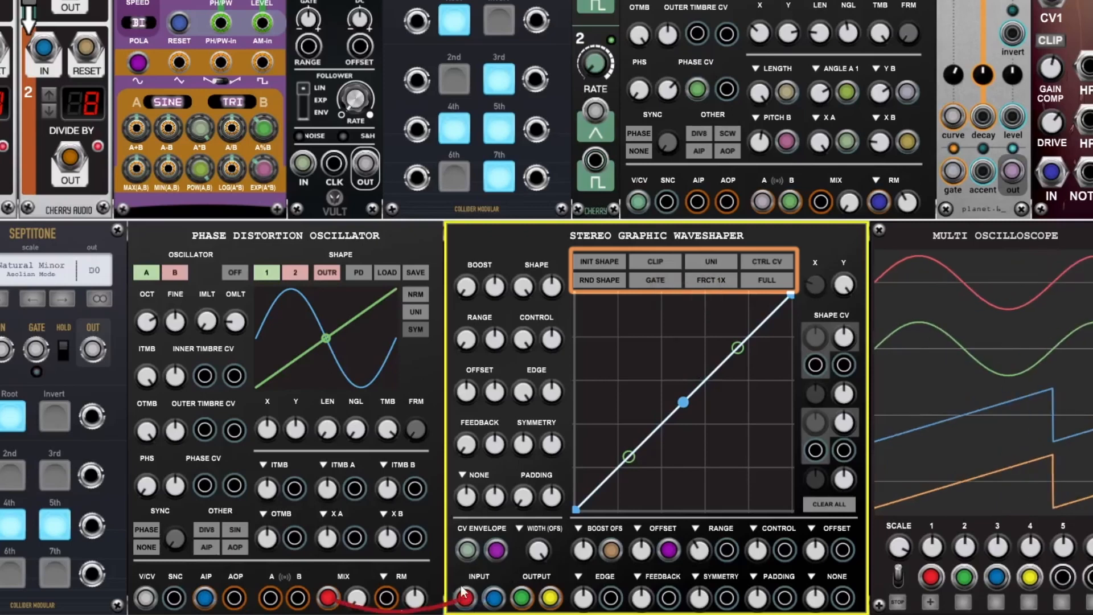
{"action": "mouse_move", "coordinate": [462, 589]}
{"action": "left_mouse_down"}
{"action": "mouse_move", "coordinate": [441, 563]}
{"action": "mouse_move", "coordinate": [465, 598]}
{"action": "left_mouse_up"}
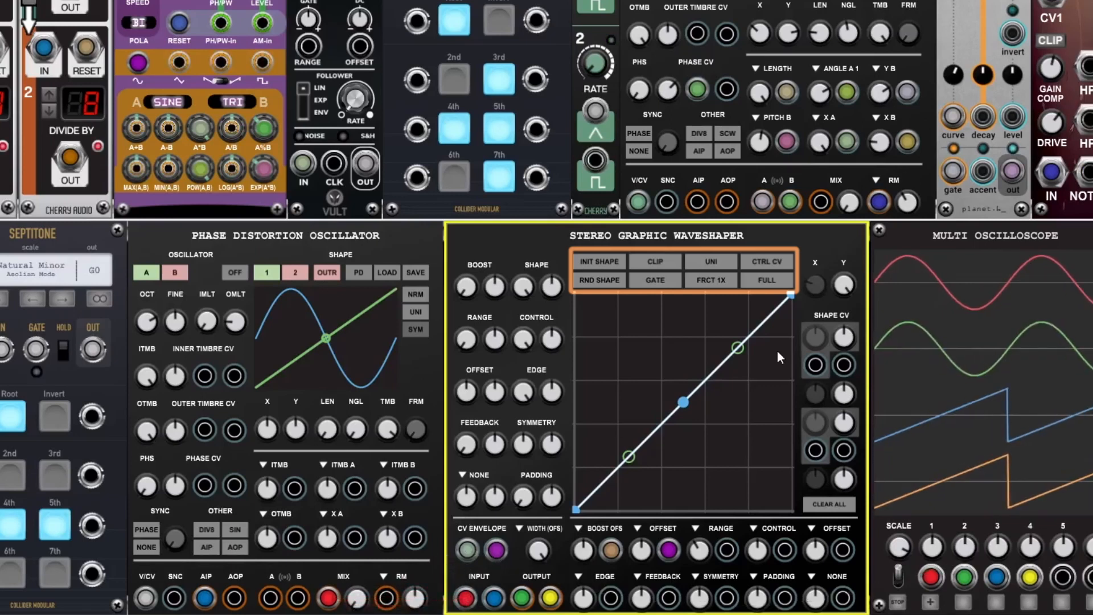
Step: Switch the curve polarity to BI and back to UNI, raise the upper curve handle to the maximum, and return to BI
{"action": "left_click", "coordinate": [715, 265]}
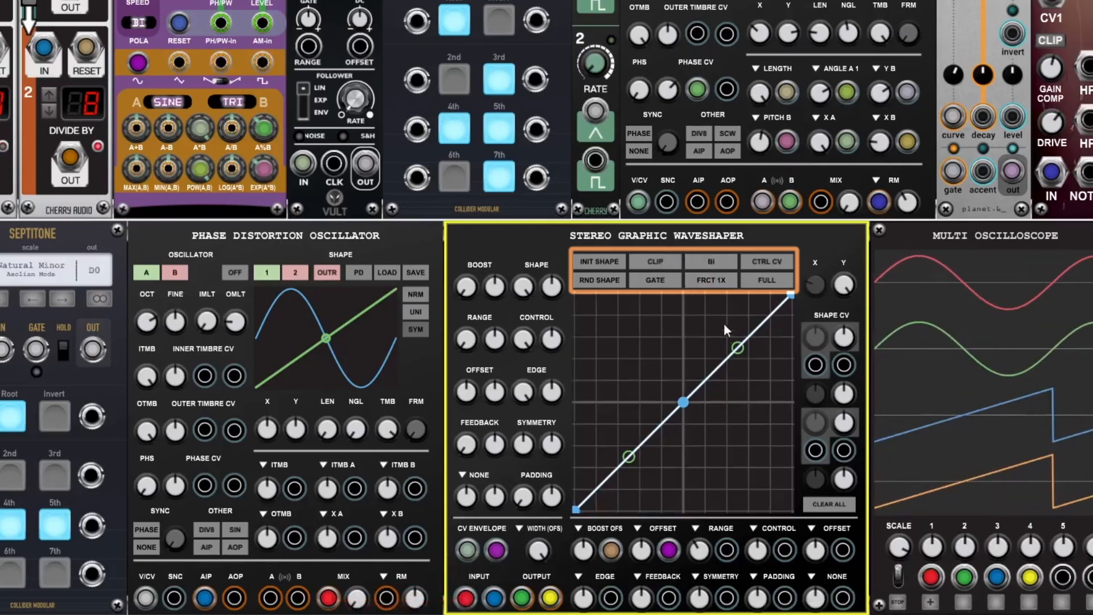
{"action": "left_click", "coordinate": [716, 264]}
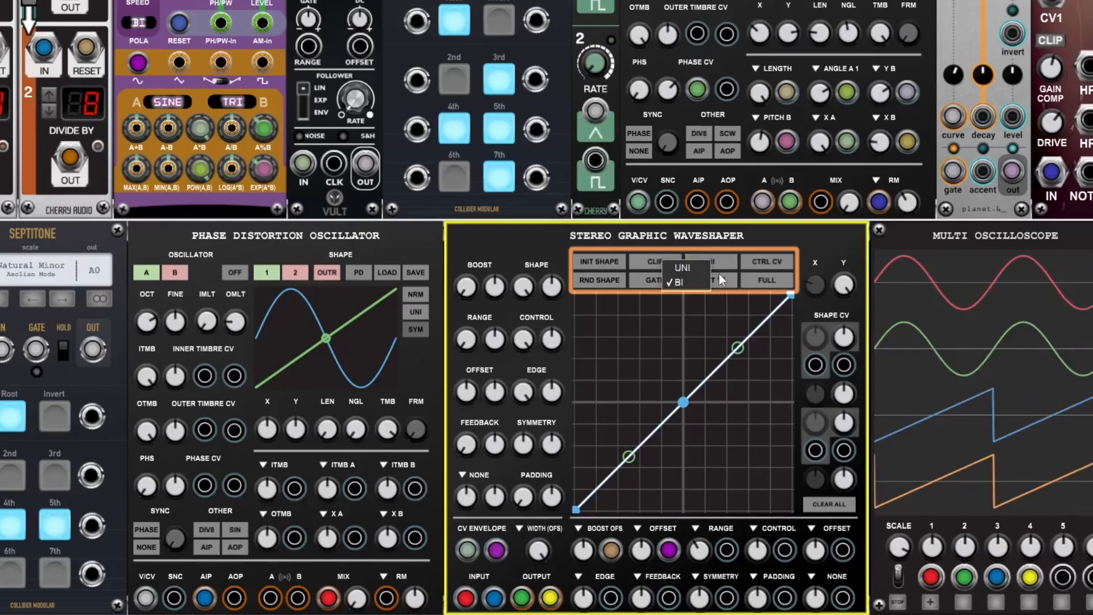
{"action": "left_click_drag", "start_coordinate": [736, 347], "coordinate": [717, 289]}
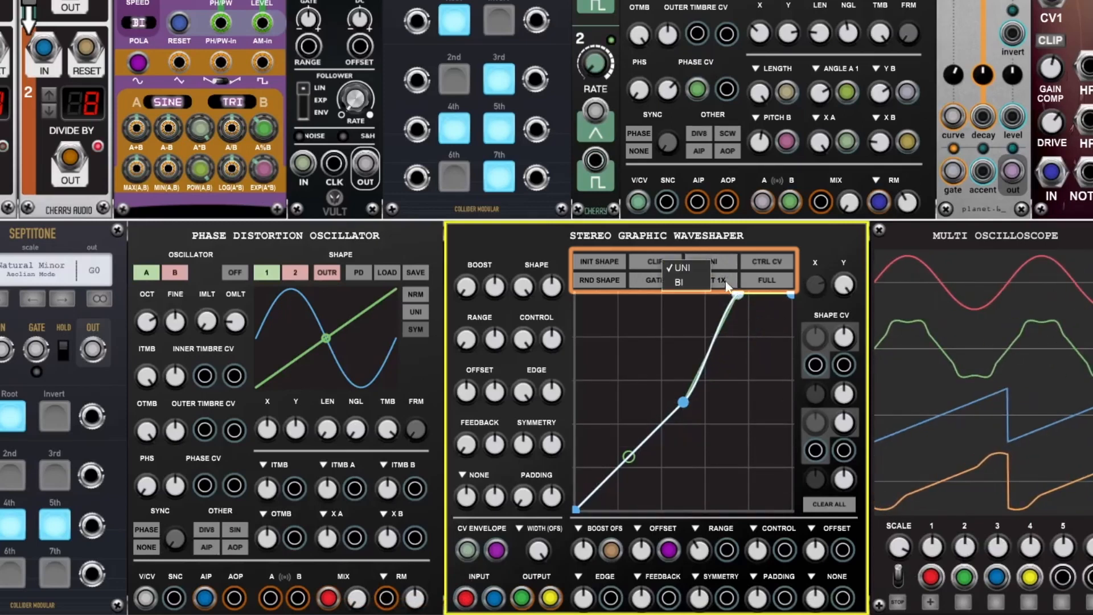
{"action": "left_click", "coordinate": [726, 263]}
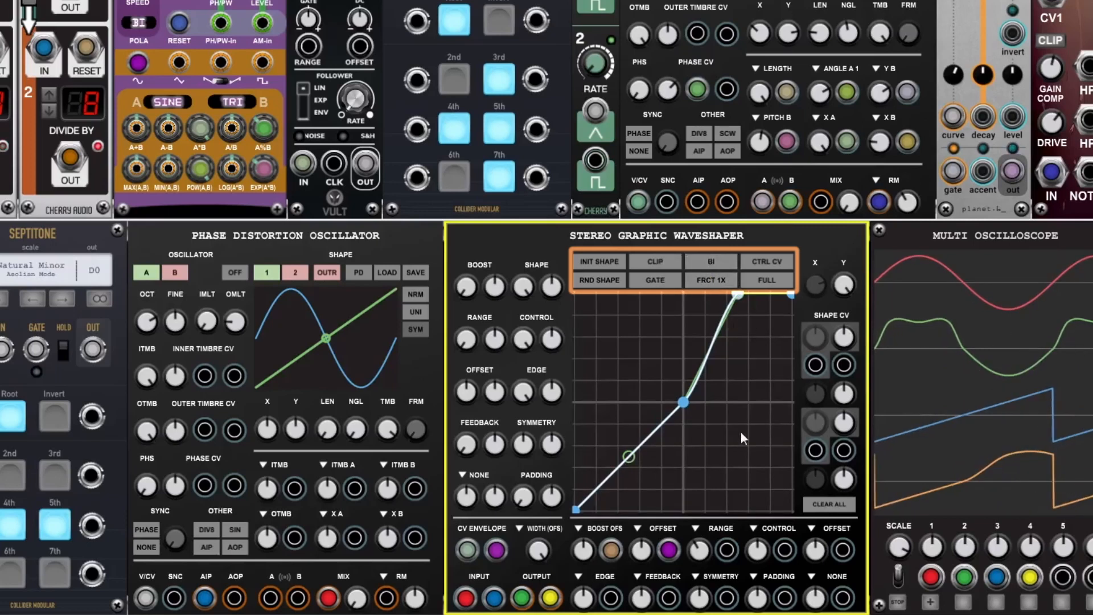
Step: Raise the curve's start point to the center line and pull the lower handle to the minimum, then compare UNI with BI, ending on BI
{"action": "left_click_drag", "start_coordinate": [574, 508], "coordinate": [581, 410]}
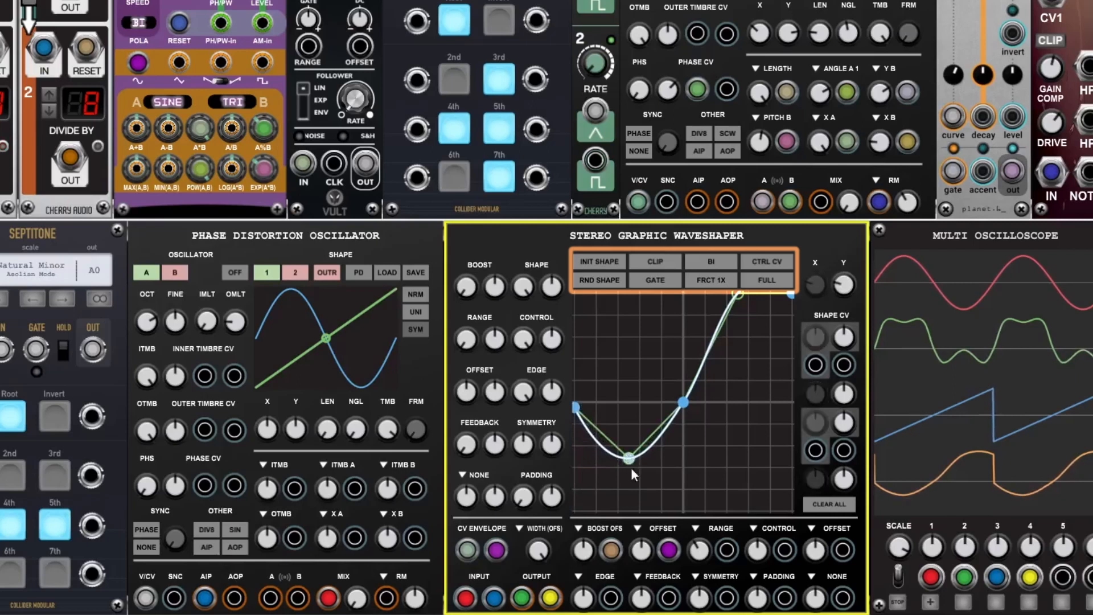
{"action": "left_click_drag", "start_coordinate": [632, 469], "coordinate": [630, 506]}
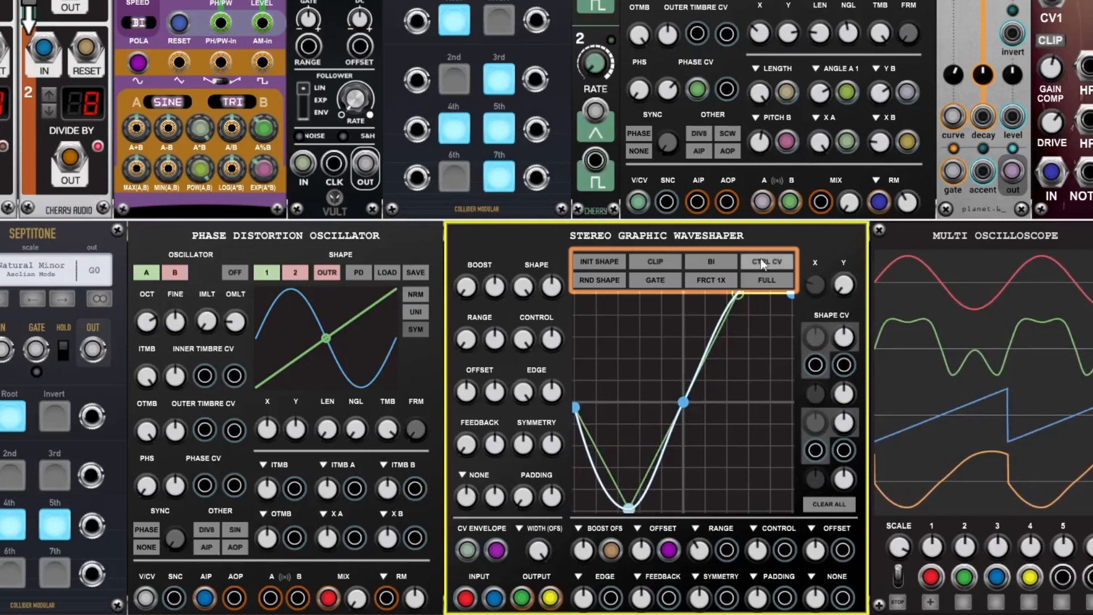
{"action": "left_click", "coordinate": [709, 265]}
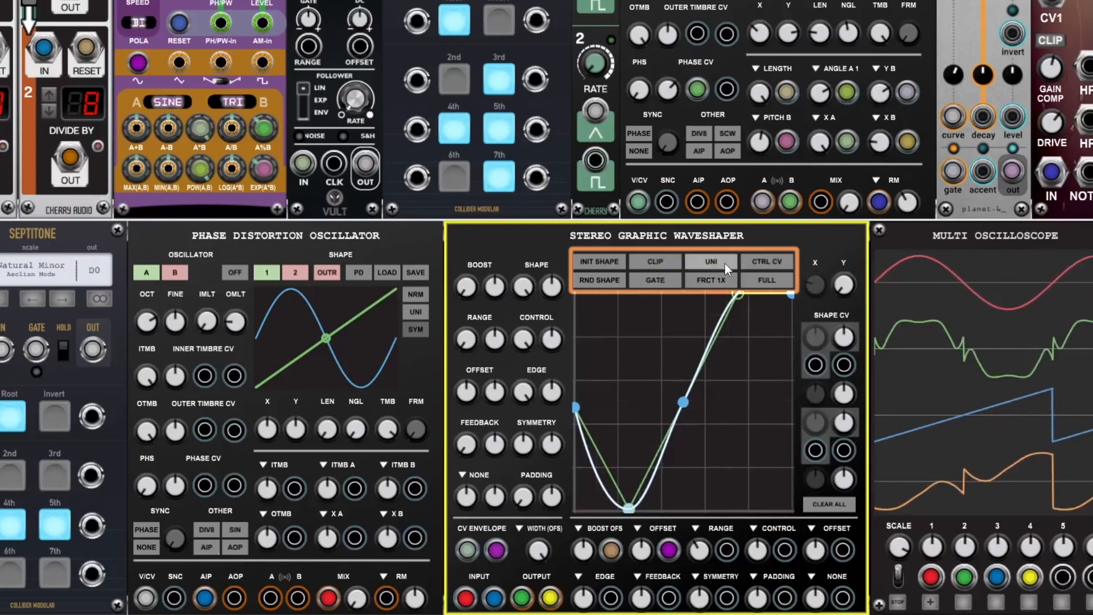
{"action": "left_click", "coordinate": [725, 264]}
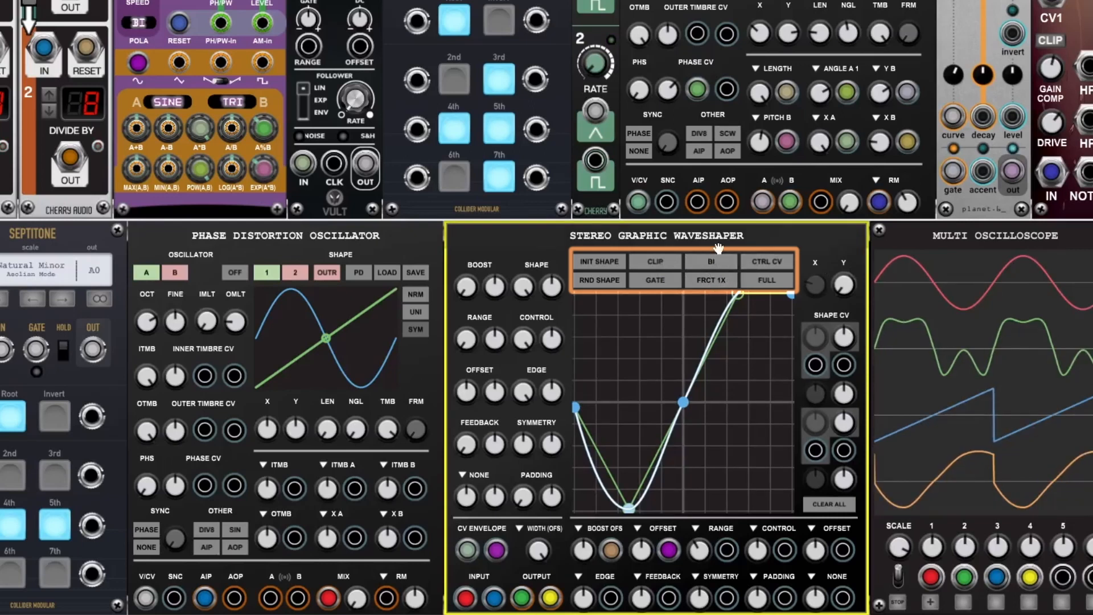
Step: Set the fracture mode to FRCT 2X, FRCT 3X, FRCT 2X, FRCT 1X and FRCT(I) 2X in turn
{"action": "left_click", "coordinate": [711, 279]}
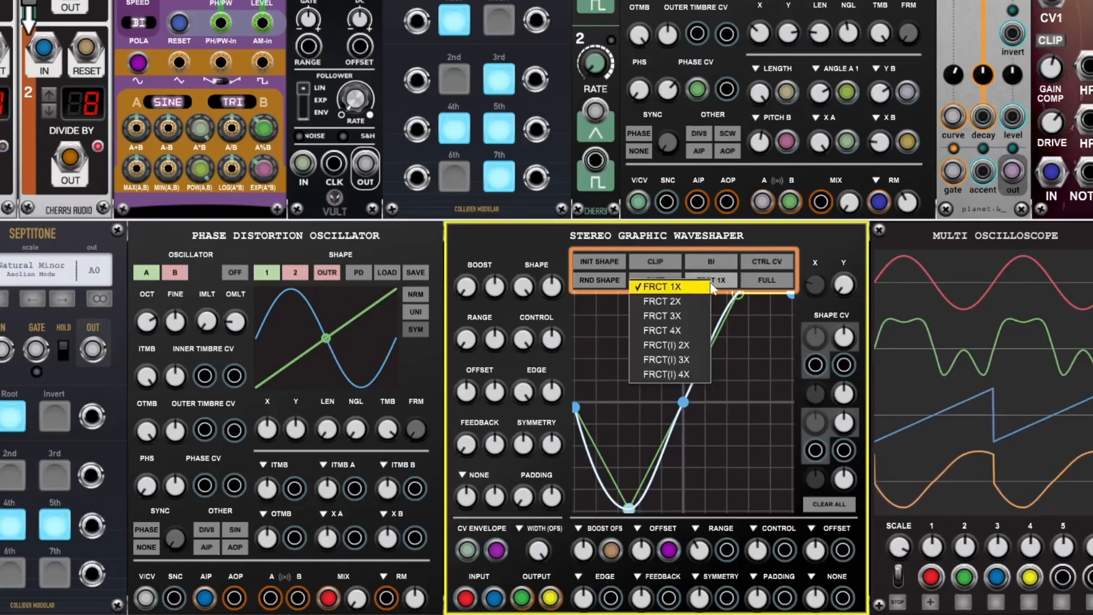
{"action": "left_click", "coordinate": [687, 301]}
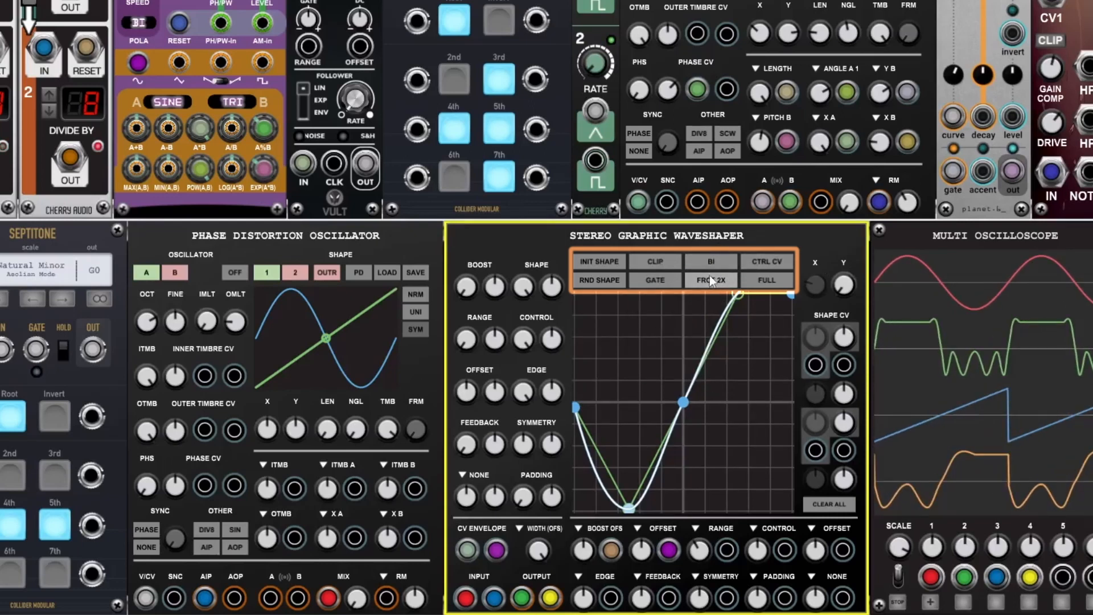
{"action": "left_click", "coordinate": [710, 279]}
{"action": "left_click", "coordinate": [688, 316]}
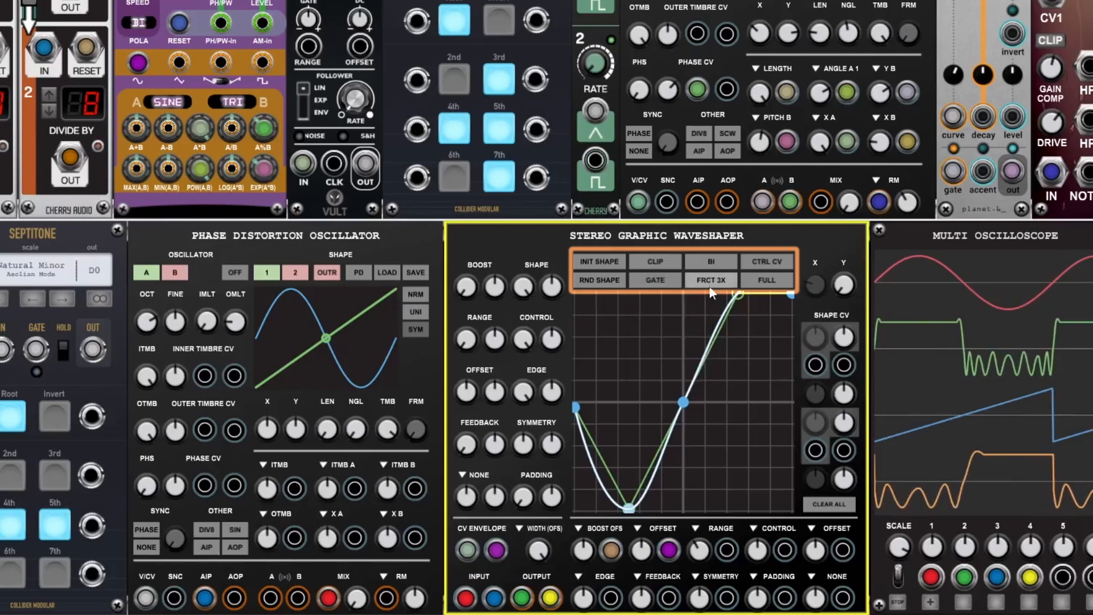
{"action": "left_click", "coordinate": [710, 283]}
{"action": "left_click", "coordinate": [689, 300]}
{"action": "left_click", "coordinate": [690, 283]}
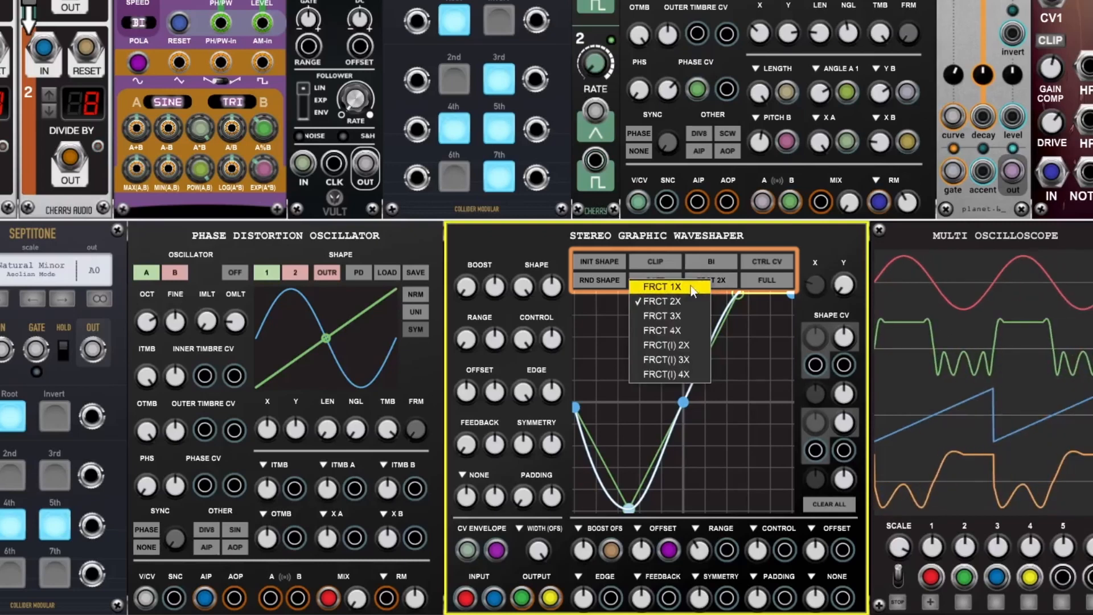
{"action": "left_click", "coordinate": [679, 289]}
{"action": "left_click", "coordinate": [712, 282]}
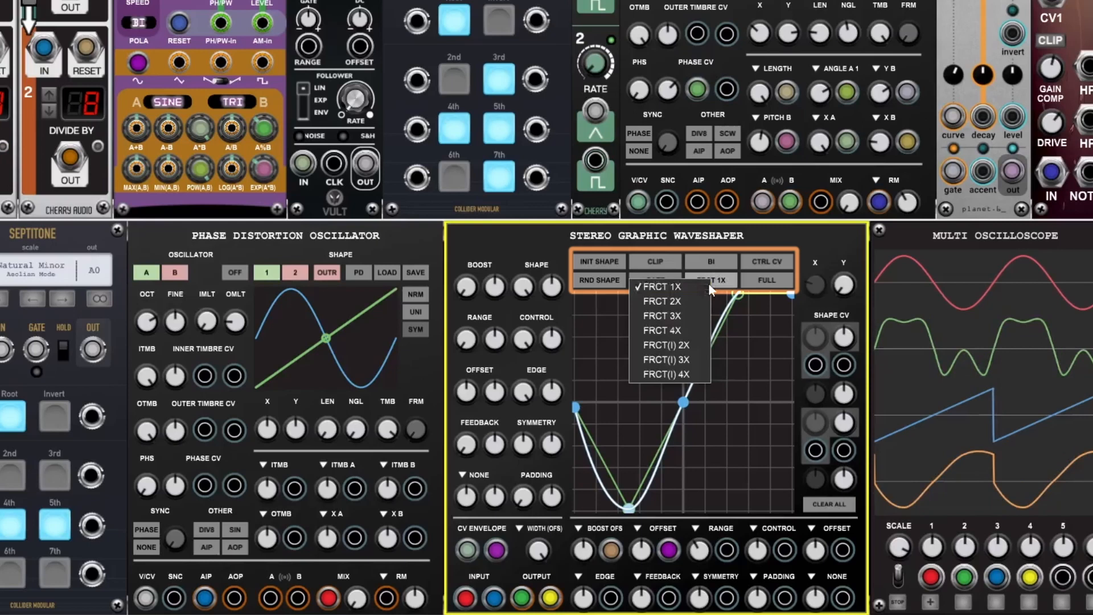
{"action": "left_click", "coordinate": [689, 346]}
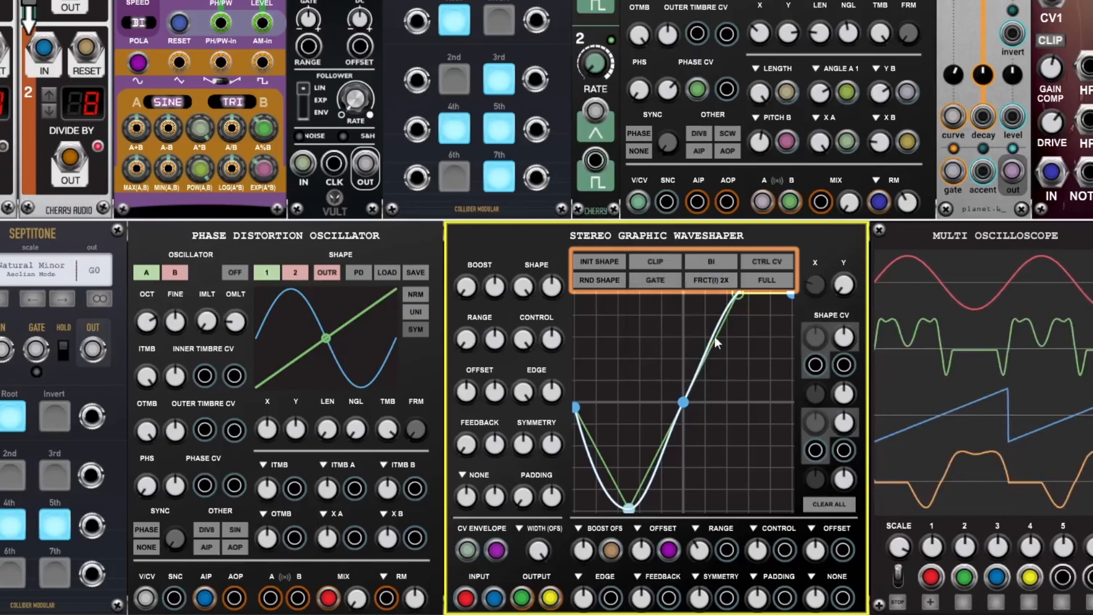
Step: Set the fracture mode to FRCT(I) 3X, return it to FRCT 1X, and show the CTRL CV mode options
{"action": "left_click", "coordinate": [710, 280]}
{"action": "left_click", "coordinate": [690, 360]}
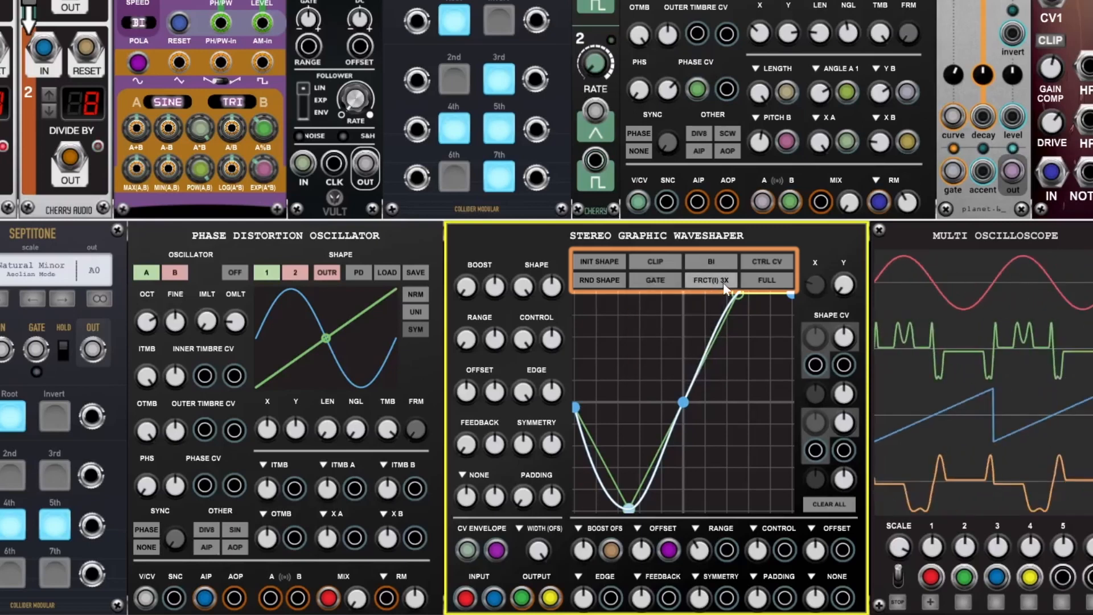
{"action": "left_click", "coordinate": [714, 281]}
{"action": "left_click", "coordinate": [698, 288]}
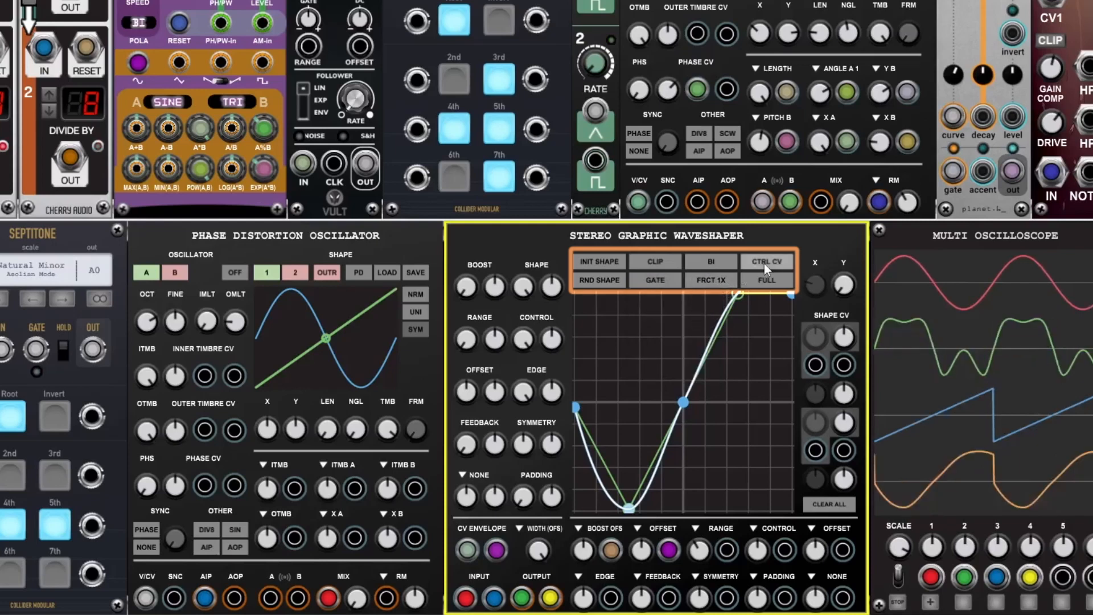
{"action": "left_click", "coordinate": [764, 265]}
{"action": "left_click", "coordinate": [732, 247]}
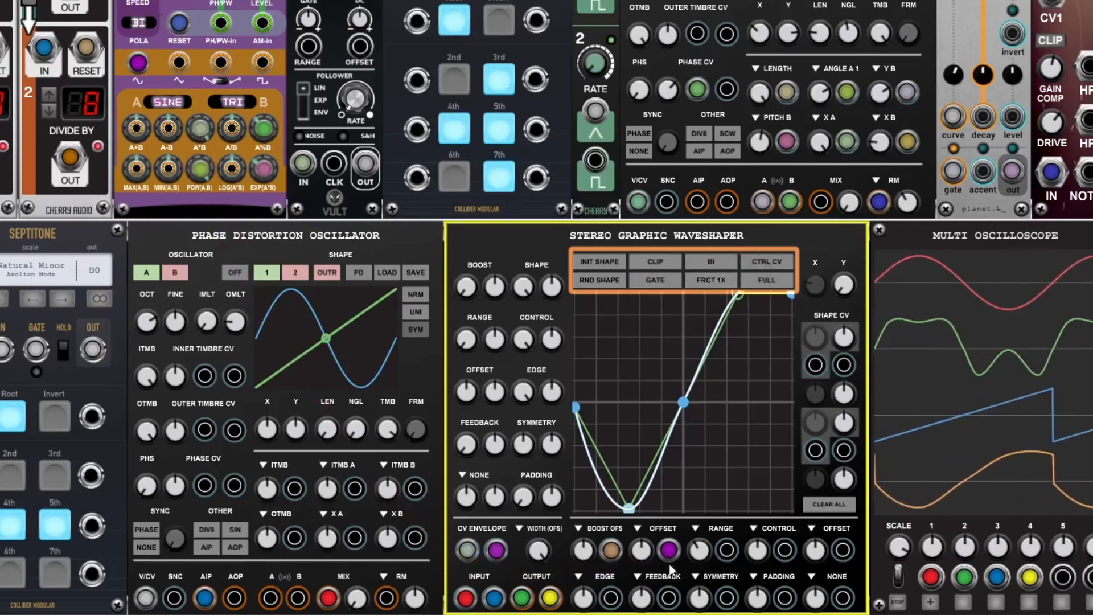
Step: Patch the oscillator's B output into the OFFSET CV input, unplug the CV ENVELOPE cables, and adjust the OFFSET CV attenuverter to about 0.27
{"action": "mouse_move", "coordinate": [667, 552]}
{"action": "left_click_drag", "start_coordinate": [665, 550], "coordinate": [504, 520]}
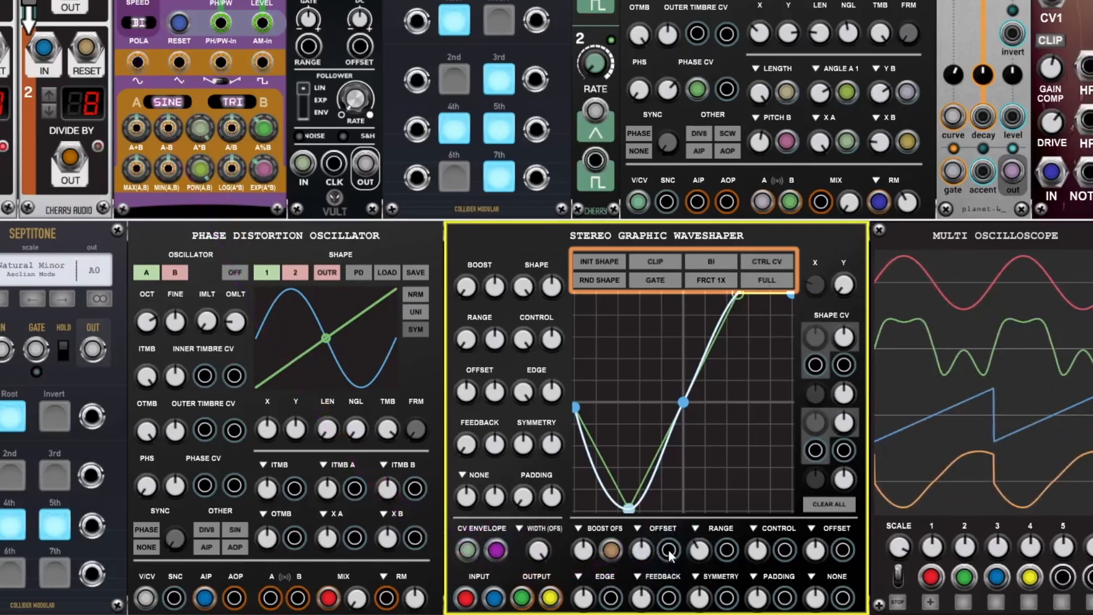
{"action": "left_click_drag", "start_coordinate": [668, 549], "coordinate": [297, 597]}
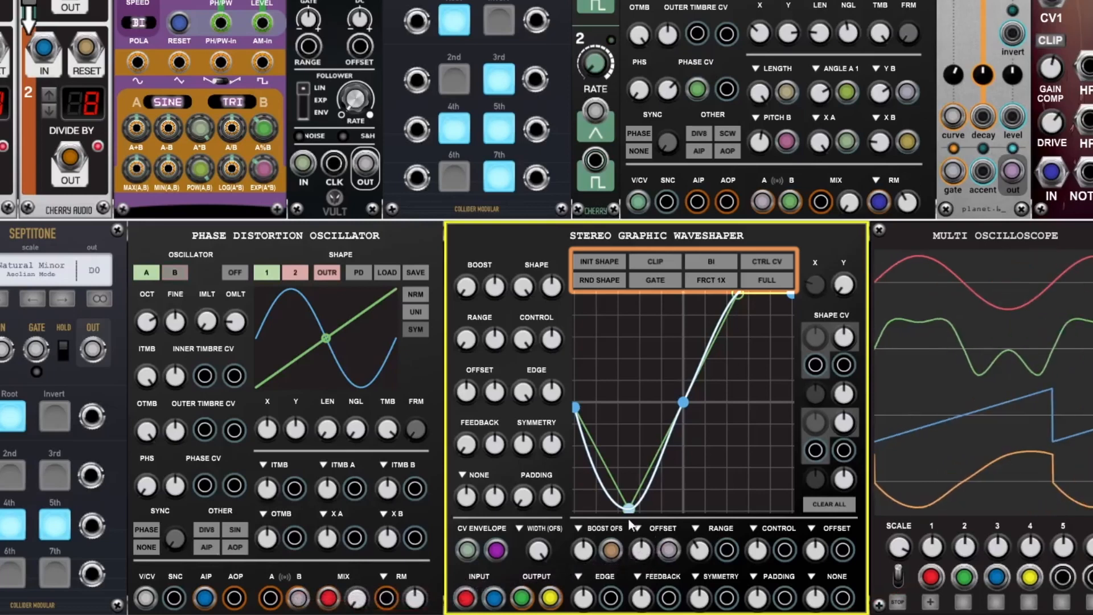
{"action": "left_click_drag", "start_coordinate": [642, 547], "coordinate": [652, 483]}
{"action": "left_click_drag", "start_coordinate": [491, 556], "coordinate": [499, 523]}
{"action": "left_click_drag", "start_coordinate": [645, 554], "coordinate": [653, 610]}
Step: Compare CTRL CV and AUDR CV by alternating the CV mode between them, and set the mode to MIX
{"action": "left_click", "coordinate": [770, 261]}
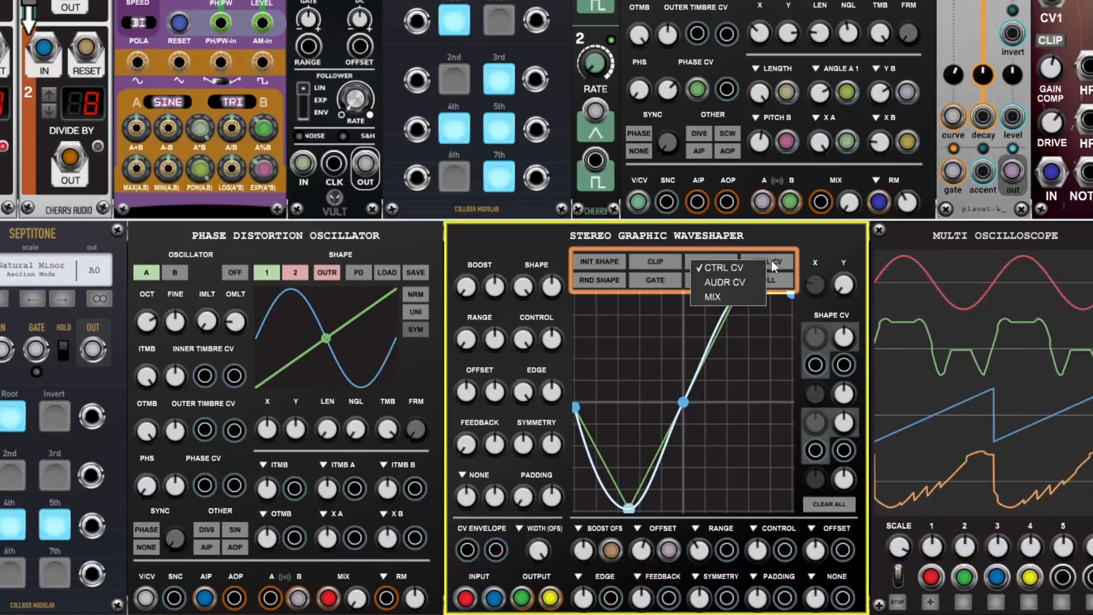
{"action": "left_click", "coordinate": [748, 283]}
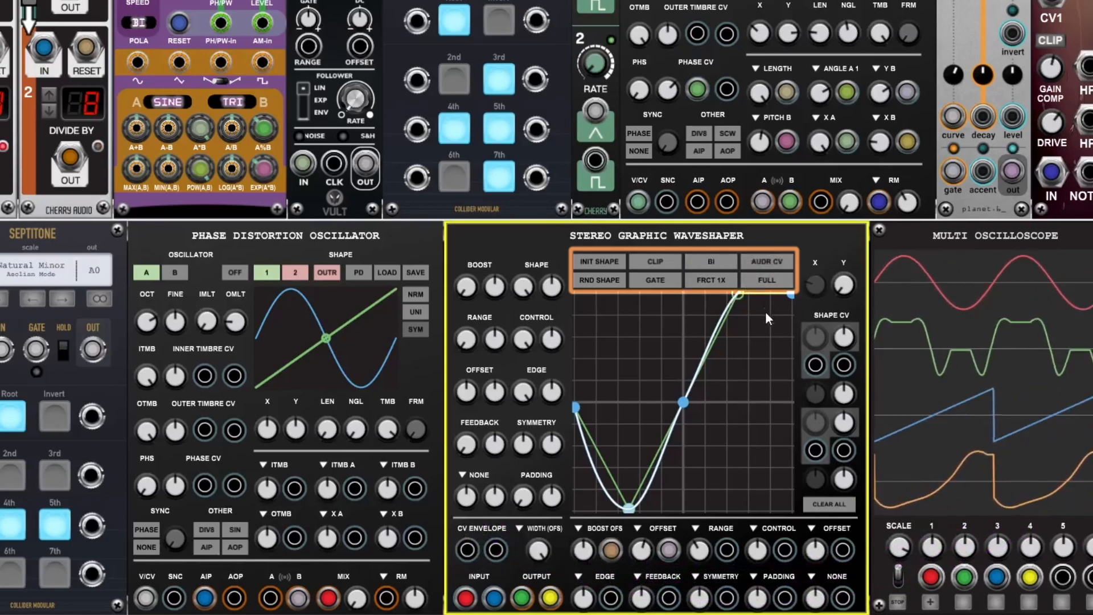
{"action": "left_click", "coordinate": [760, 266]}
{"action": "left_click", "coordinate": [749, 274]}
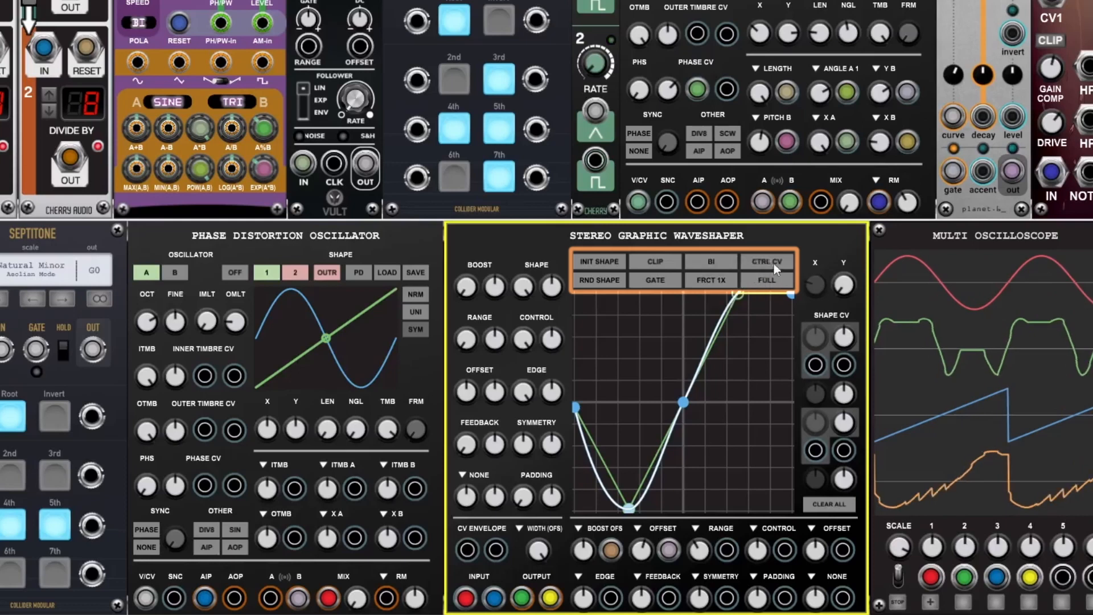
{"action": "left_click", "coordinate": [775, 262]}
{"action": "left_click", "coordinate": [753, 284]}
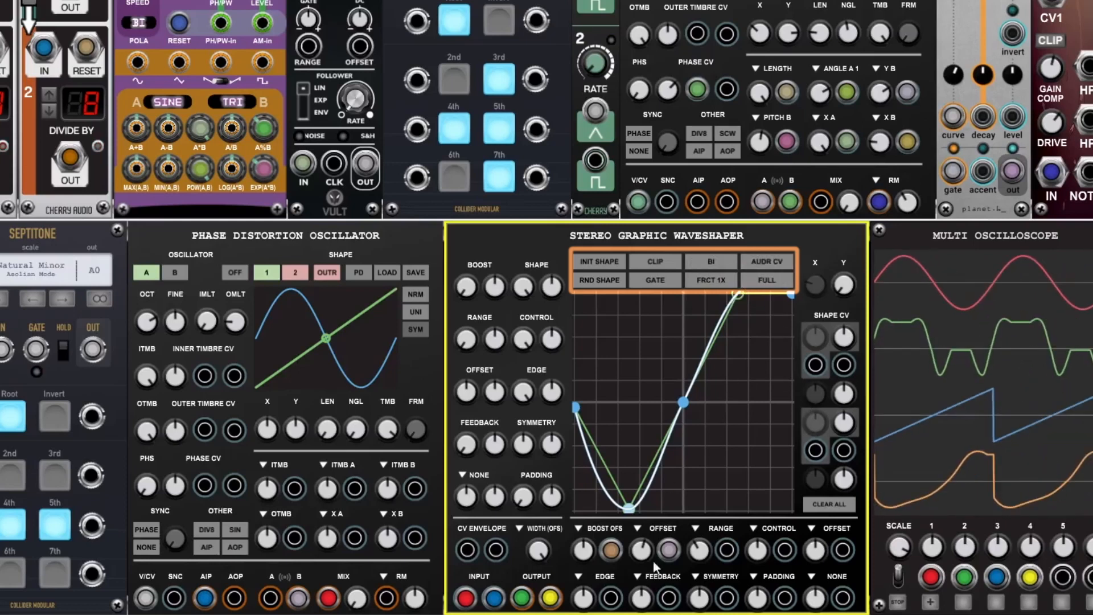
{"action": "mouse_move", "coordinate": [640, 549]}
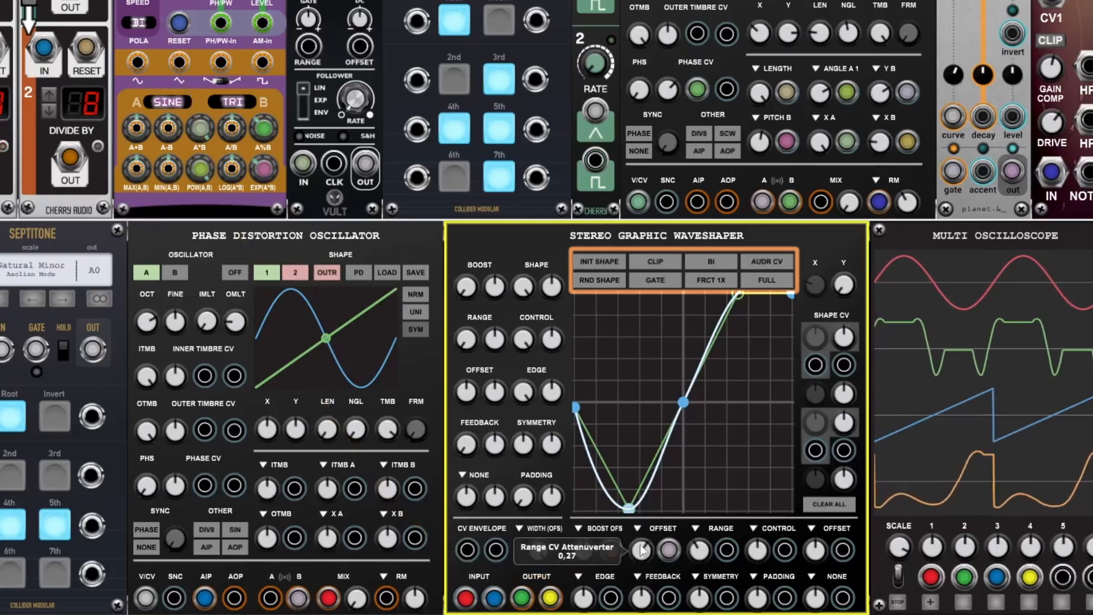
{"action": "left_click", "coordinate": [755, 261]}
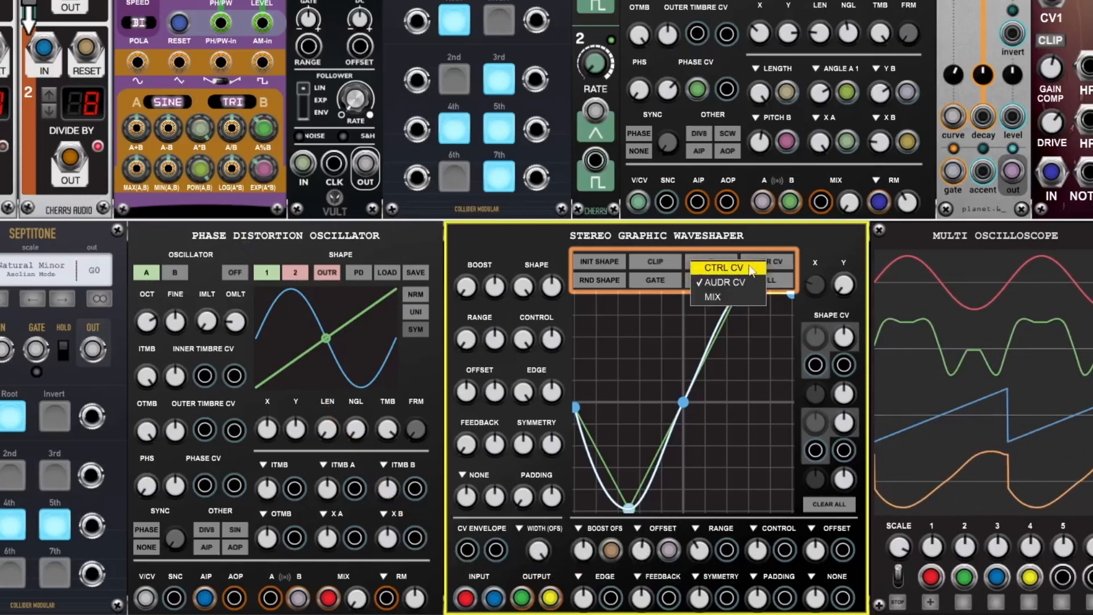
{"action": "left_click", "coordinate": [751, 267]}
{"action": "left_click", "coordinate": [770, 259]}
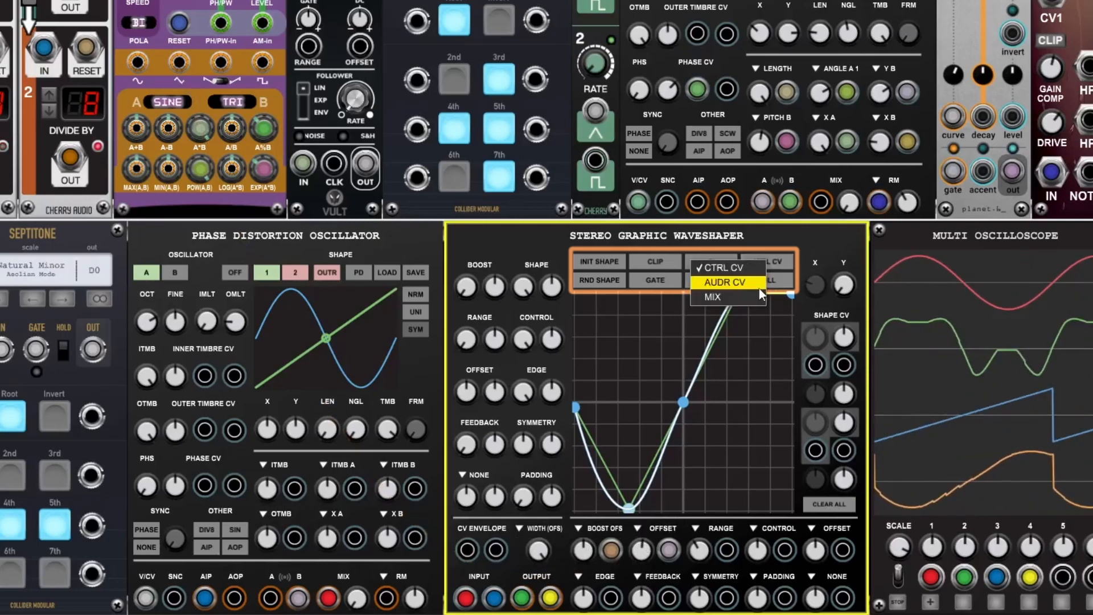
{"action": "left_click", "coordinate": [759, 287]}
{"action": "left_click", "coordinate": [751, 265]}
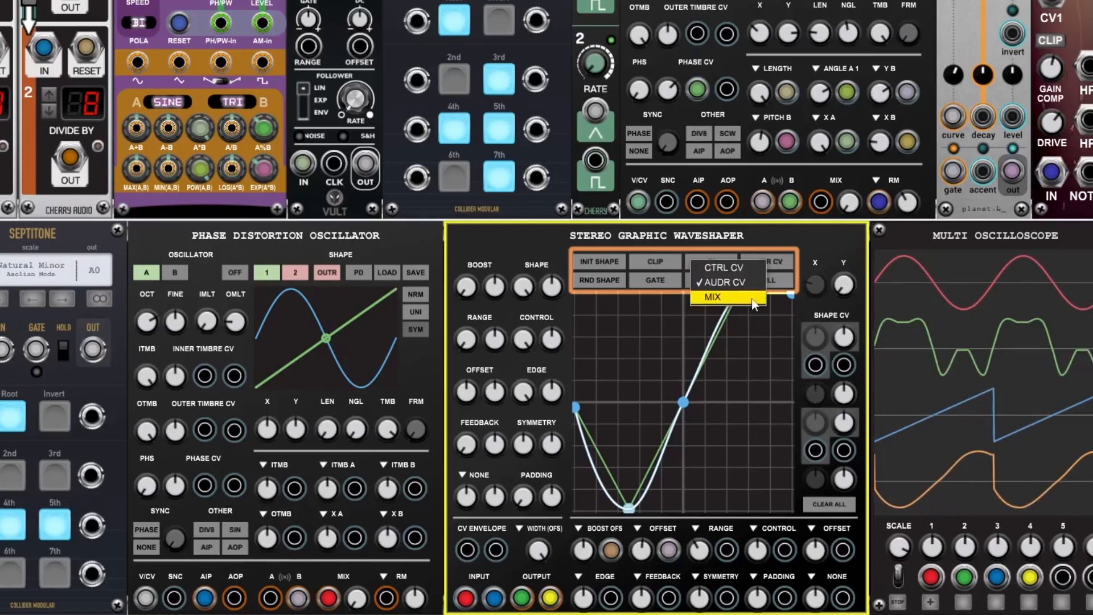
{"action": "left_click", "coordinate": [754, 300]}
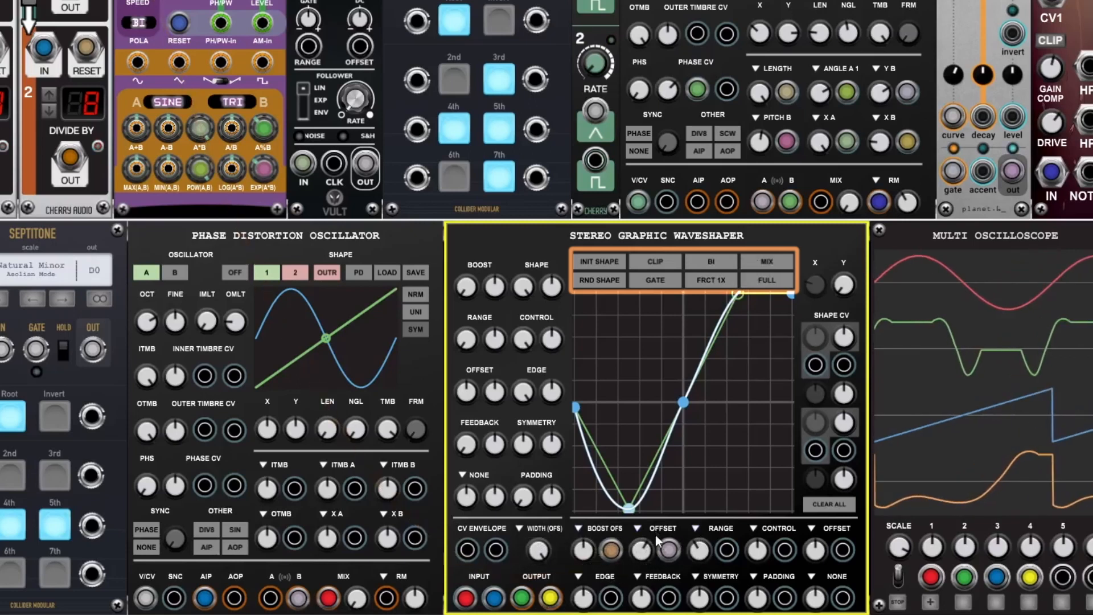
Step: Assign the BOOST OFS CV input to RANGE and reset the RANGE and OFFSET CV attenuverters to their defaults
{"action": "left_click", "coordinate": [582, 530]}
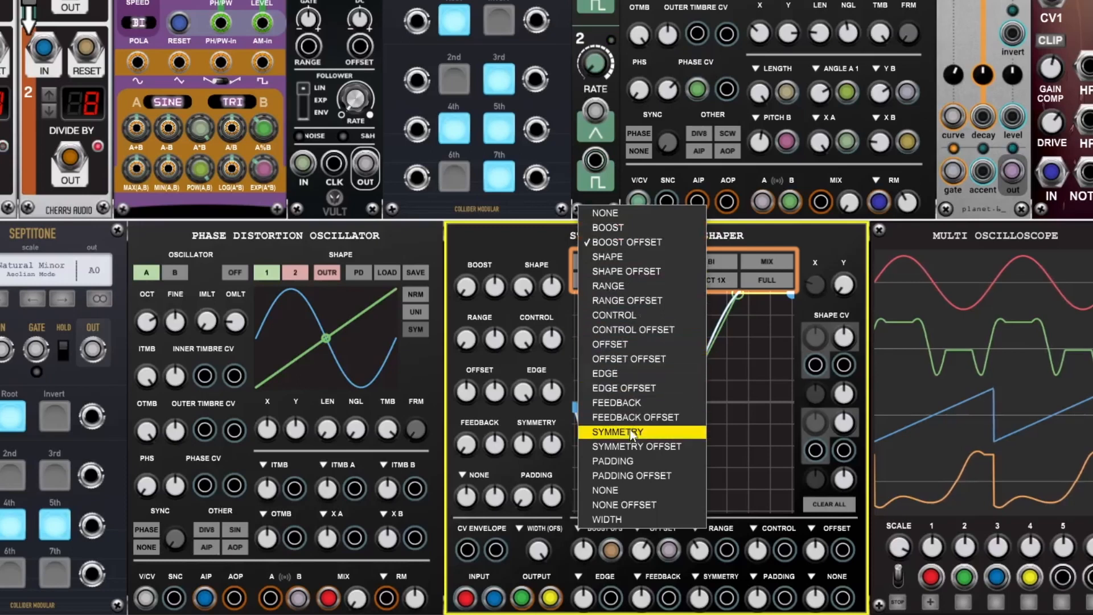
{"action": "left_click", "coordinate": [631, 290]}
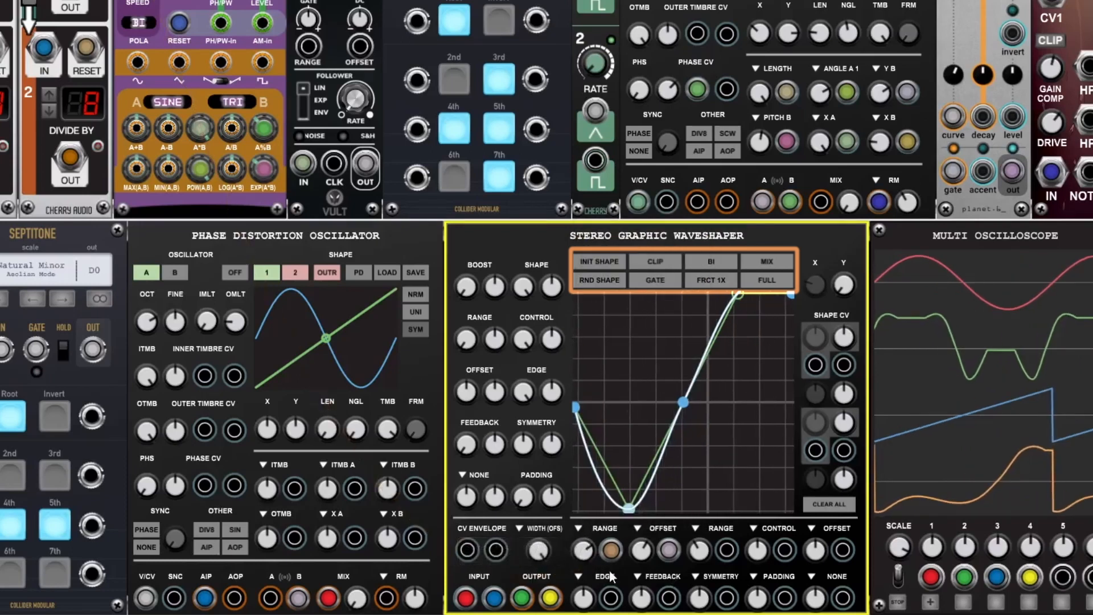
{"action": "double_click", "coordinate": [585, 555]}
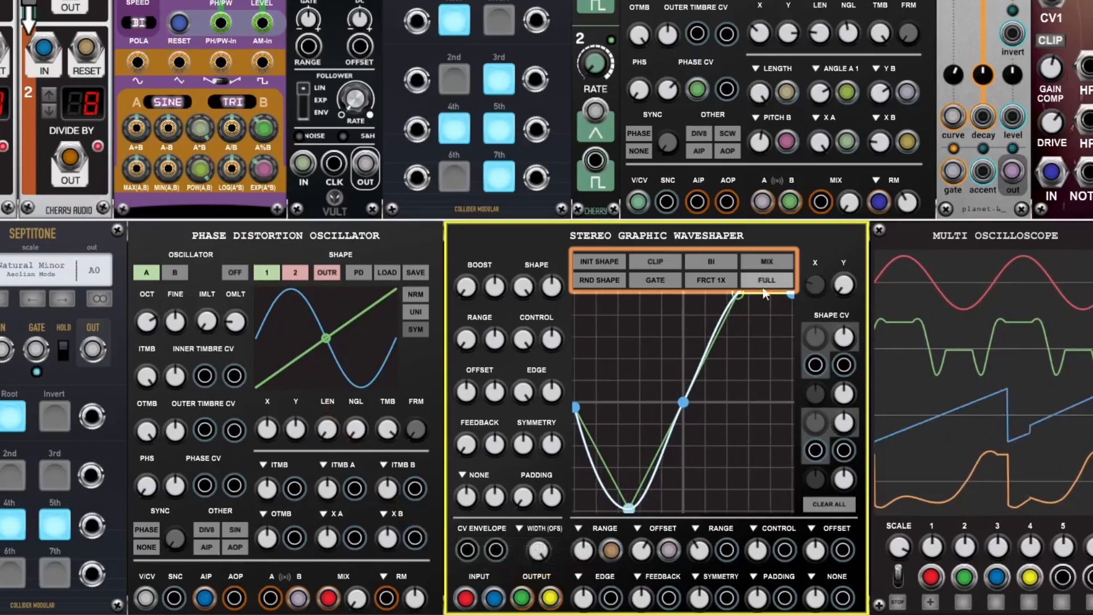
{"action": "double_click", "coordinate": [645, 553]}
Step: Turn down the EDGE knob, then initialize the shape with option 3 and randomize it
{"action": "left_click", "coordinate": [771, 278]}
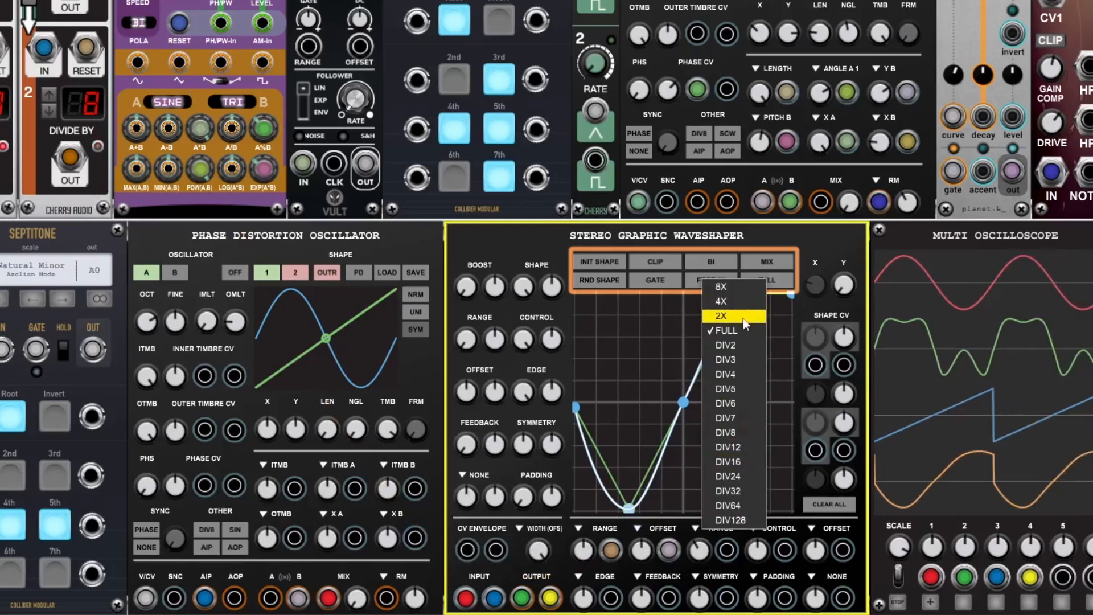
{"action": "left_click", "coordinate": [657, 356]}
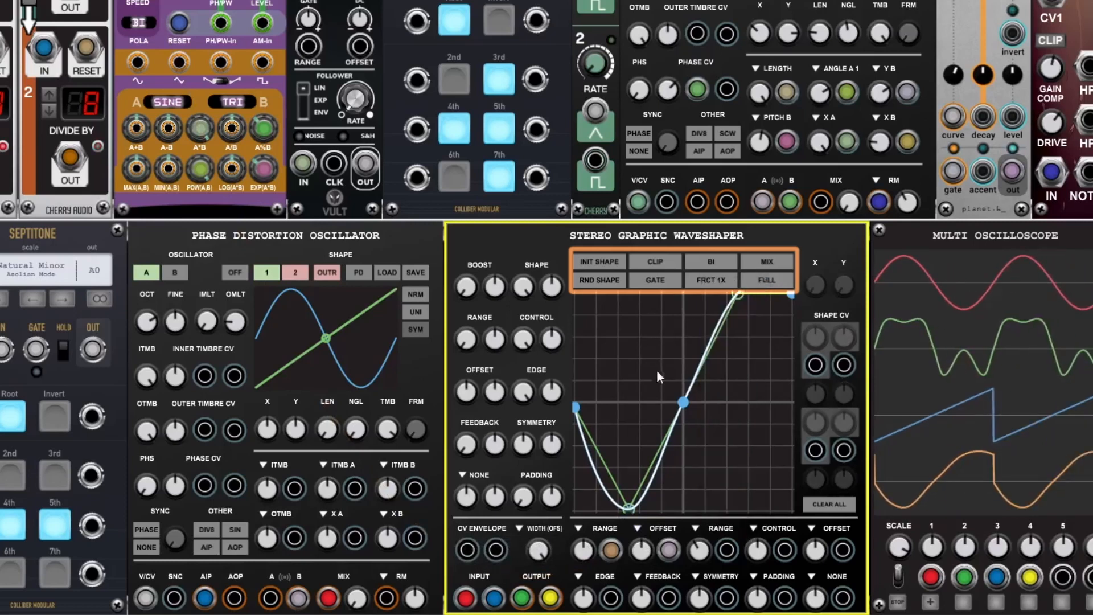
{"action": "left_click_drag", "start_coordinate": [524, 402], "coordinate": [806, 411]}
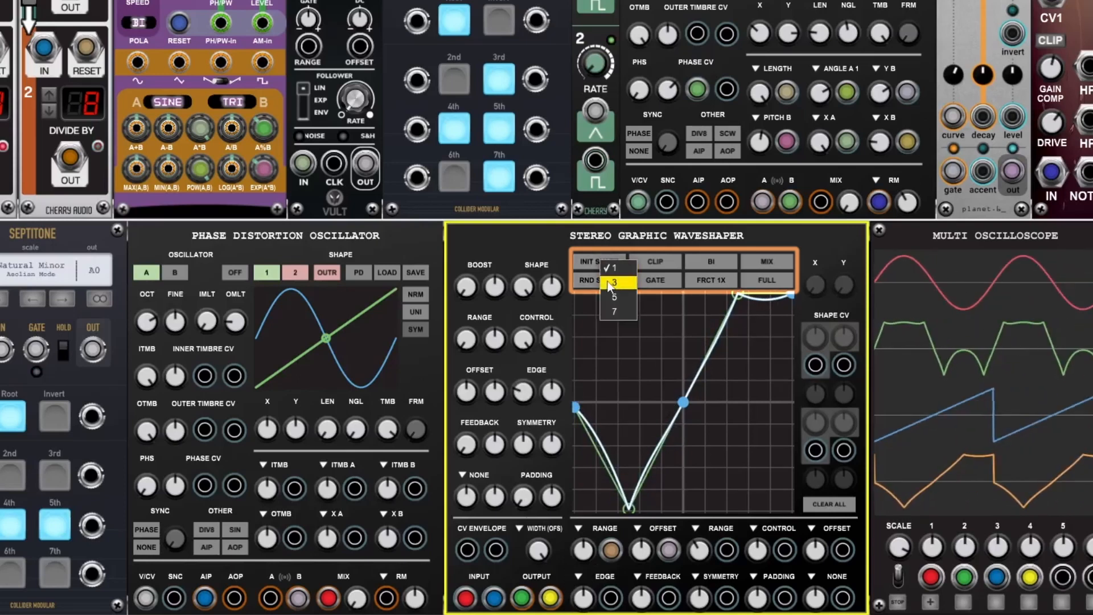
{"action": "left_click", "coordinate": [611, 280]}
{"action": "left_click", "coordinate": [596, 278]}
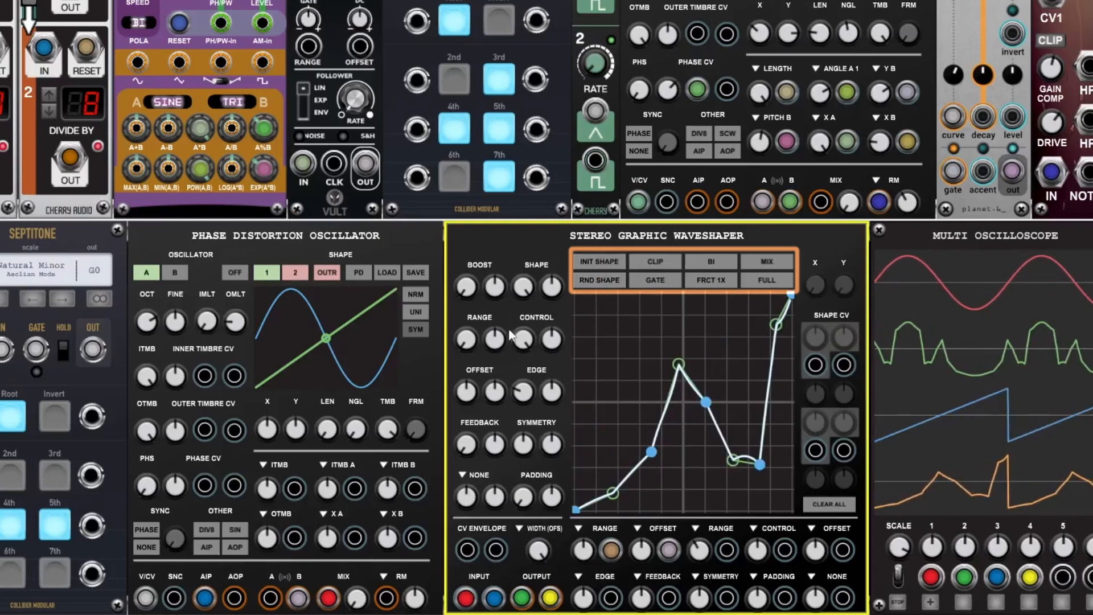
Step: Change the processing rate from FULL to 2X and raise it to 8X
{"action": "left_click", "coordinate": [763, 278]}
{"action": "left_click", "coordinate": [743, 316]}
{"action": "left_click", "coordinate": [760, 282]}
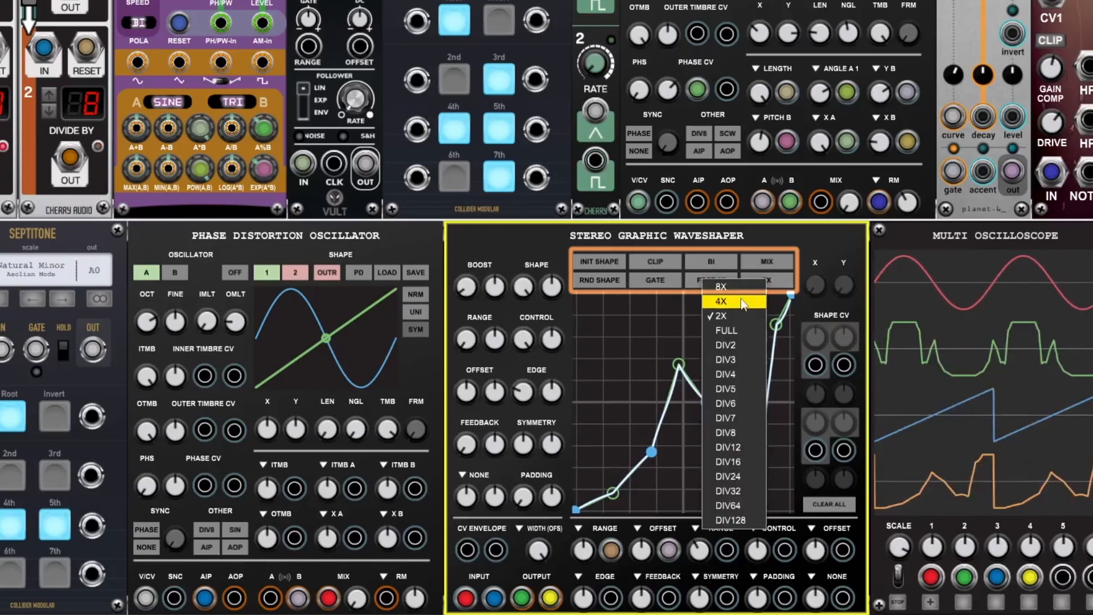
{"action": "left_click", "coordinate": [760, 287]}
{"action": "left_click", "coordinate": [743, 282]}
{"action": "left_click", "coordinate": [740, 289]}
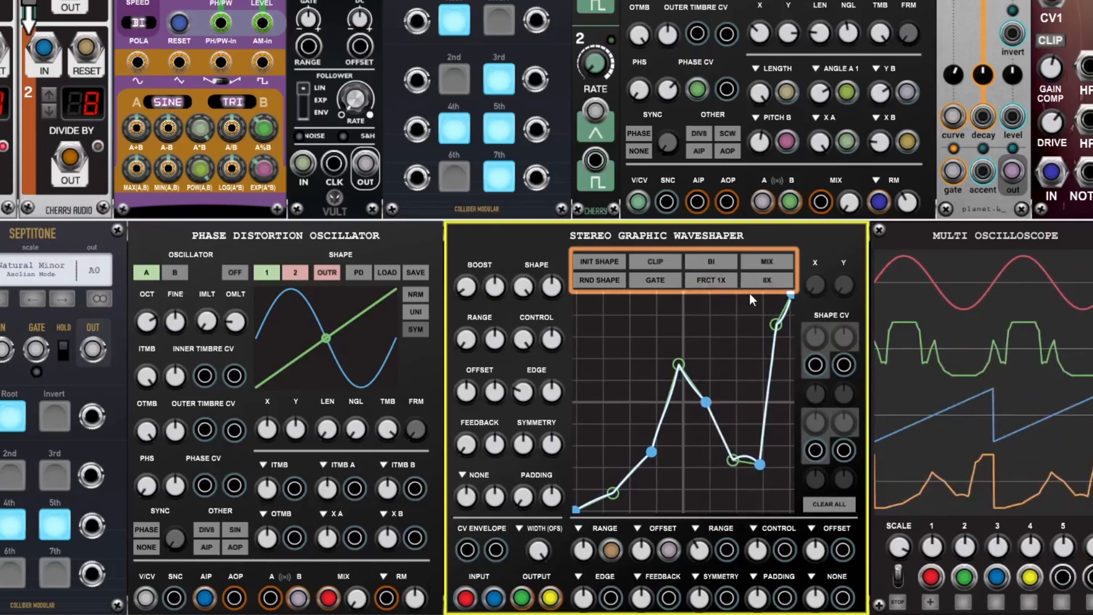
Step: Pull the curve's middle handle down near the center line and move its third inner point up above that line
{"action": "left_click_drag", "start_coordinate": [468, 285], "coordinate": [539, 431]}
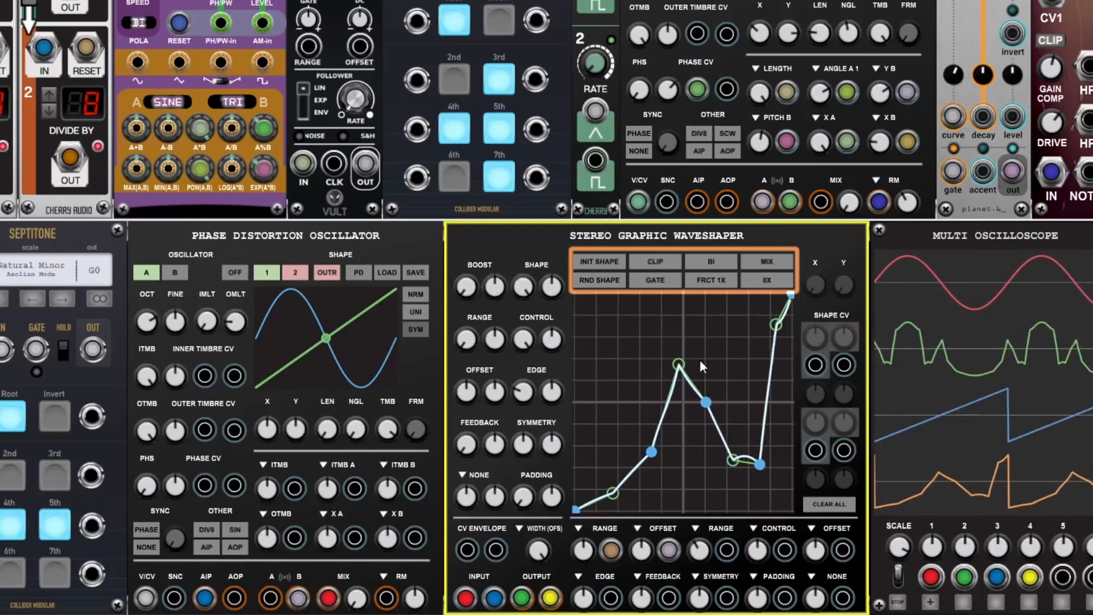
{"action": "left_click_drag", "start_coordinate": [678, 365], "coordinate": [678, 399]}
{"action": "left_click_drag", "start_coordinate": [763, 461], "coordinate": [739, 353]}
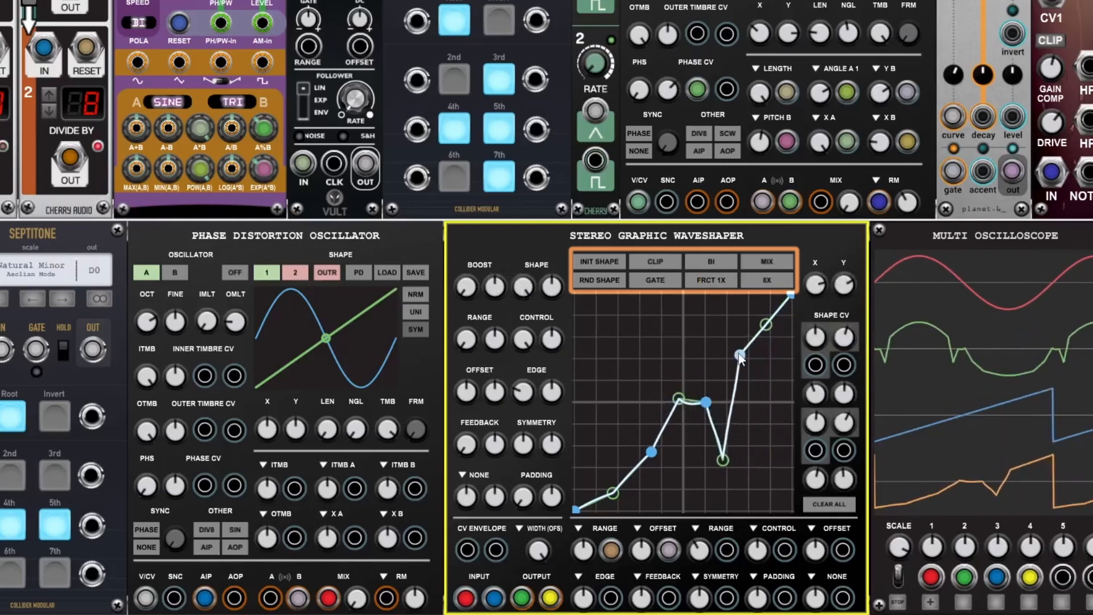
Step: Set the curve polarity to UNI and initialize the shape with option 1
{"action": "left_click", "coordinate": [711, 261]}
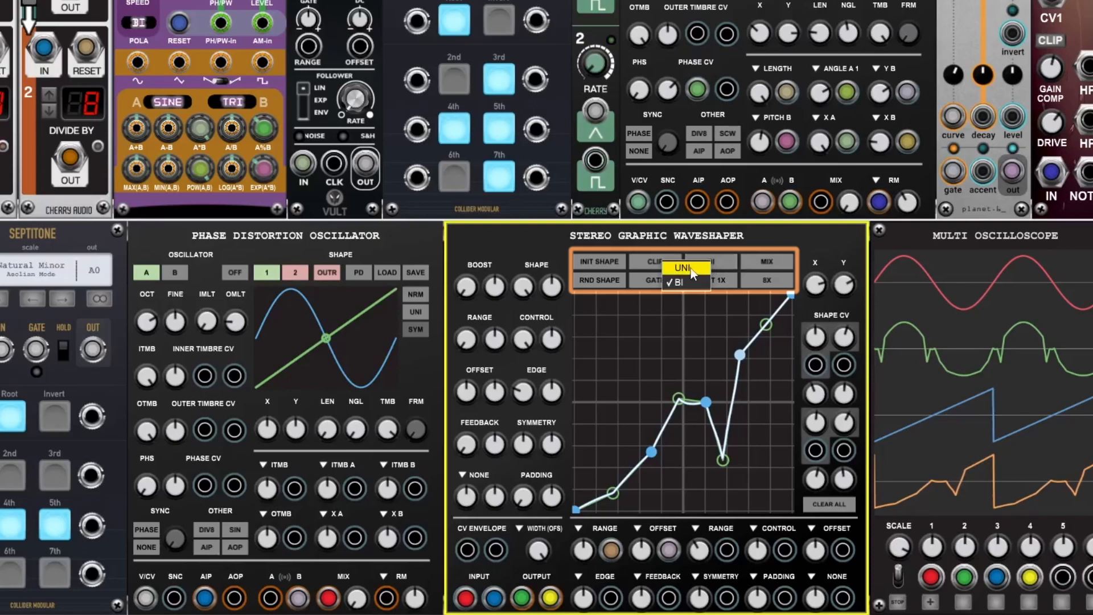
{"action": "left_click", "coordinate": [600, 264]}
{"action": "left_click", "coordinate": [614, 268]}
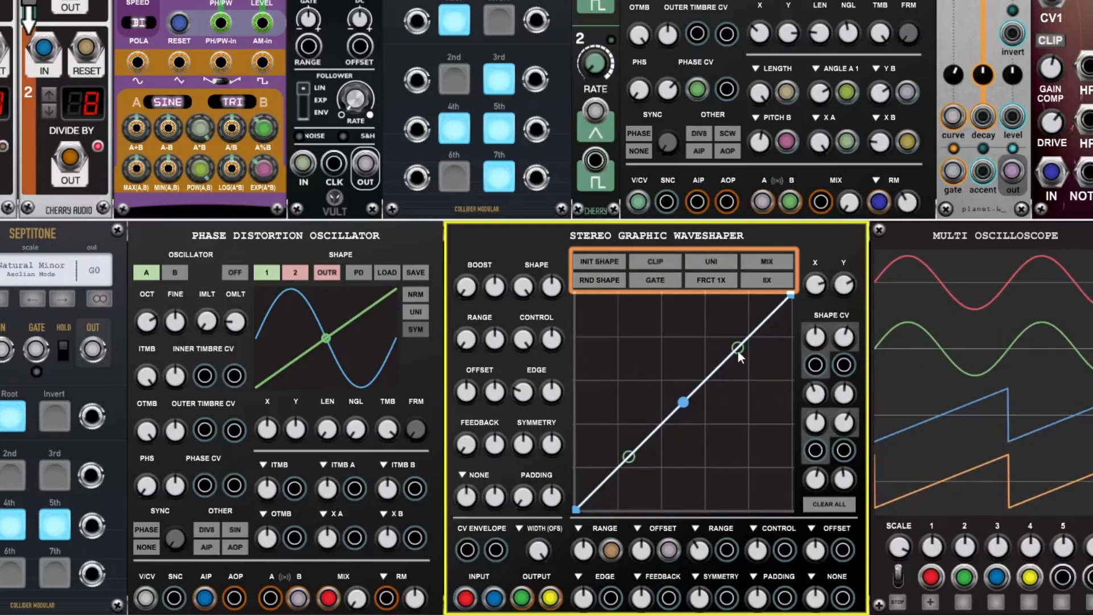
Step: Pull the upper curve handle below the diagonal and set the processing rate to DIV2, followed by DIV7
{"action": "left_click_drag", "start_coordinate": [738, 350], "coordinate": [738, 383]}
{"action": "left_click", "coordinate": [759, 283]}
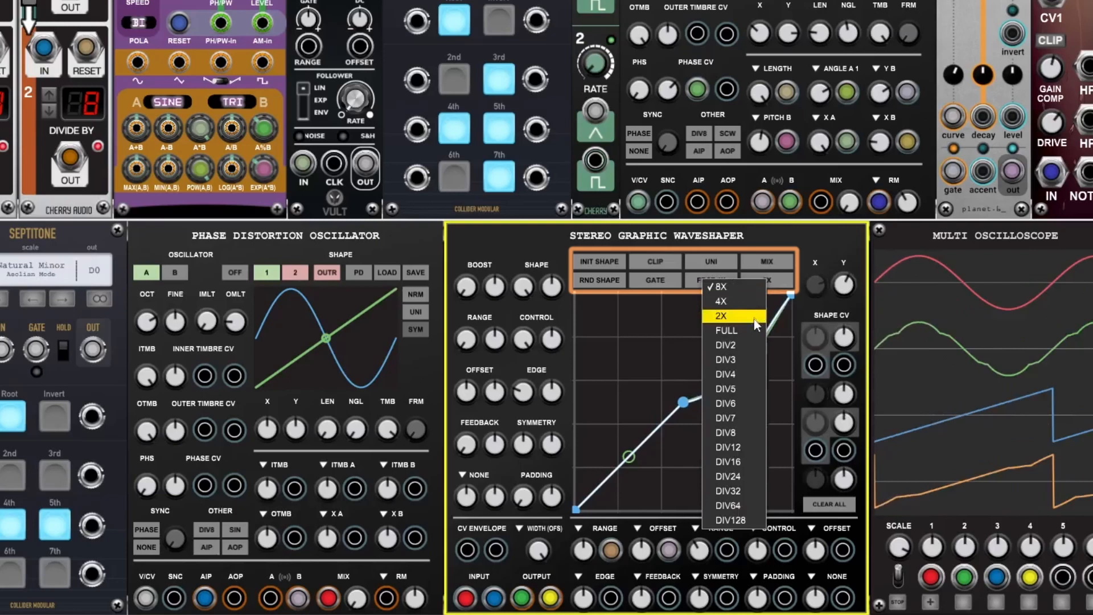
{"action": "left_click", "coordinate": [747, 350]}
{"action": "left_click", "coordinate": [767, 286]}
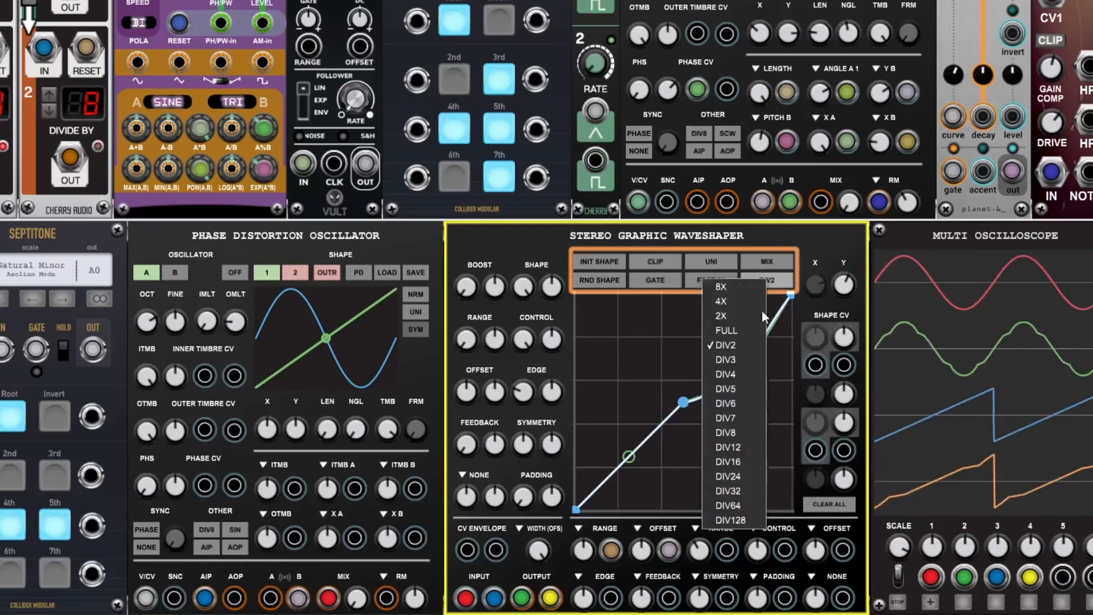
{"action": "left_click", "coordinate": [737, 419]}
Step: Raise the lower curve handle above the center line, set the processing rate to DIV24, and return it to FULL
{"action": "left_click_drag", "start_coordinate": [628, 455], "coordinate": [628, 369]}
{"action": "left_click", "coordinate": [762, 282]}
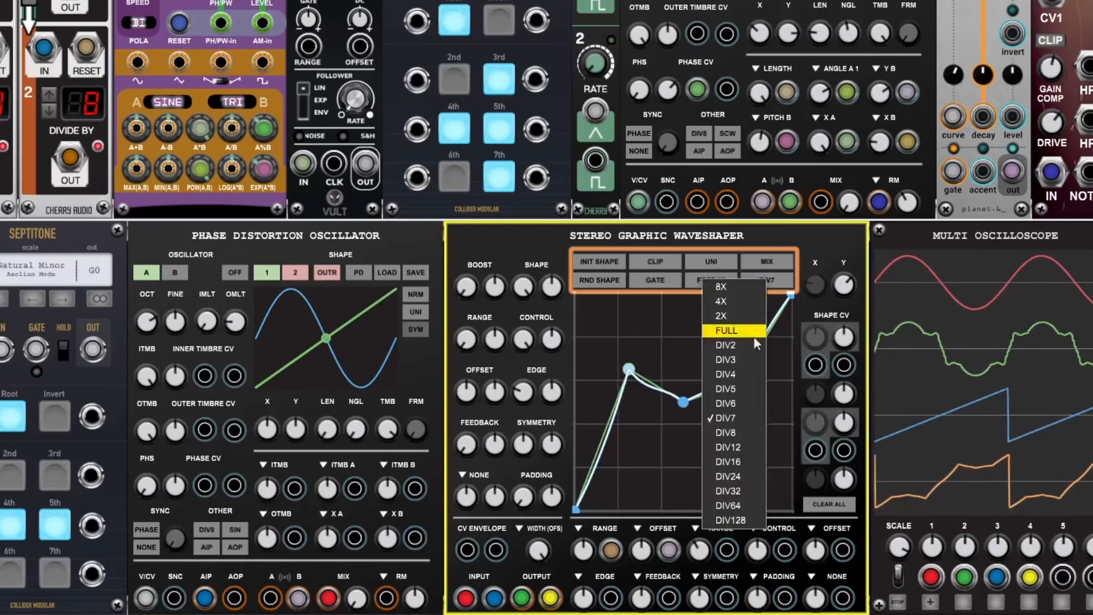
{"action": "left_click", "coordinate": [721, 466]}
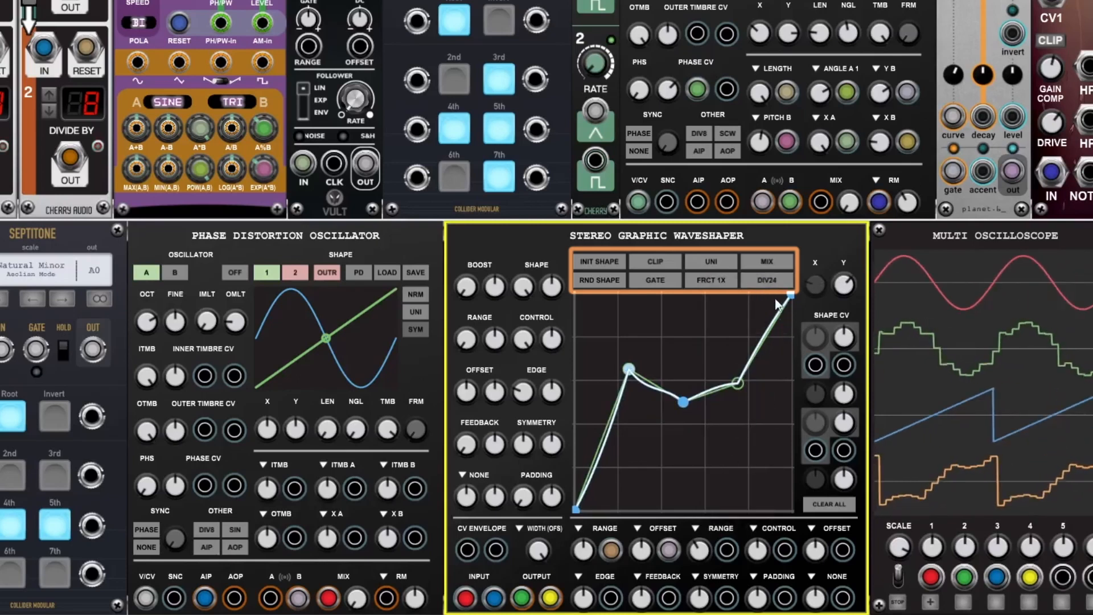
{"action": "left_click", "coordinate": [759, 279]}
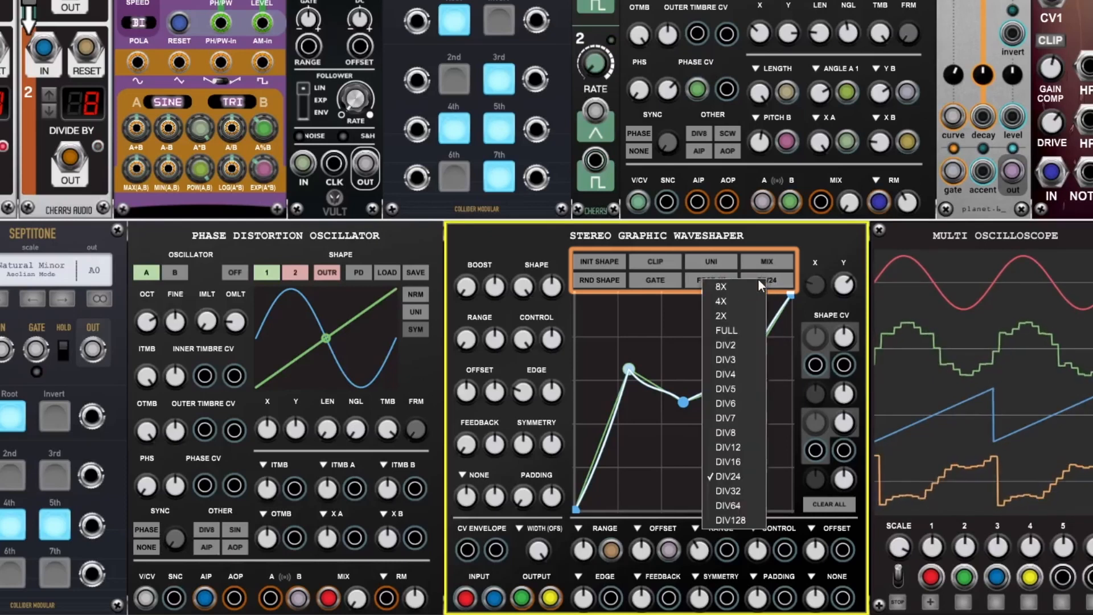
{"action": "left_click", "coordinate": [749, 330]}
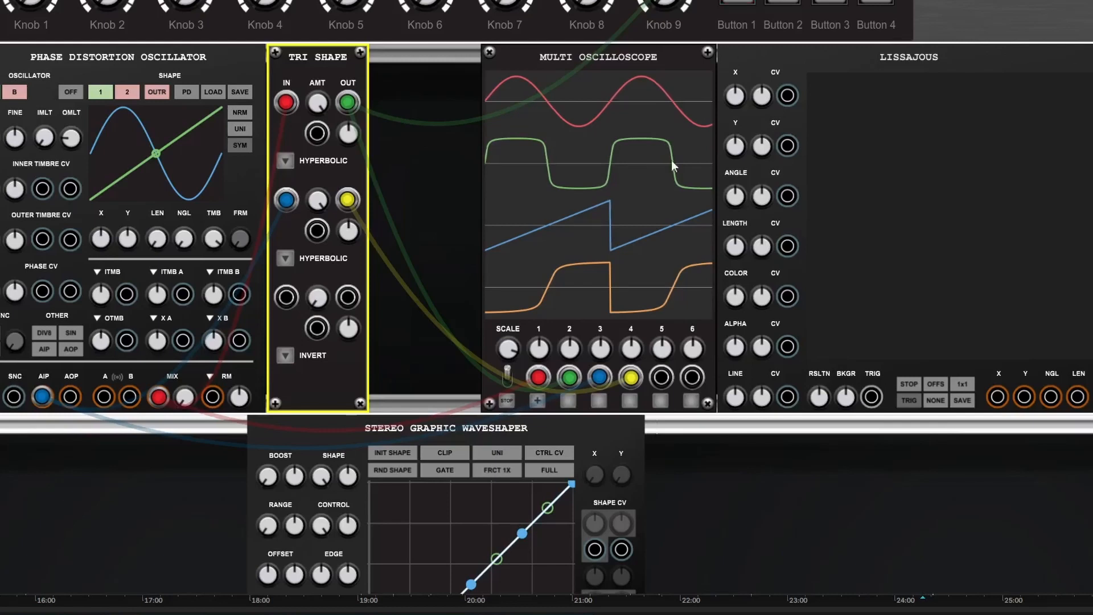
Step: Move the Stereo Graphic Waveshaper module into the rack row beside the Lissajous module and select the Tri Shape module
{"action": "left_click_drag", "start_coordinate": [503, 428], "coordinate": [1092, 57]}
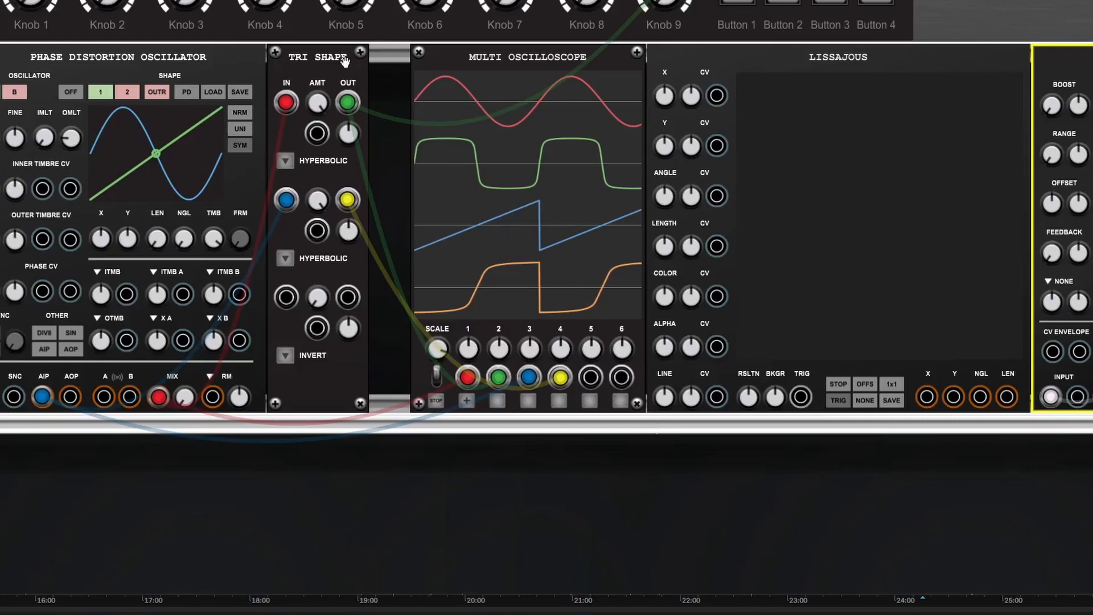
{"action": "left_click", "coordinate": [343, 60]}
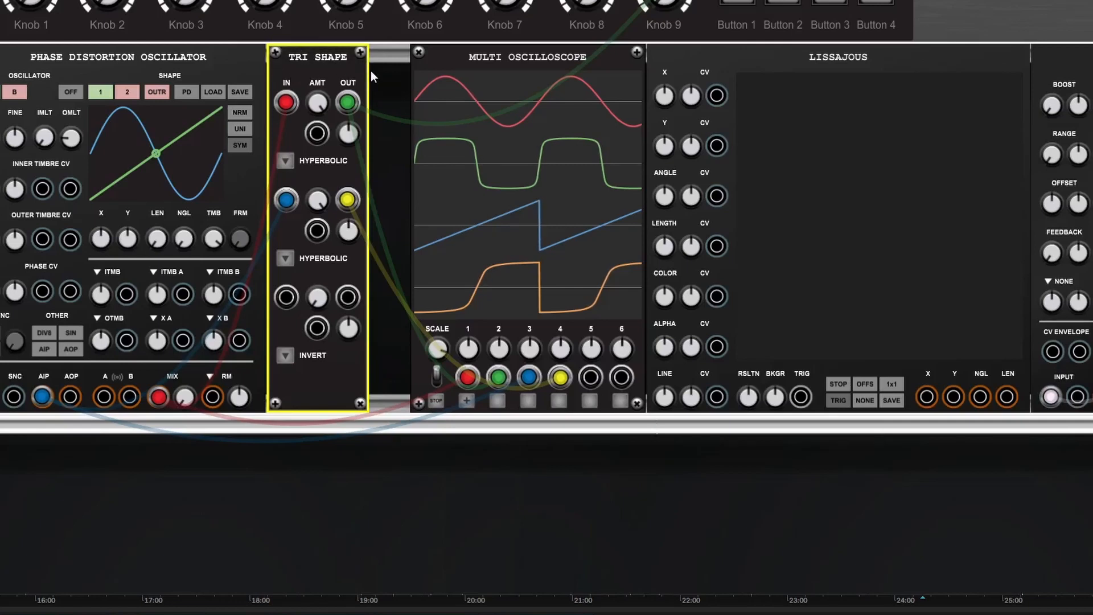
Step: Review the available functions for the first Tri Shape section and set the second section's function to CUBE
{"action": "left_click", "coordinate": [286, 163]}
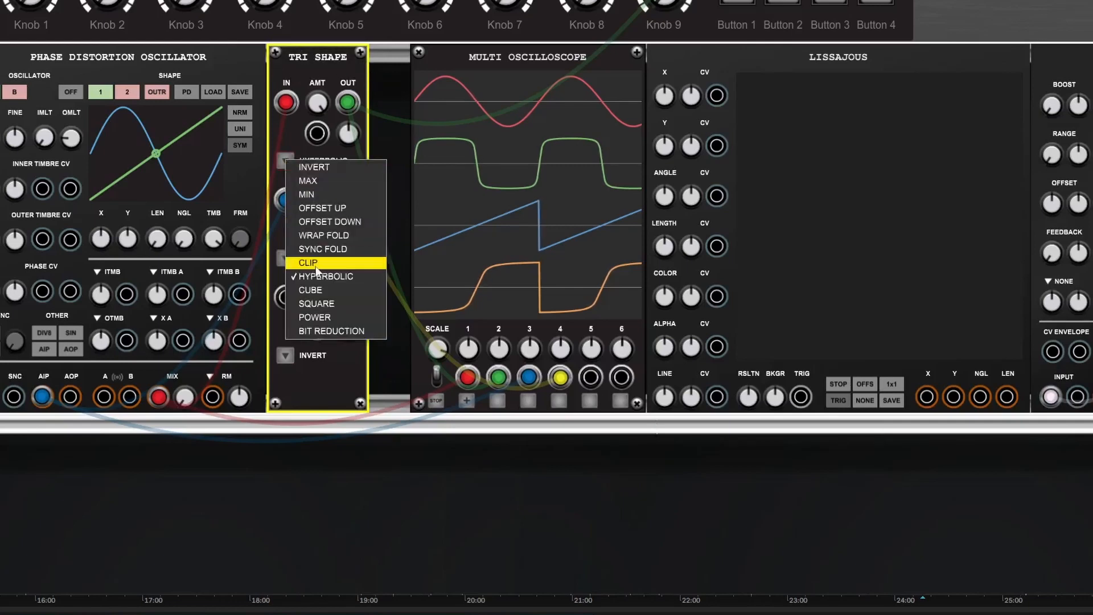
{"action": "left_click", "coordinate": [333, 127]}
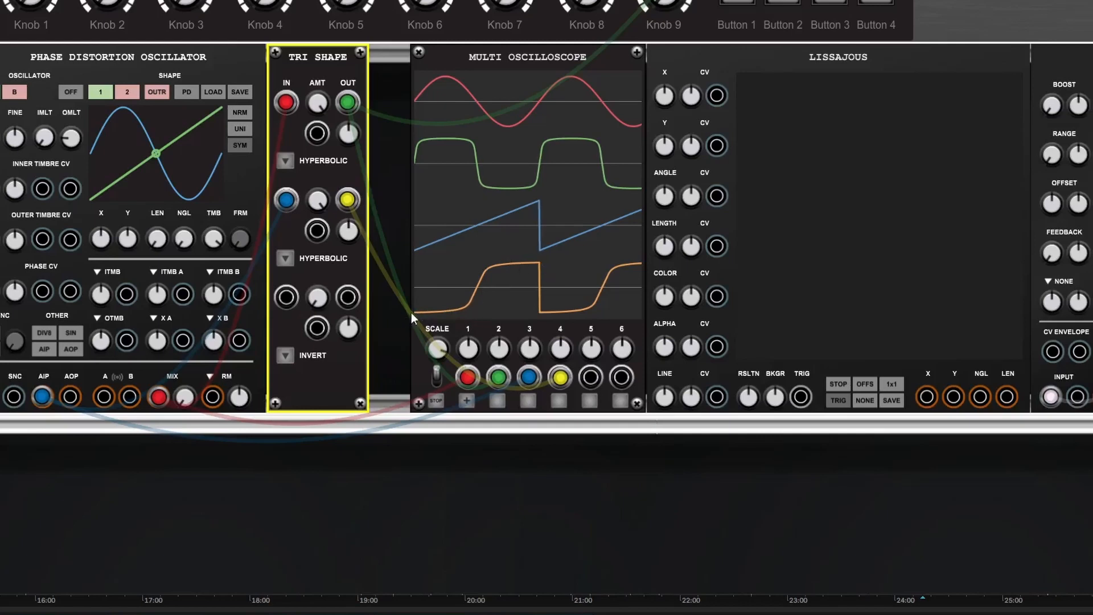
{"action": "left_click", "coordinate": [309, 262]}
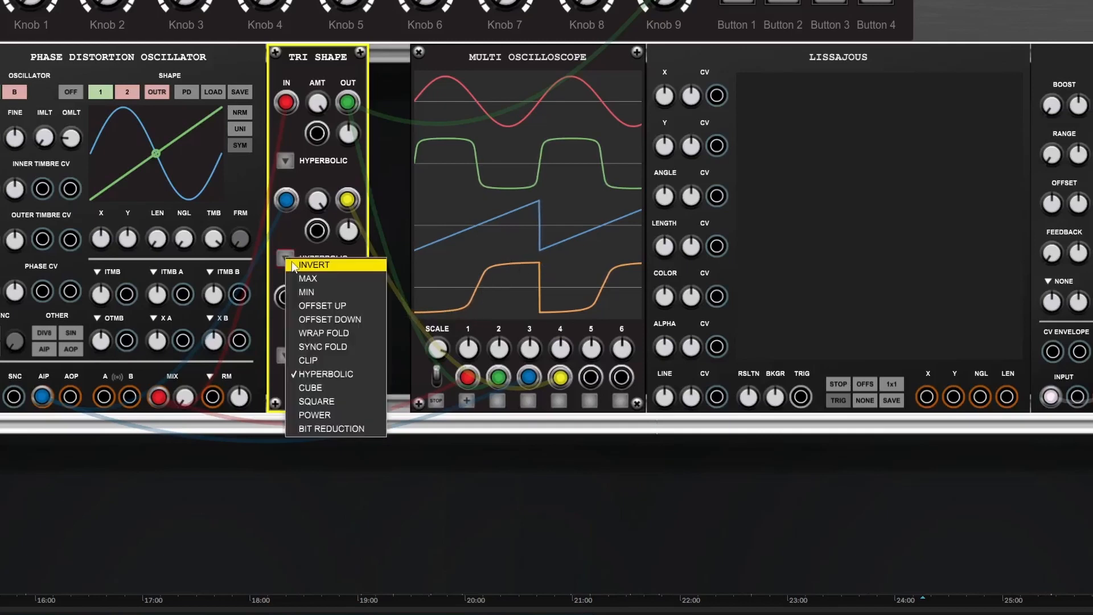
{"action": "left_click", "coordinate": [322, 382]}
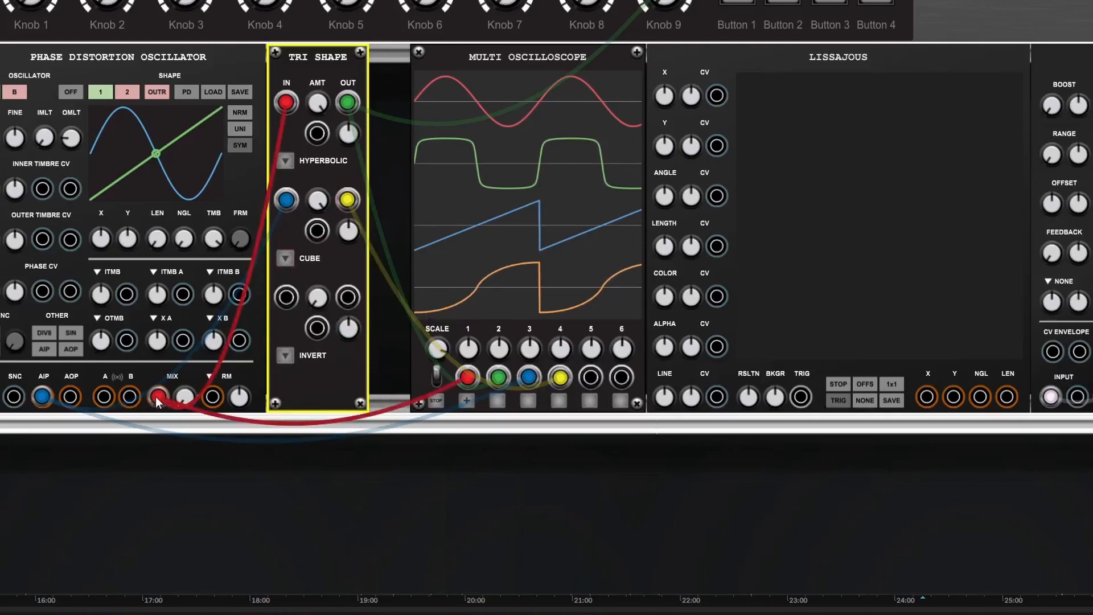
Step: Patch the Phase Distortion Oscillator's MIX output to the Lissajous X CV input and color the cable red
{"action": "left_click_drag", "start_coordinate": [158, 402], "coordinate": [717, 96]}
{"action": "right_click", "coordinate": [717, 96]}
{"action": "mouse_move", "coordinate": [706, 102]}
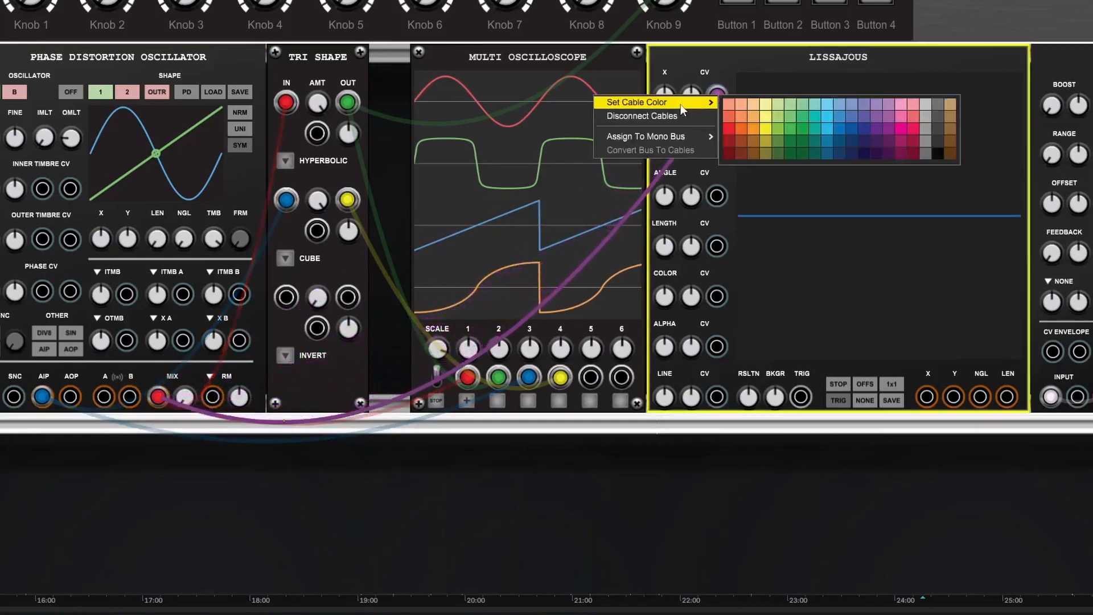
{"action": "left_click", "coordinate": [728, 141]}
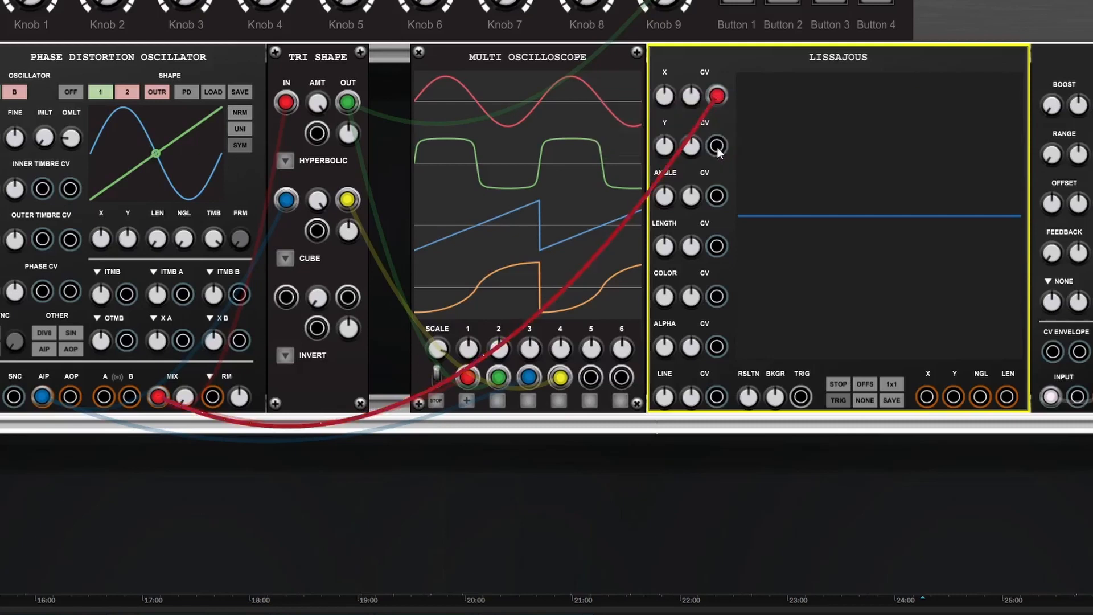
Step: Patch the Tri Shape's first output to the Lissajous Y CV input and color the cable green
{"action": "mouse_move", "coordinate": [717, 147]}
{"action": "left_mouse_down"}
{"action": "mouse_move", "coordinate": [629, 192]}
{"action": "mouse_move", "coordinate": [376, 214]}
{"action": "mouse_move", "coordinate": [349, 191]}
{"action": "mouse_move", "coordinate": [348, 104]}
{"action": "left_mouse_up"}
{"action": "right_click", "coordinate": [347, 104]}
{"action": "mouse_move", "coordinate": [399, 112]}
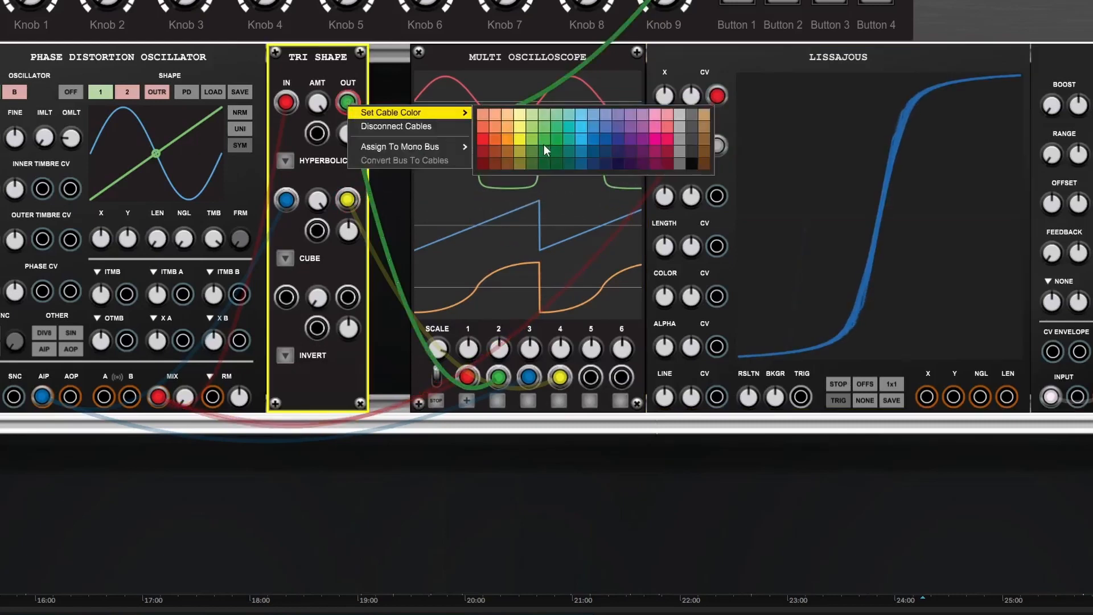
{"action": "left_click", "coordinate": [547, 146]}
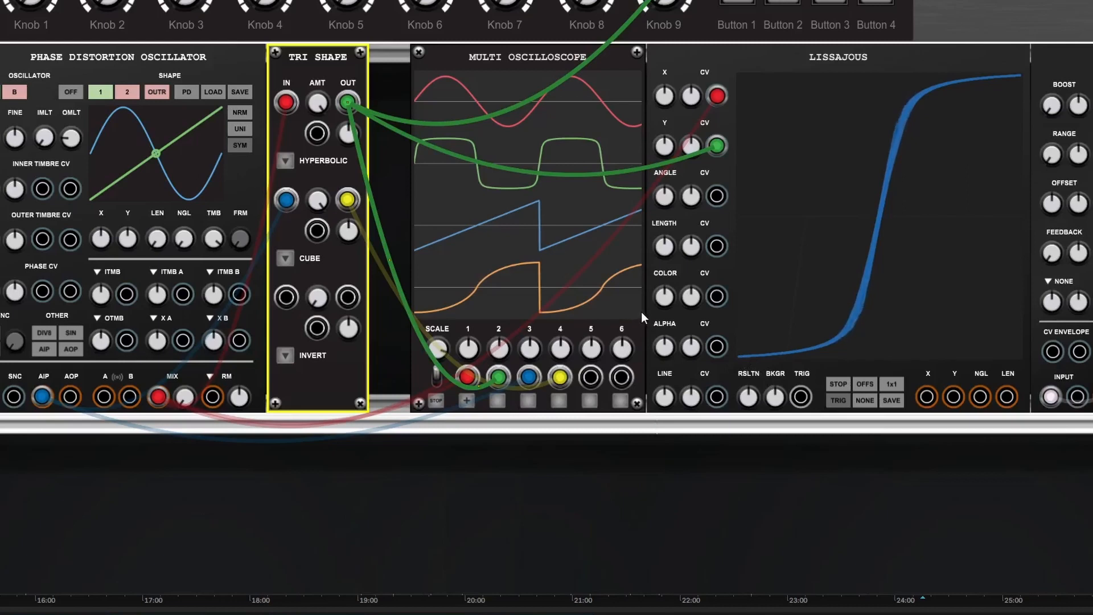
Step: Raise the Lissajous display's resolution to 1.00 and adjust its alpha
{"action": "left_click", "coordinate": [754, 390]}
{"action": "mouse_move", "coordinate": [754, 391]}
{"action": "left_mouse_down"}
{"action": "mouse_move", "coordinate": [751, 230]}
{"action": "mouse_move", "coordinate": [740, 236]}
{"action": "left_mouse_up"}
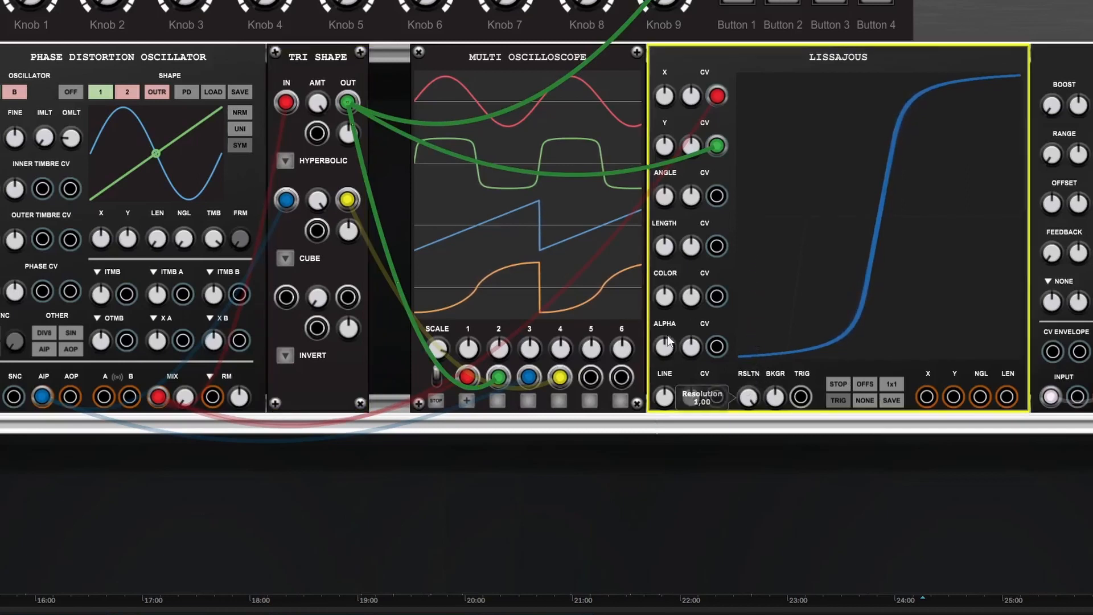
{"action": "left_click_drag", "start_coordinate": [665, 346], "coordinate": [668, 399]}
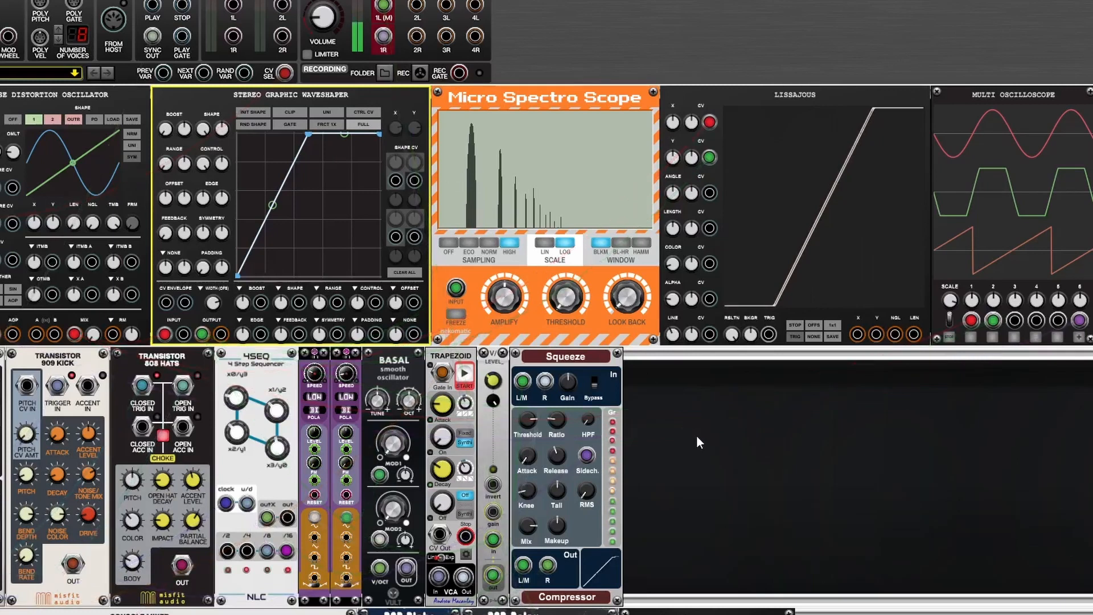
Step: Recall the waveshaper's soft-clipping and dipped curve variations, and lower the dipped curve's start point to the bottom of the grid
{"action": "key", "text": "ctrl+z"}
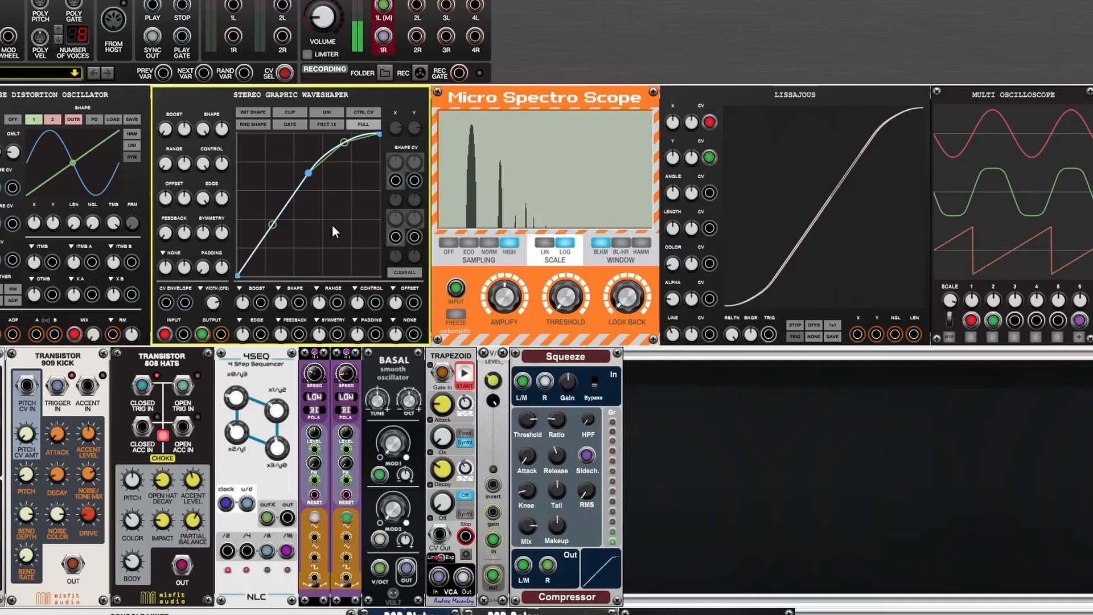
{"action": "key", "text": "ctrl+z"}
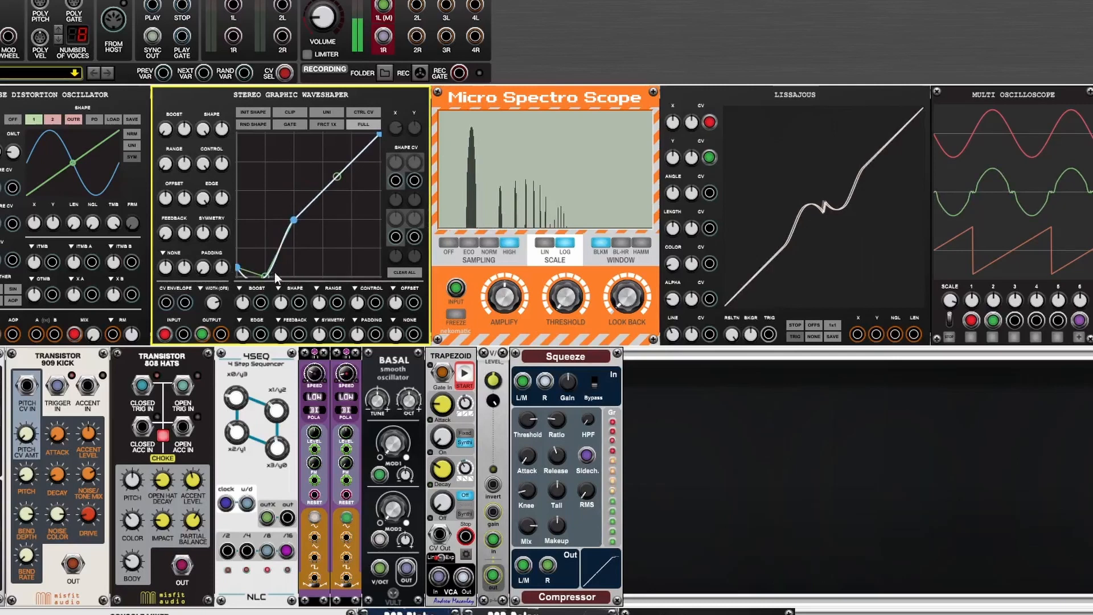
{"action": "left_click_drag", "start_coordinate": [238, 267], "coordinate": [237, 276]}
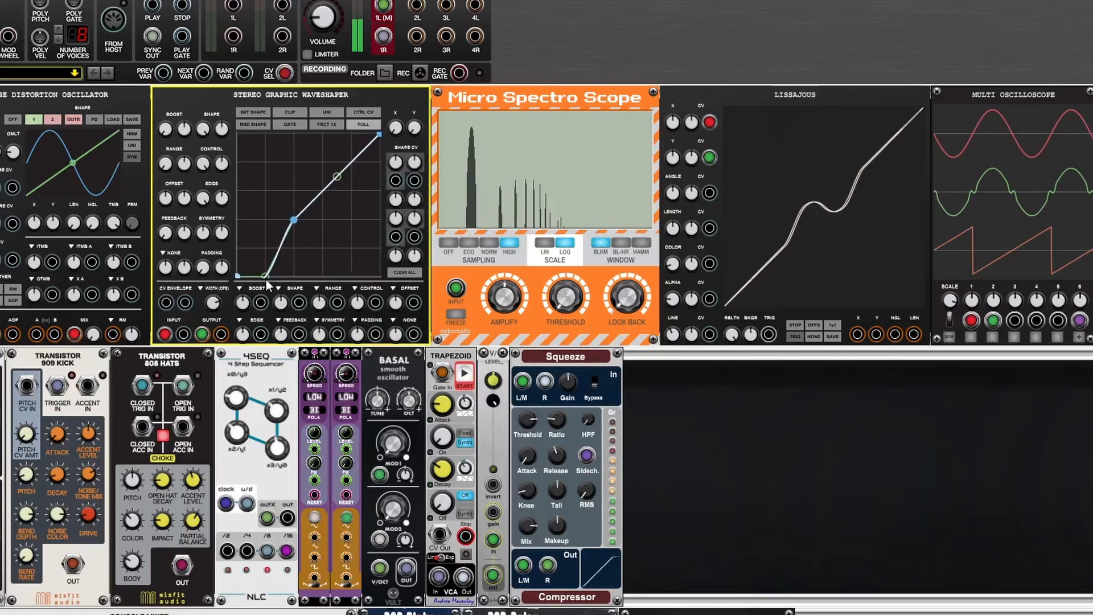
{"action": "mouse_move", "coordinate": [238, 275]}
{"action": "left_mouse_down"}
{"action": "mouse_move", "coordinate": [237, 210]}
{"action": "mouse_move", "coordinate": [241, 264]}
{"action": "mouse_move", "coordinate": [264, 249]}
{"action": "mouse_move", "coordinate": [264, 195]}
{"action": "mouse_move", "coordinate": [265, 281]}
{"action": "left_mouse_up"}
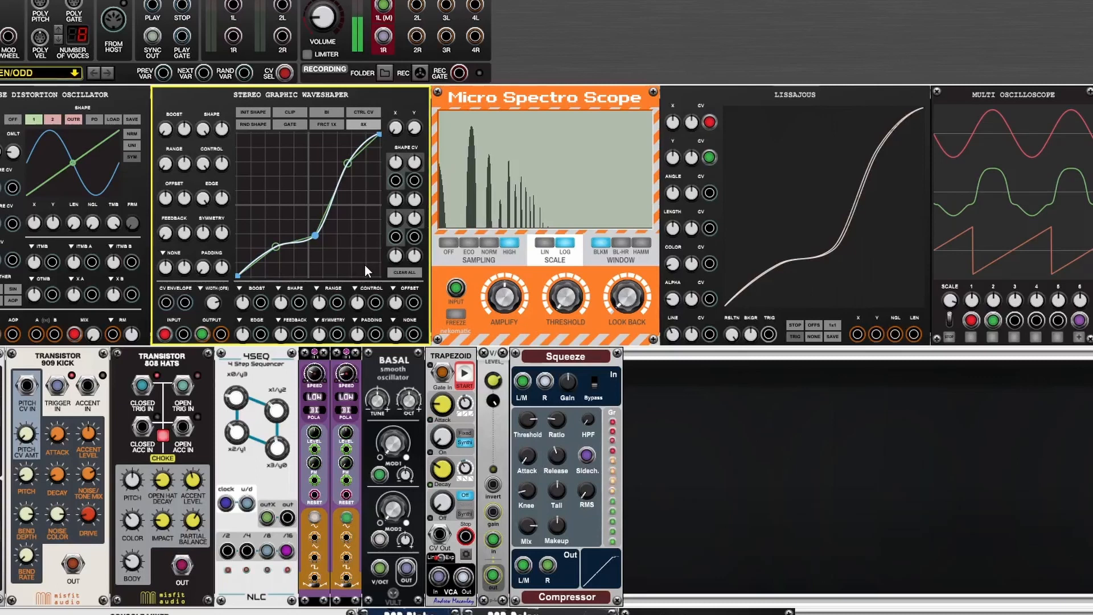
Step: Recall the zigzag folder variation, followed by the straight diagonal variation that uses FOLD
{"action": "key", "text": "ctrl+r"}
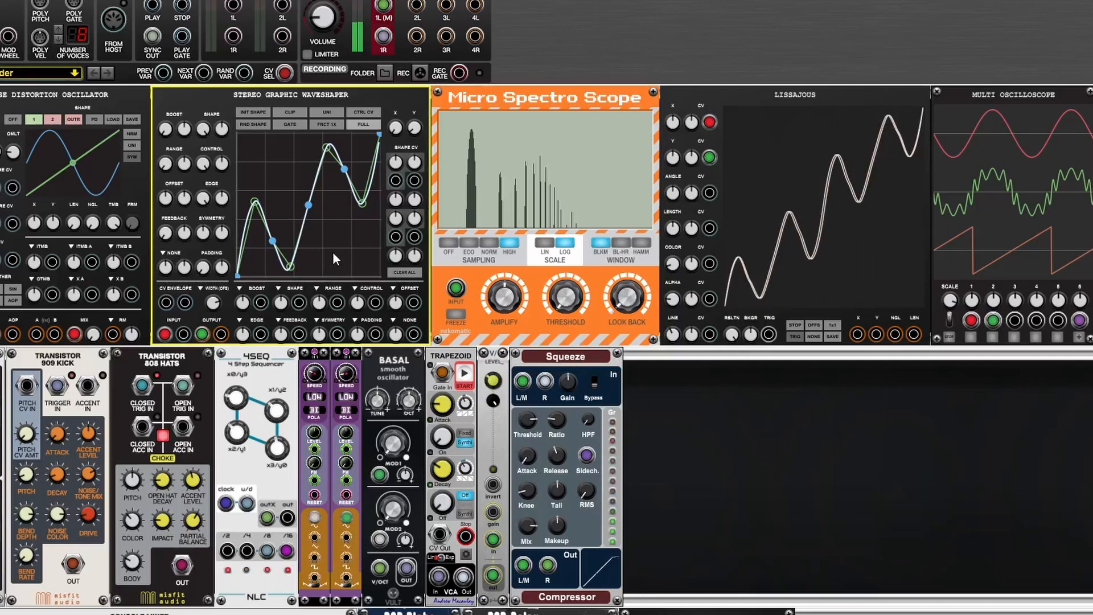
{"action": "key", "text": "ctrl+i"}
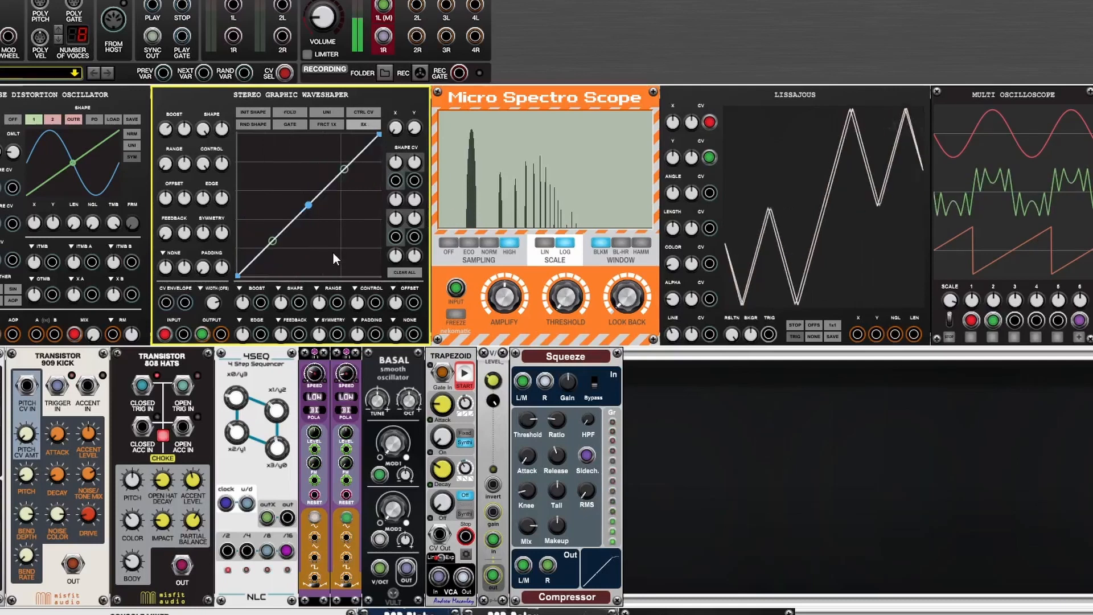
Step: Switch the waveshaper's overflow mode from FOLD to CLIP and back to FOLD
{"action": "left_click", "coordinate": [296, 114]}
{"action": "left_click", "coordinate": [301, 116]}
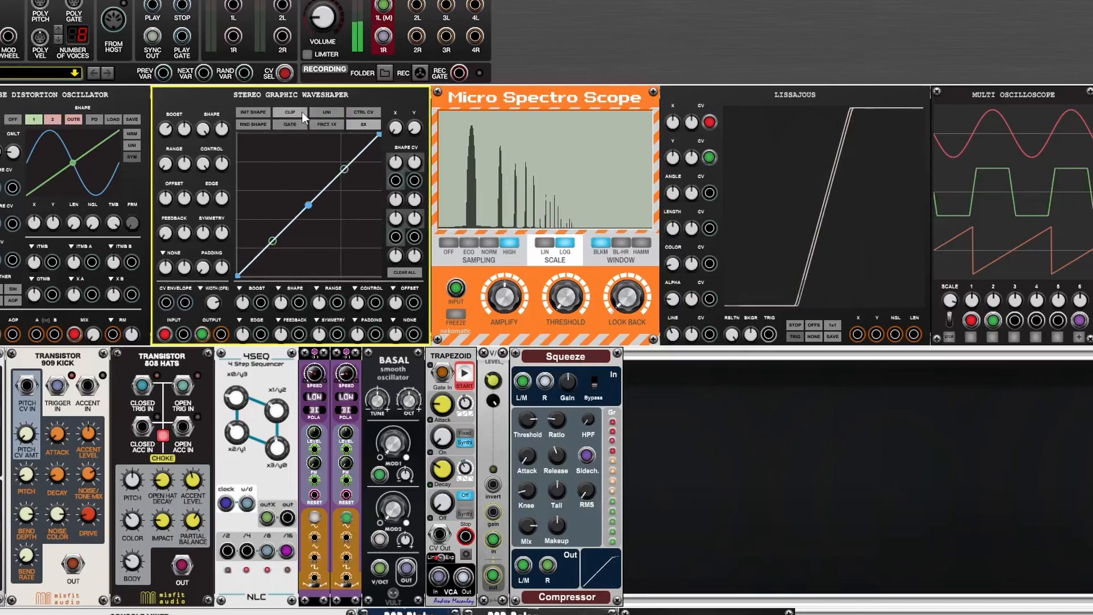
{"action": "left_click", "coordinate": [302, 116]}
{"action": "left_click", "coordinate": [315, 132]}
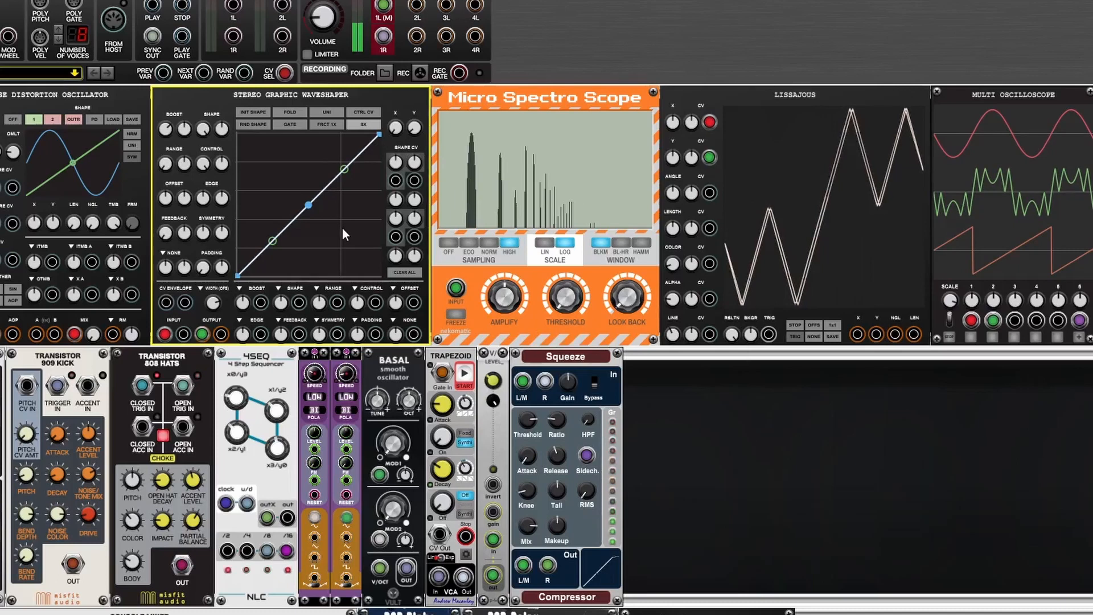
Step: Step through the saved variations from the padded fold through the flat-start and V-shaped rectifier curves to the staircase curve
{"action": "key", "text": "ctrl+z"}
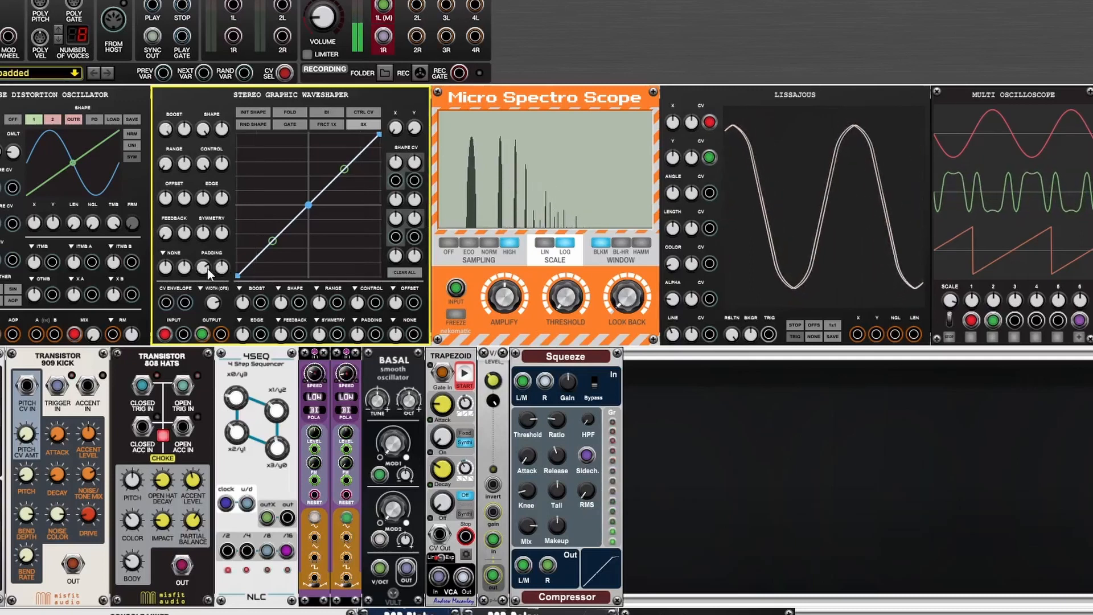
{"action": "mouse_move", "coordinate": [207, 269]}
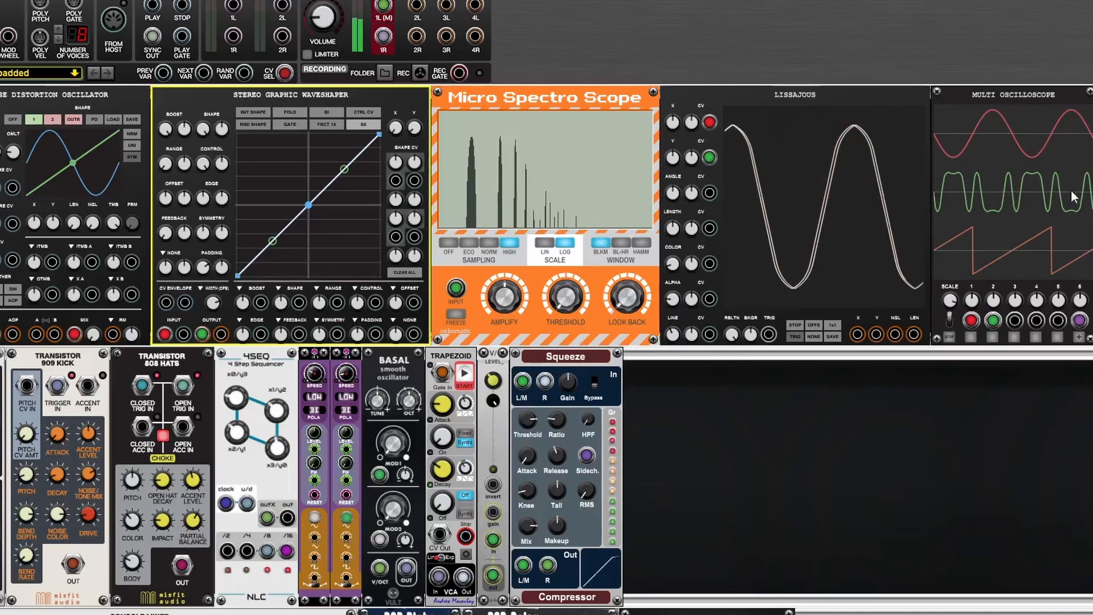
{"action": "key", "text": "Right"}
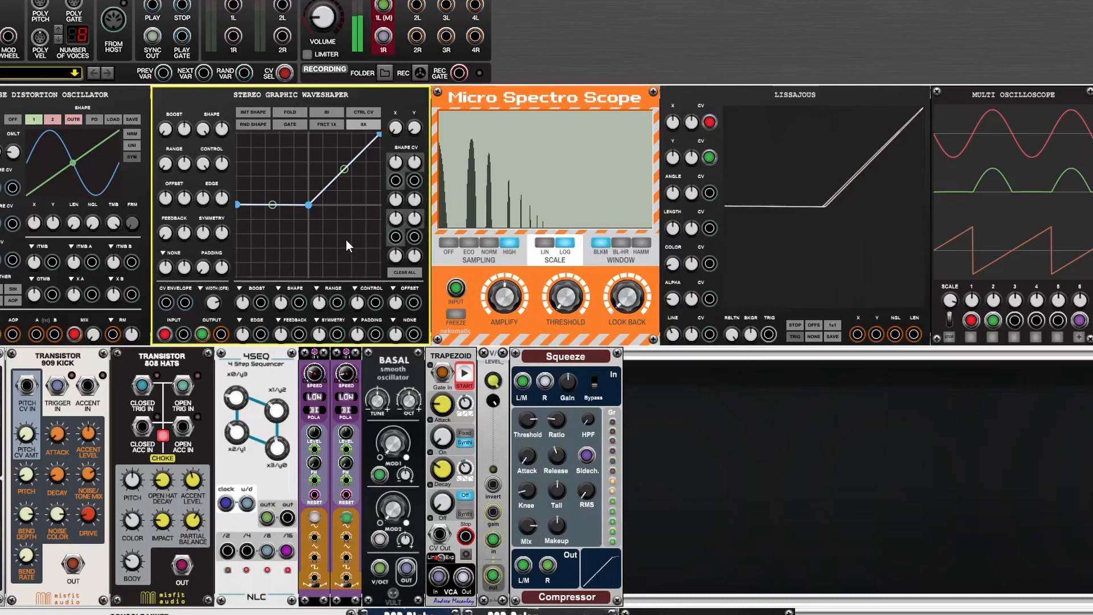
{"action": "key", "text": "ctrl+z"}
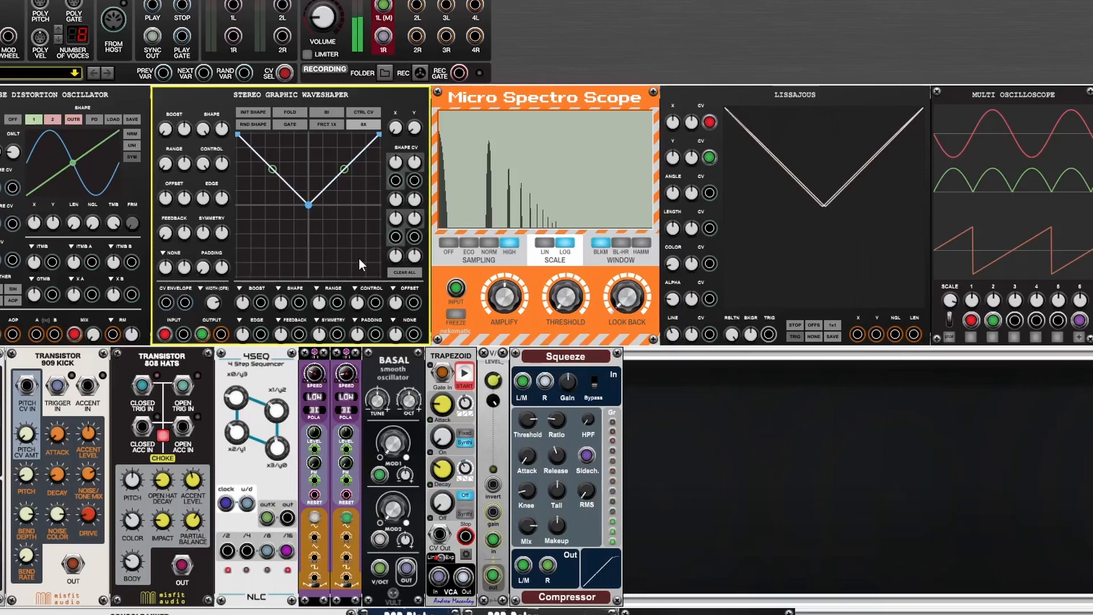
{"action": "key", "text": "Right"}
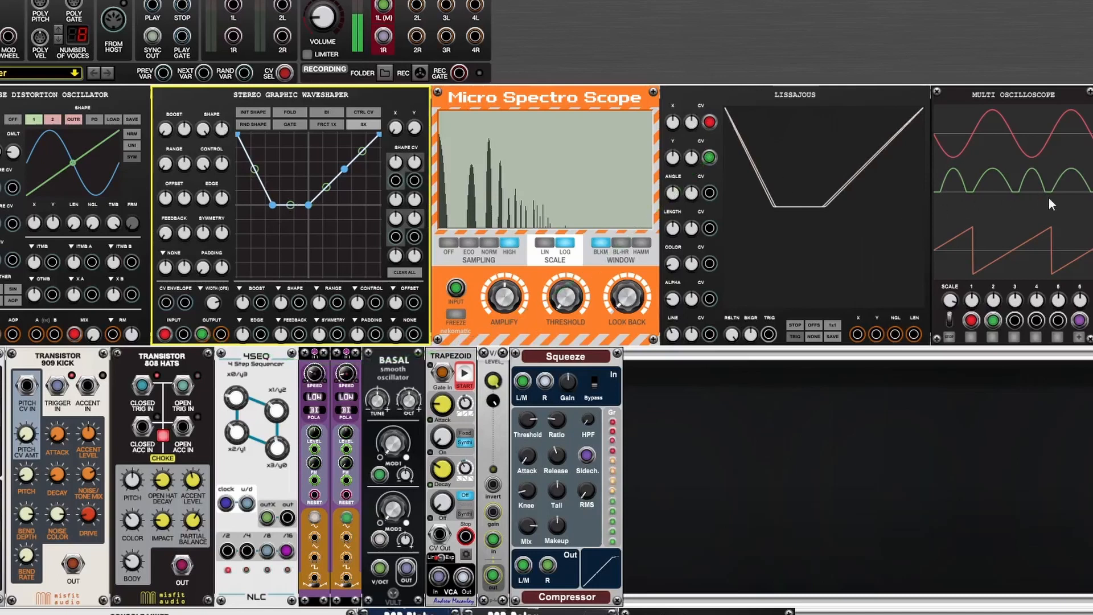
{"action": "key", "text": "Left"}
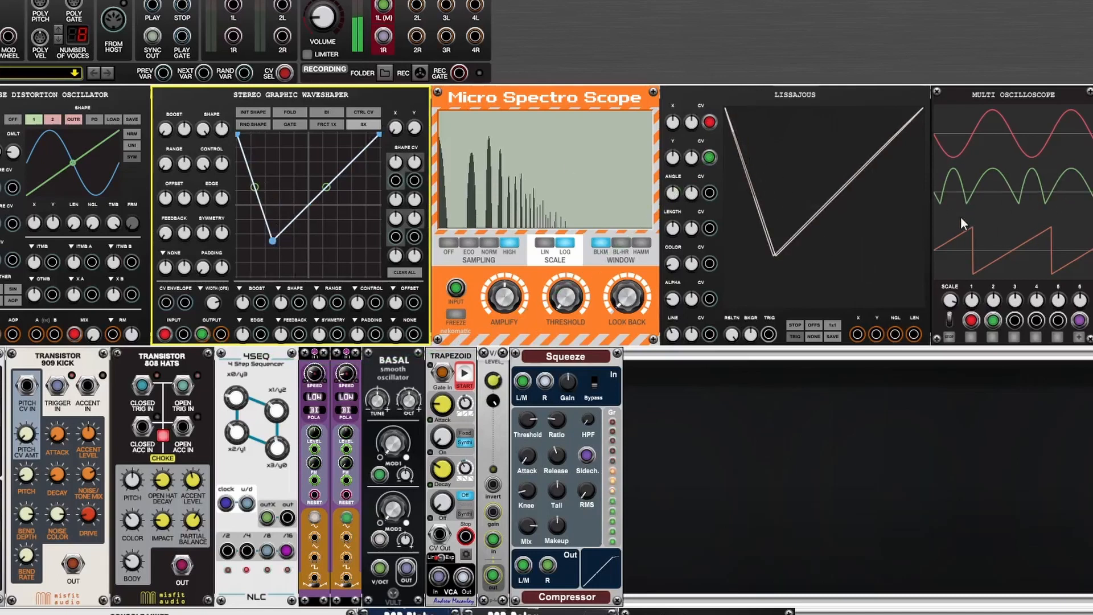
{"action": "key", "text": "Left"}
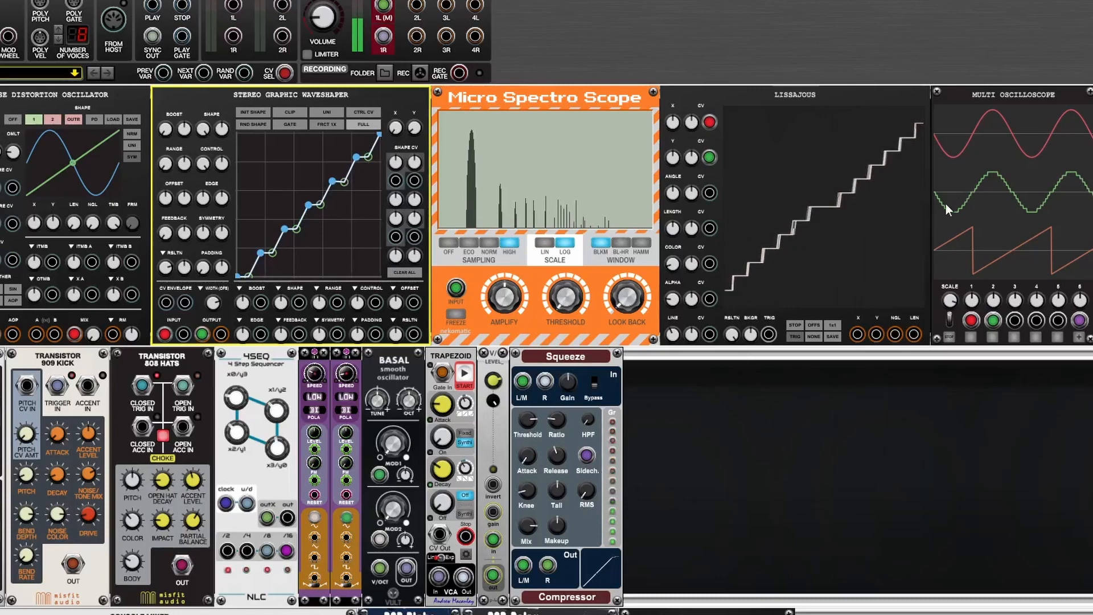
Step: Stretch the Multi Oscilloscope's waveforms with its scale control and recall the straight-line variation that uses the RSLTN effect
{"action": "left_click", "coordinate": [952, 302]}
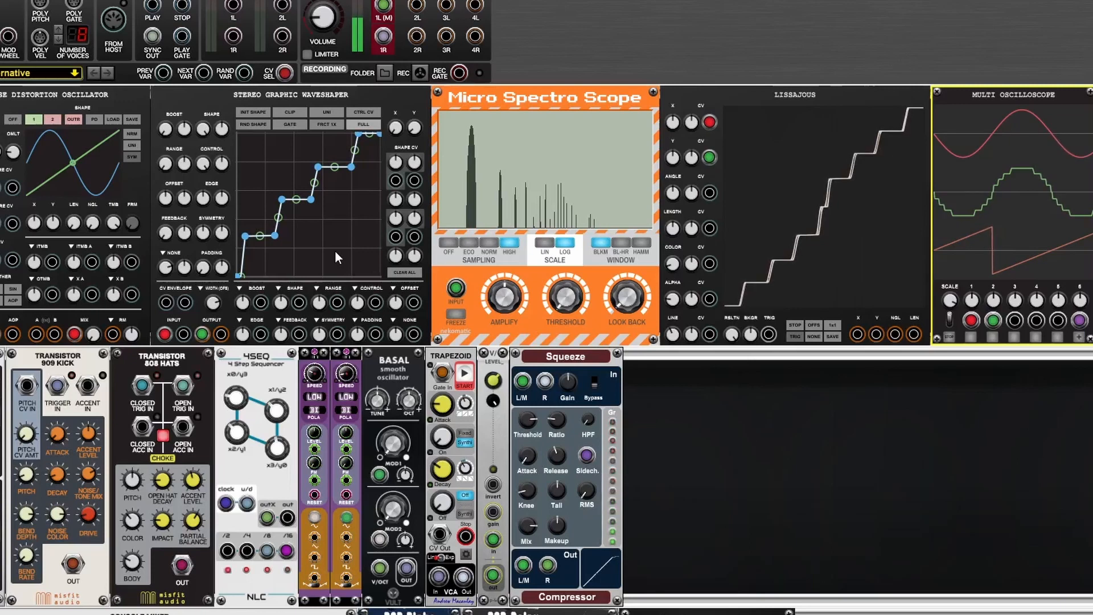
{"action": "key", "text": "ctrl+i"}
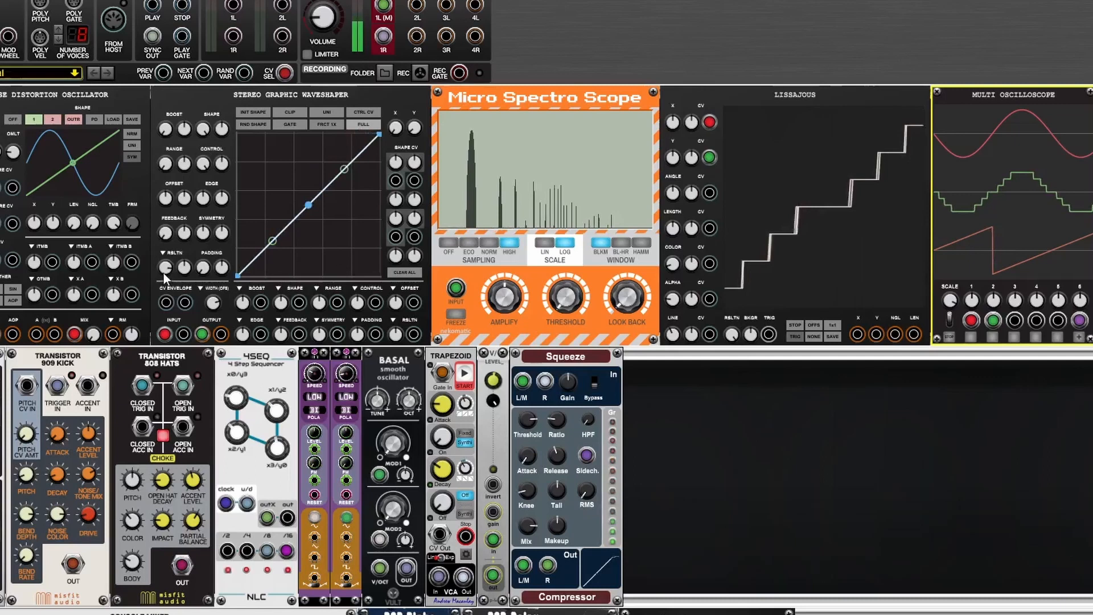
{"action": "mouse_move", "coordinate": [164, 270]}
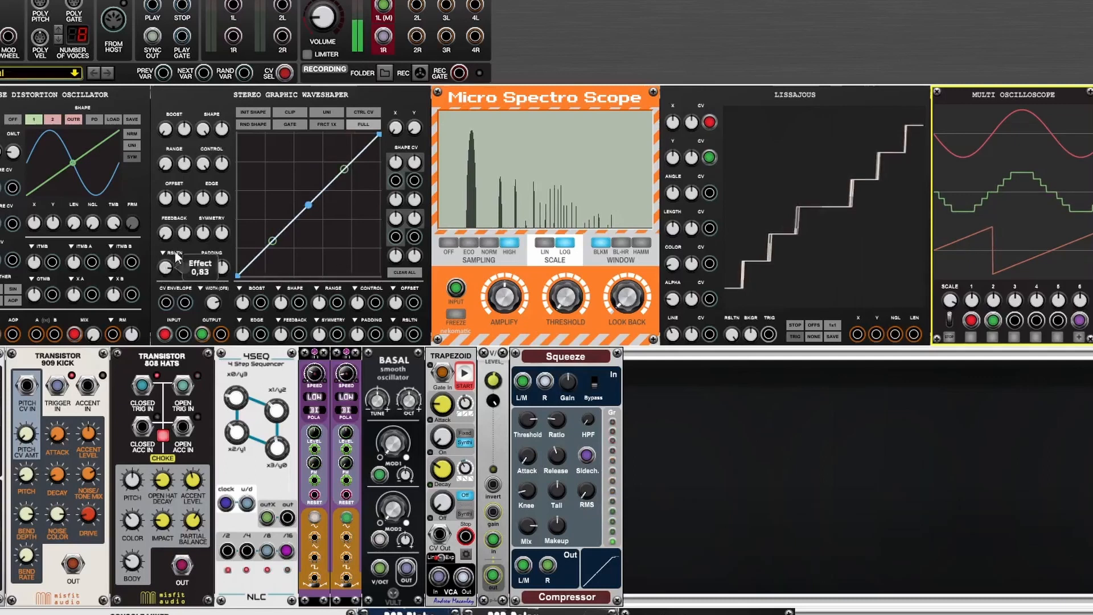
Step: Switch the waveshaper's effect to NONE and back to RSLTN
{"action": "left_click", "coordinate": [169, 254]}
{"action": "left_click", "coordinate": [169, 258]}
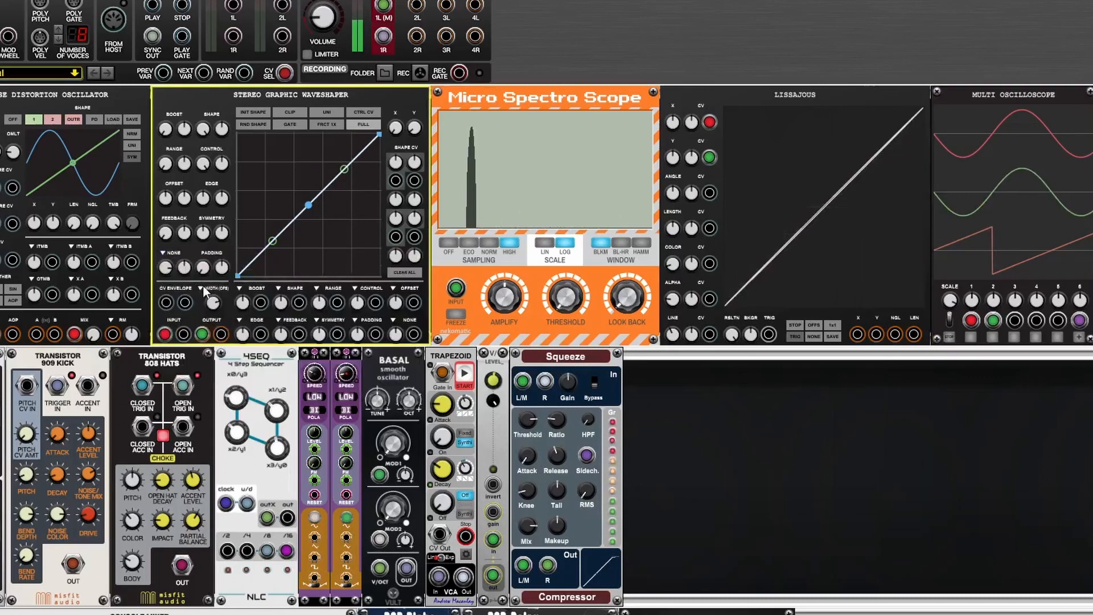
{"action": "left_click", "coordinate": [166, 254]}
{"action": "left_click", "coordinate": [206, 301]}
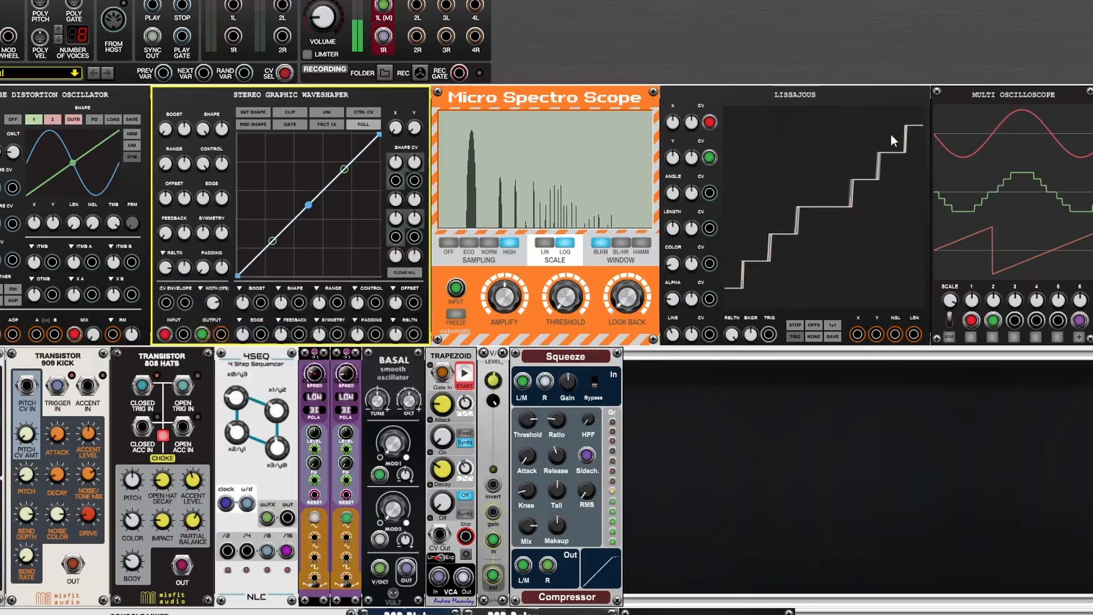
Step: Set the waveshaper's processing rate to DIV4, DIV8 and DIV32 in turn, and recall another saved variation
{"action": "left_click", "coordinate": [363, 127]}
{"action": "left_click", "coordinate": [398, 225]}
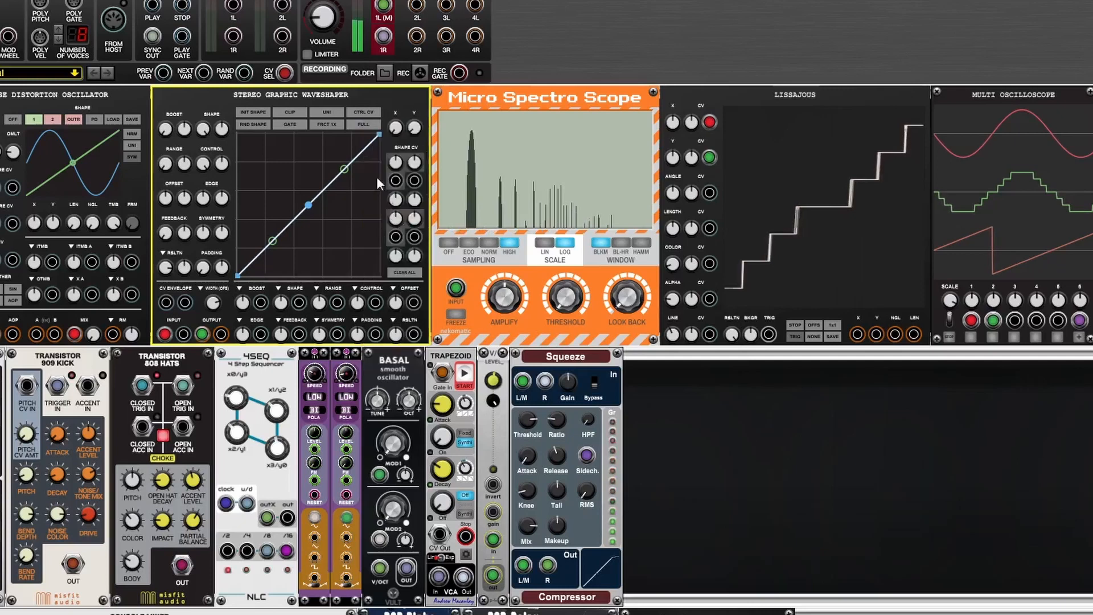
{"action": "left_click", "coordinate": [369, 127]}
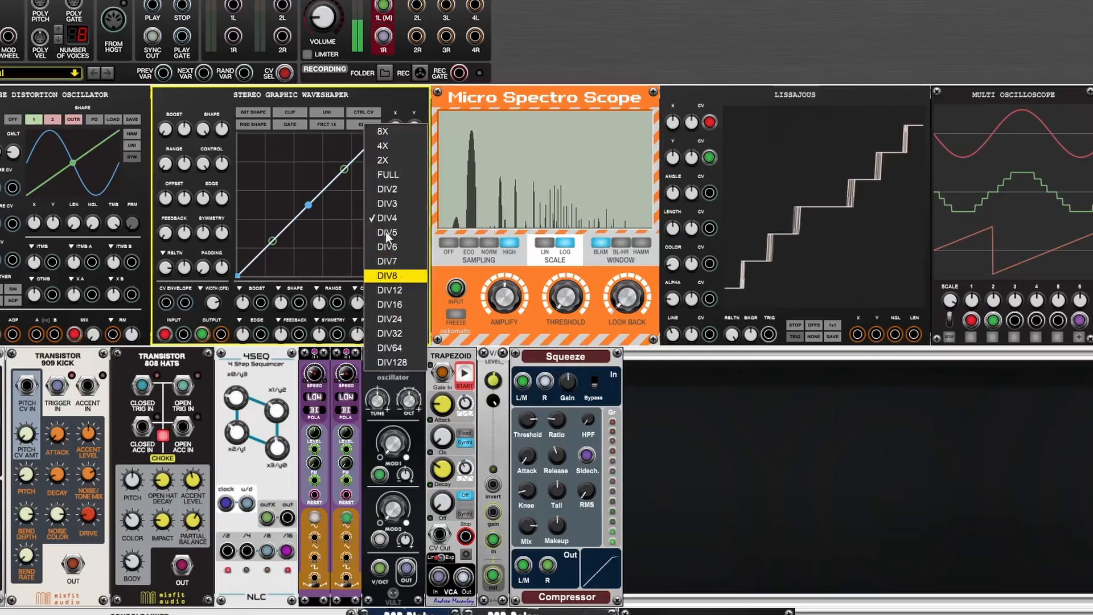
{"action": "left_click", "coordinate": [399, 276]}
{"action": "left_click", "coordinate": [361, 126]}
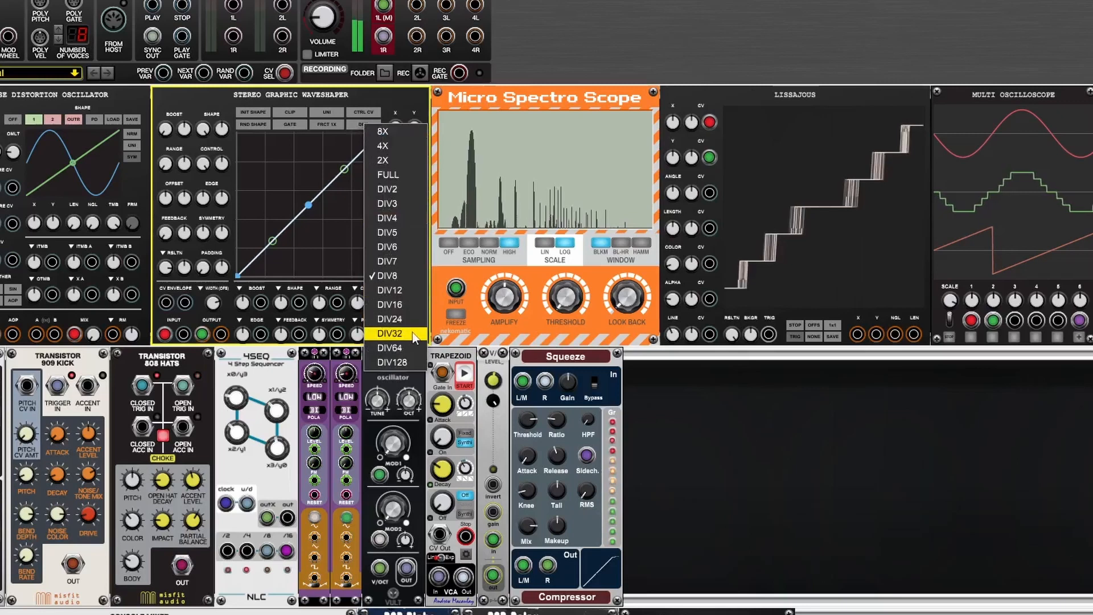
{"action": "left_click", "coordinate": [392, 333]}
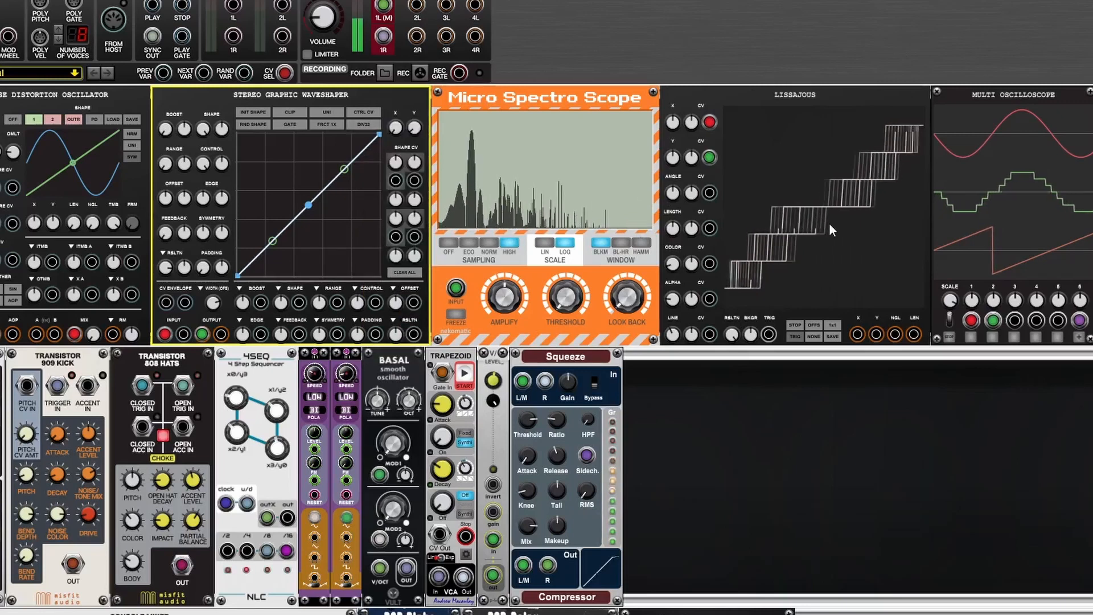
{"action": "key", "text": "Right"}
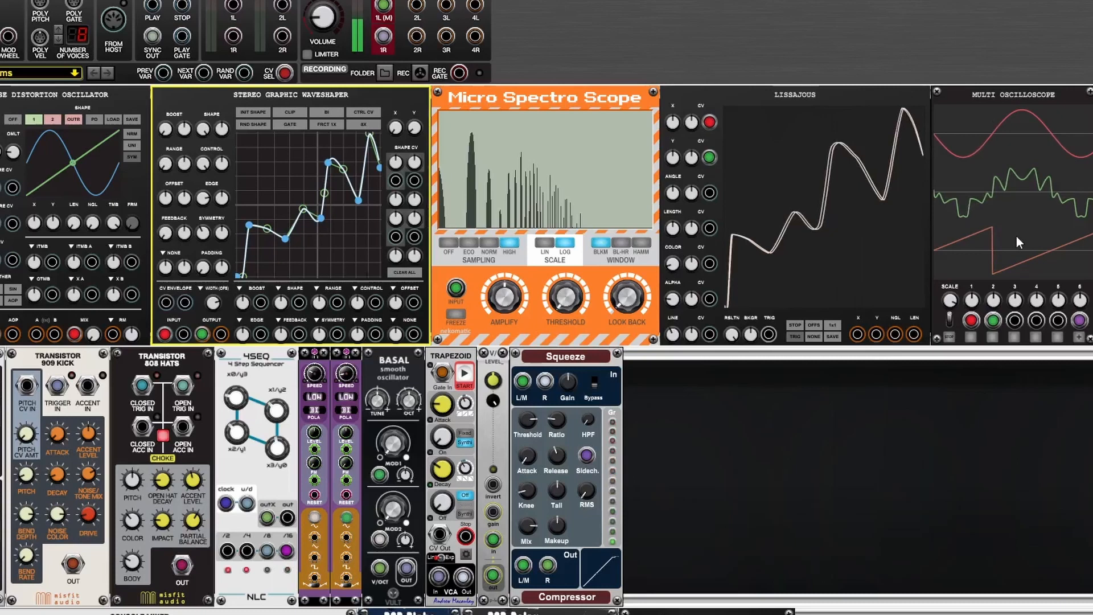
Step: Generate a series of random shapes in the Stereo Graphic Waveshaper for comparison on the scopes, and recall the Waveforms variation
{"action": "key", "text": "ctrl+z"}
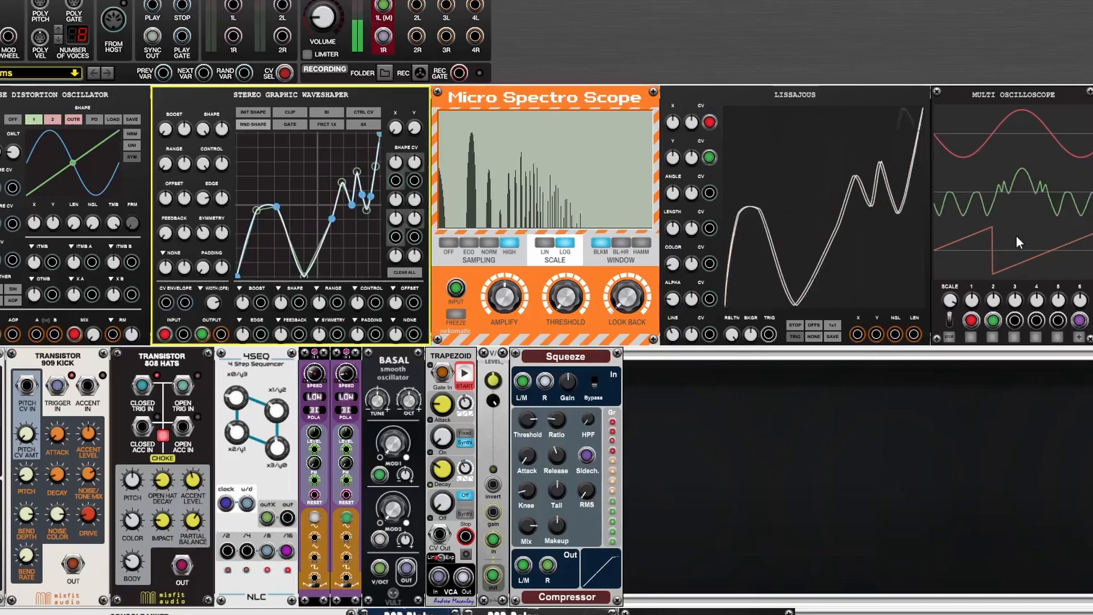
{"action": "left_click", "coordinate": [254, 124]}
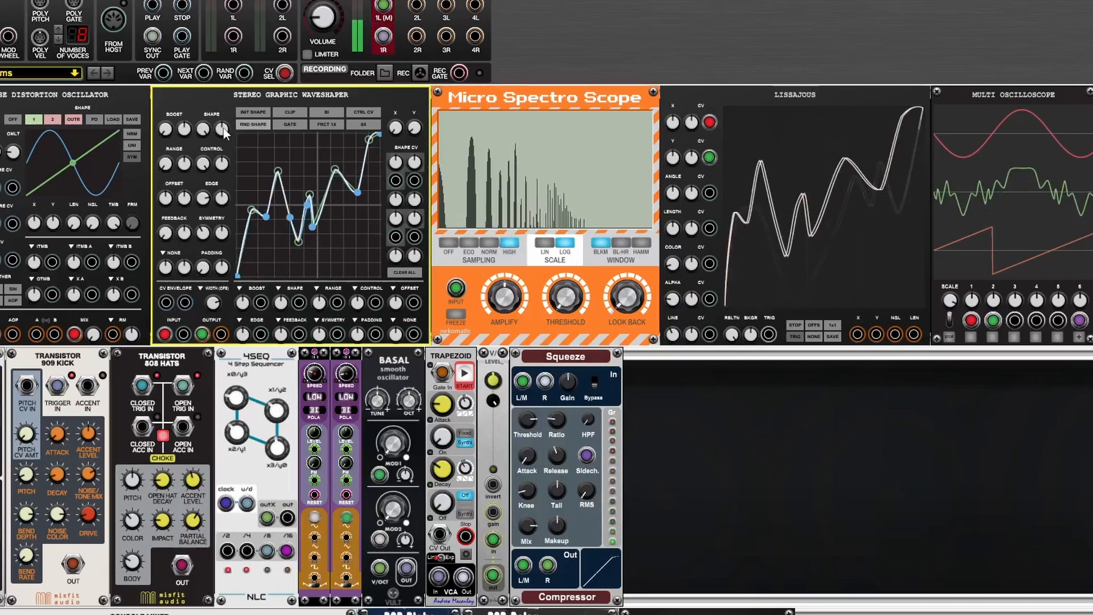
{"action": "mouse_move", "coordinate": [223, 131]}
{"action": "key", "text": "ctrl+z"}
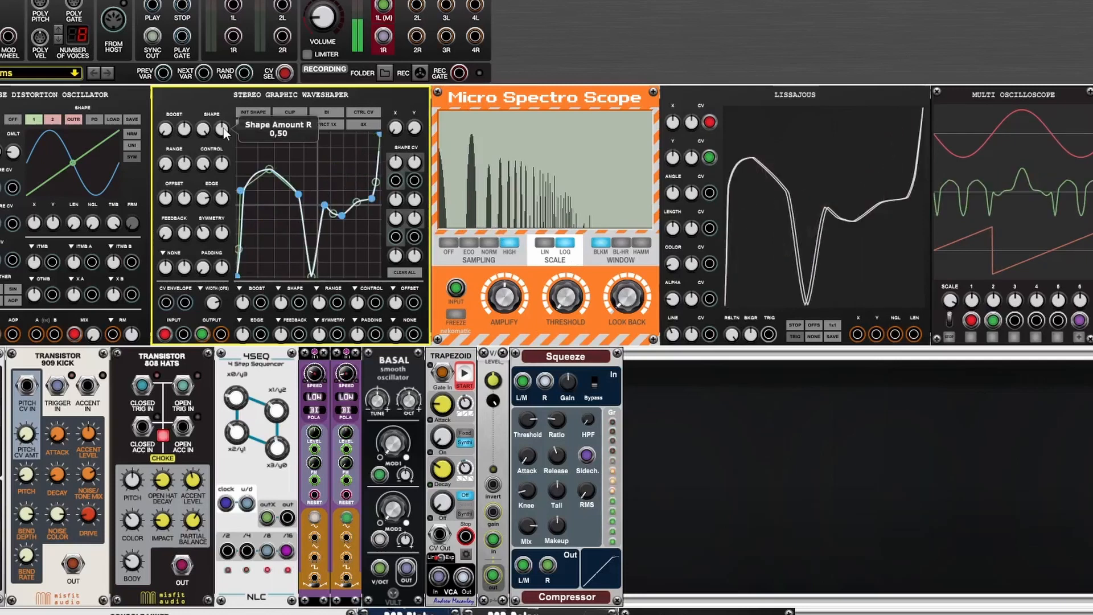
{"action": "key", "text": "ctrl+z"}
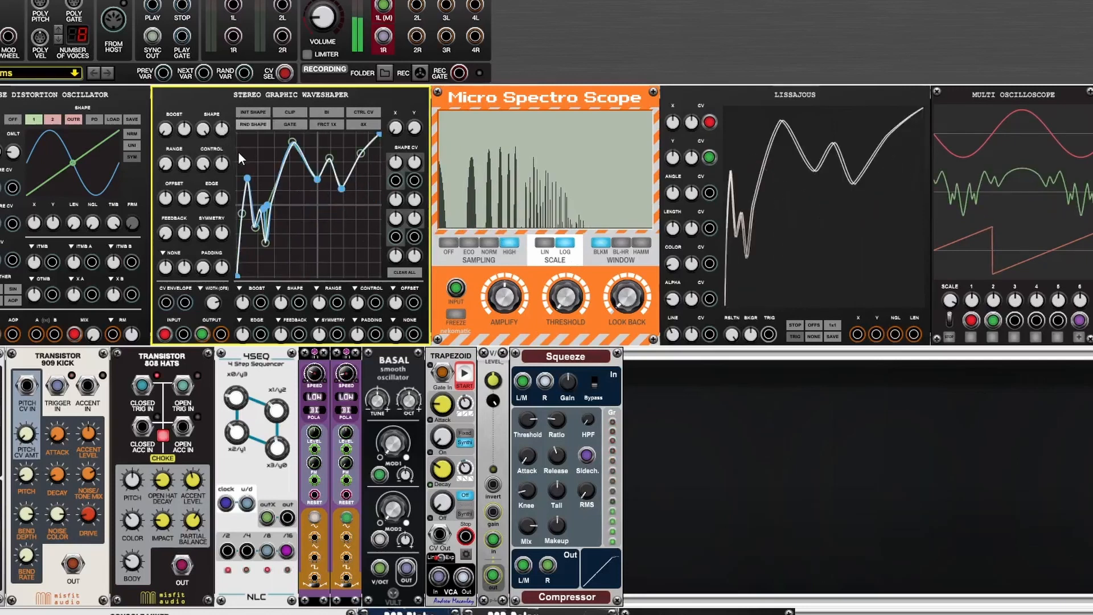
{"action": "key", "text": "ctrl+z"}
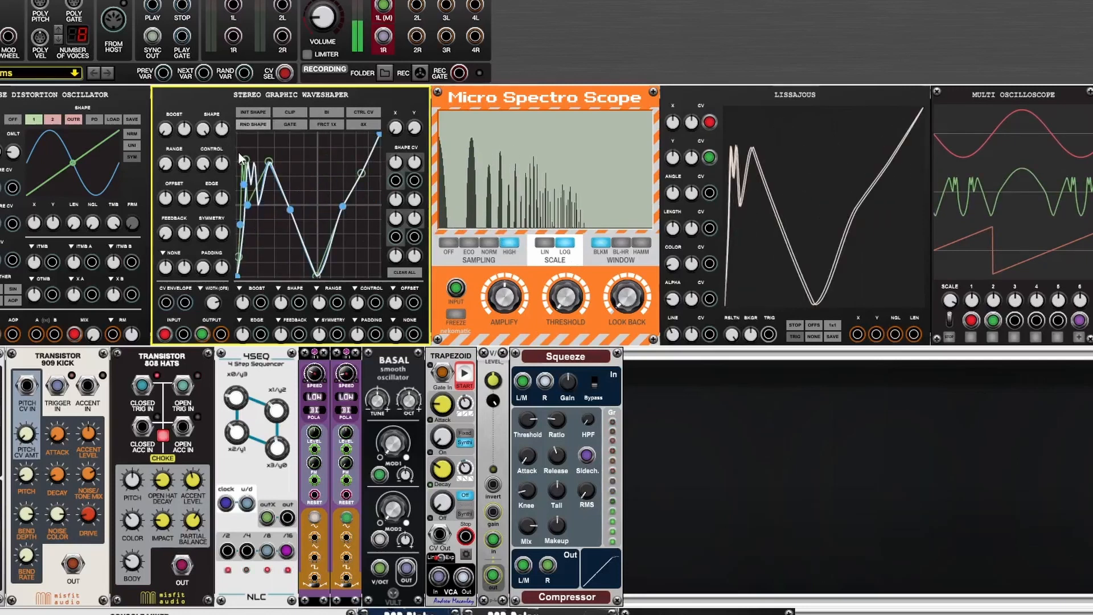
{"action": "key", "text": "ctrl+z"}
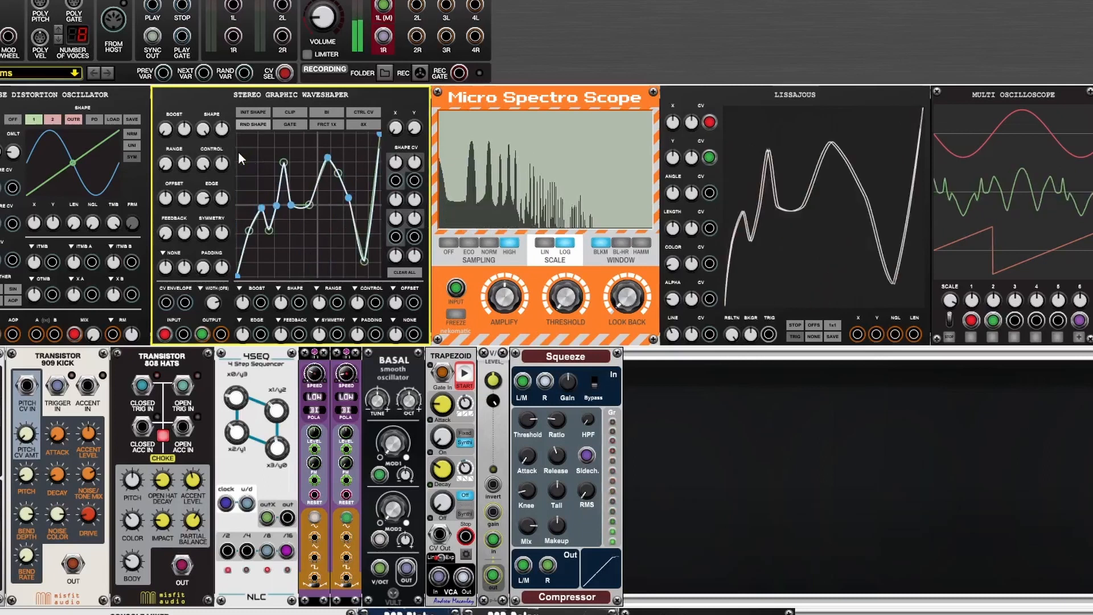
{"action": "key", "text": "ctrl+z"}
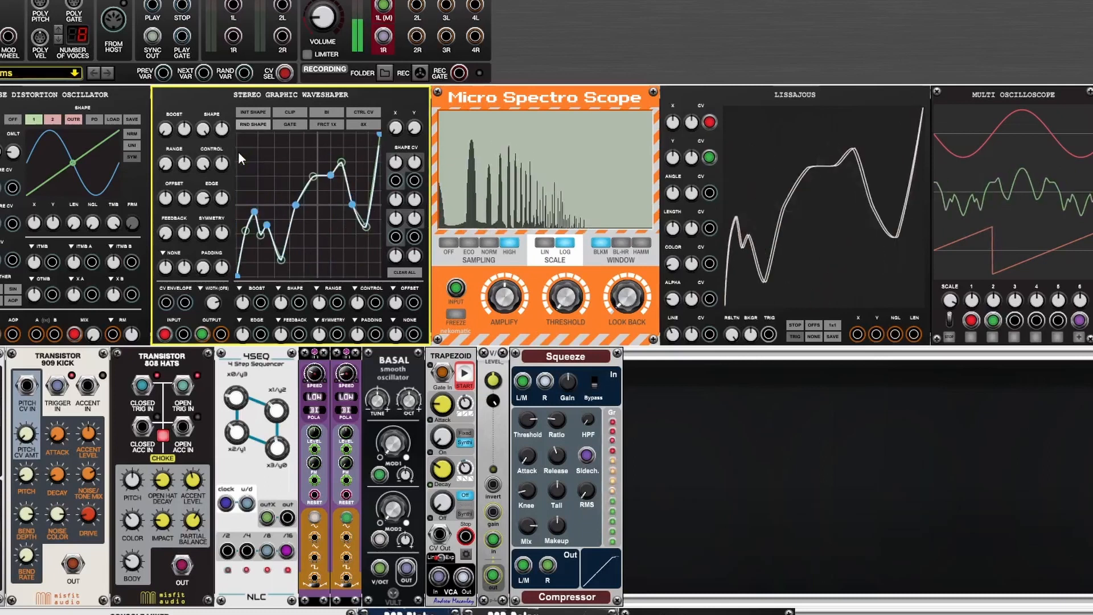
{"action": "key", "text": "ctrl+z"}
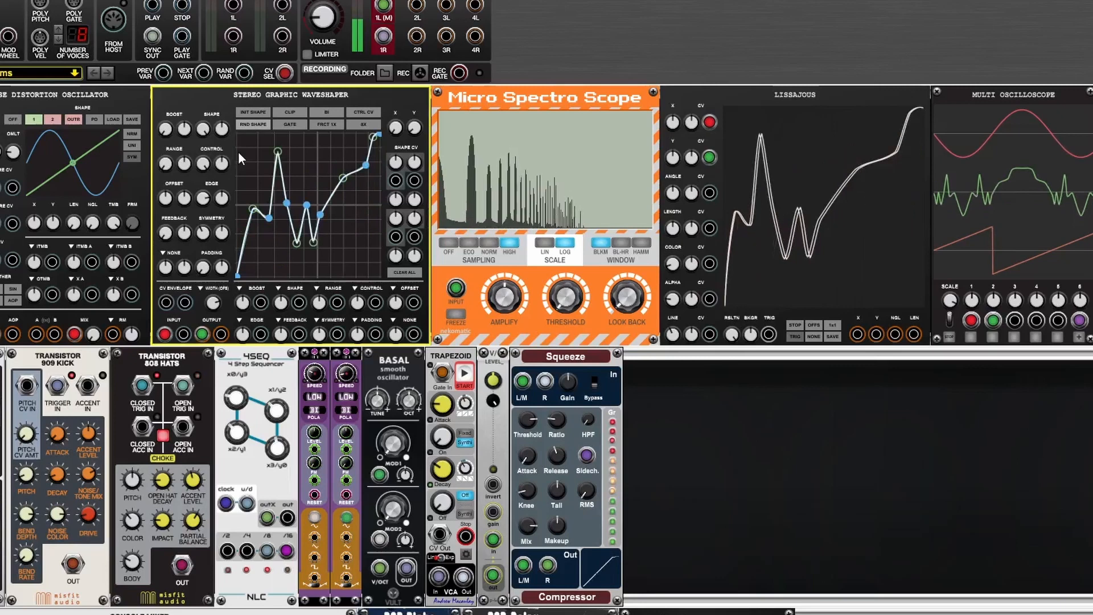
{"action": "key", "text": "ctrl+z"}
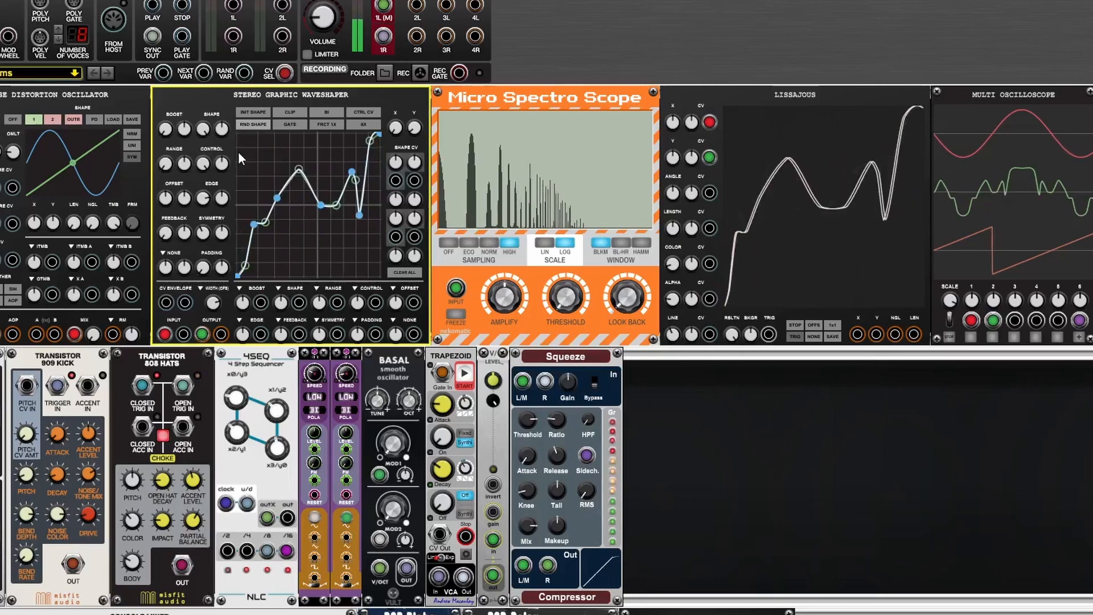
{"action": "key", "text": "ctrl+z"}
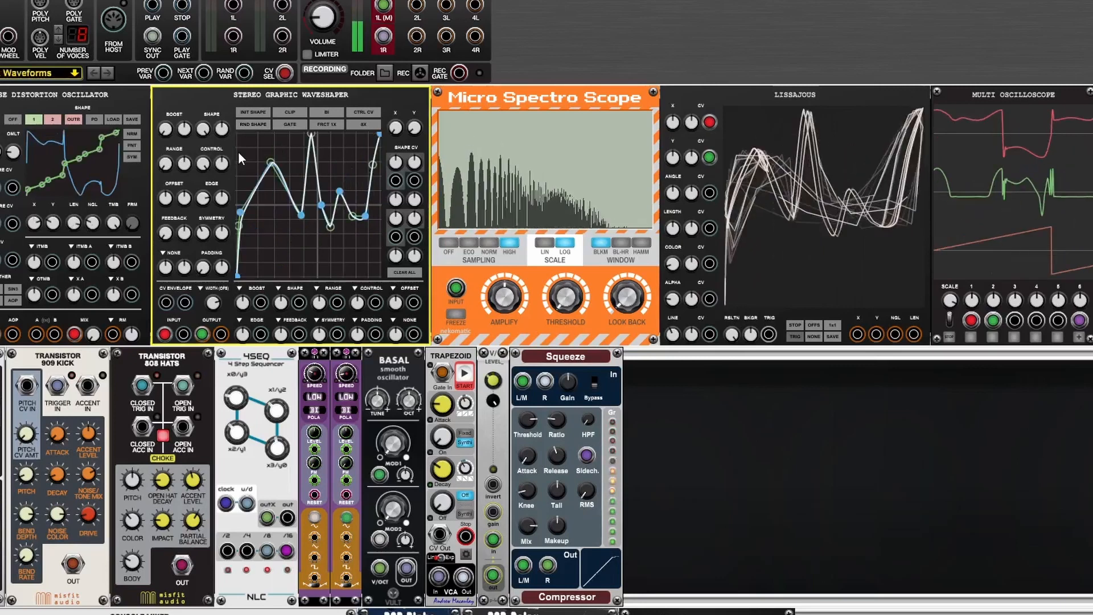
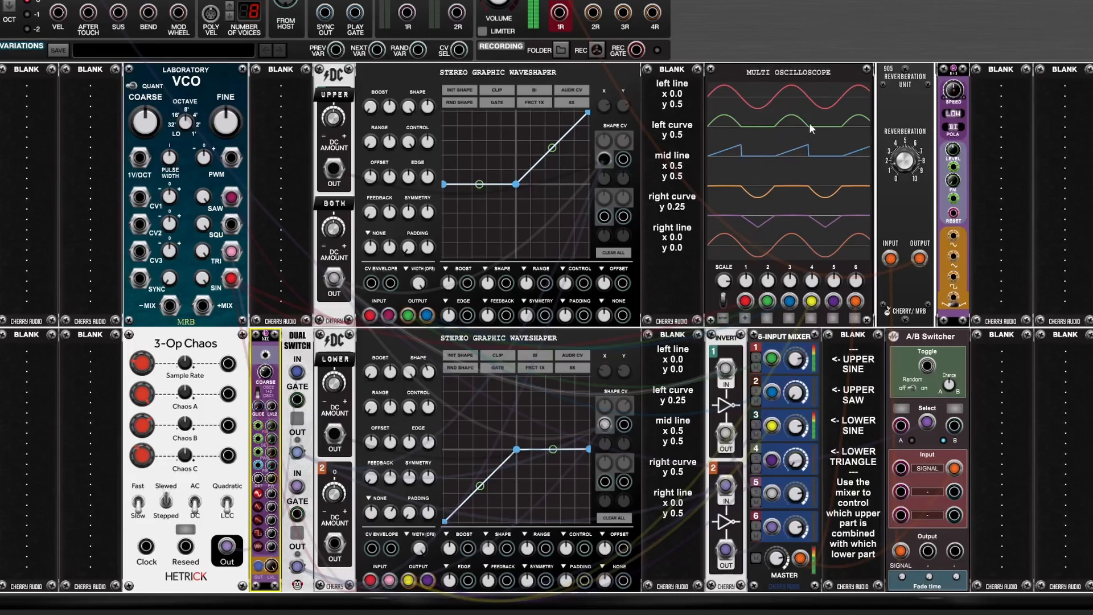
Step: Examine the upper and lower waveshapers and trace the cable from the UPPER DC output to the upper waveshaper's shape CV input
{"action": "left_click", "coordinate": [580, 179]}
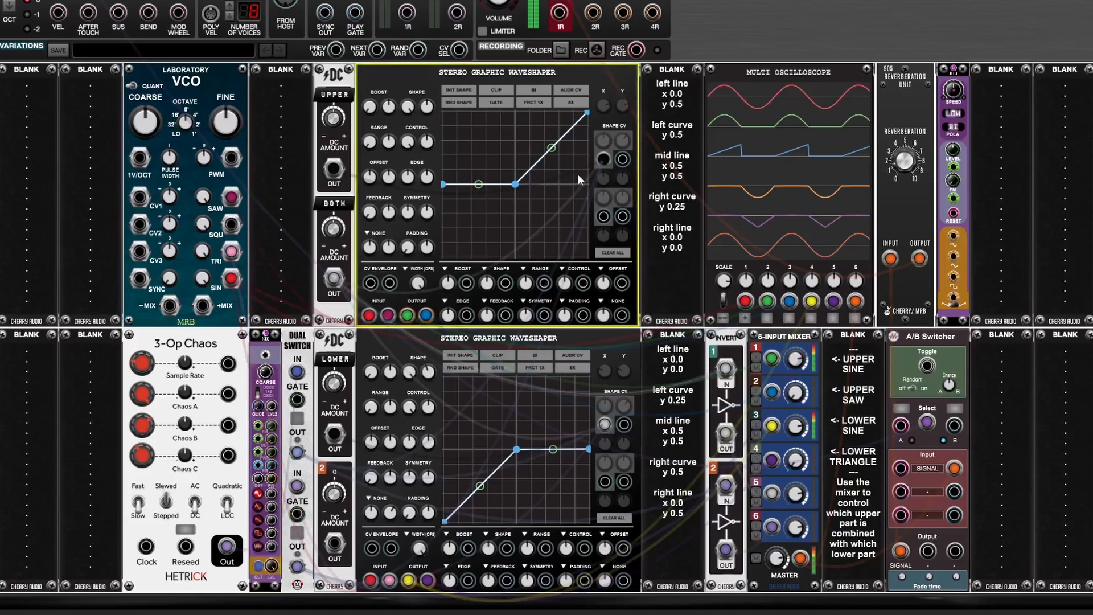
{"action": "left_click", "coordinate": [576, 336]}
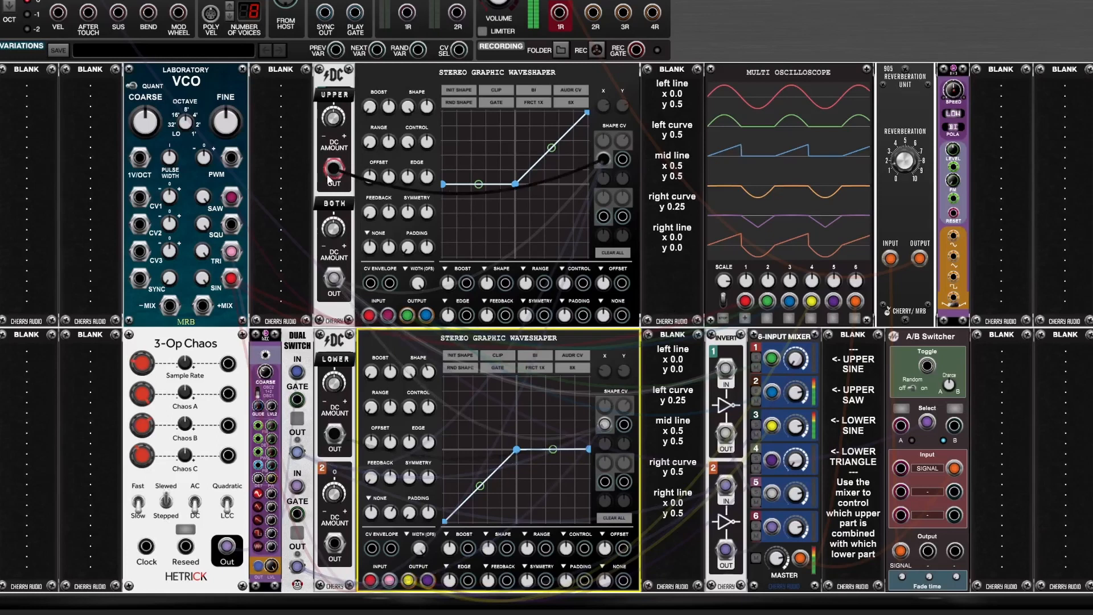
{"action": "left_click_drag", "start_coordinate": [329, 178], "coordinate": [537, 147]}
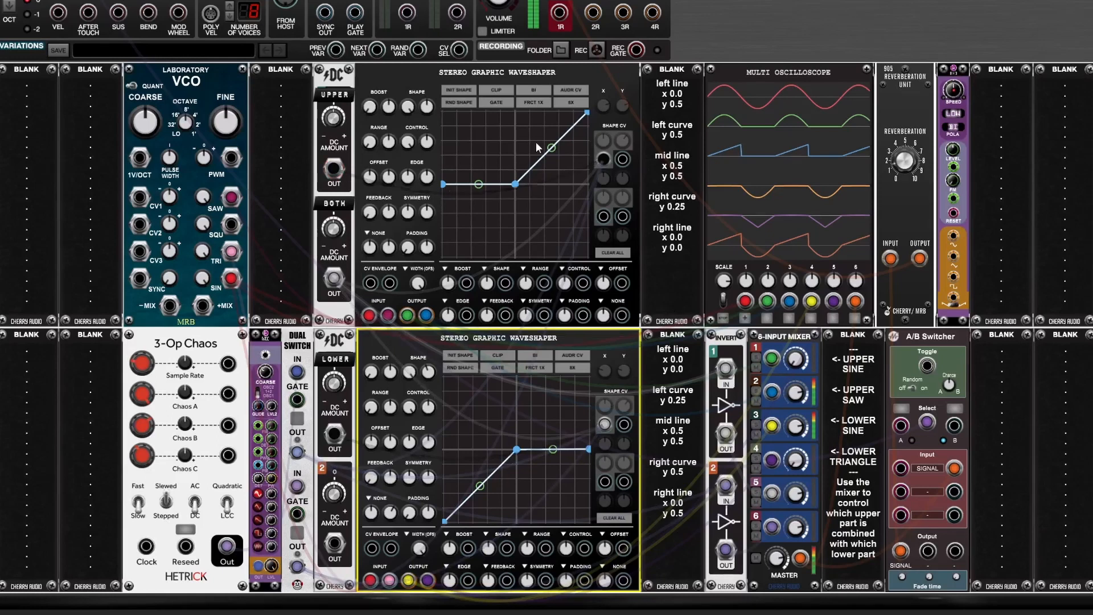
Step: Select the upper waveshaper's left line point and right curve point in turn to inspect the shape CV controls available for each
{"action": "left_click", "coordinate": [443, 187]}
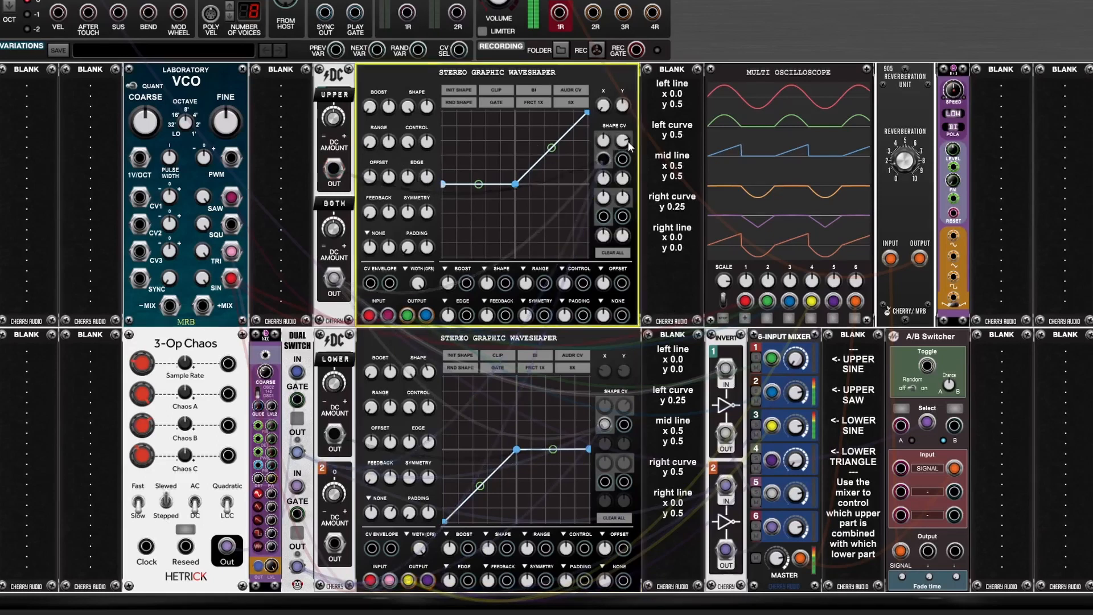
{"action": "mouse_move", "coordinate": [628, 141]}
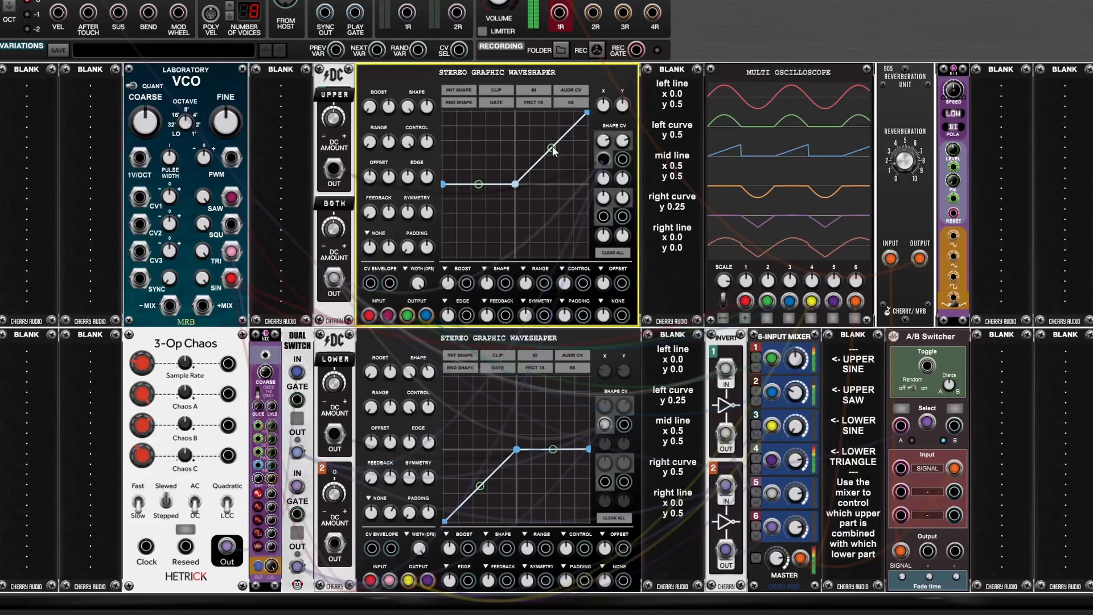
{"action": "left_click", "coordinate": [552, 149]}
{"action": "mouse_move", "coordinate": [628, 142]}
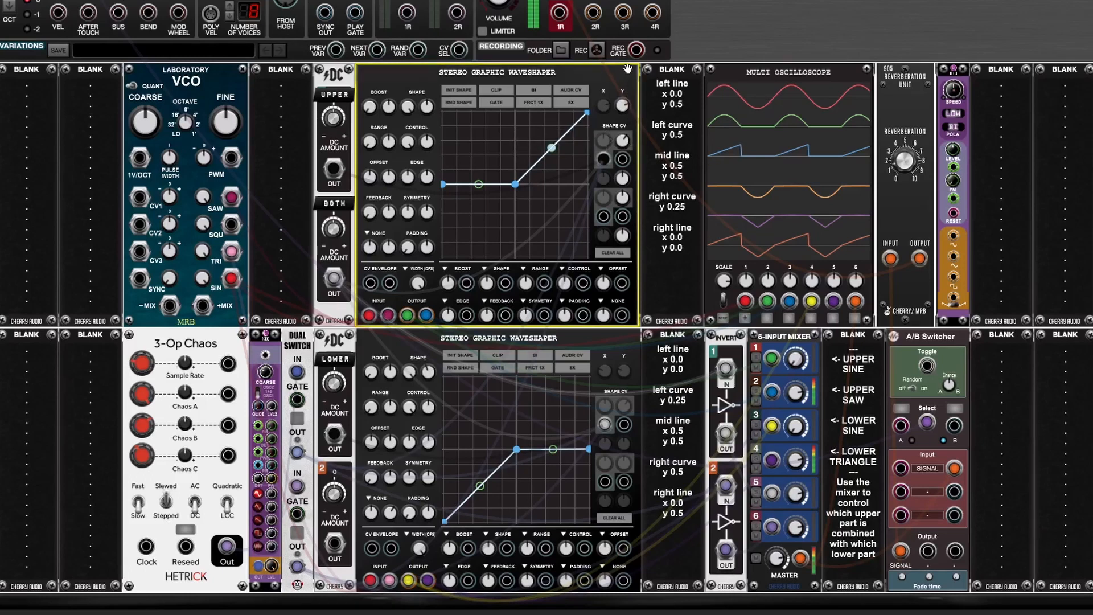
Step: Vary the UPPER and BOTH DC amounts to shift the waveshapers' curves, and trace the BOTH output to the inverter's input
{"action": "left_click", "coordinate": [346, 72]}
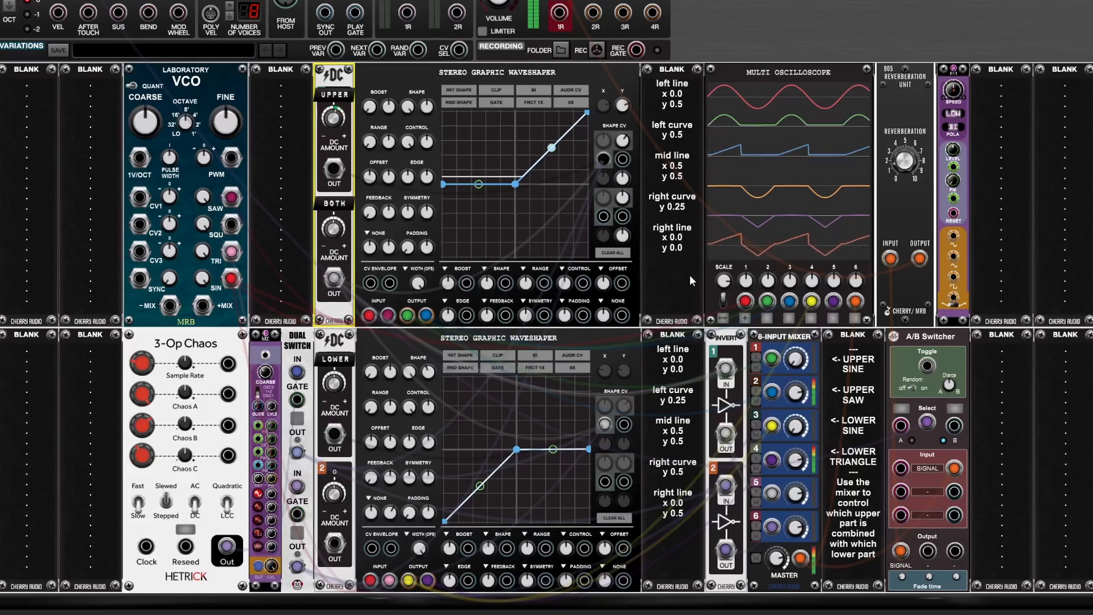
{"action": "left_click", "coordinate": [721, 335]}
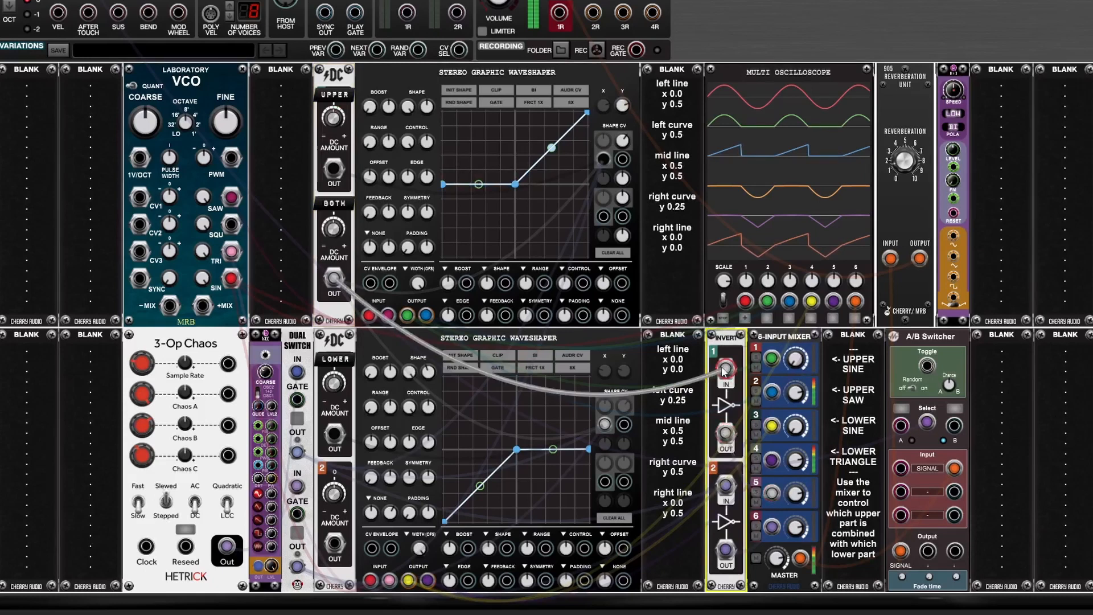
{"action": "left_click_drag", "start_coordinate": [723, 370], "coordinate": [566, 293]}
{"action": "mouse_move", "coordinate": [331, 235]}
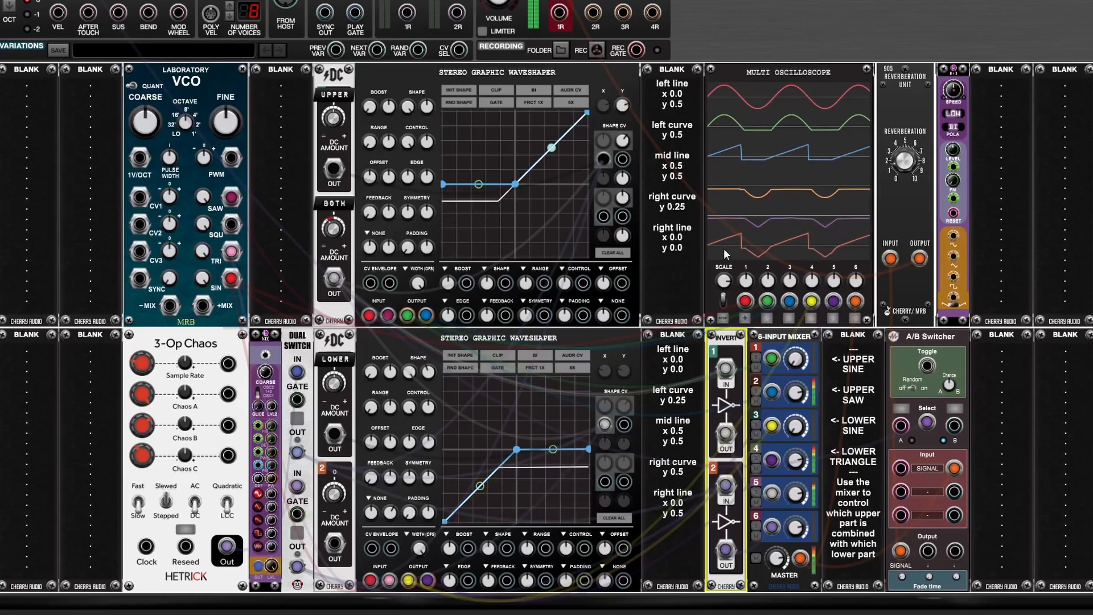
Step: Modulate both waveshapers' shapes through the Dual Switch using 3-Op Chaos and the adjacent oscillator, and try their AUDR CV mode setting
{"action": "left_click", "coordinate": [179, 345]}
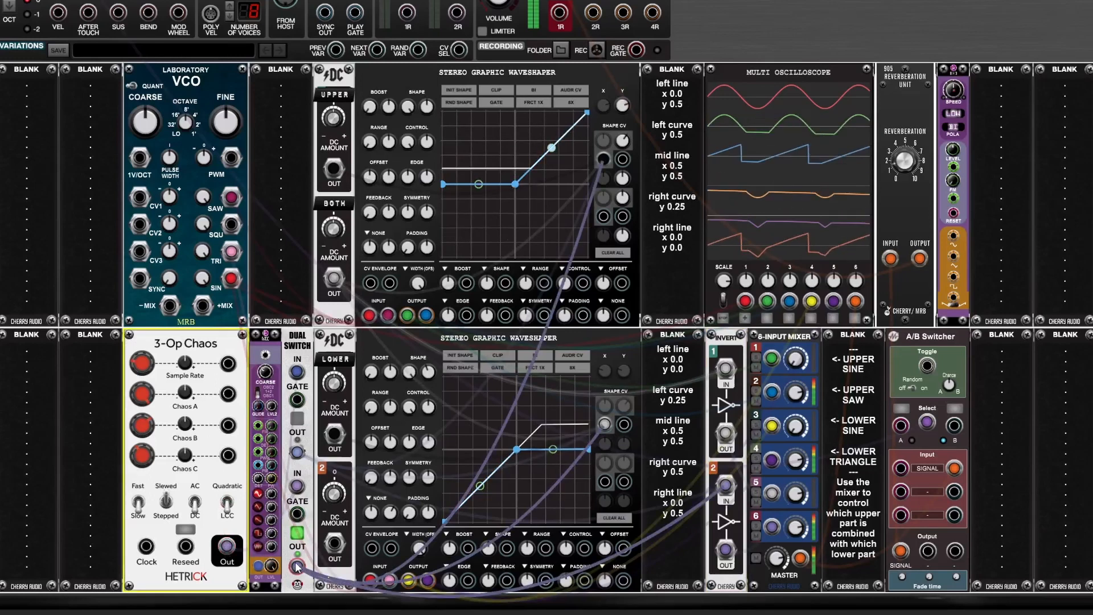
{"action": "left_click", "coordinate": [266, 330]}
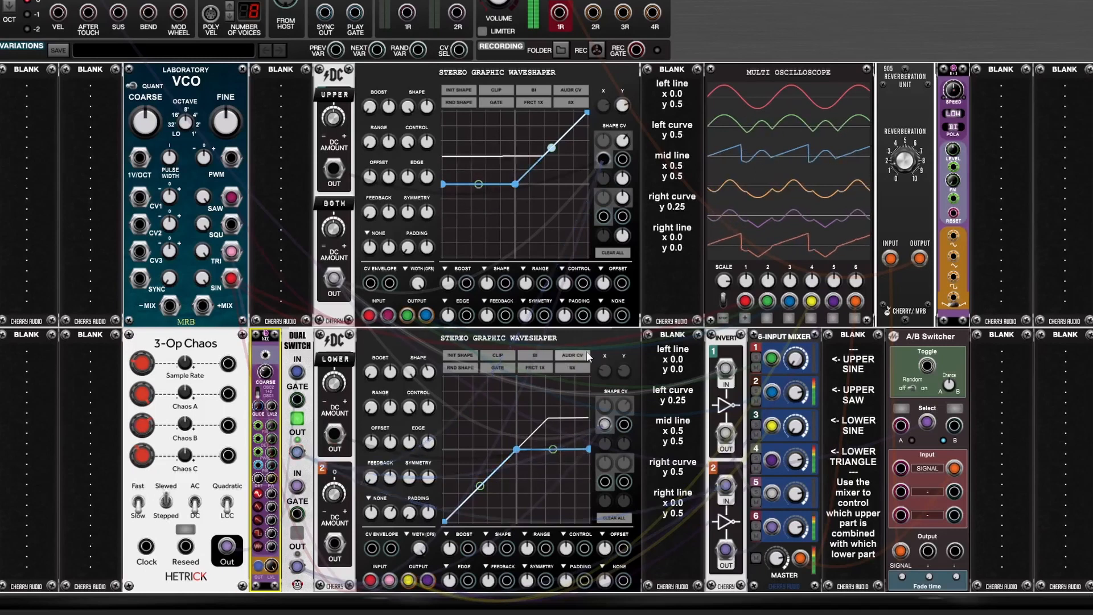
{"action": "left_click", "coordinate": [570, 357]}
{"action": "left_click", "coordinate": [565, 89]}
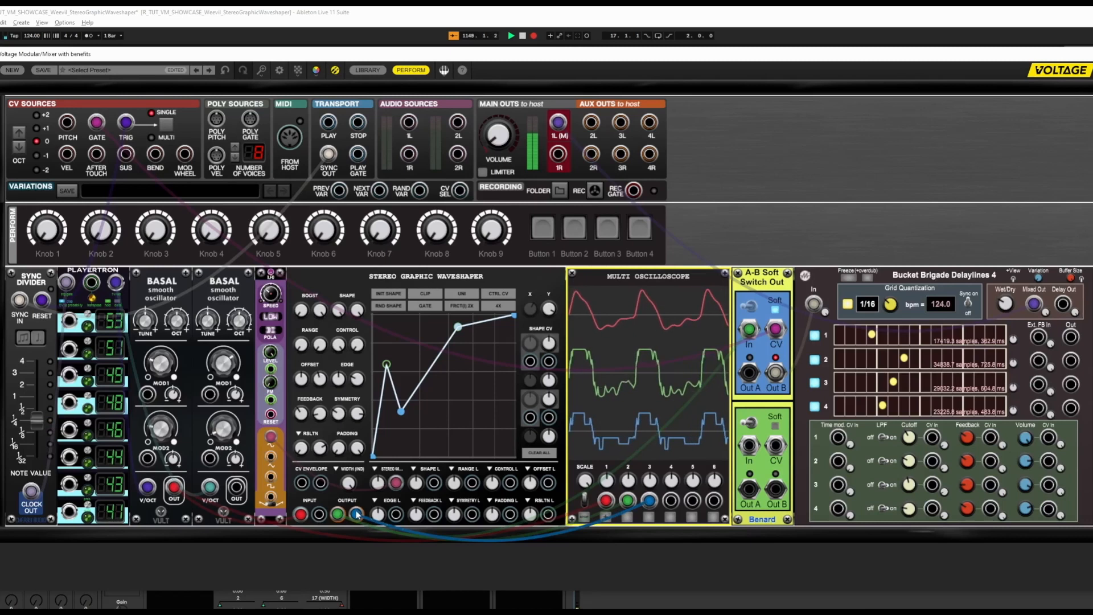
Step: Check the waveshaper's right output cable and patch the second BASAL oscillator's output into the waveshaper's right input
{"action": "left_click_drag", "start_coordinate": [355, 515], "coordinate": [357, 516]}
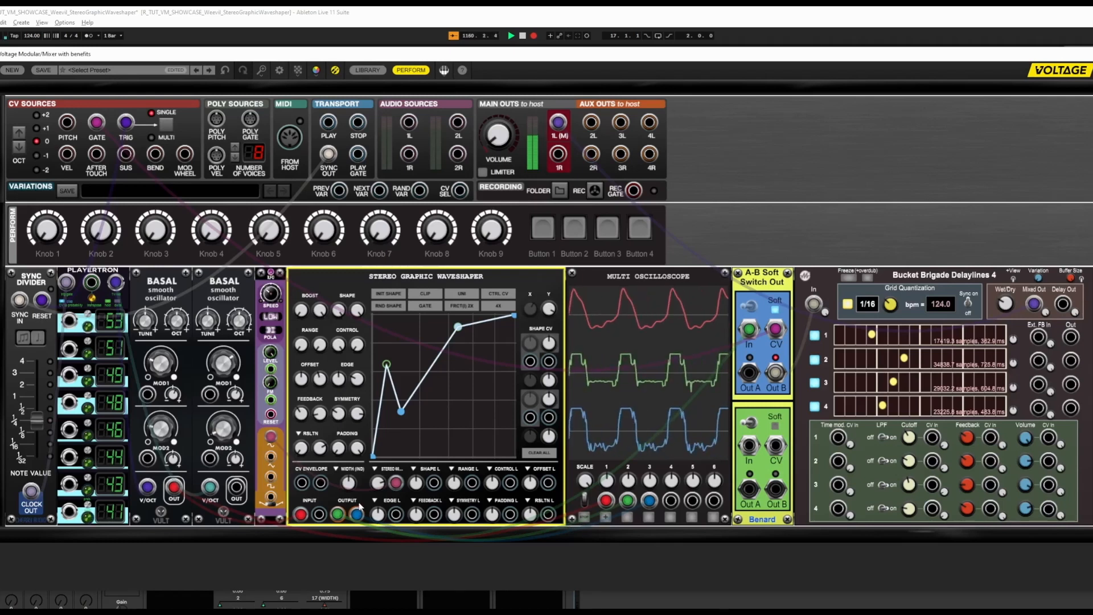
{"action": "left_click_drag", "start_coordinate": [319, 514], "coordinate": [236, 487]}
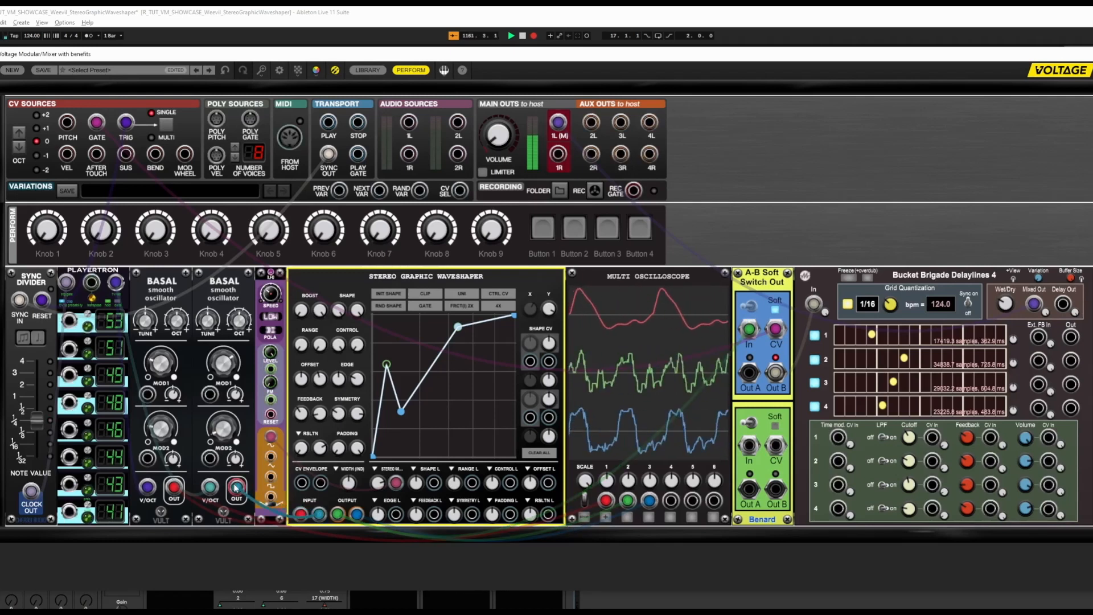